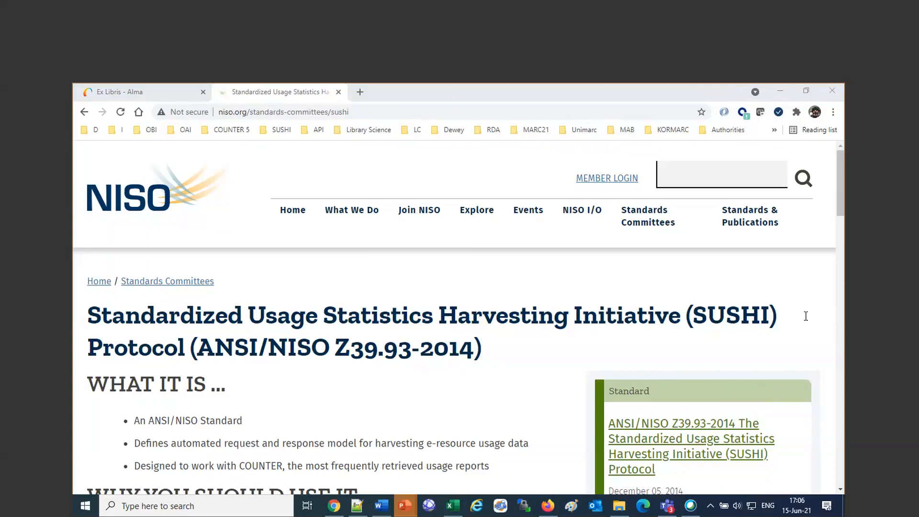
Step: Switch to the Ex Libris Alma tab in Firefox and bring up the help information to check the current release
{"action": "left_click", "coordinate": [547, 507]}
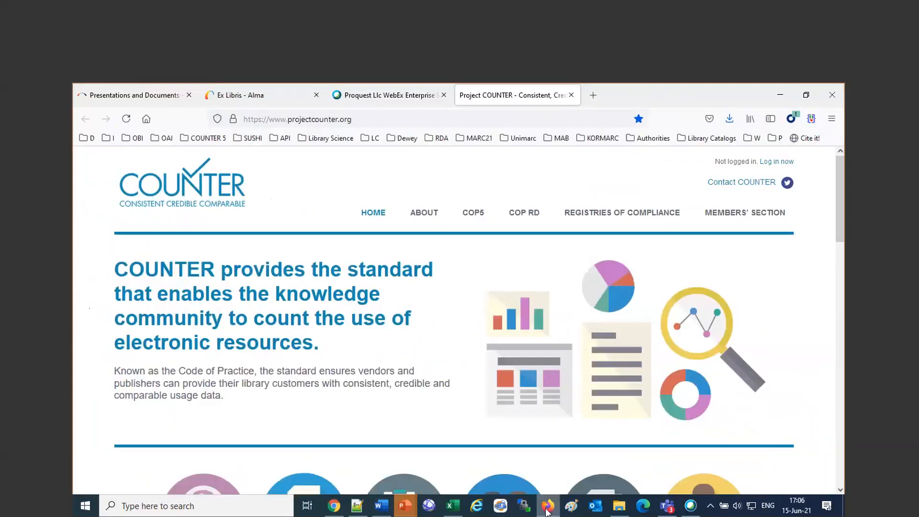
{"action": "left_click", "coordinate": [253, 97]}
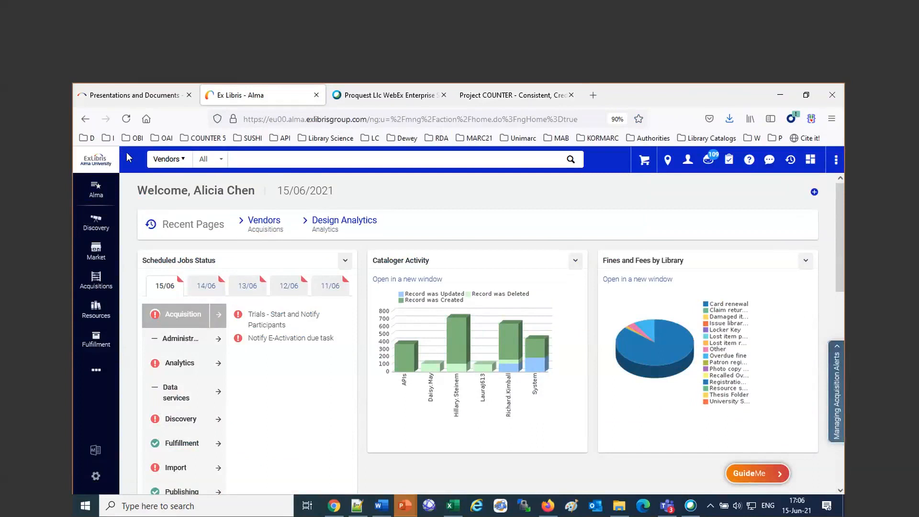
{"action": "left_click", "coordinate": [750, 162]}
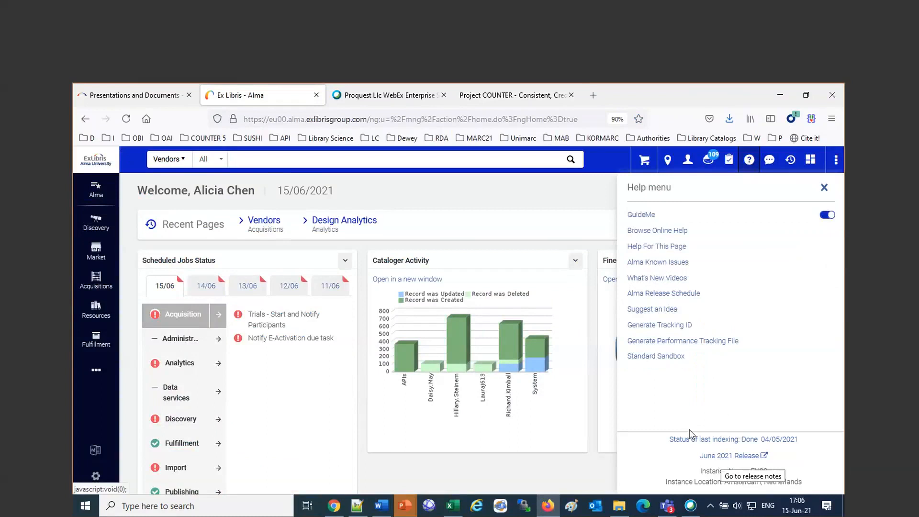
Step: Open the Vendors list under Acquisitions and compare the vendor types of Gale and Elsevier, noting the SUSHI Vendor type
{"action": "left_click", "coordinate": [96, 281]}
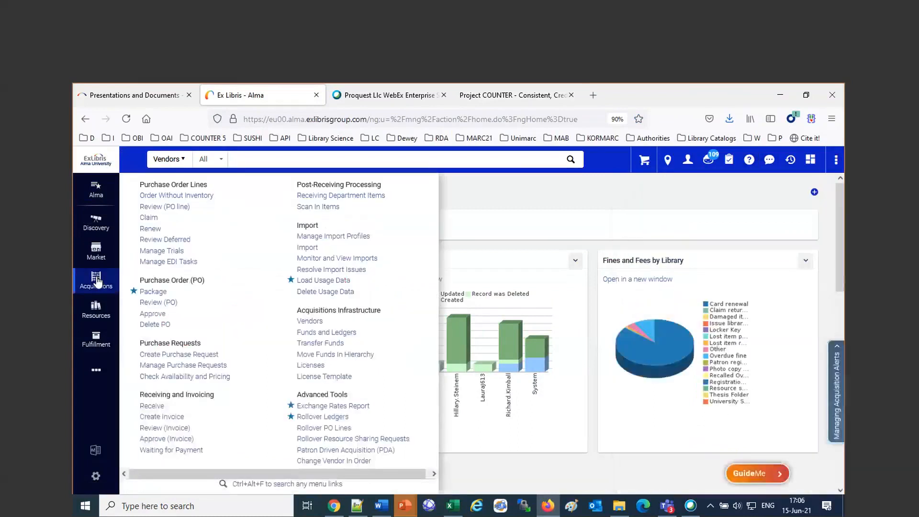
{"action": "left_click", "coordinate": [314, 323]}
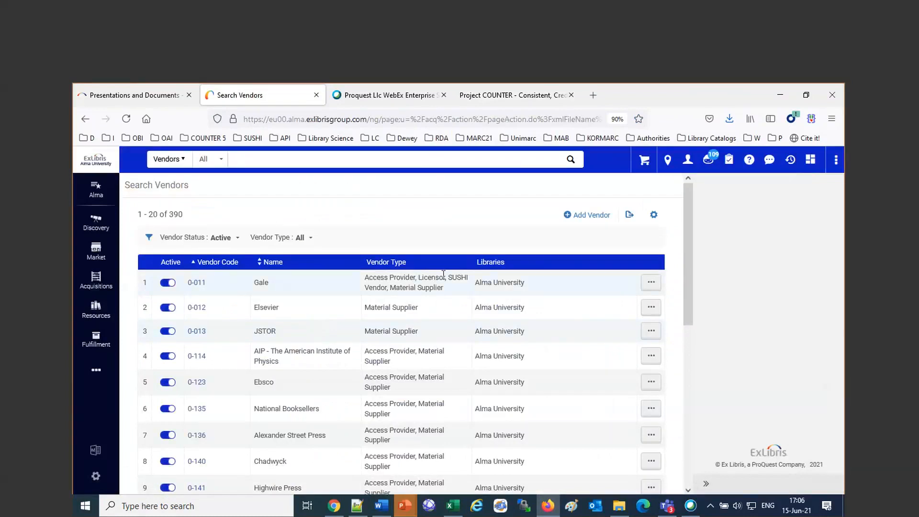
{"action": "left_click_drag", "start_coordinate": [448, 276], "coordinate": [424, 315]}
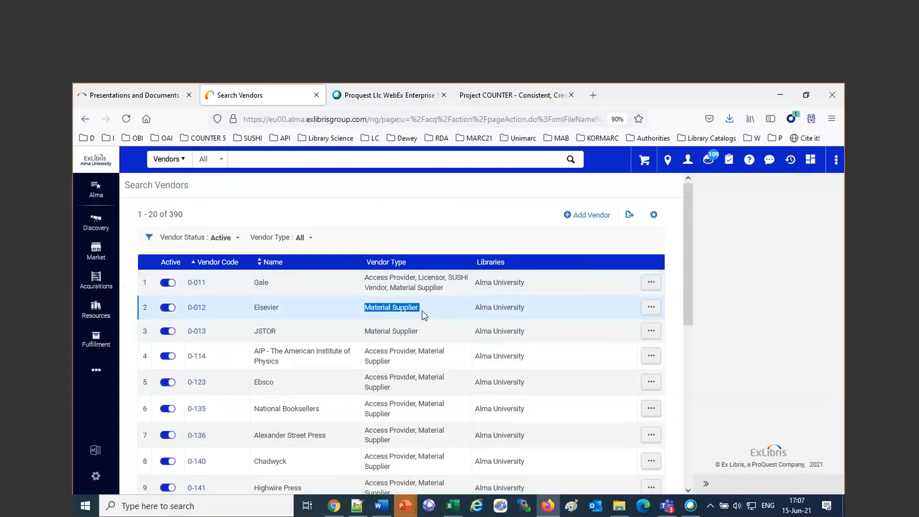
{"action": "left_click_drag", "start_coordinate": [449, 278], "coordinate": [390, 291]}
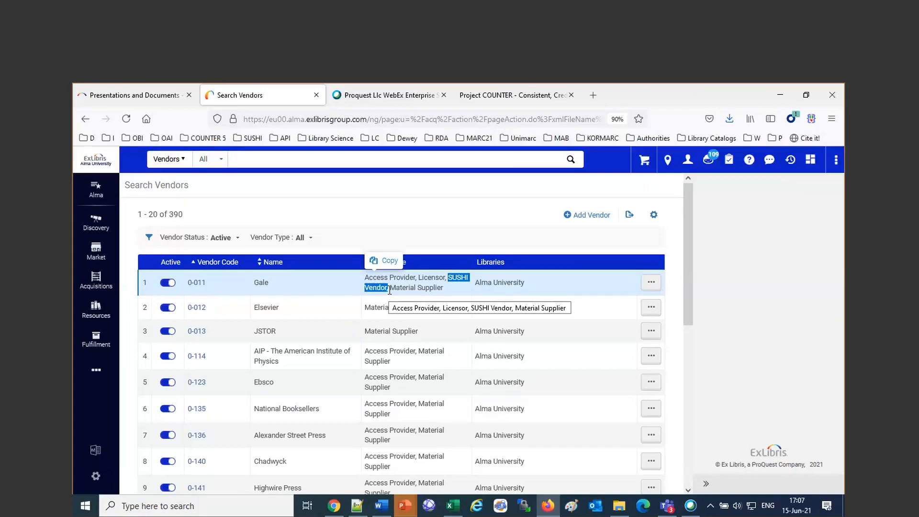
Step: Search the vendors for "proquest"
{"action": "left_click", "coordinate": [255, 164]}
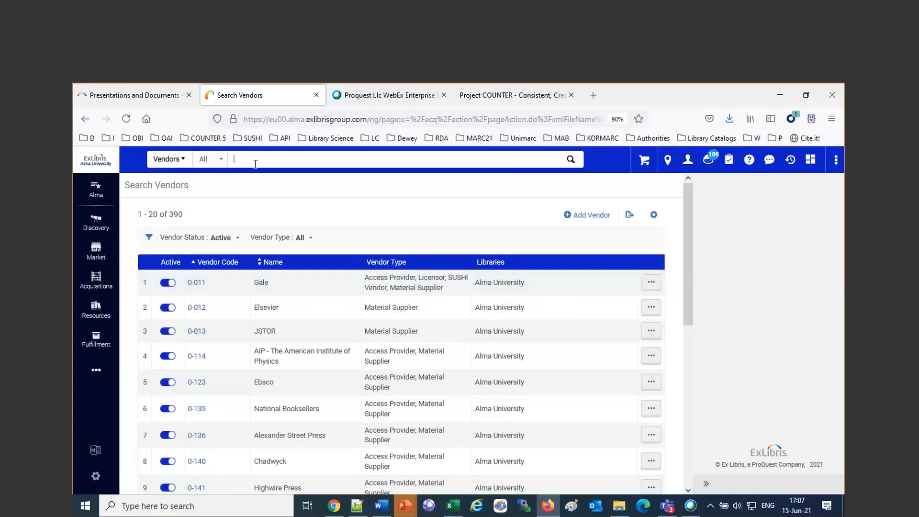
{"action": "type", "text": "proquest"}
{"action": "key", "text": "Return"}
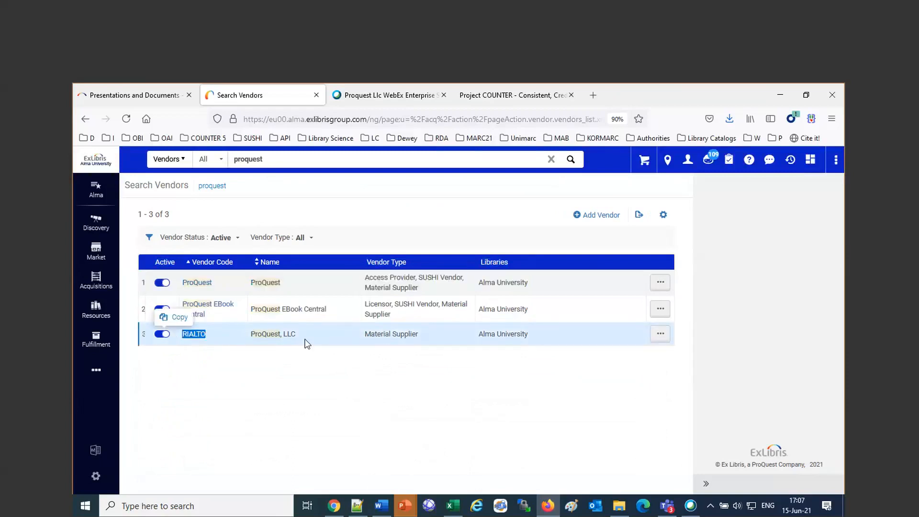
Step: Open the details of the ProQuest, LLC vendor with the code RIALTO for editing
{"action": "left_click_drag", "start_coordinate": [308, 343], "coordinate": [261, 339]}
{"action": "left_click", "coordinate": [660, 334]}
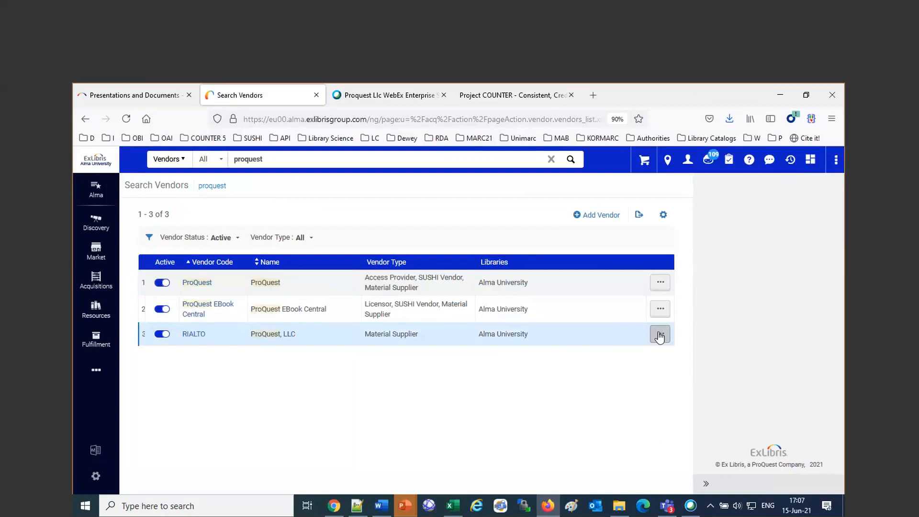
{"action": "left_click", "coordinate": [606, 356]}
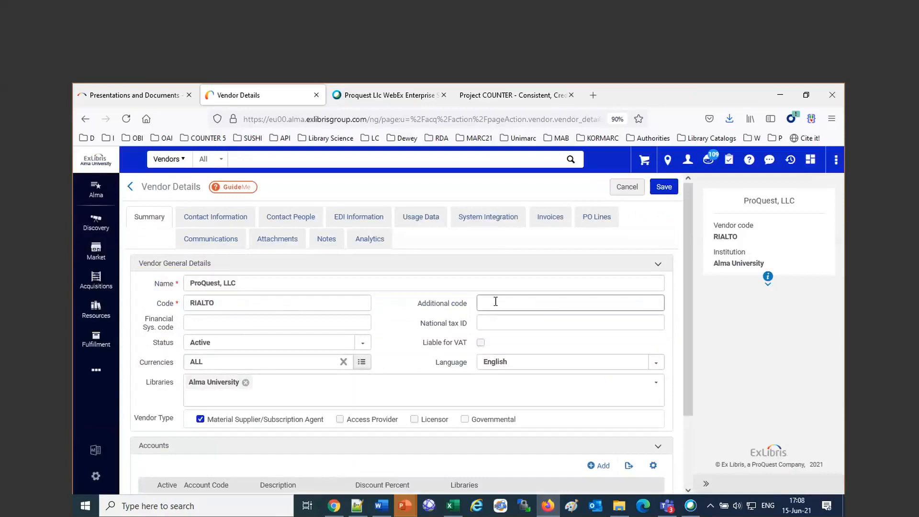
Step: Start a new Release 5 SUSHI account in the vendor's usage data
{"action": "left_click", "coordinate": [410, 221]}
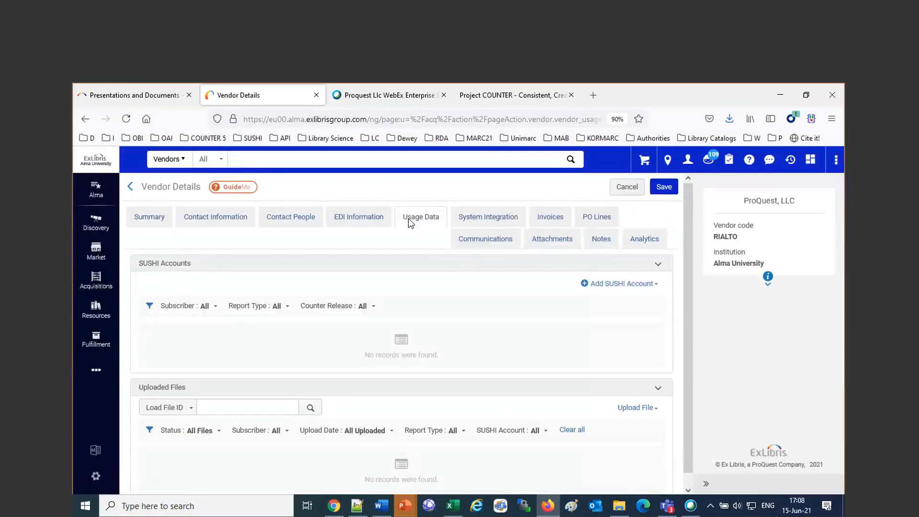
{"action": "left_click", "coordinate": [639, 285]}
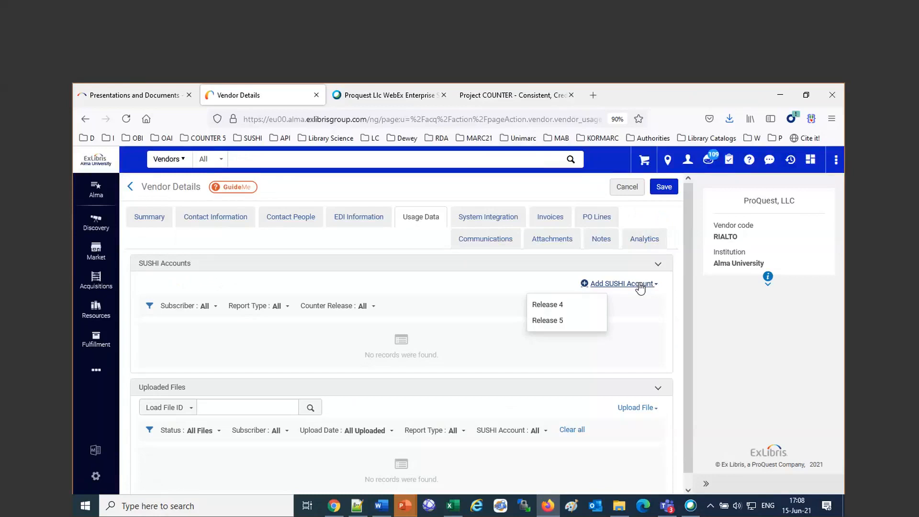
{"action": "left_click", "coordinate": [548, 321]}
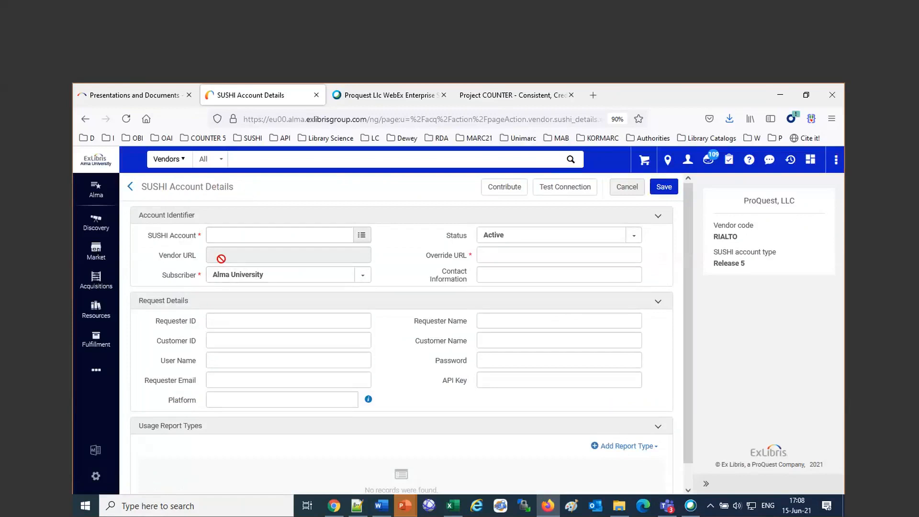
Step: Look up "proquest" by name in the list of available SUSHI vendors, and close the list without choosing one
{"action": "left_click", "coordinate": [229, 235]}
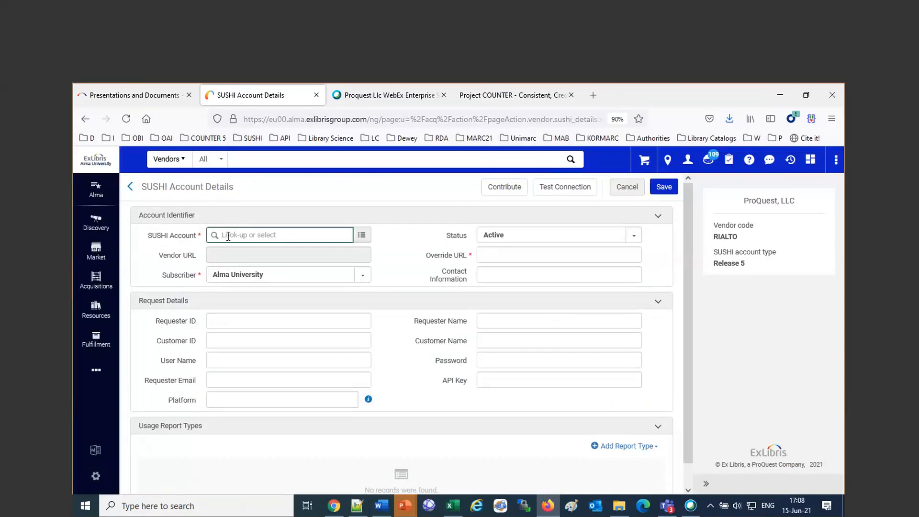
{"action": "left_click", "coordinate": [362, 236]}
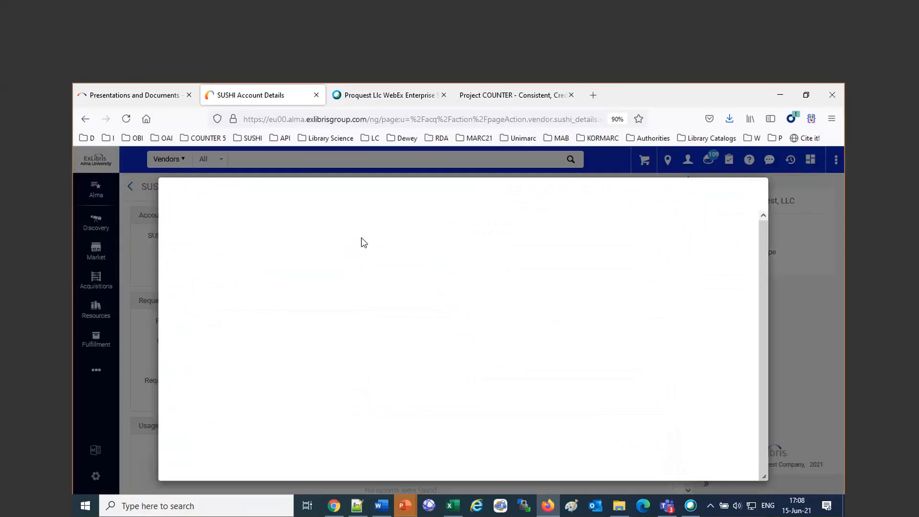
{"action": "left_click", "coordinate": [286, 224]}
{"action": "type", "text": "proquest"}
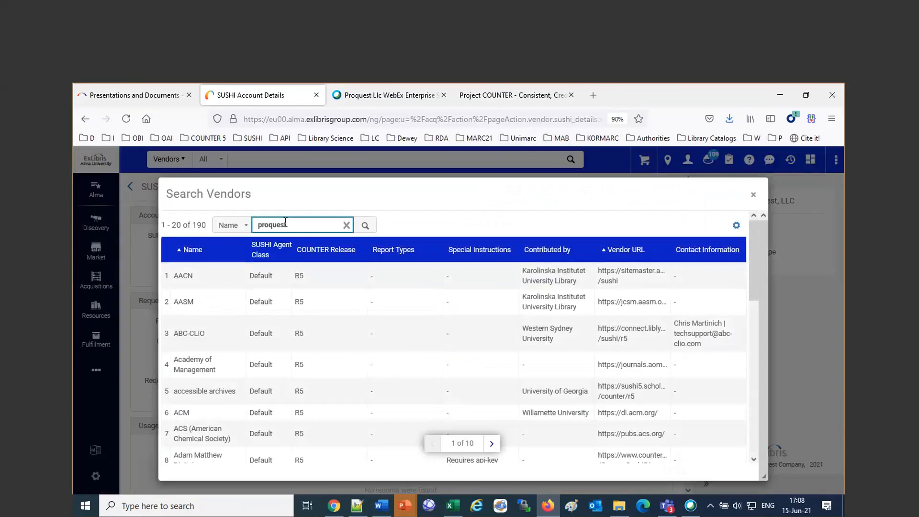
{"action": "key", "text": "Return"}
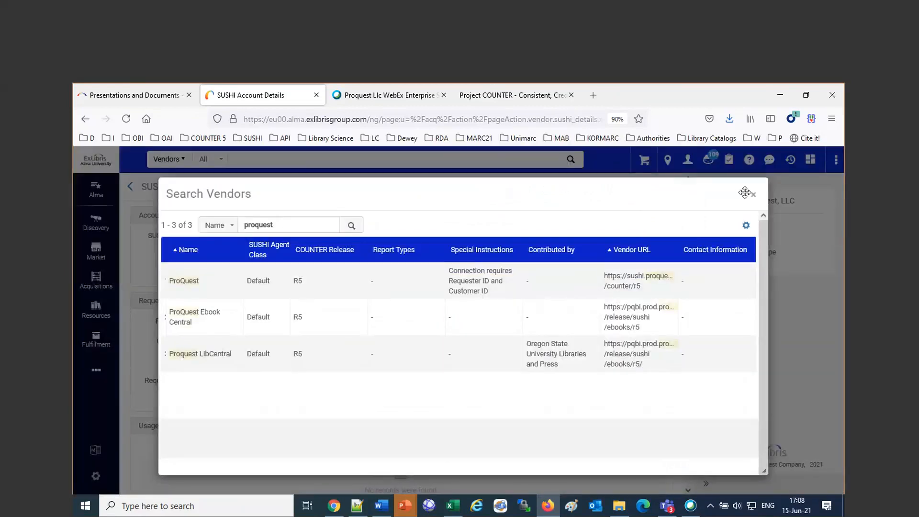
{"action": "left_click", "coordinate": [753, 196]}
Step: Set the SUSHI account to ProQuest using the suggestion for "ProQue"
{"action": "left_click", "coordinate": [320, 236]}
{"action": "type", "text": "ProQue"}
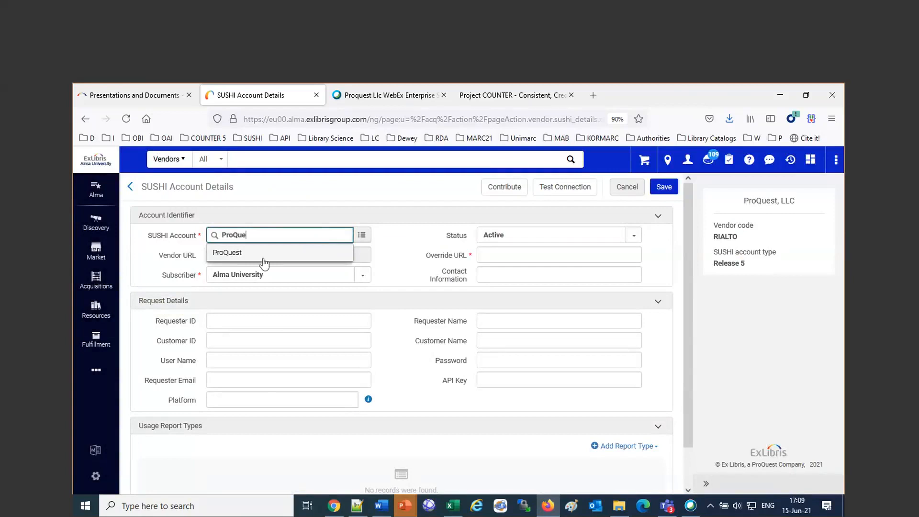
{"action": "left_click", "coordinate": [226, 254]}
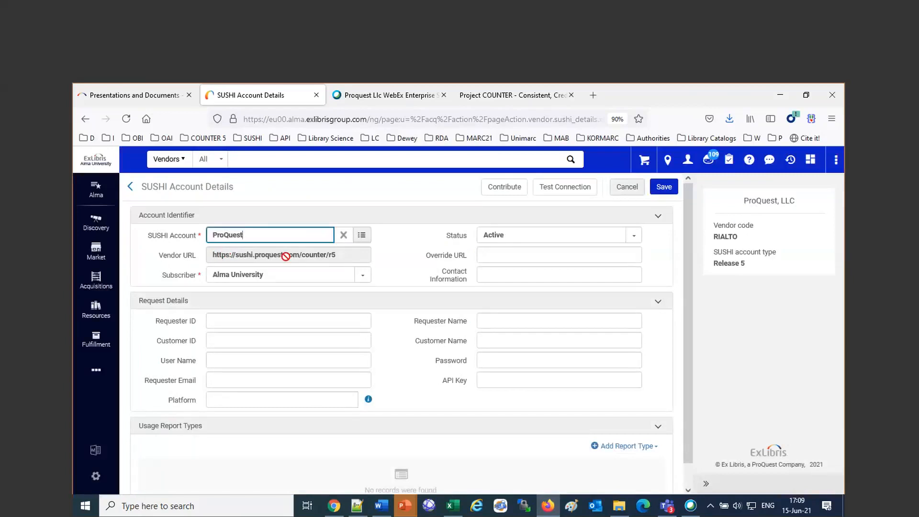
{"action": "left_click", "coordinate": [509, 255]}
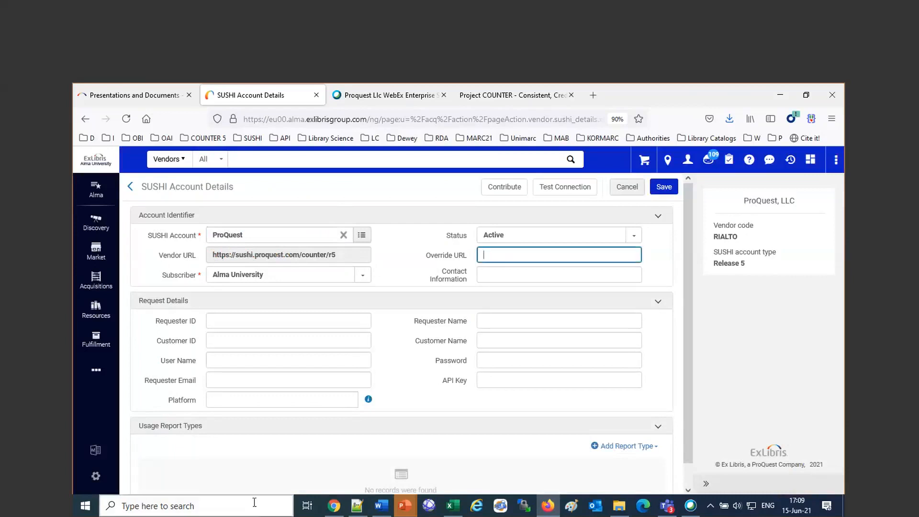
{"action": "type", "text": "https://sushi.pre.proquest"}
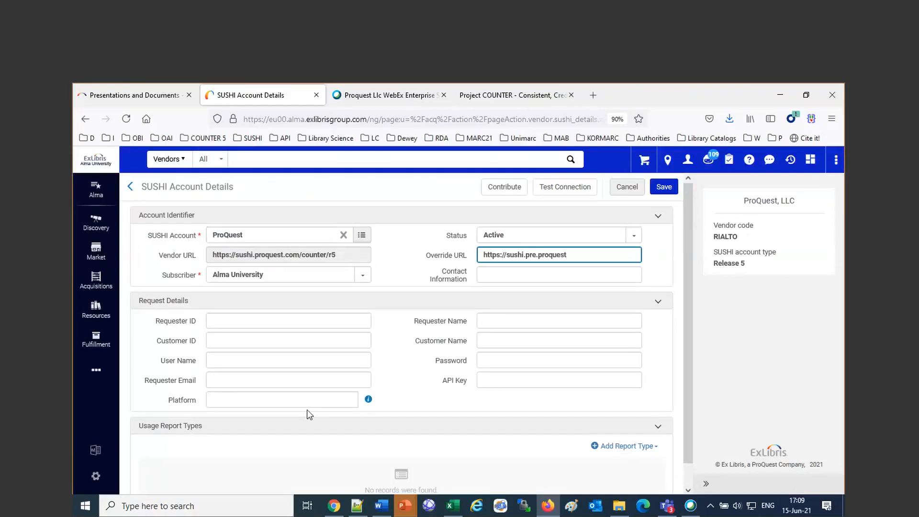
{"action": "type", "text": "/counter/r5"}
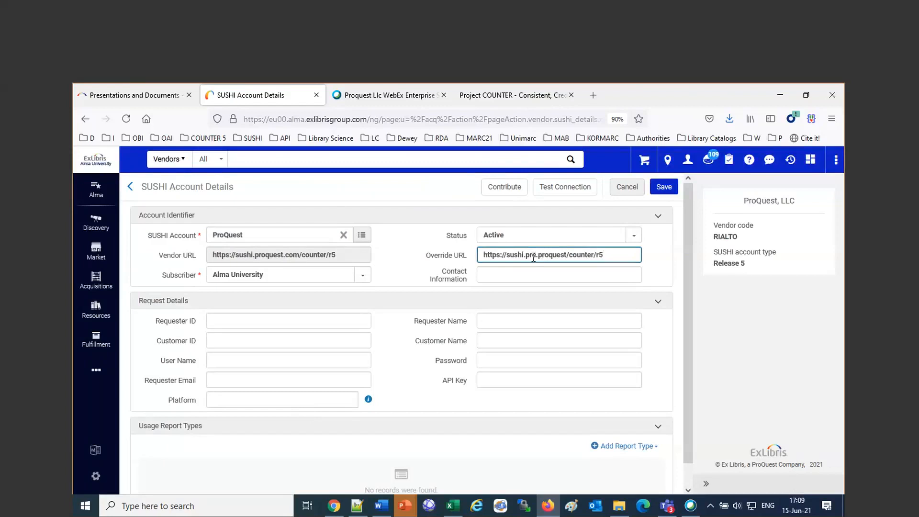
Step: Search the web in a new browser tab for "alma counter suhi vendors"
{"action": "left_click", "coordinate": [594, 95]}
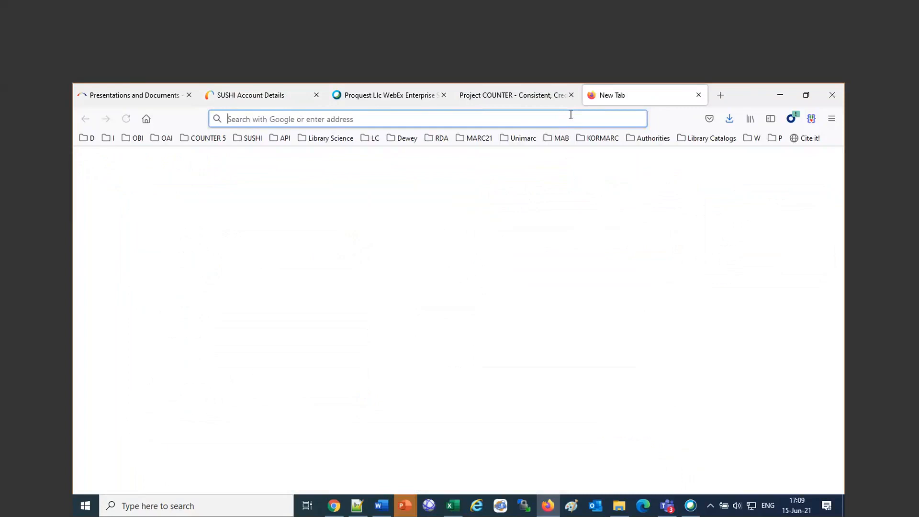
{"action": "type", "text": "alma"}
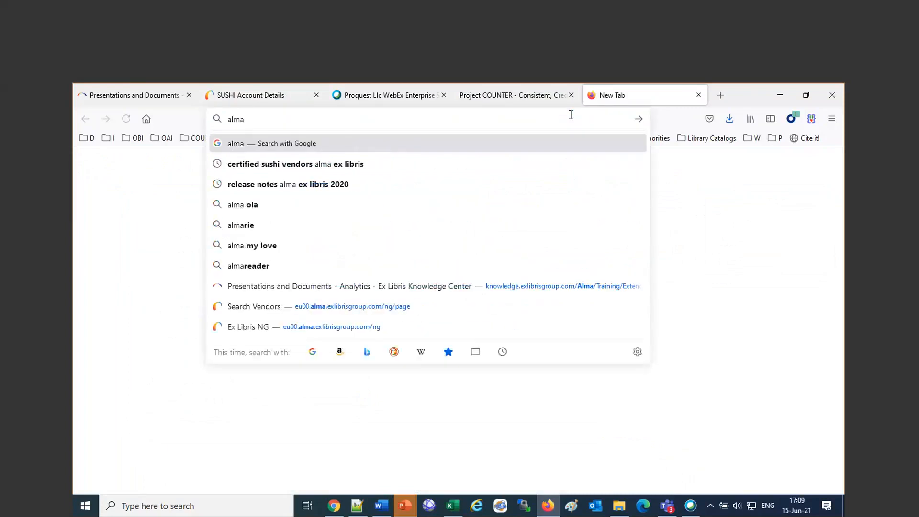
{"action": "type", "text": " counter"}
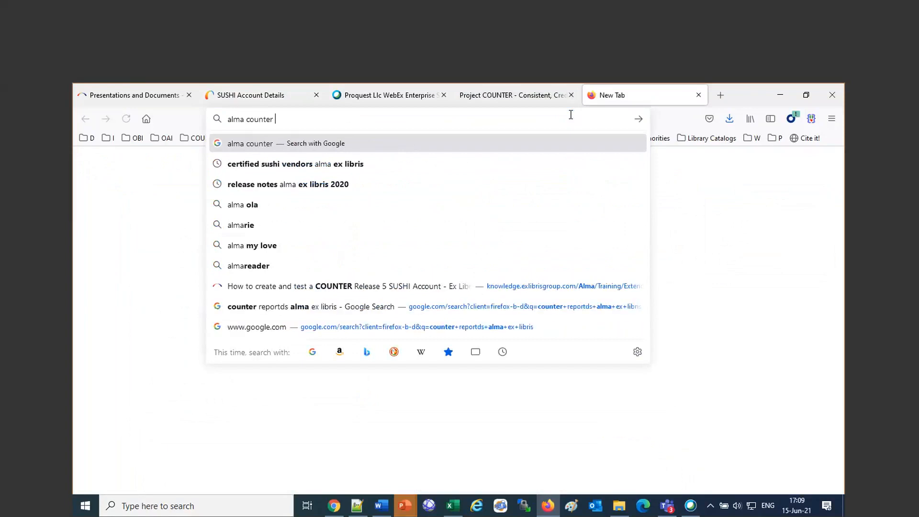
{"action": "type", "text": " su"}
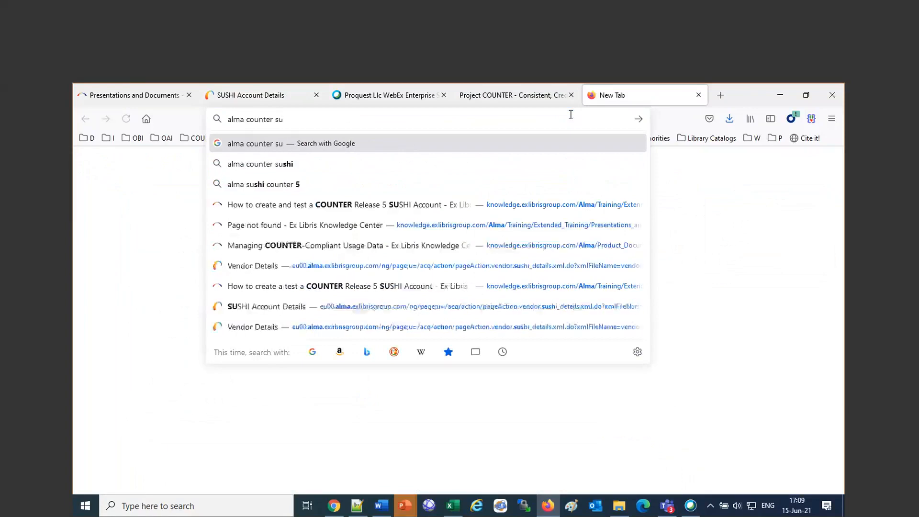
{"action": "type", "text": "hi vendors"}
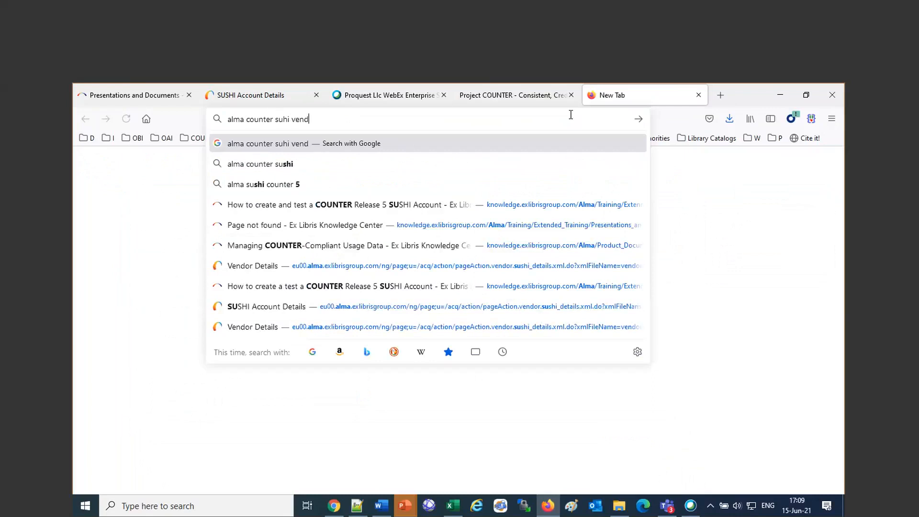
{"action": "key", "text": "Return"}
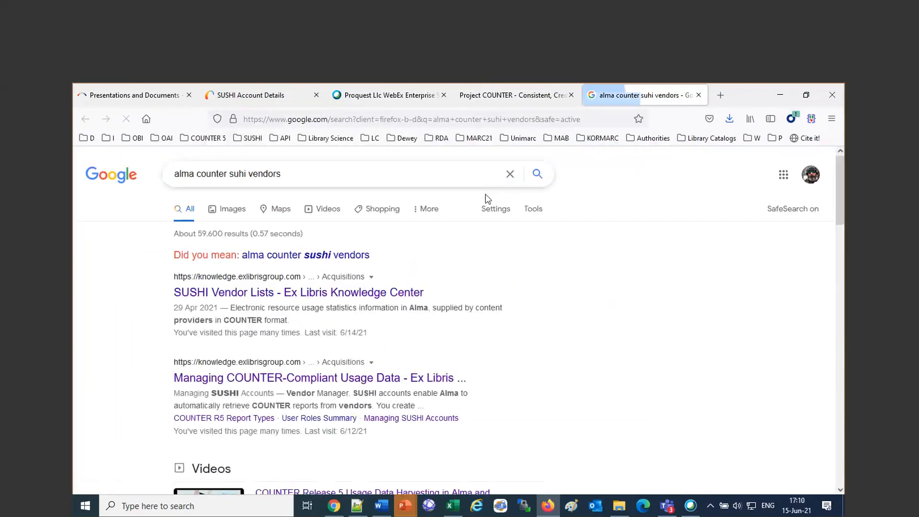
Step: Open the SUSHI Vendor Lists and Managing COUNTER-Compliant Usage Data results in separate new tabs
{"action": "right_click", "coordinate": [346, 291]}
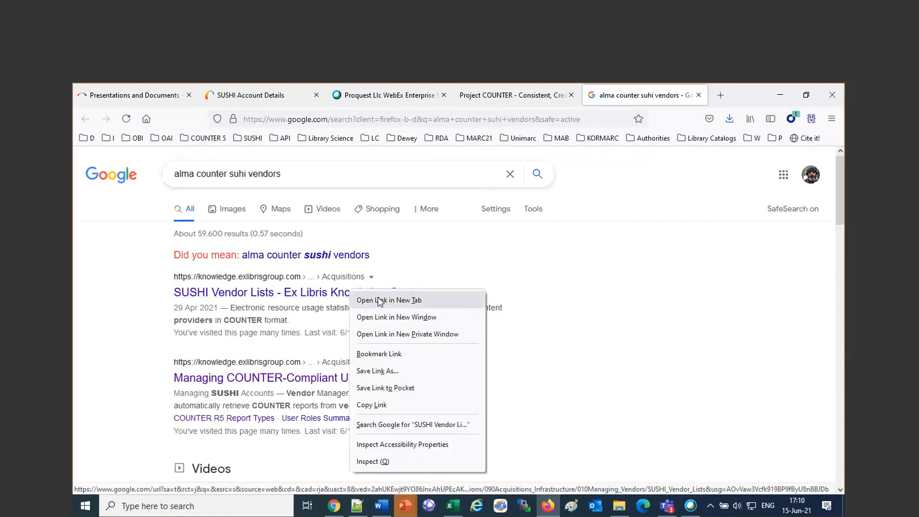
{"action": "left_click", "coordinate": [368, 295]}
{"action": "right_click", "coordinate": [348, 377]}
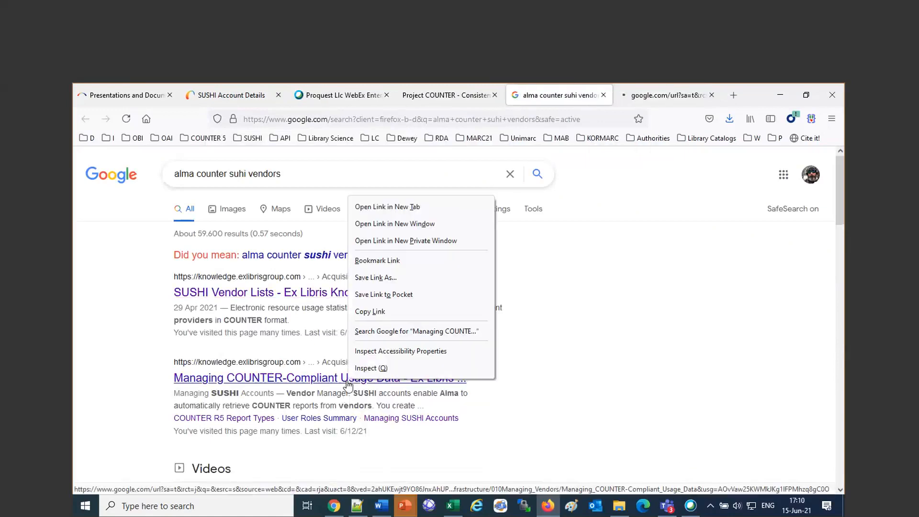
{"action": "left_click", "coordinate": [435, 216]}
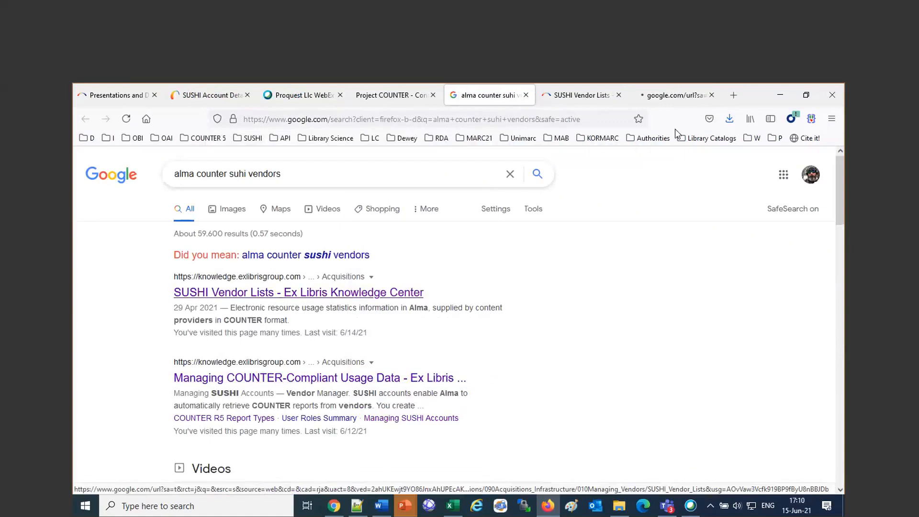
Step: Examine the SUSHI-Certified Vendors Release 5 table on the SUSHI Vendor Lists page for vendor URLs and special instructions
{"action": "left_click", "coordinate": [587, 98]}
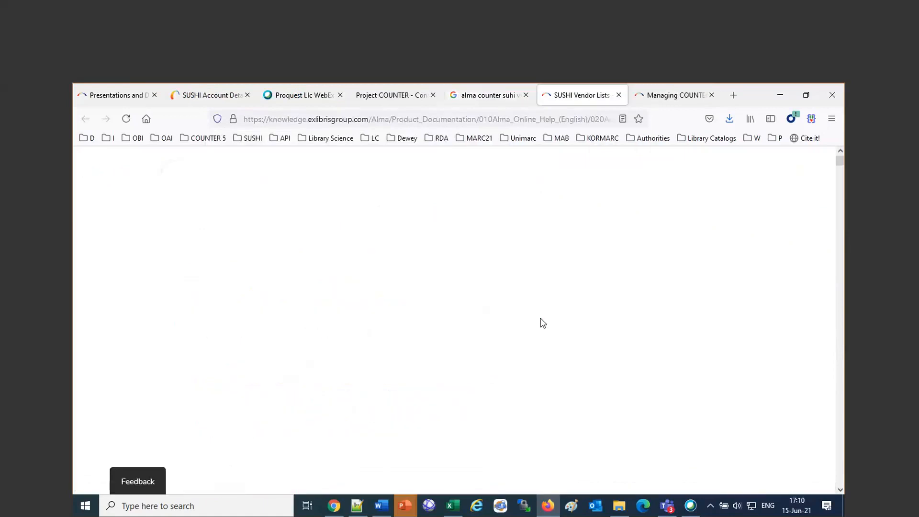
{"action": "scroll", "coordinate": [362, 324], "scroll_direction": "down", "scroll_amount": 3}
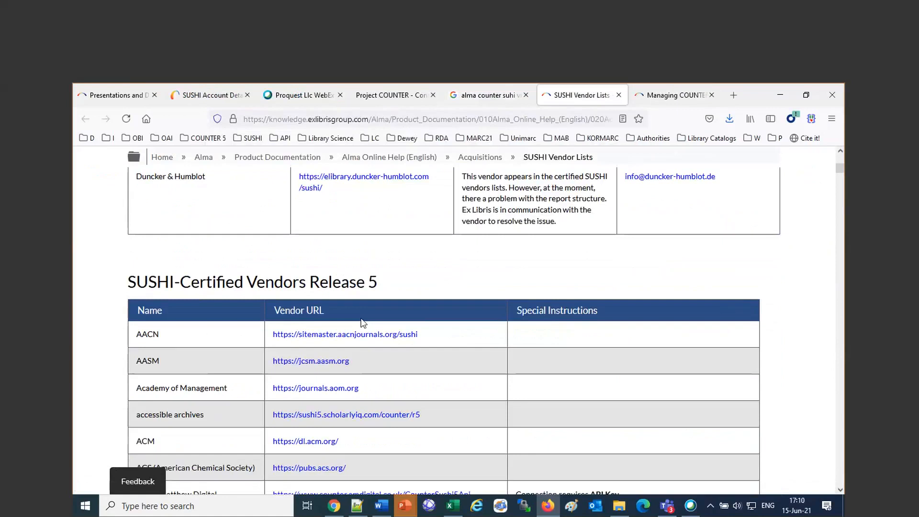
{"action": "scroll", "coordinate": [363, 323], "scroll_direction": "down", "scroll_amount": 5}
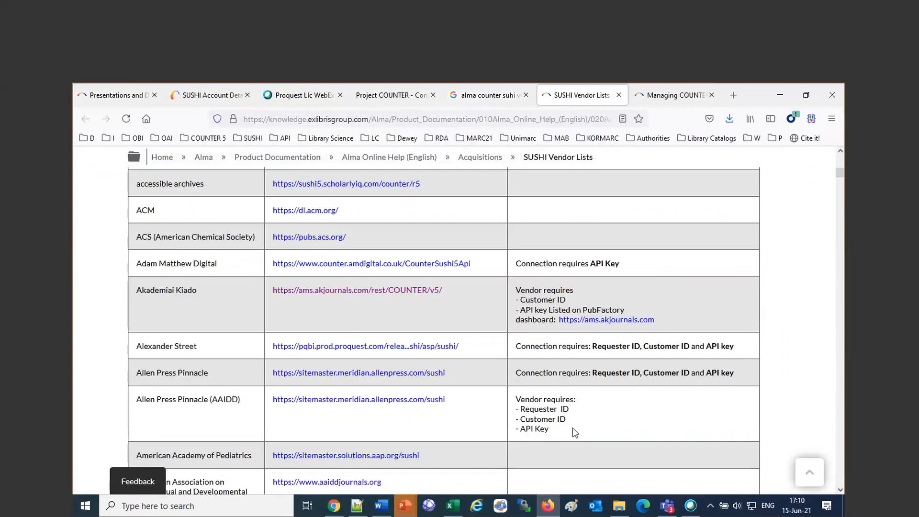
Step: Review the connection requirements listed for vendors from Adam Matthew Digital to Allen Press Pinnacle (AAIDD) in the SUSHI vendor list
{"action": "left_click_drag", "start_coordinate": [568, 389], "coordinate": [509, 254]}
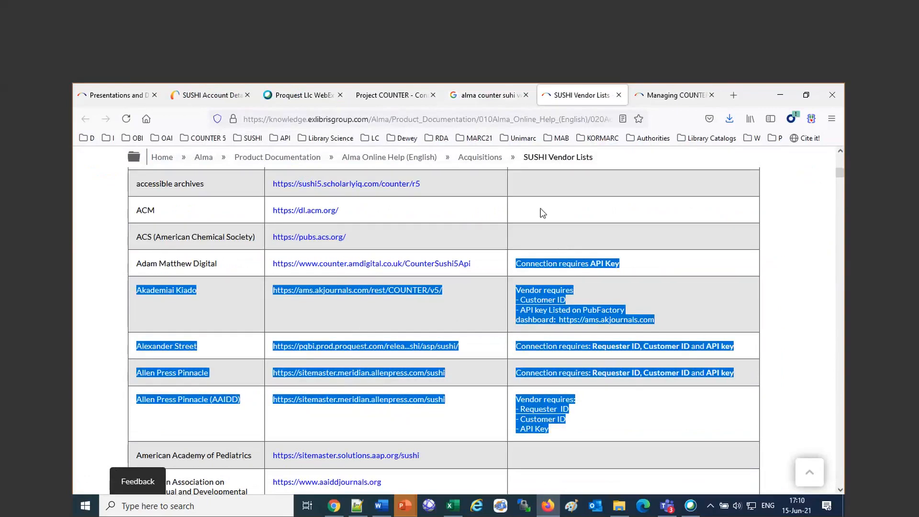
{"action": "left_click", "coordinate": [202, 97]}
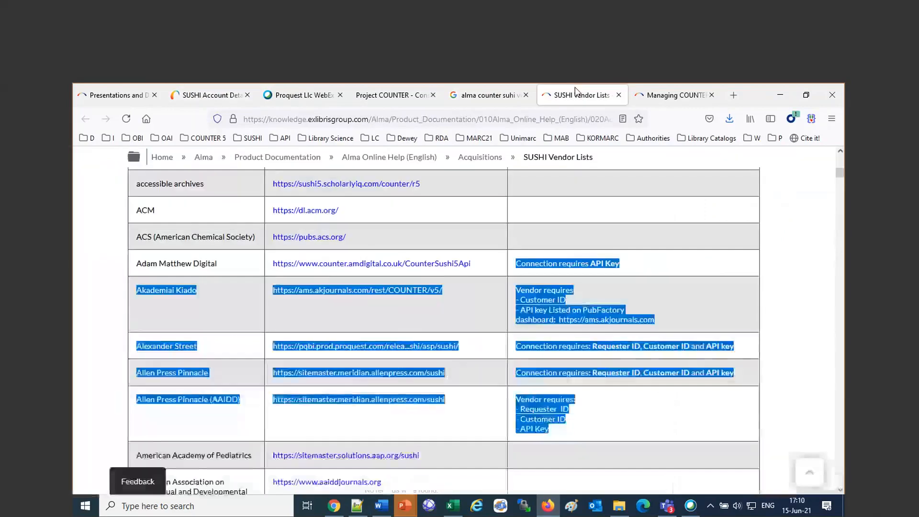
{"action": "left_click", "coordinate": [577, 95]}
{"action": "left_click", "coordinate": [543, 296]}
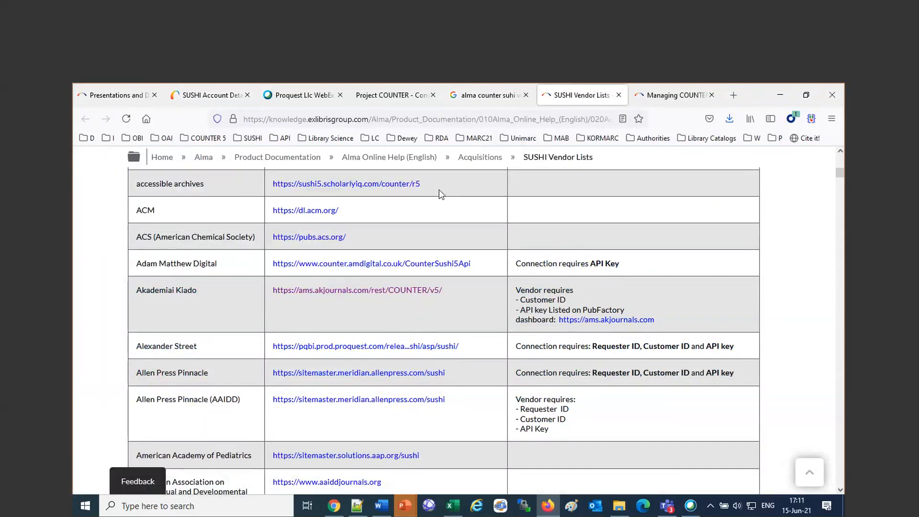
{"action": "left_click", "coordinate": [360, 96]}
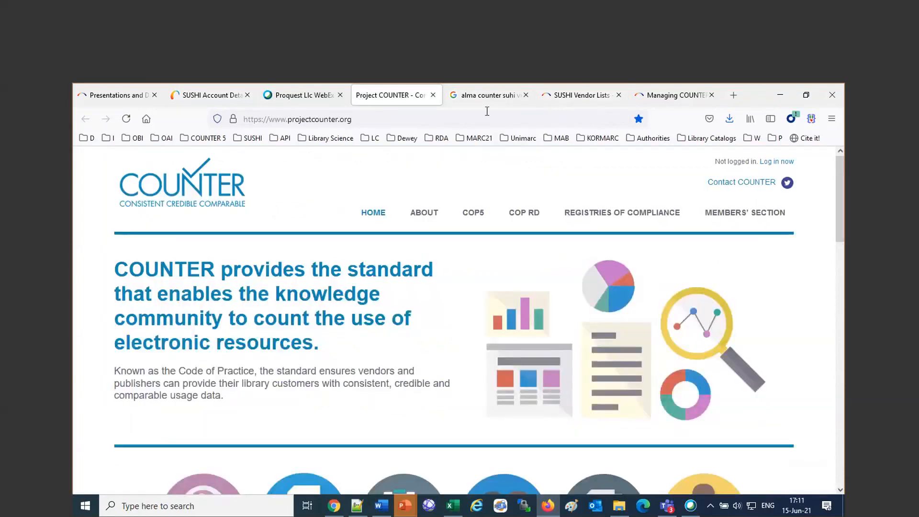
{"action": "left_click", "coordinate": [572, 98]}
Step: Return to the ProQuest SUSHI account details and enter the customer ID in the request details
{"action": "left_click", "coordinate": [212, 97]}
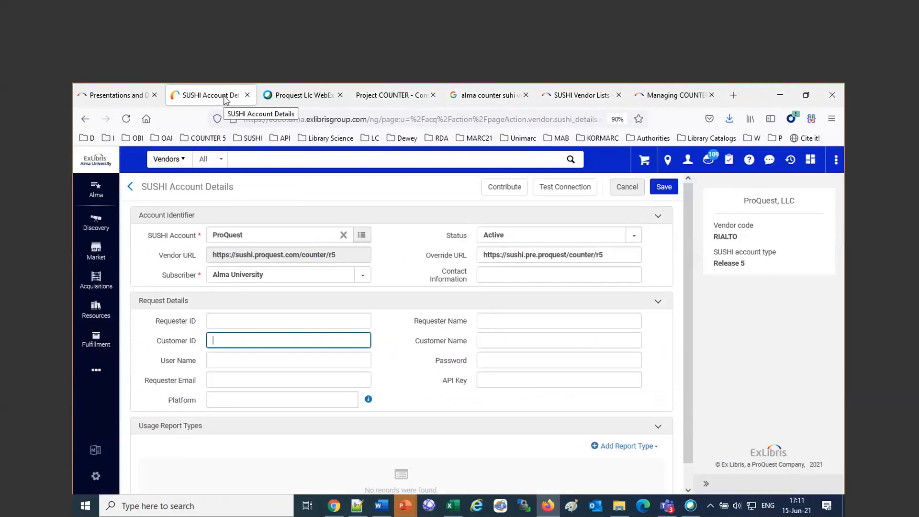
{"action": "type", "text": "1"}
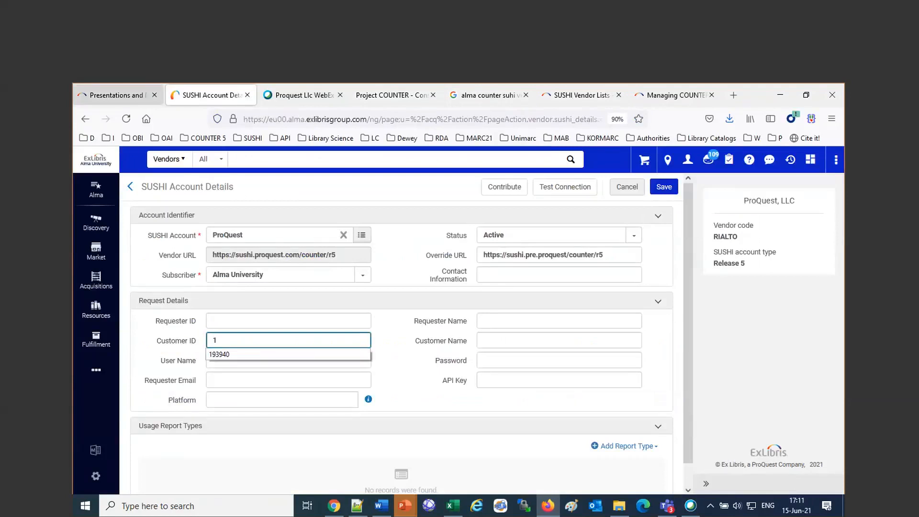
{"action": "left_click", "coordinate": [291, 341]}
{"action": "left_click", "coordinate": [264, 345]}
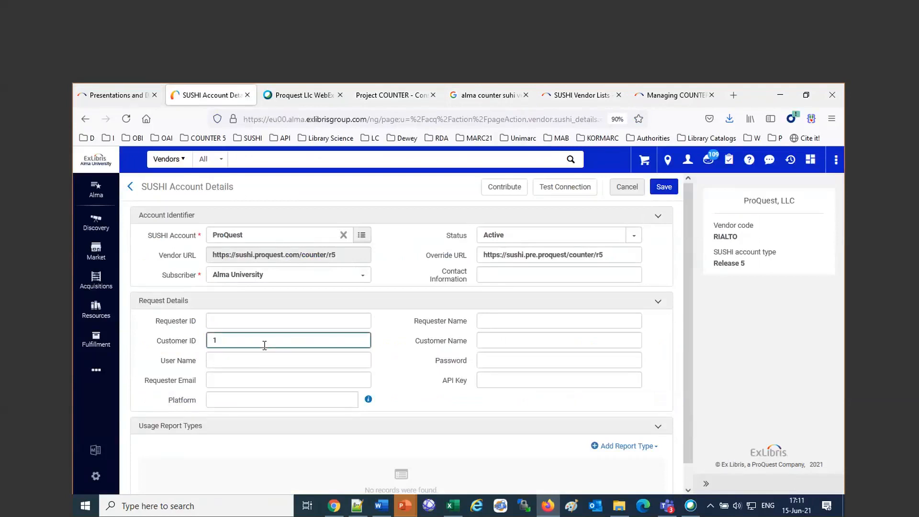
{"action": "type", "text": "9"}
{"action": "left_click", "coordinate": [257, 353]}
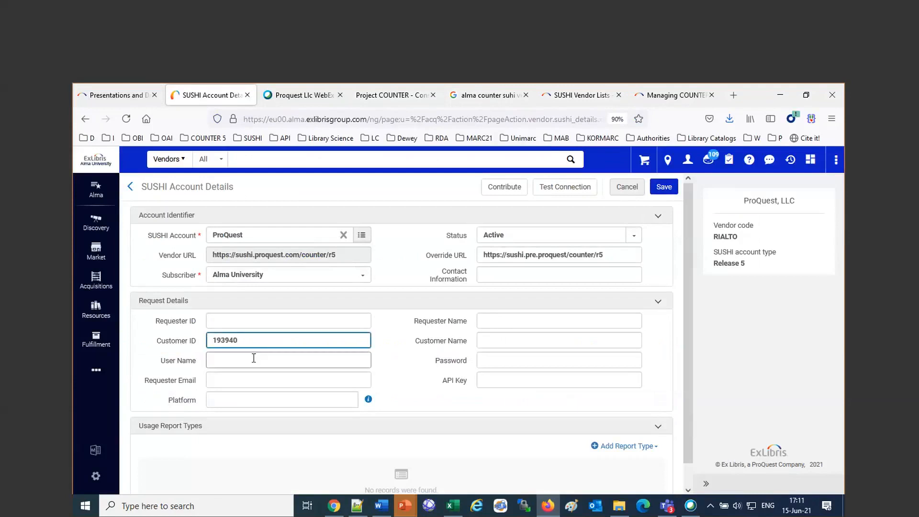
Step: Set the SUSHI account's user name to admin1
{"action": "left_click", "coordinate": [257, 359]}
{"action": "type", "text": "asm"}
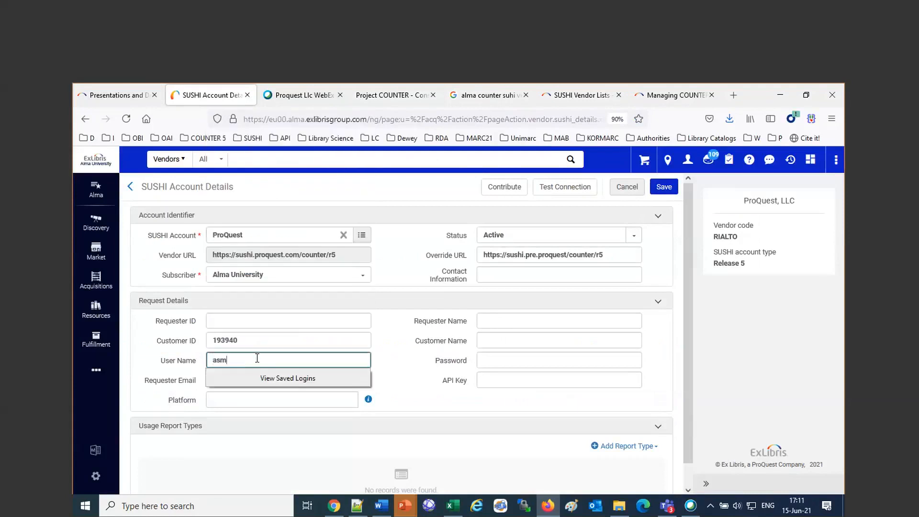
{"action": "key", "text": "BackSpace"}
{"action": "key", "text": "BackSpace"}
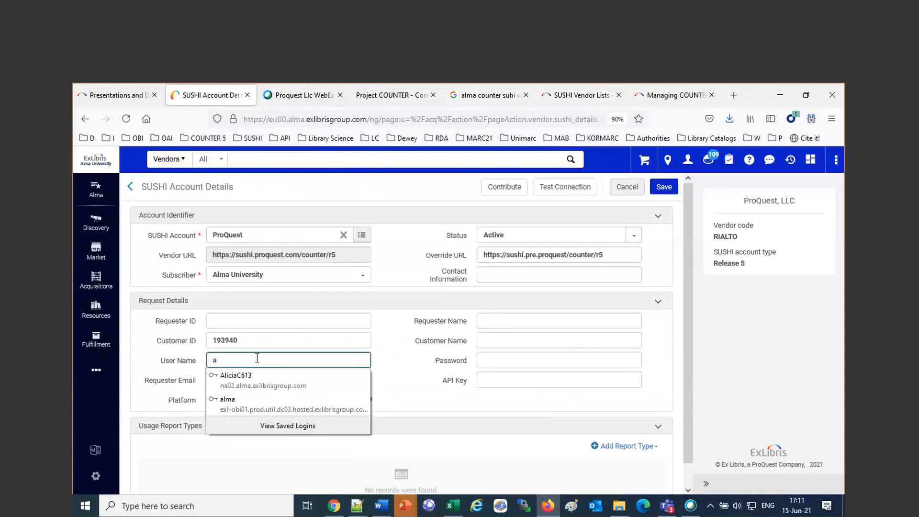
{"action": "type", "text": "dmin1"}
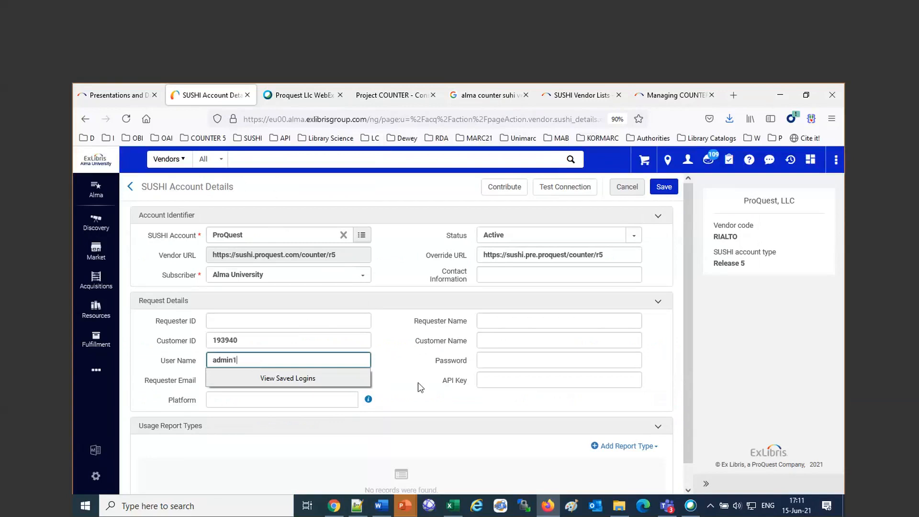
Step: Enter the API key in the SUSHI account's request details and test the connection
{"action": "left_click", "coordinate": [487, 375]}
{"action": "left_click", "coordinate": [487, 375]}
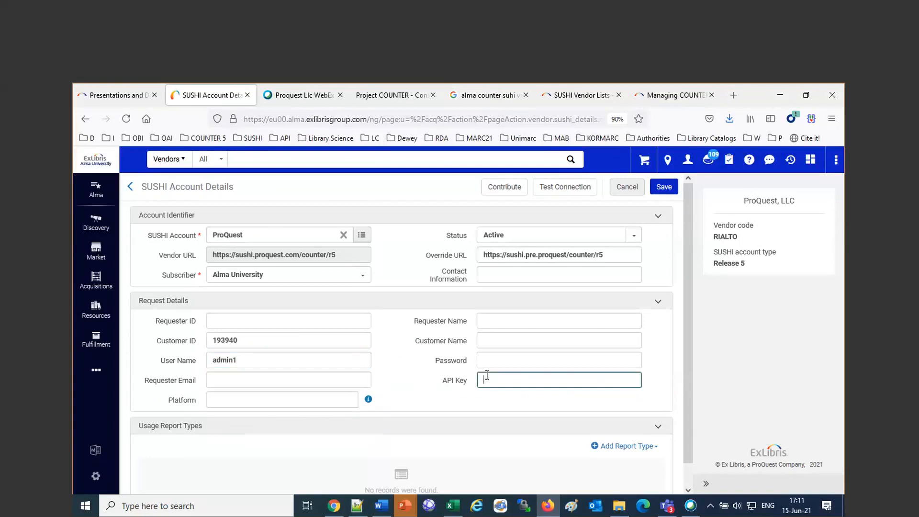
{"action": "type", "text": "L"}
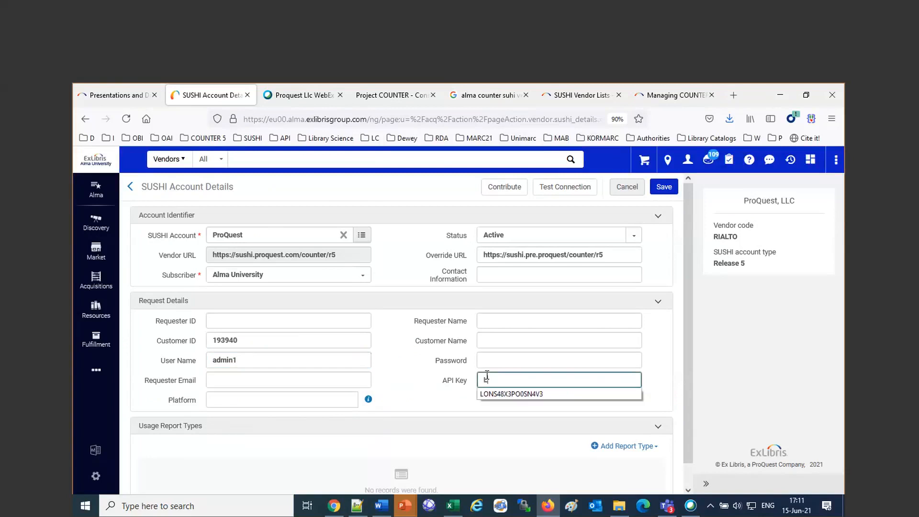
{"action": "left_click", "coordinate": [545, 395]}
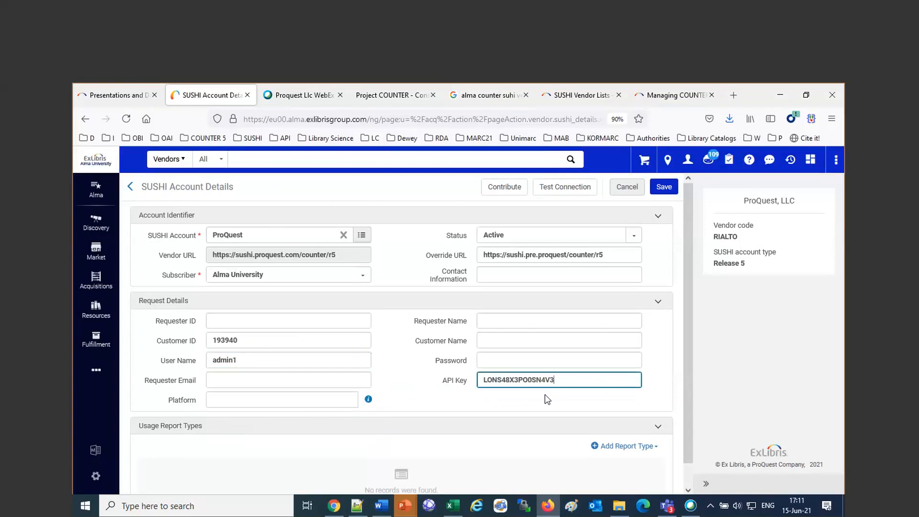
{"action": "left_click", "coordinate": [562, 187]}
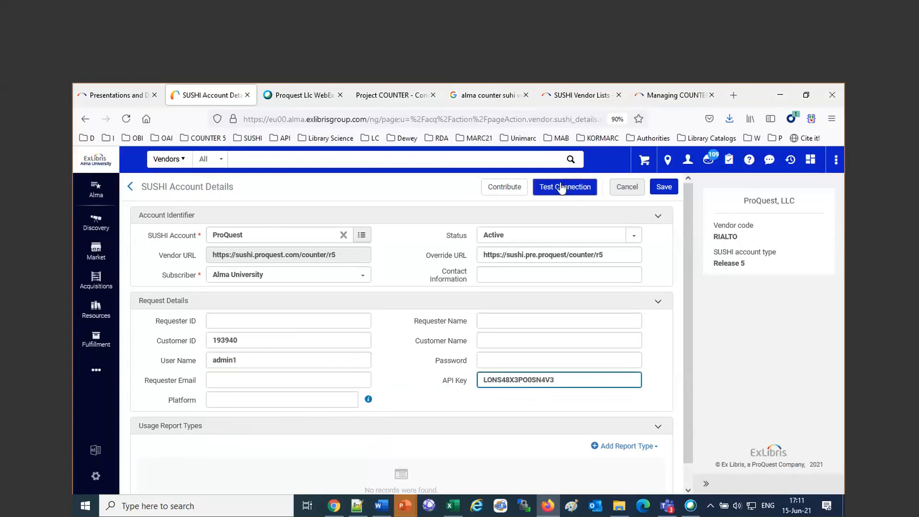
{"action": "left_click", "coordinate": [558, 191]}
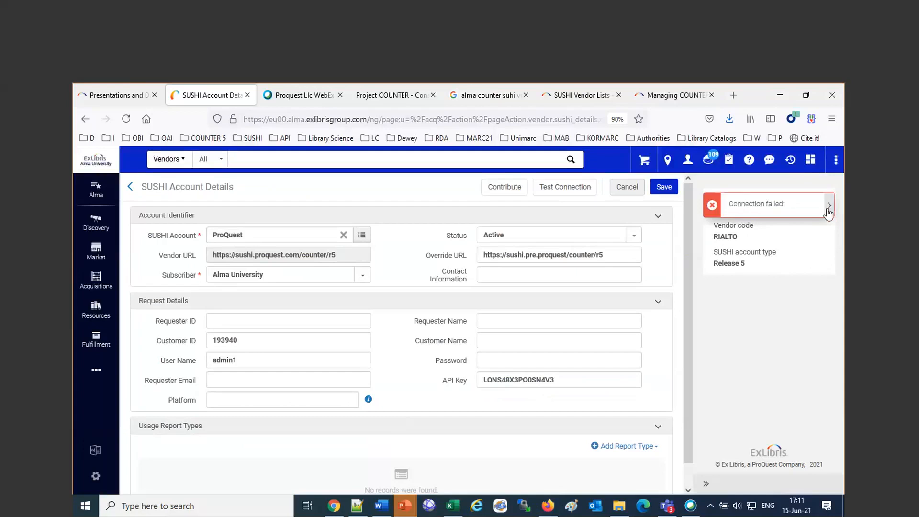
Step: Rename the SUSHI account as ProQuest1 and save it to the vendor
{"action": "left_click", "coordinate": [664, 188]}
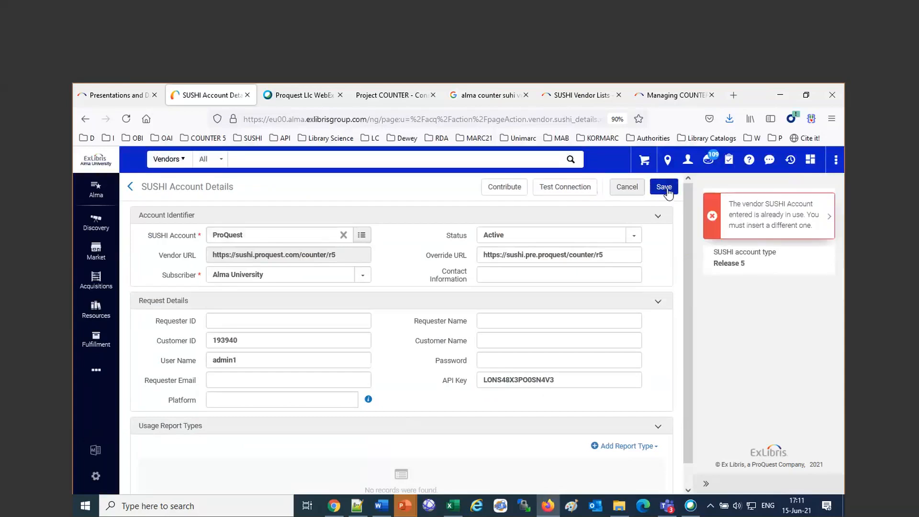
{"action": "left_click", "coordinate": [260, 236]}
{"action": "type", "text": "1"}
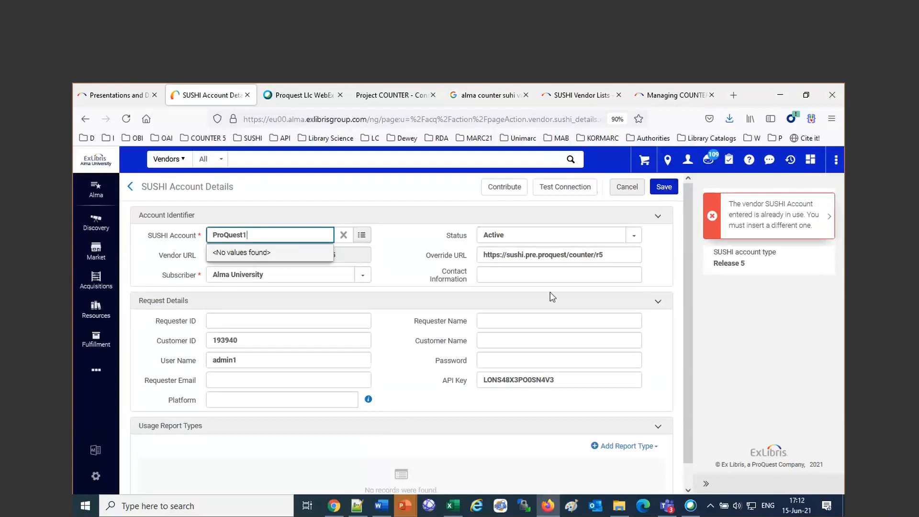
{"action": "left_click", "coordinate": [668, 191]}
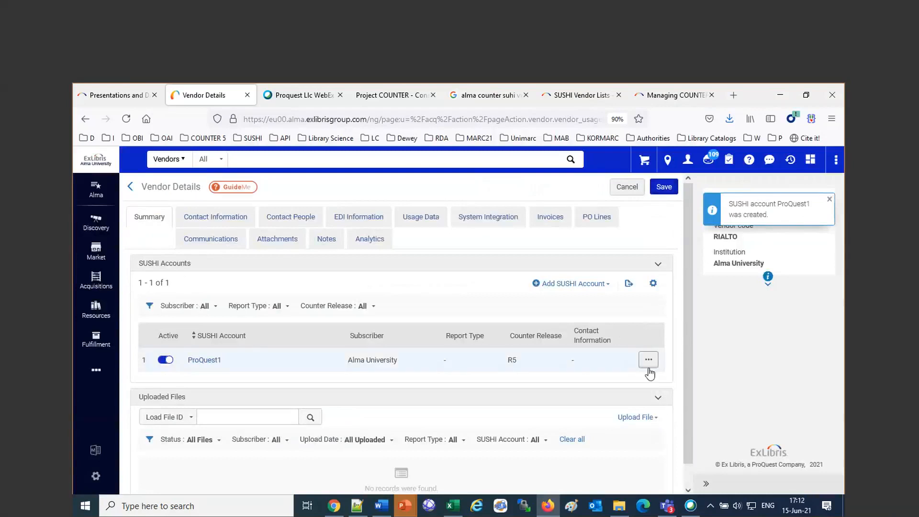
Step: Reopen the ProQuest1 SUSHI account, test its connection and save it
{"action": "left_click", "coordinate": [648, 359]}
{"action": "left_click", "coordinate": [587, 381]}
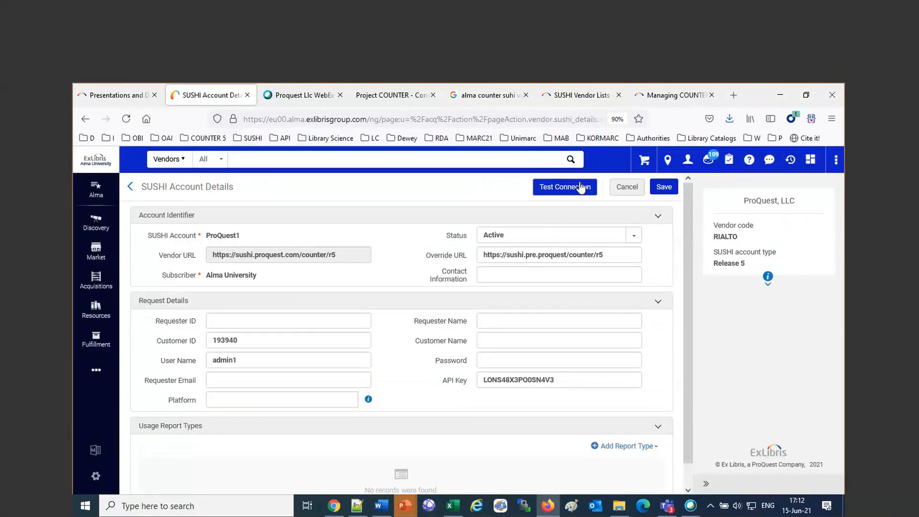
{"action": "left_click", "coordinate": [570, 192]}
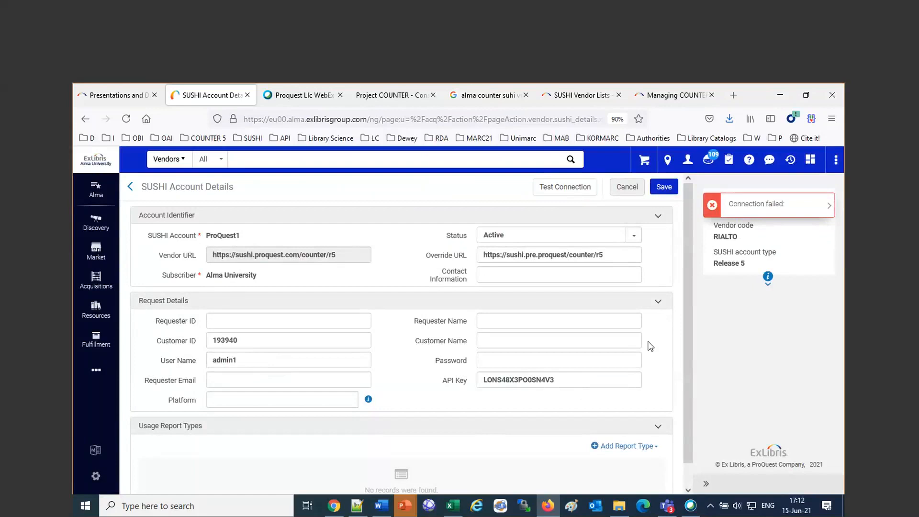
{"action": "left_click", "coordinate": [660, 188]}
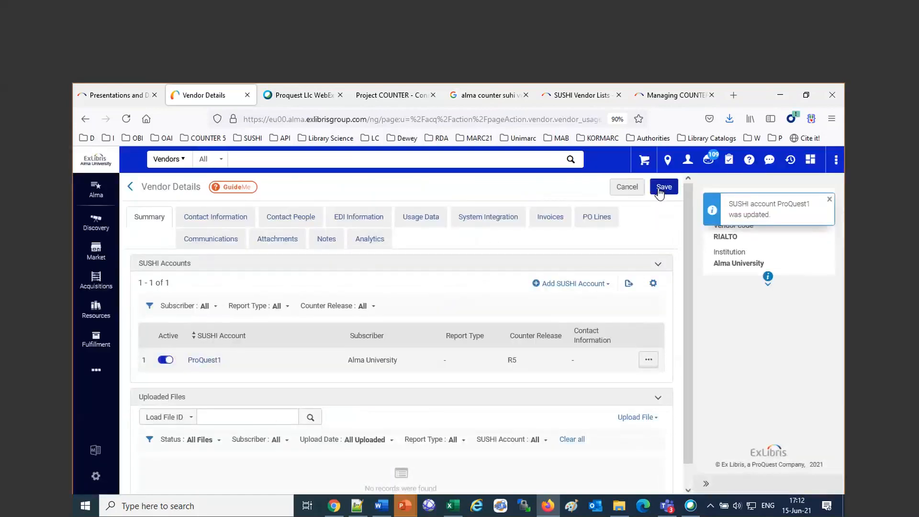
{"action": "left_click", "coordinate": [649, 360]}
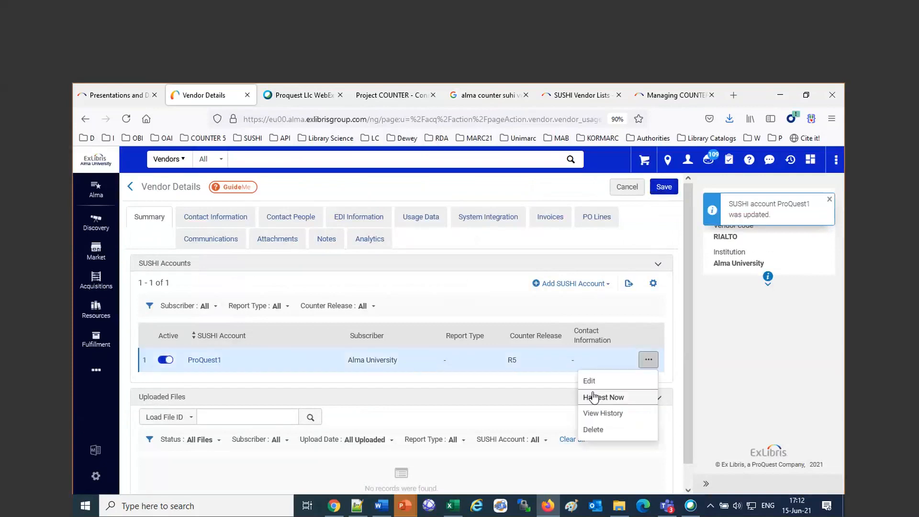
{"action": "left_click", "coordinate": [594, 382]}
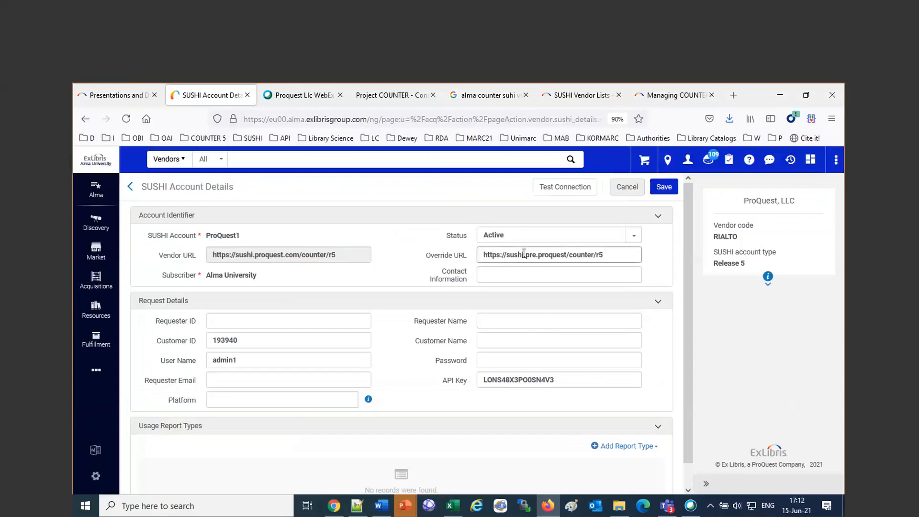
{"action": "left_click", "coordinate": [567, 258]}
{"action": "type", "text": ".com"}
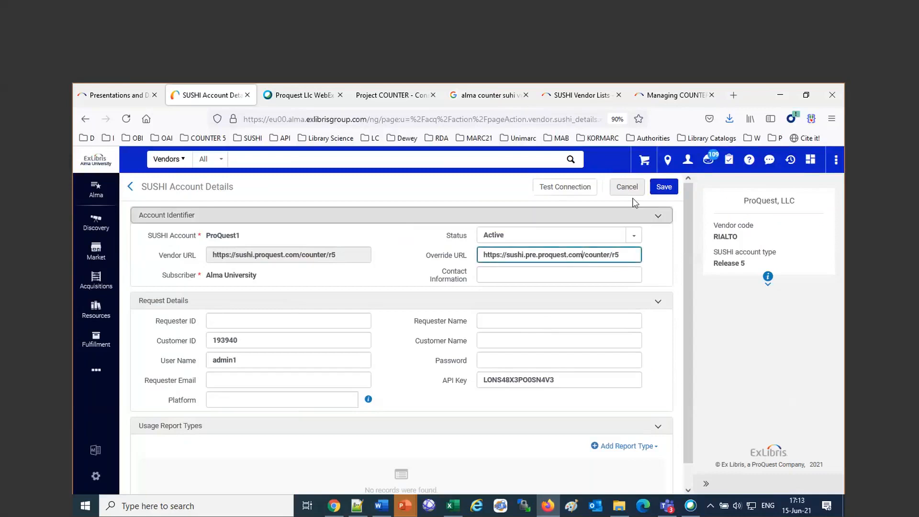
{"action": "left_click", "coordinate": [665, 188]}
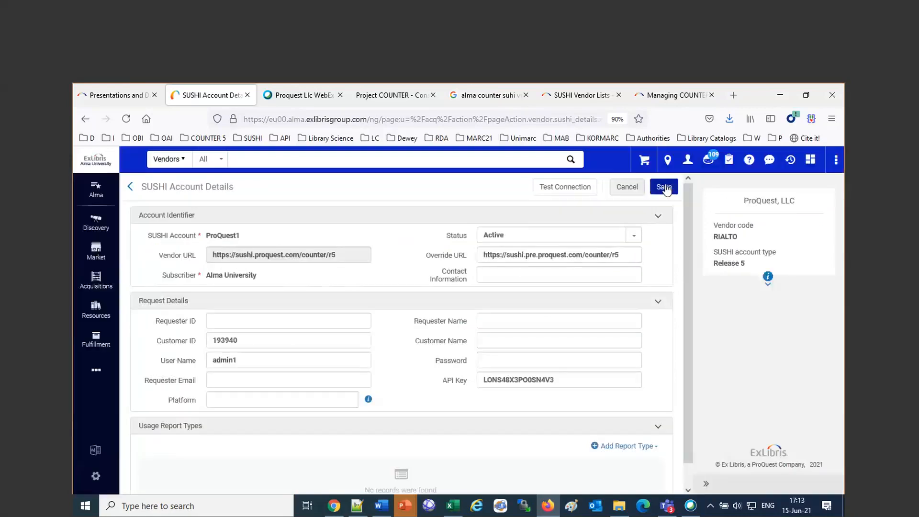
Step: Test the ProQuest1 account's connection and examine the returned status file in both JSON and raw data form
{"action": "left_click", "coordinate": [569, 190]}
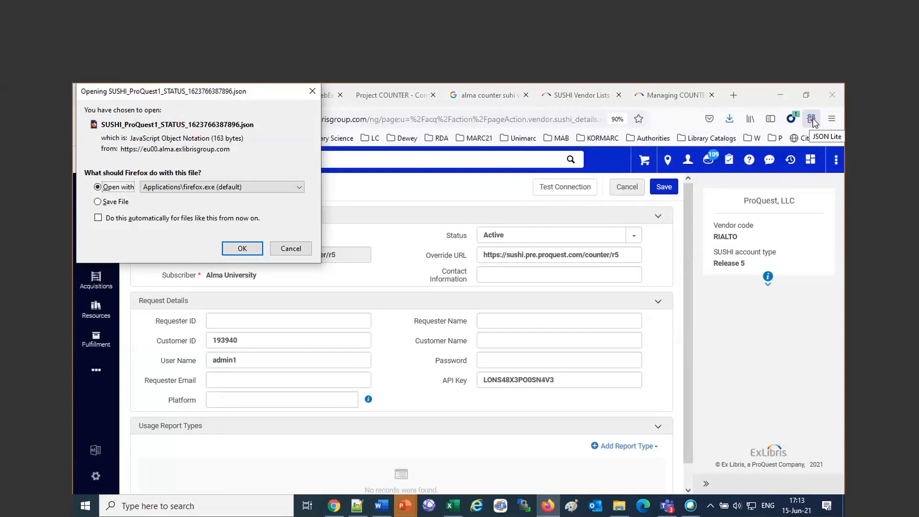
{"action": "left_click", "coordinate": [260, 249]}
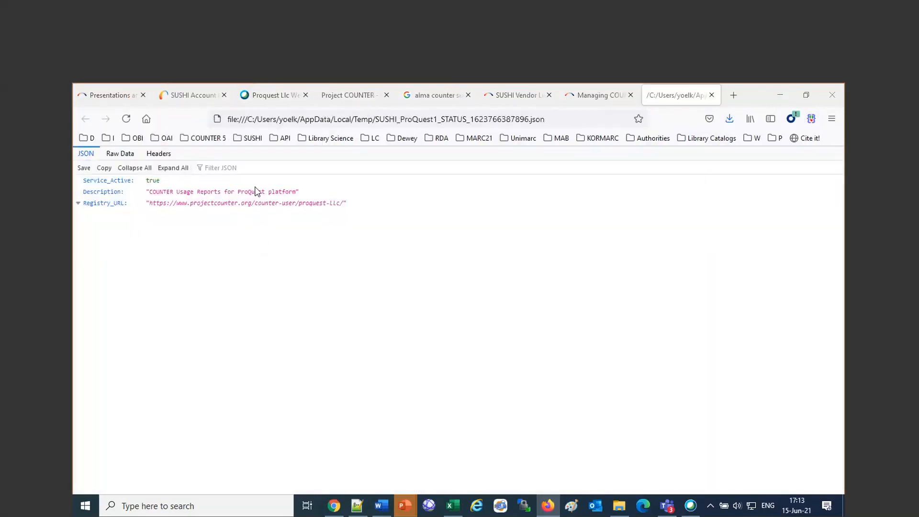
{"action": "left_click", "coordinate": [122, 152]}
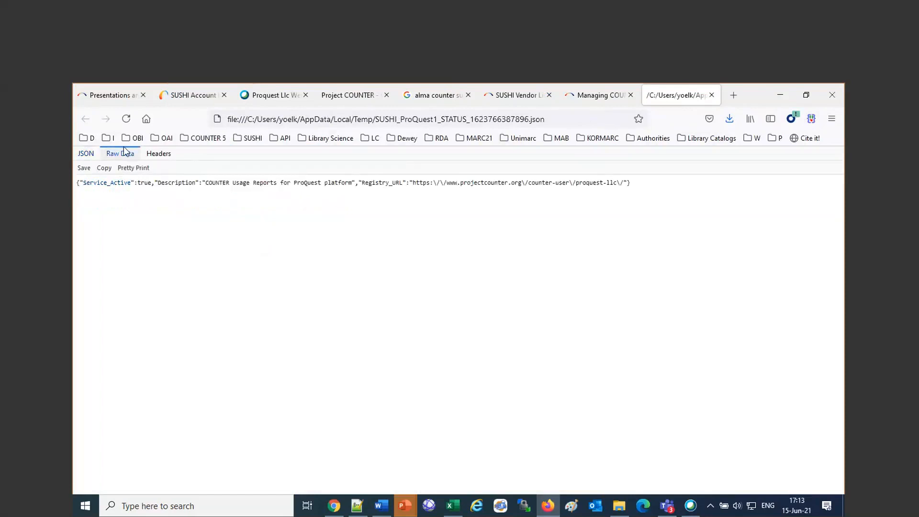
{"action": "left_click", "coordinate": [93, 153]}
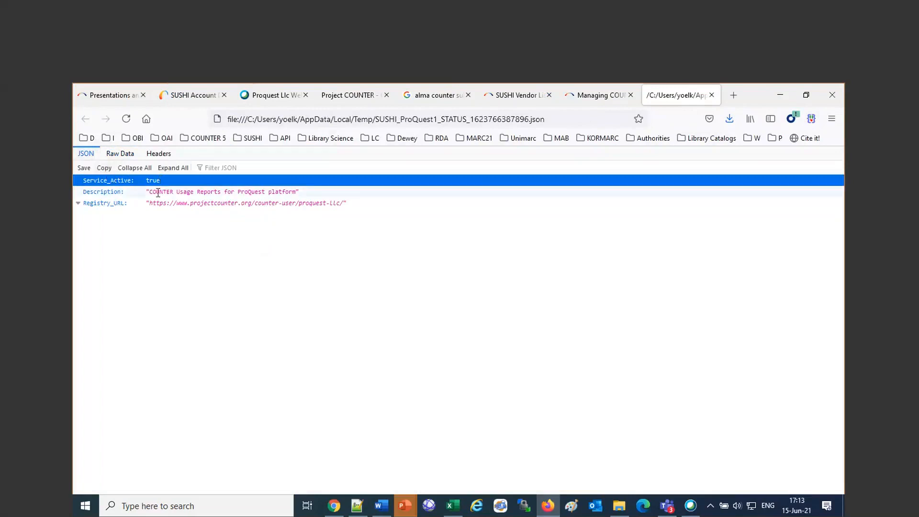
{"action": "left_click_drag", "start_coordinate": [155, 193], "coordinate": [296, 194]}
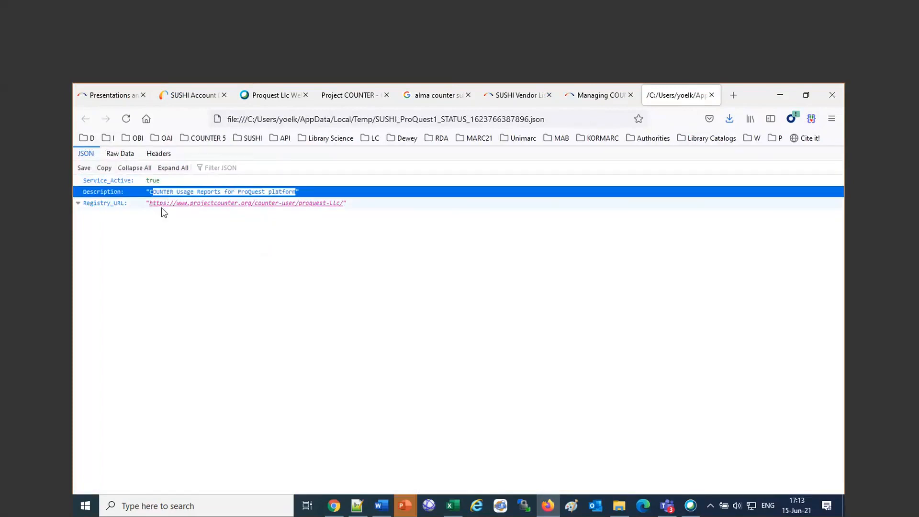
Step: Open the status file's registry URL in a new tab and examine ProQuest's audited Release 4 and Release 5 reports
{"action": "right_click", "coordinate": [167, 207]}
{"action": "left_click", "coordinate": [184, 216]}
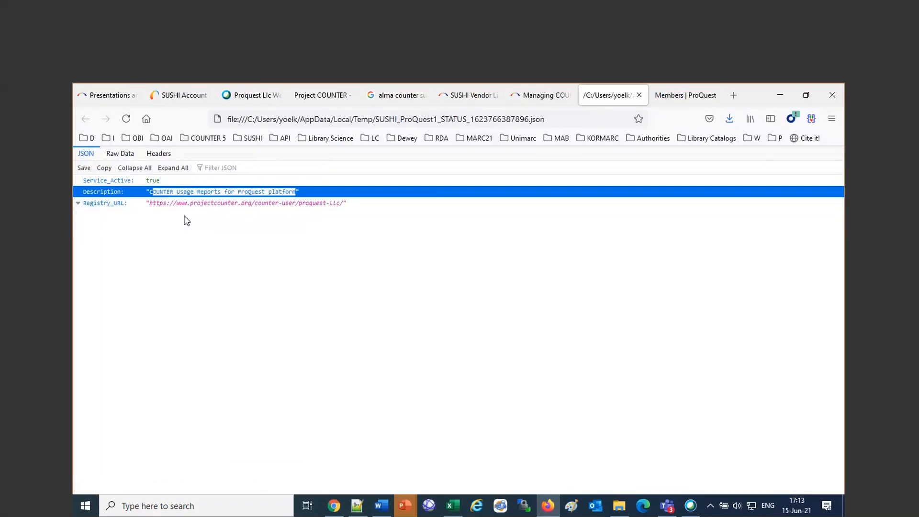
{"action": "left_click", "coordinate": [685, 95]}
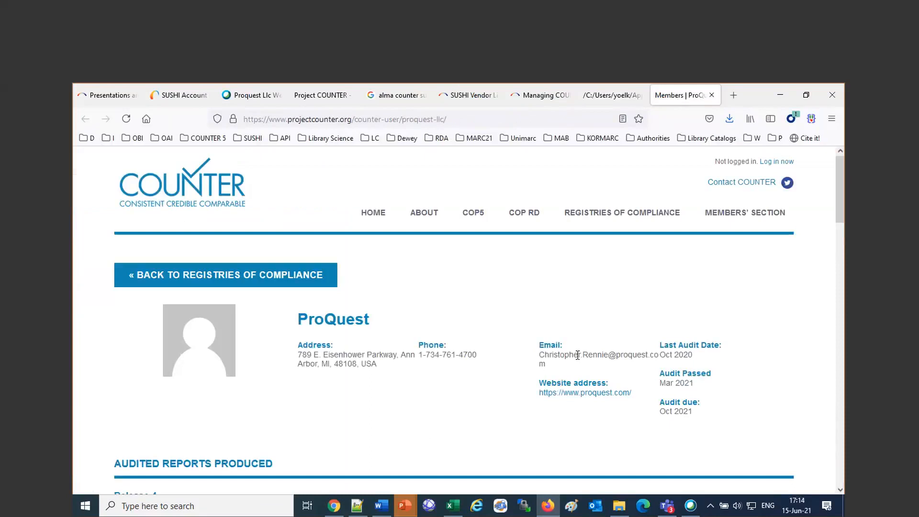
{"action": "scroll", "coordinate": [470, 413], "scroll_direction": "down", "scroll_amount": 6}
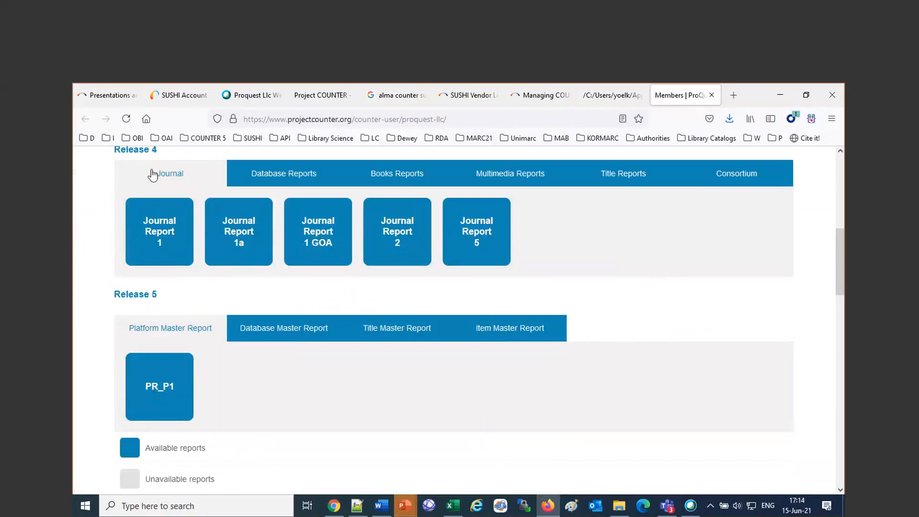
{"action": "scroll", "coordinate": [482, 399], "scroll_direction": "down", "scroll_amount": 2}
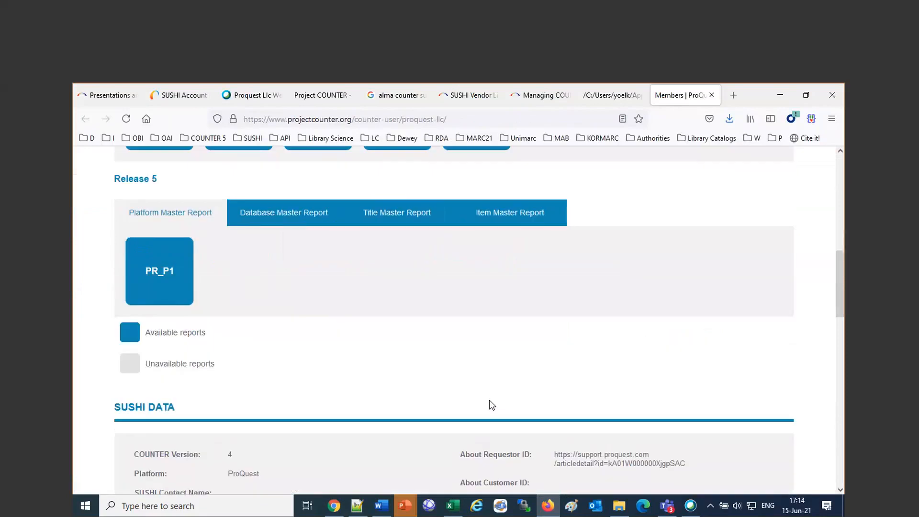
Step: Check ProQuest's available Release 5 reports in the registry and add the pr_p1 usage report type to the ProQuest1 SUSHI account
{"action": "scroll", "coordinate": [489, 400], "scroll_direction": "up", "scroll_amount": 8}
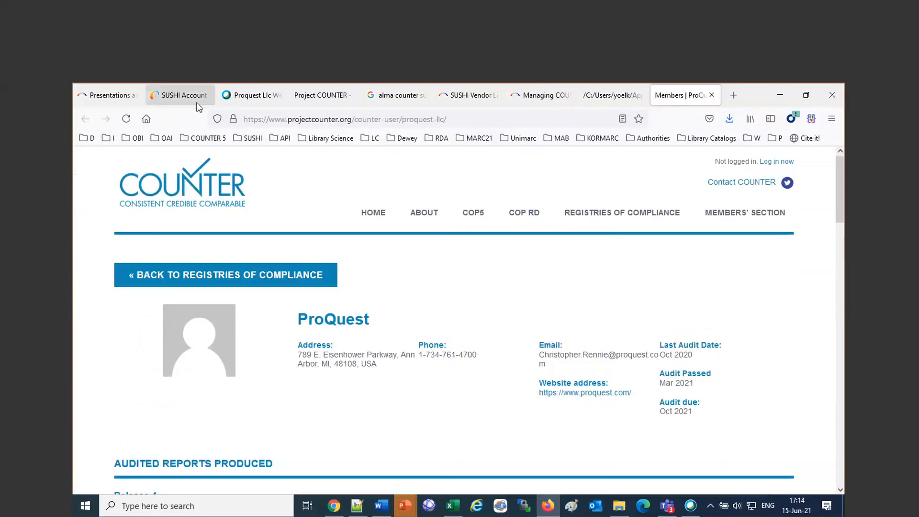
{"action": "left_click", "coordinate": [181, 95]}
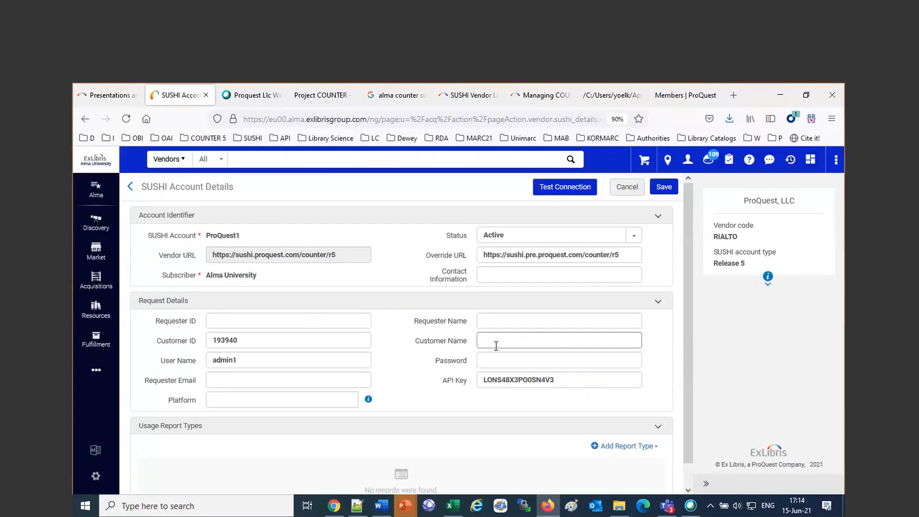
{"action": "scroll", "coordinate": [588, 404], "scroll_direction": "down", "scroll_amount": 1}
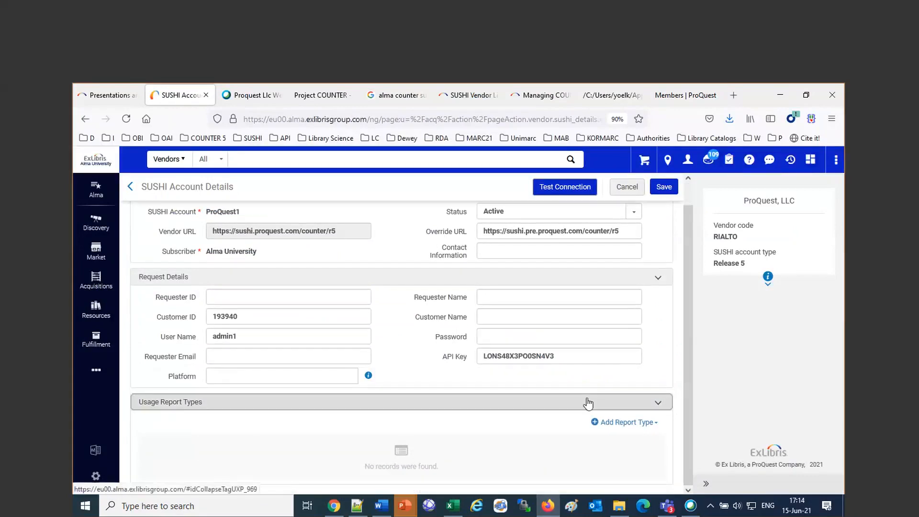
{"action": "left_click", "coordinate": [635, 424]}
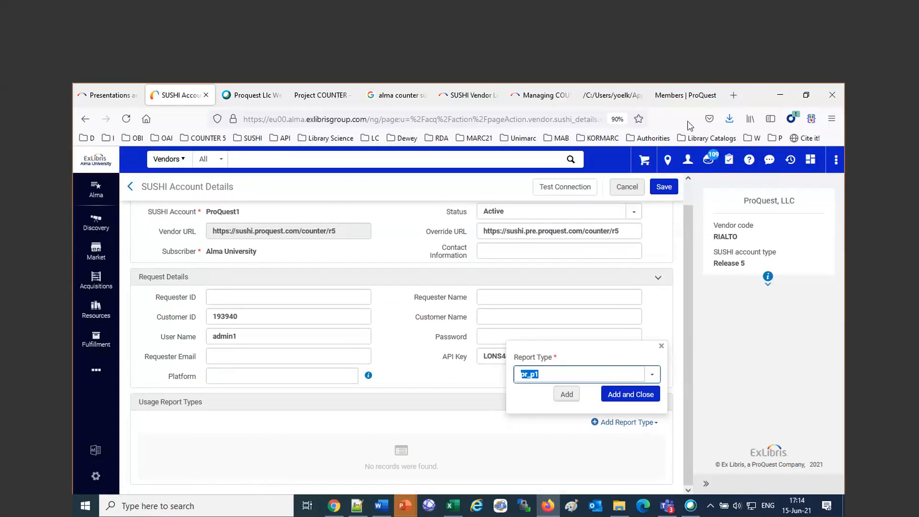
{"action": "left_click", "coordinate": [681, 93]}
{"action": "scroll", "coordinate": [381, 438], "scroll_direction": "down", "scroll_amount": 5}
{"action": "scroll", "coordinate": [380, 438], "scroll_direction": "down", "scroll_amount": 2}
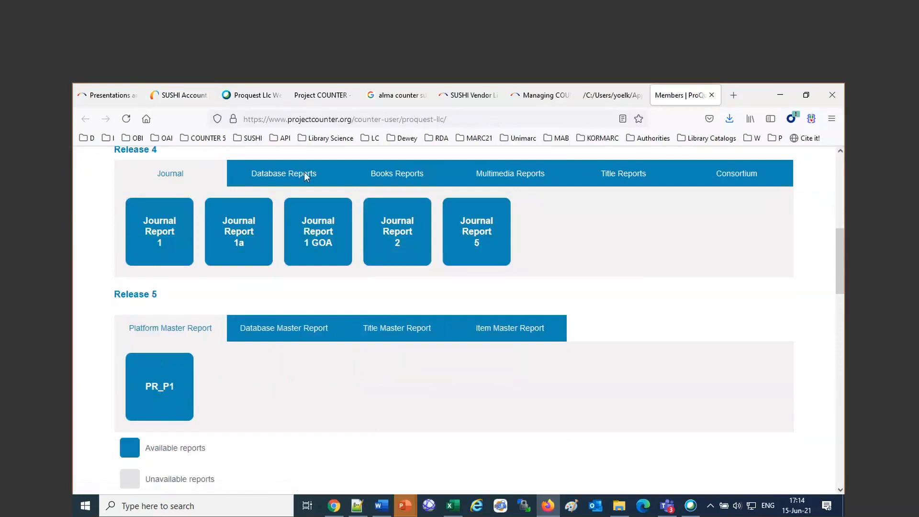
{"action": "left_click", "coordinate": [615, 96]}
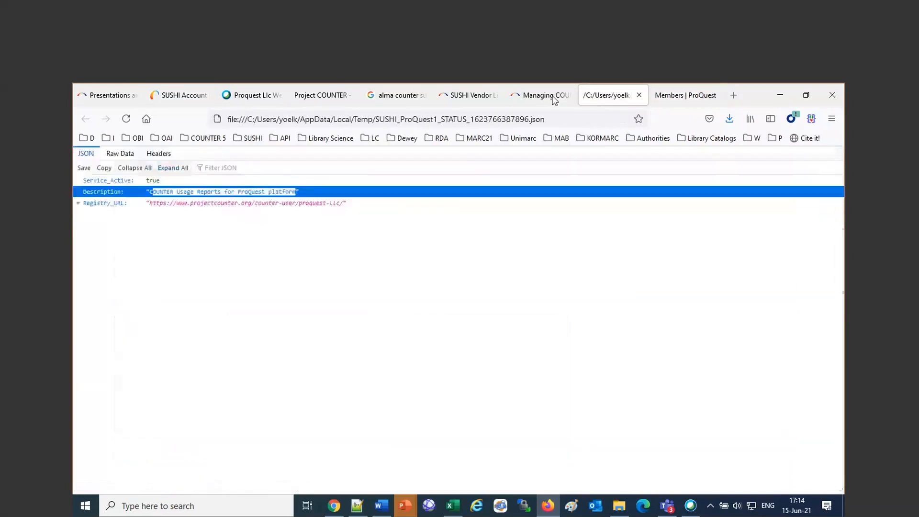
{"action": "left_click", "coordinate": [180, 95]}
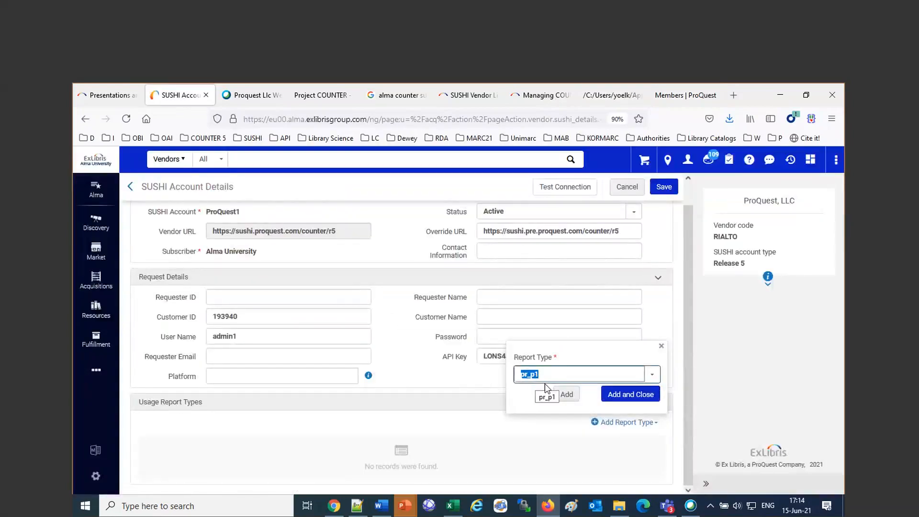
{"action": "left_click", "coordinate": [565, 397]}
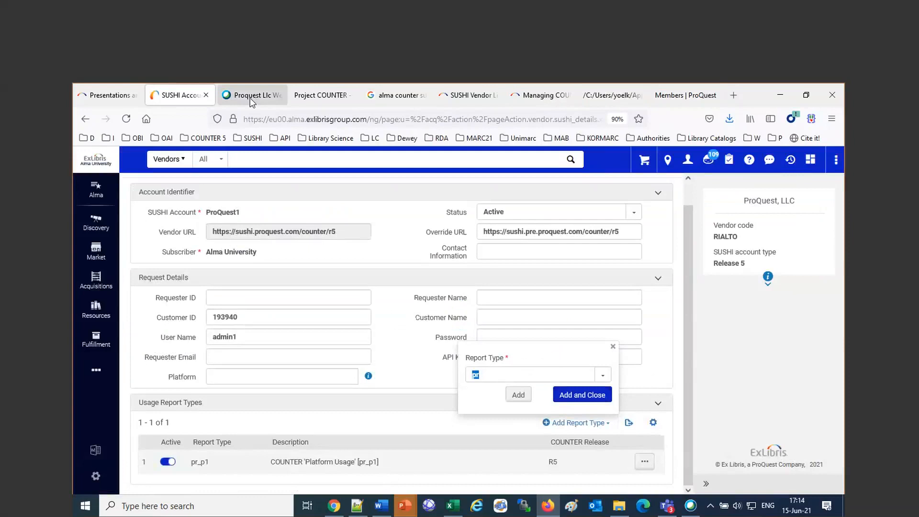
Step: Check the Release 5 database master reports in the registry and add the dr_d2 report type to the account, closing the form
{"action": "left_click", "coordinate": [694, 95]}
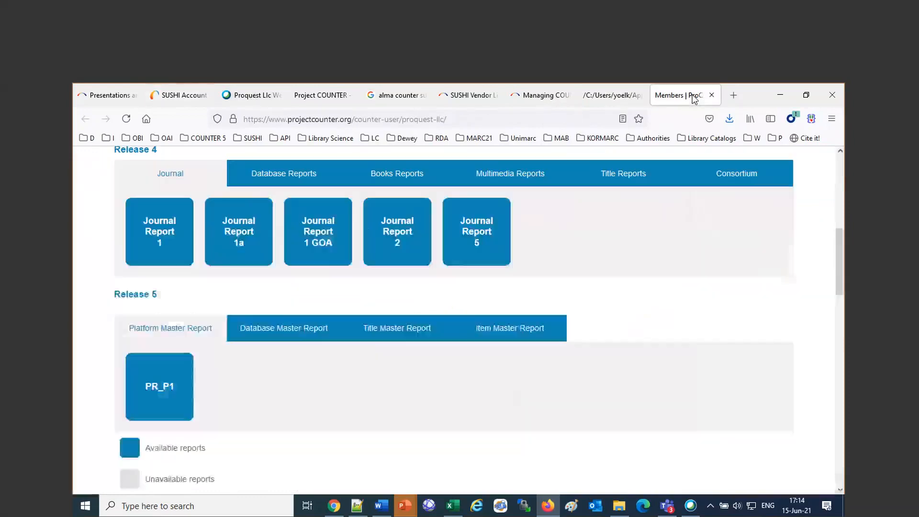
{"action": "left_click", "coordinate": [266, 333]}
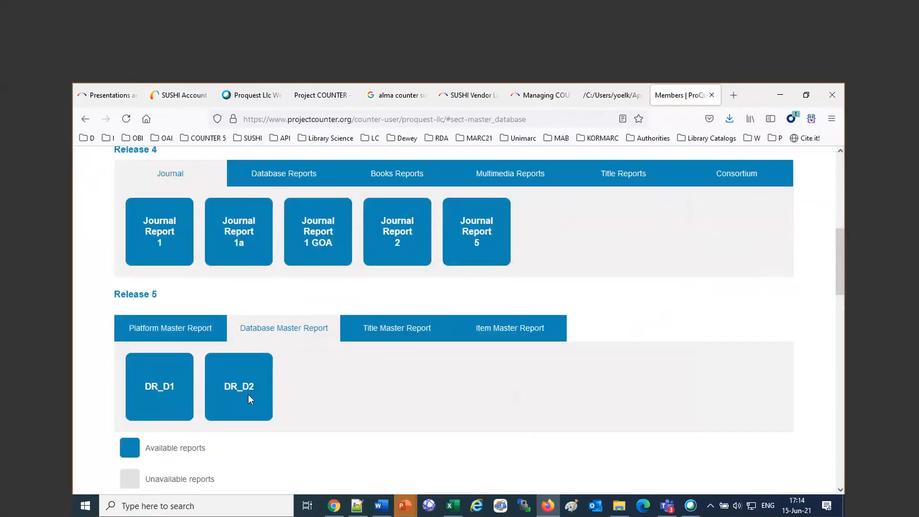
{"action": "left_click", "coordinate": [186, 96]}
{"action": "left_click", "coordinate": [604, 376]}
{"action": "scroll", "coordinate": [514, 414], "scroll_direction": "down", "scroll_amount": 2}
{"action": "left_click", "coordinate": [491, 406]}
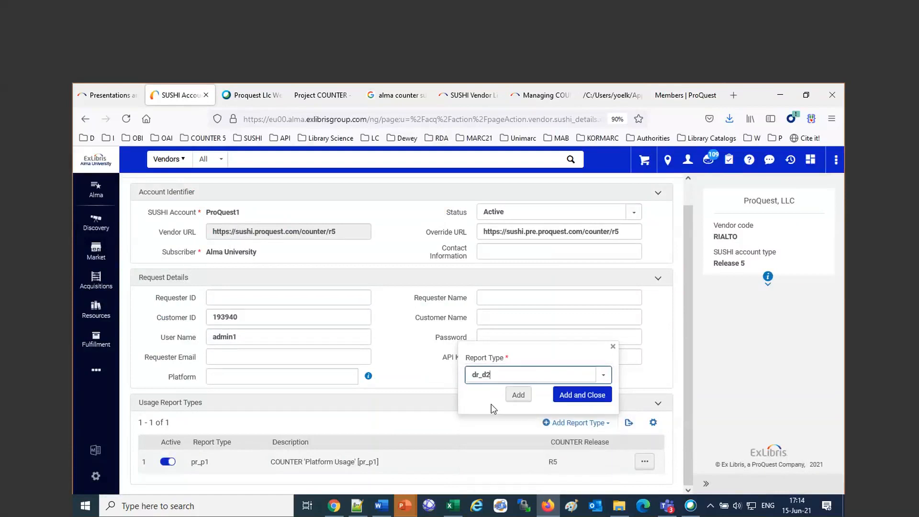
{"action": "left_click", "coordinate": [581, 396]}
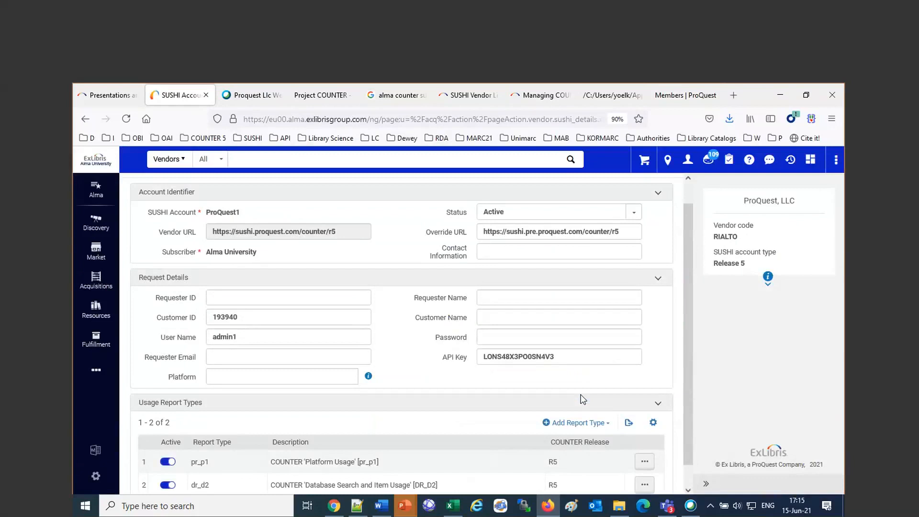
Step: Test the connection with response for the pr_p1 report type and open the returned JSON file in Firefox
{"action": "left_click", "coordinate": [644, 461]}
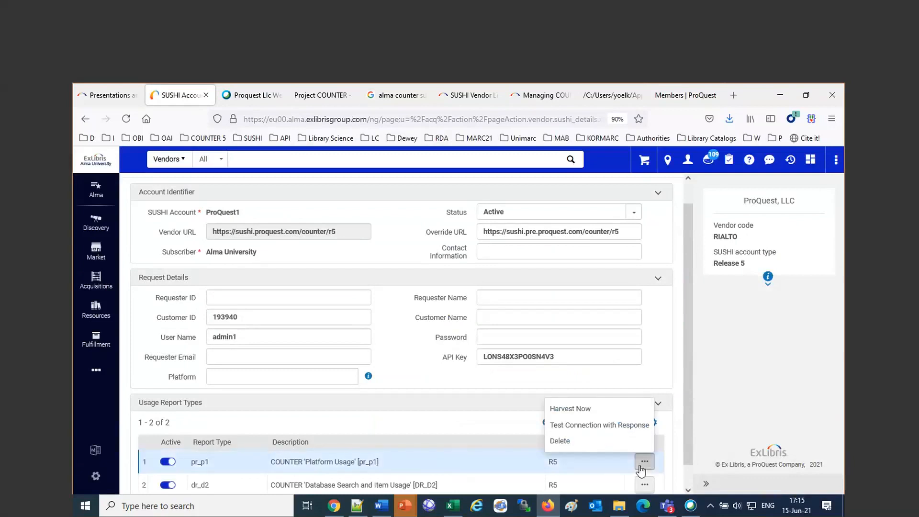
{"action": "left_click", "coordinate": [627, 426]}
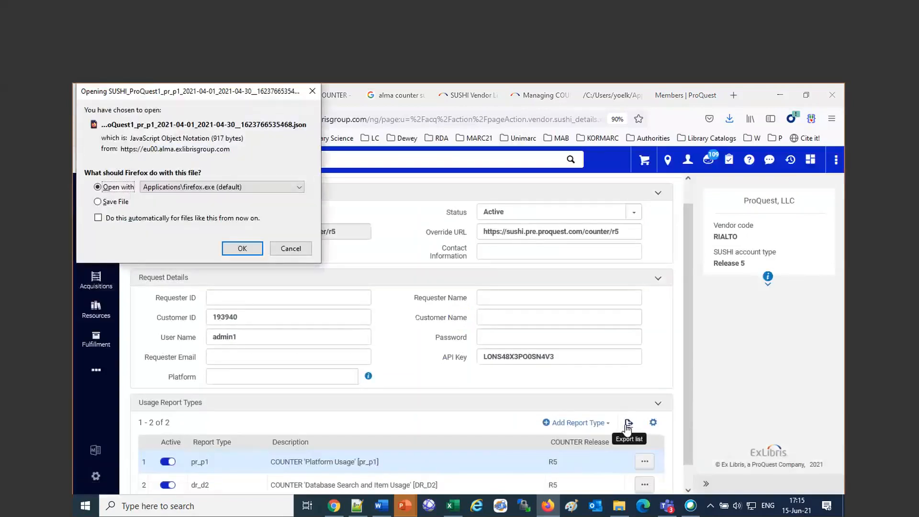
{"action": "left_click", "coordinate": [242, 249]}
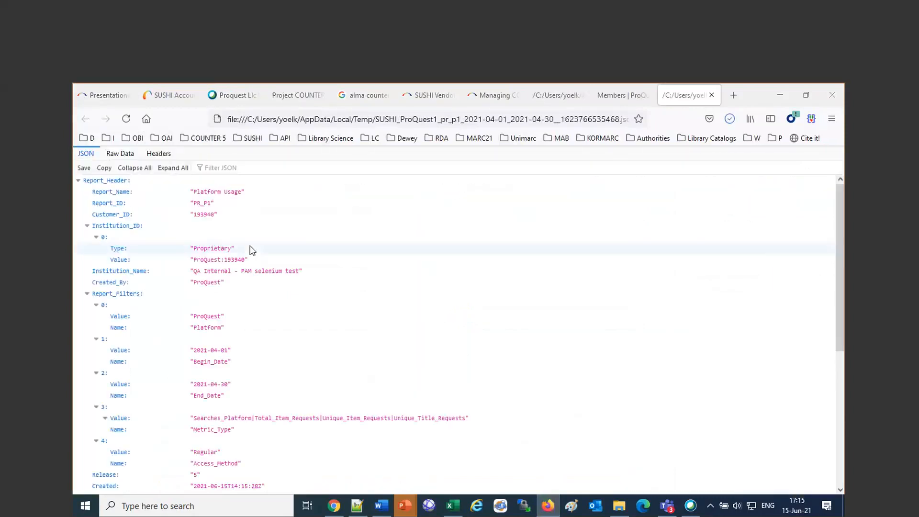
Step: Examine the pr_p1 response's report ID, begin and end dates, and the counts per metric type
{"action": "left_click_drag", "start_coordinate": [215, 206], "coordinate": [191, 207]}
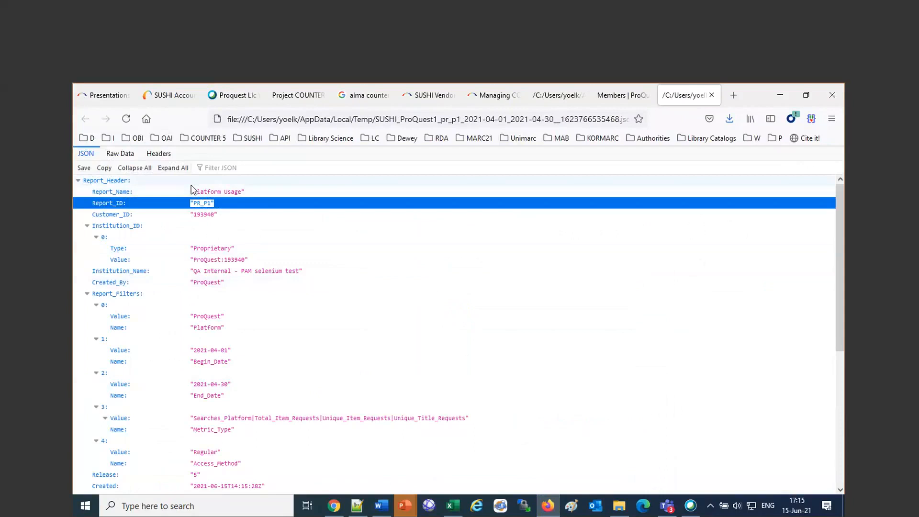
{"action": "scroll", "coordinate": [322, 307], "scroll_direction": "down", "scroll_amount": 4}
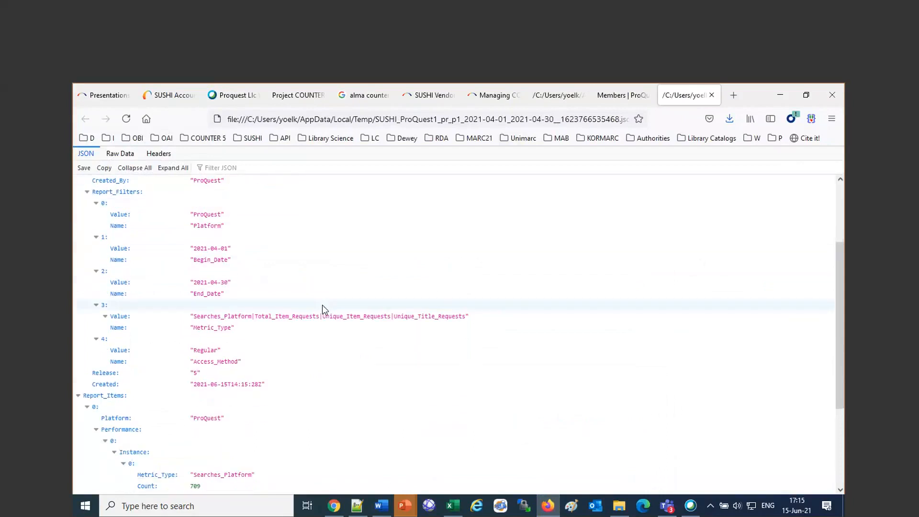
{"action": "left_click_drag", "start_coordinate": [190, 248], "coordinate": [240, 250]}
{"action": "left_click_drag", "start_coordinate": [231, 282], "coordinate": [191, 282]}
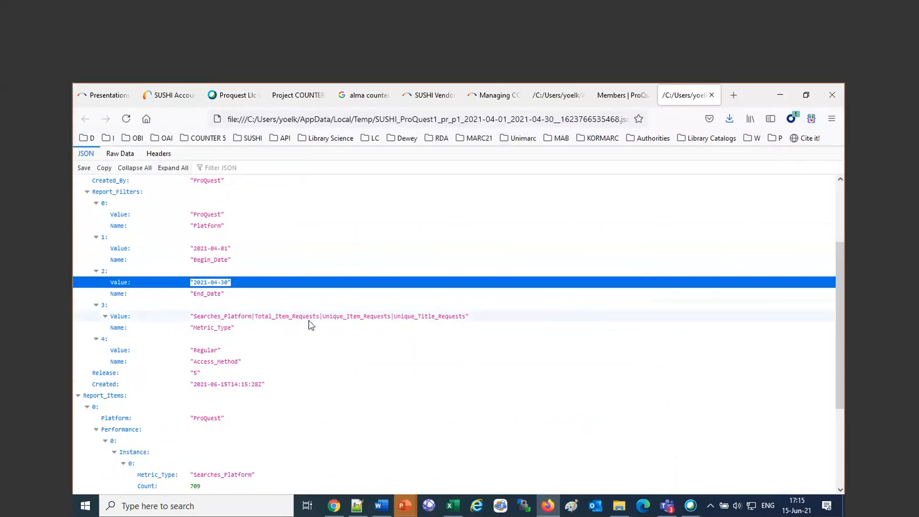
{"action": "scroll", "coordinate": [312, 331], "scroll_direction": "down", "scroll_amount": 5}
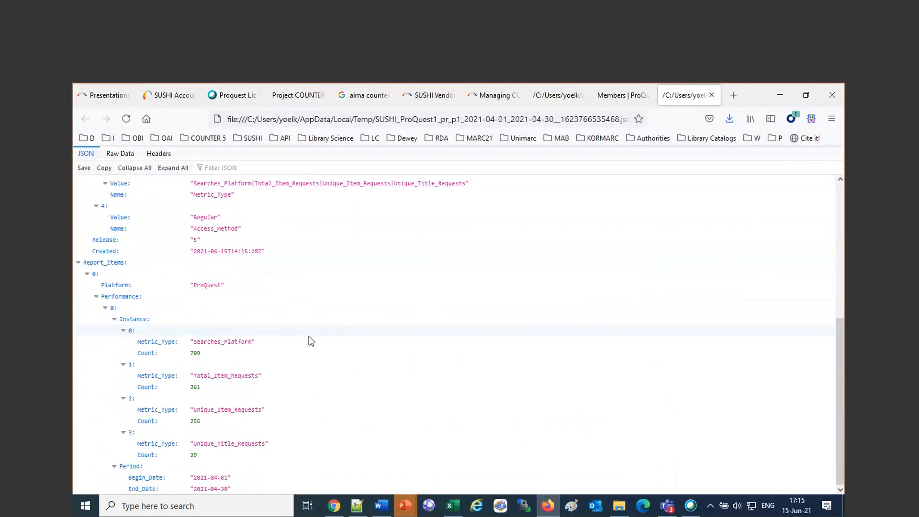
{"action": "left_click", "coordinate": [330, 435]}
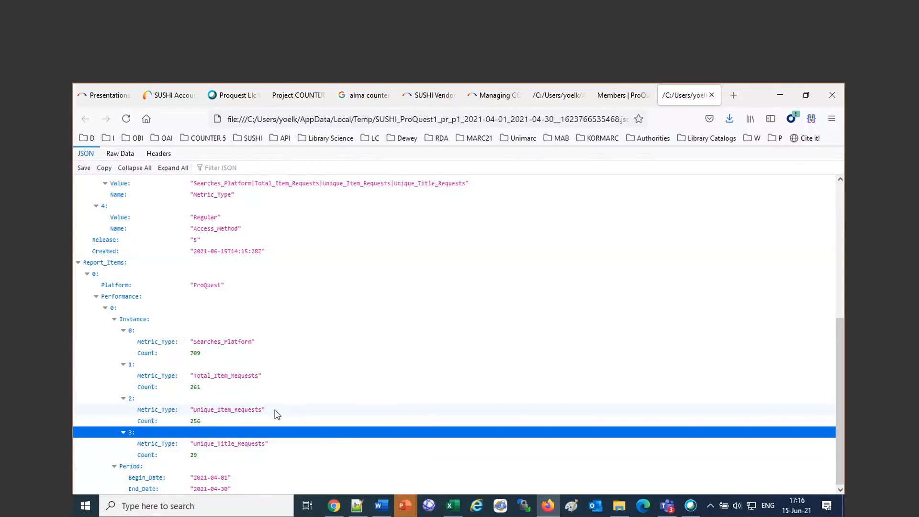
Step: Return to the ProQuest1 SUSHI account and save it with its usage report types
{"action": "left_click", "coordinate": [165, 96]}
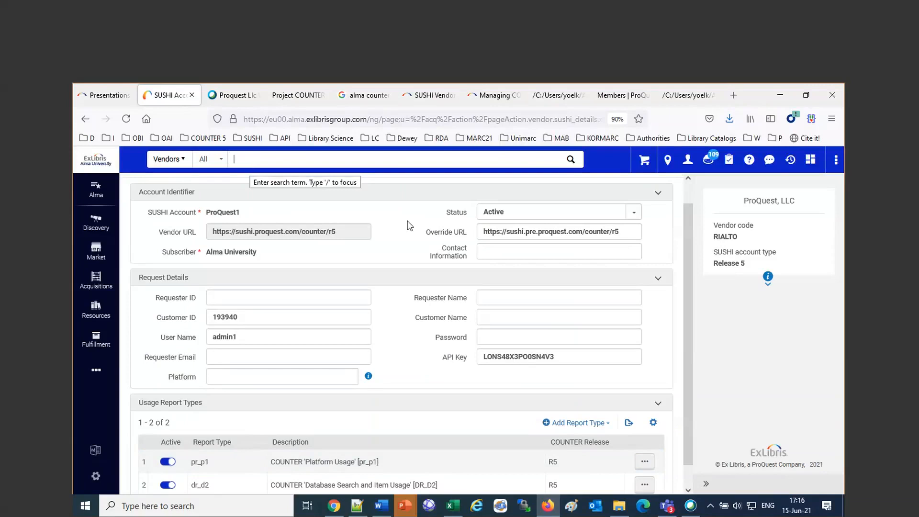
{"action": "scroll", "coordinate": [400, 211], "scroll_direction": "up", "scroll_amount": 1}
{"action": "left_click", "coordinate": [669, 187]}
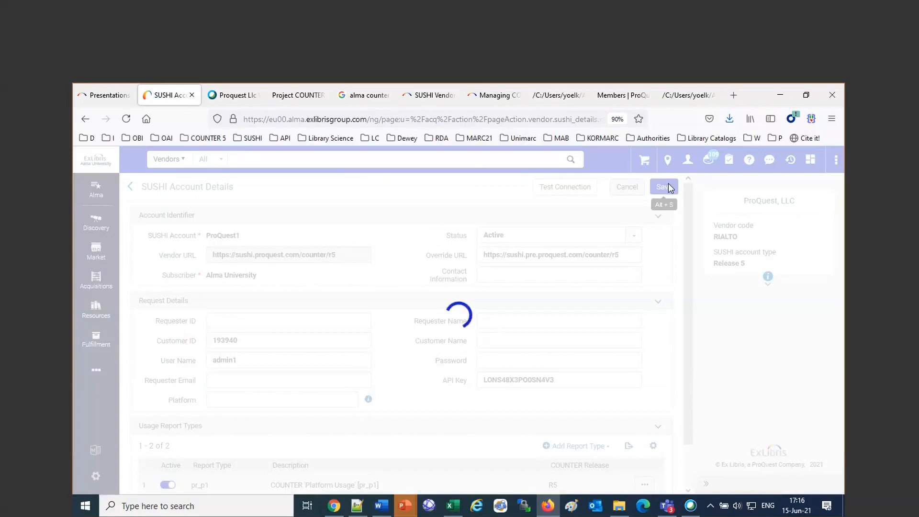
Step: Add a second Release 5 SUSHI account to the ProQuest, LLC vendor, choosing John Benjamins as the SUSHI account
{"action": "left_click", "coordinate": [561, 285]}
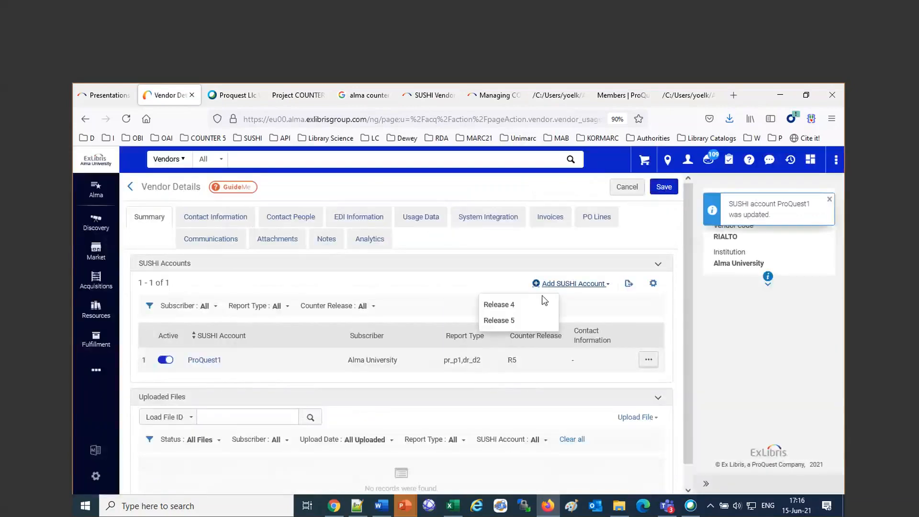
{"action": "left_click", "coordinate": [514, 320]}
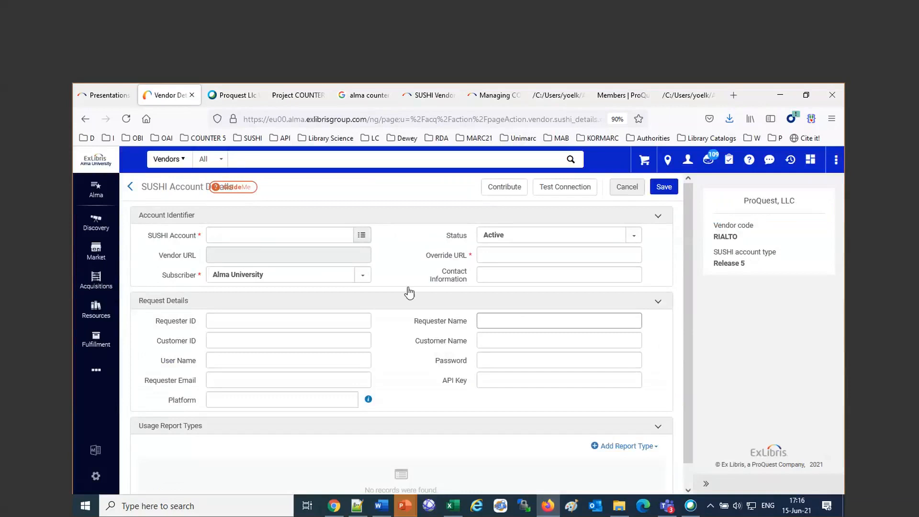
{"action": "left_click", "coordinate": [260, 235]}
{"action": "type", "text": "jogn"}
{"action": "key", "text": "BackSpace"}
{"action": "key", "text": "BackSpace"}
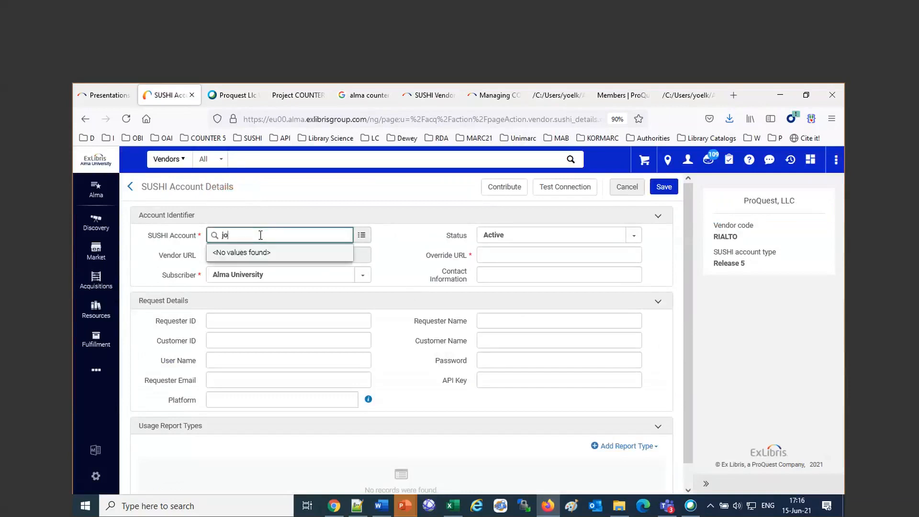
{"action": "type", "text": "jn"}
{"action": "key", "text": "BackSpace"}
{"action": "key", "text": "BackSpace"}
{"action": "type", "text": "hn"}
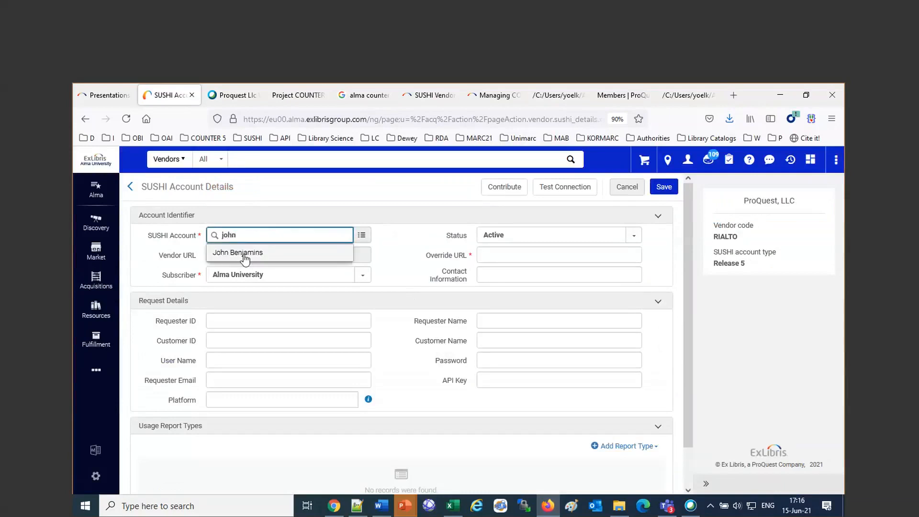
{"action": "left_click", "coordinate": [245, 253]}
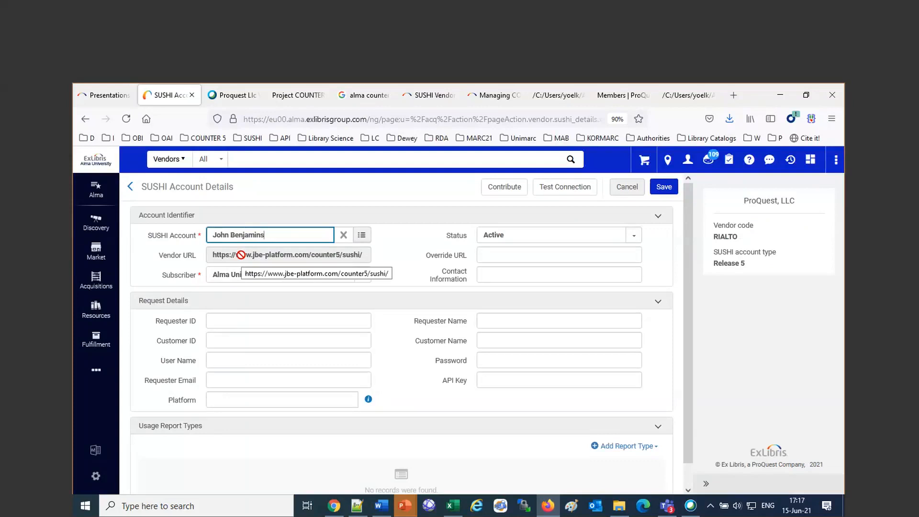
Step: Fill in the John Benjamins account's requester ID and customer ID with the previously used values
{"action": "left_click", "coordinate": [224, 320]}
{"action": "type", "text": "6"}
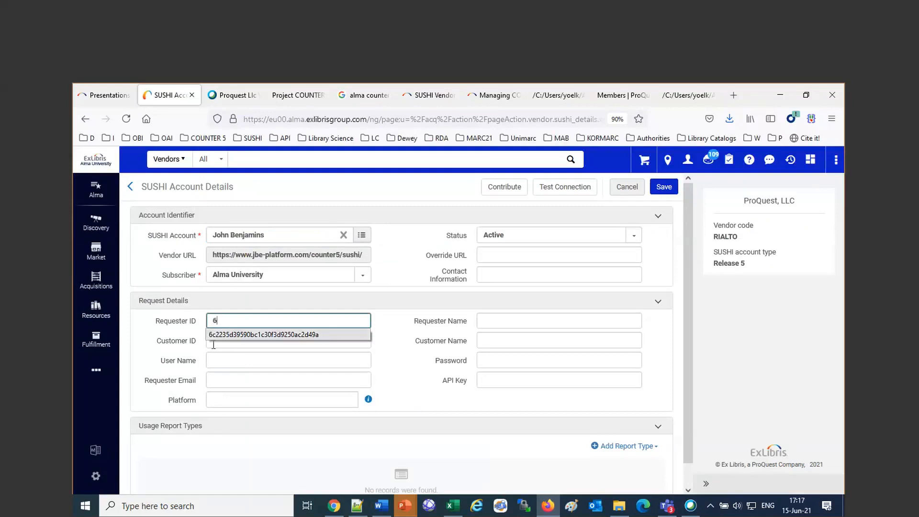
{"action": "left_click", "coordinate": [227, 335]}
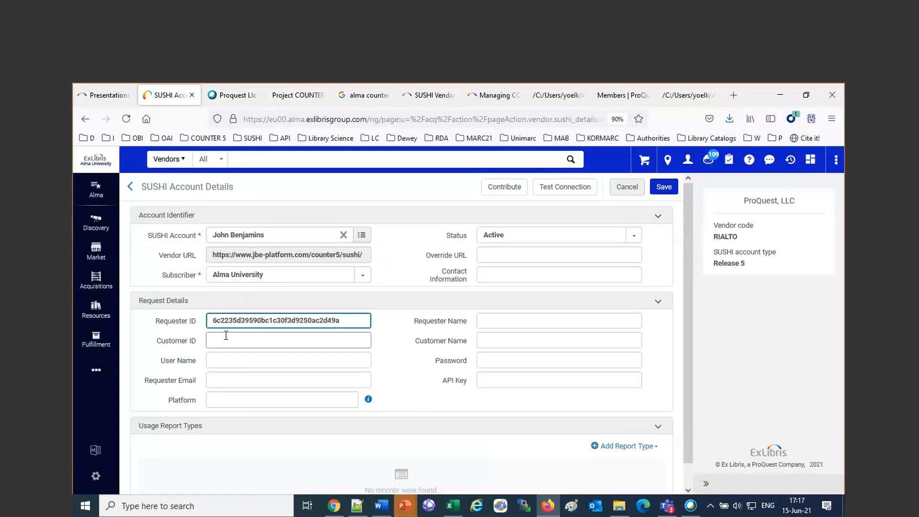
{"action": "left_click", "coordinate": [226, 338]}
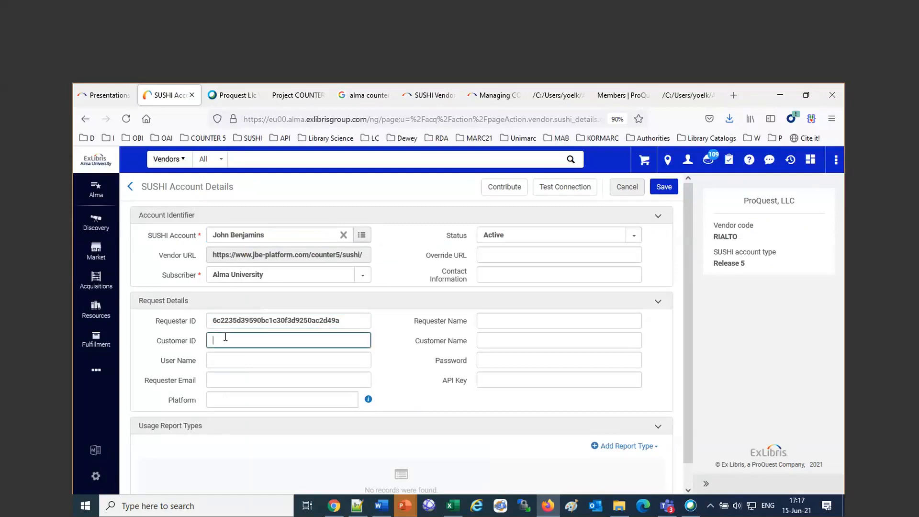
{"action": "type", "text": "h"}
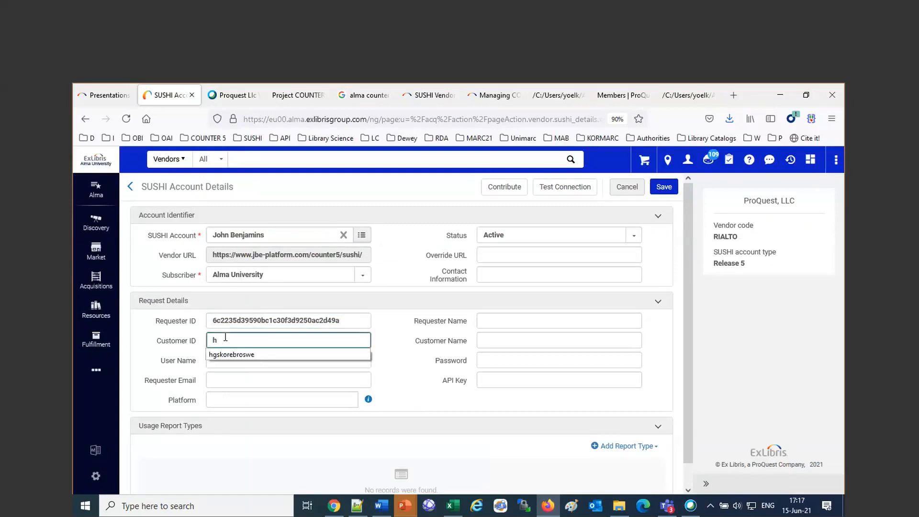
{"action": "left_click", "coordinate": [229, 354]}
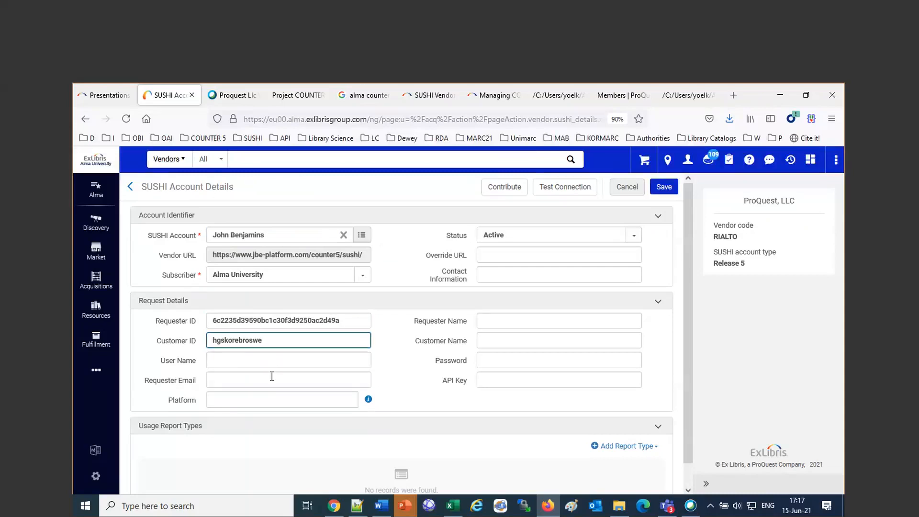
Step: Set the John Benjamins account's platform code to jbenjamins
{"action": "left_click", "coordinate": [236, 401]}
{"action": "type", "text": "j"}
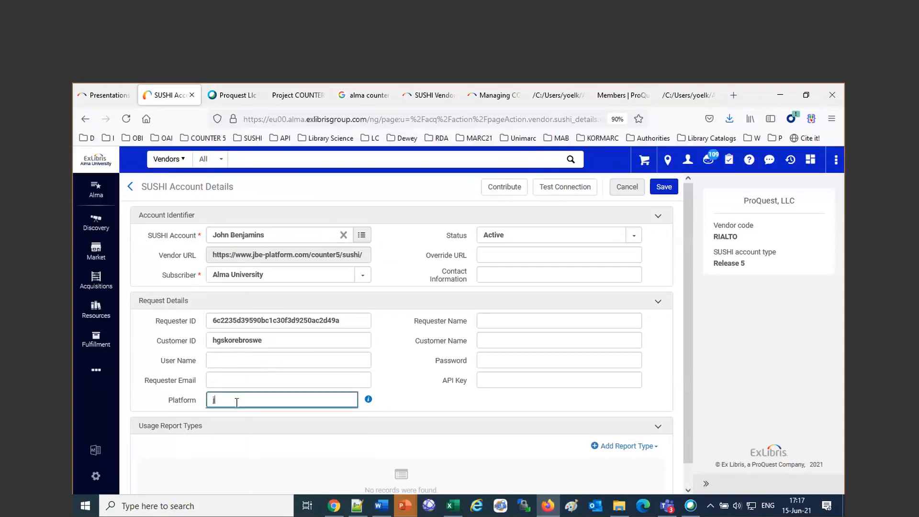
{"action": "left_click", "coordinate": [223, 414]}
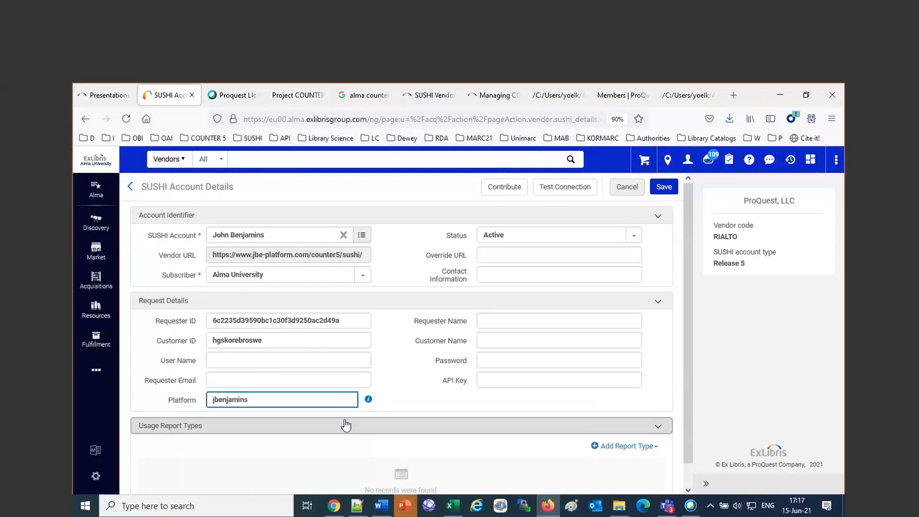
{"action": "mouse_move", "coordinate": [370, 406]}
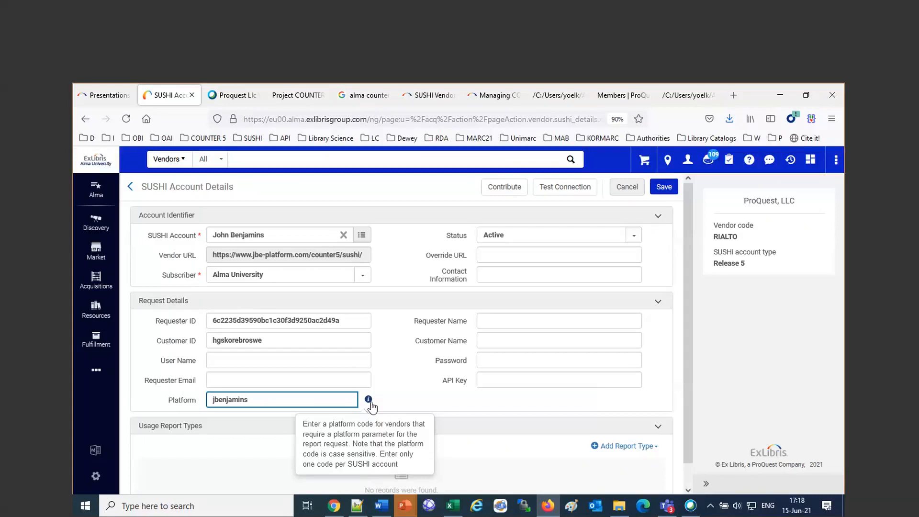
Step: Change the SUSHI account name to John Benjamins1 and save the account
{"action": "left_click", "coordinate": [663, 189]}
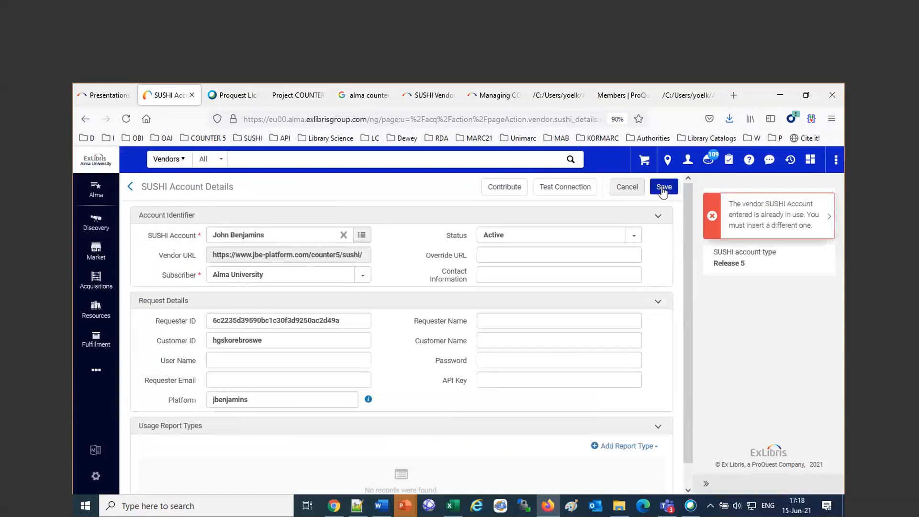
{"action": "left_click", "coordinate": [307, 231]}
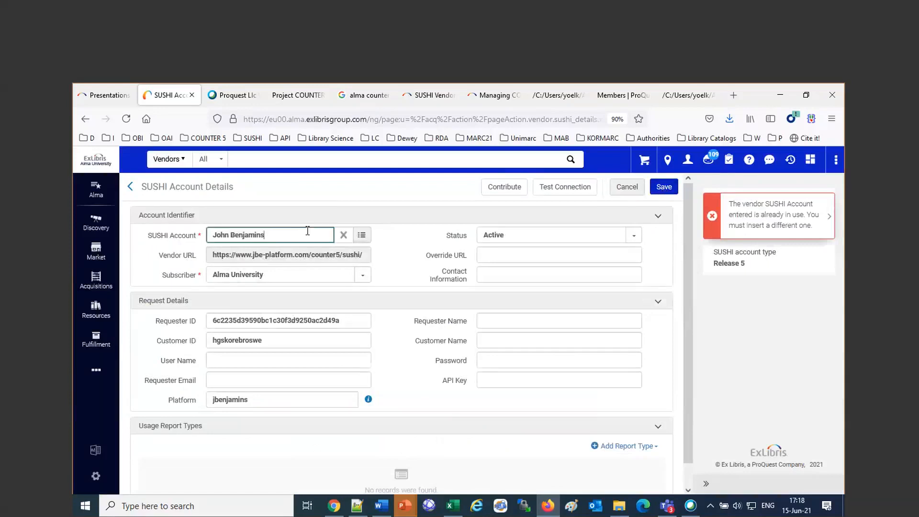
{"action": "type", "text": "1"}
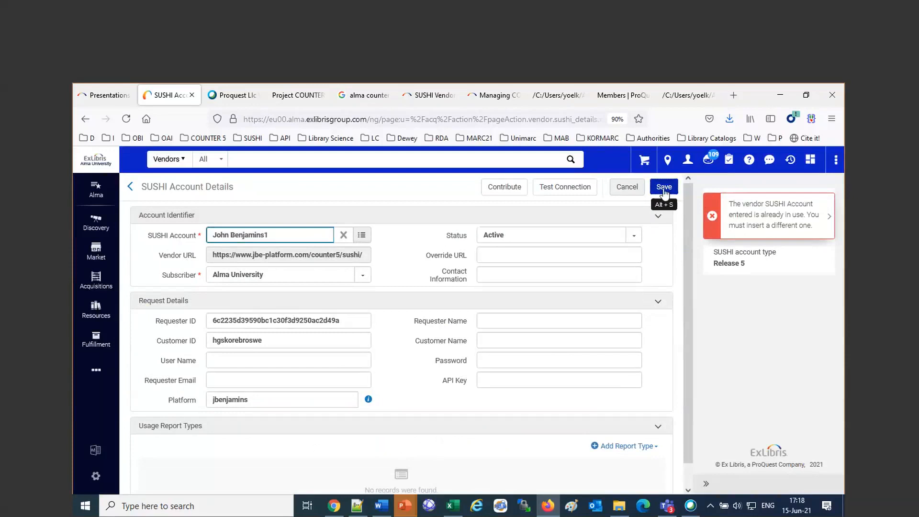
{"action": "left_click", "coordinate": [664, 188]}
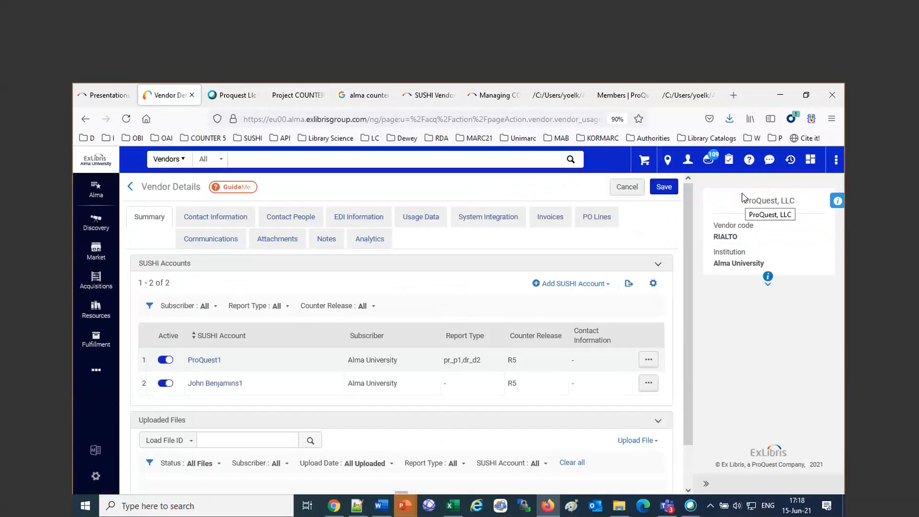
Step: Open the John Benjamins1 SUSHI account for editing and test its connection, viewing the JSON status response
{"action": "left_click", "coordinate": [650, 384]}
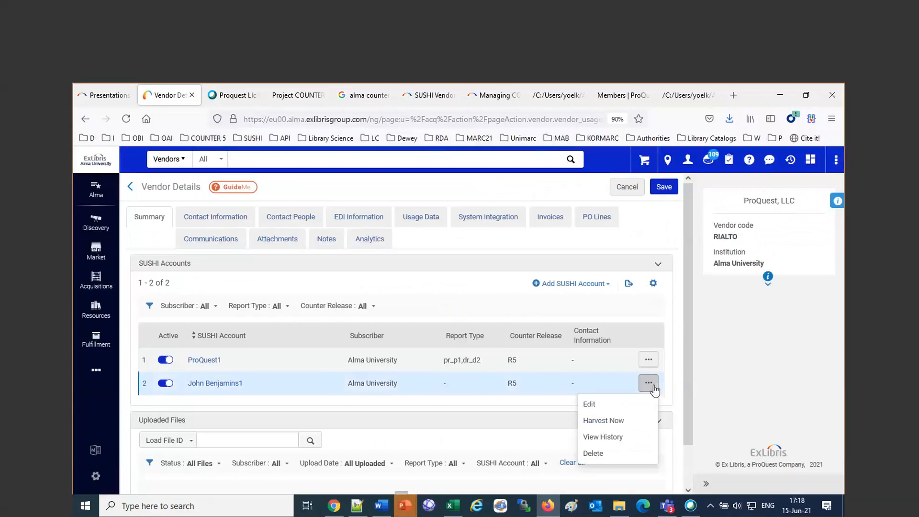
{"action": "left_click", "coordinate": [607, 406]}
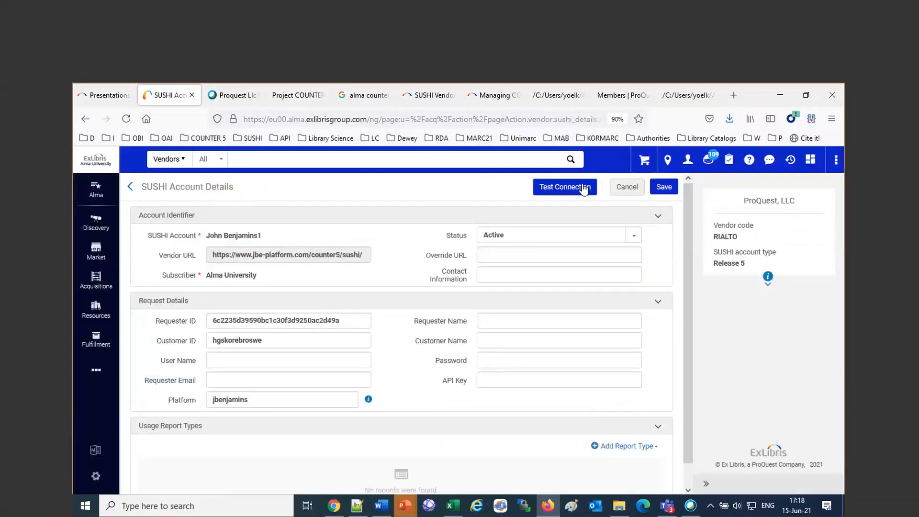
{"action": "left_click", "coordinate": [584, 188]}
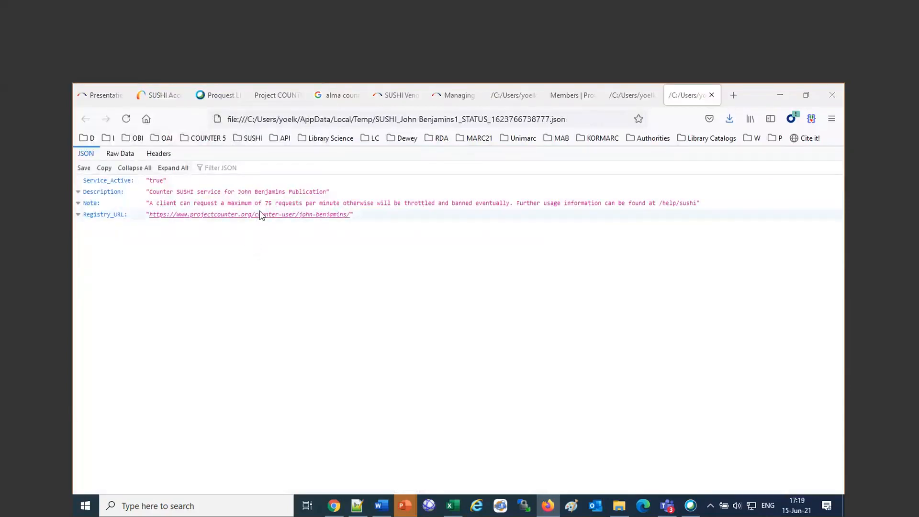
Step: Open the registry URL from the response in a new tab and examine the Release 5 platform, database and title reports available for John Benjamins
{"action": "right_click", "coordinate": [249, 219]}
{"action": "right_click", "coordinate": [249, 220]}
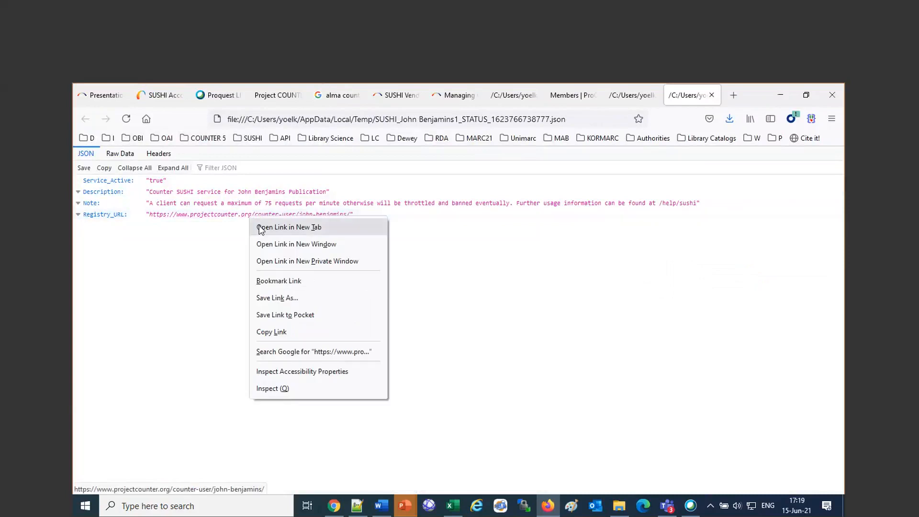
{"action": "left_click", "coordinate": [262, 229]}
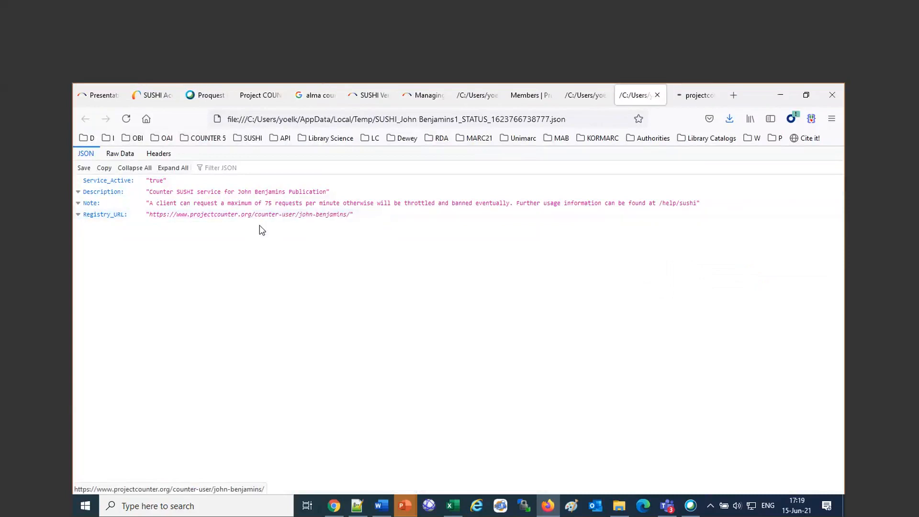
{"action": "left_click", "coordinate": [696, 97]}
{"action": "scroll", "coordinate": [652, 298], "scroll_direction": "down", "scroll_amount": 5}
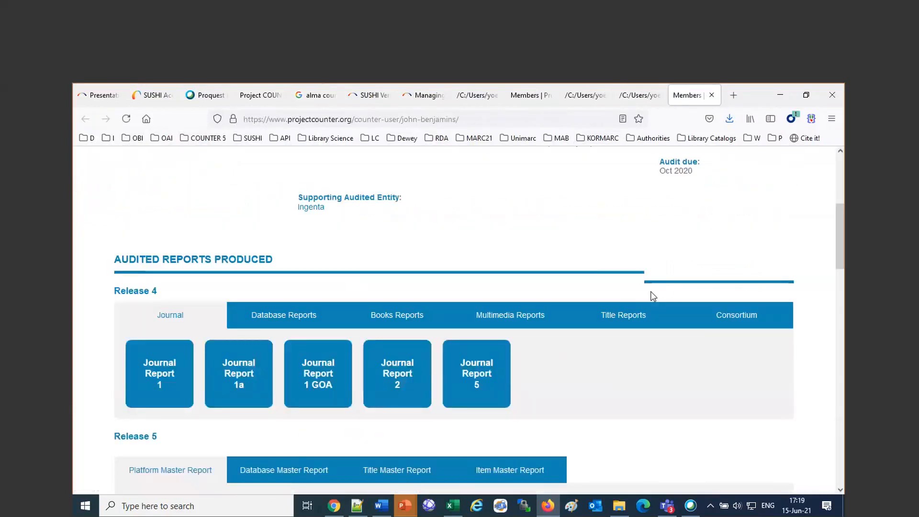
{"action": "scroll", "coordinate": [653, 297], "scroll_direction": "down", "scroll_amount": 4}
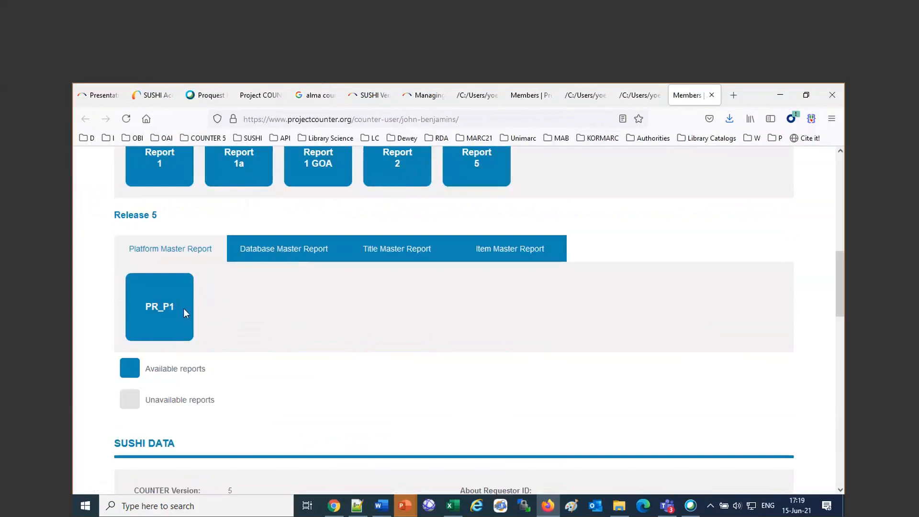
{"action": "left_click", "coordinate": [272, 248]}
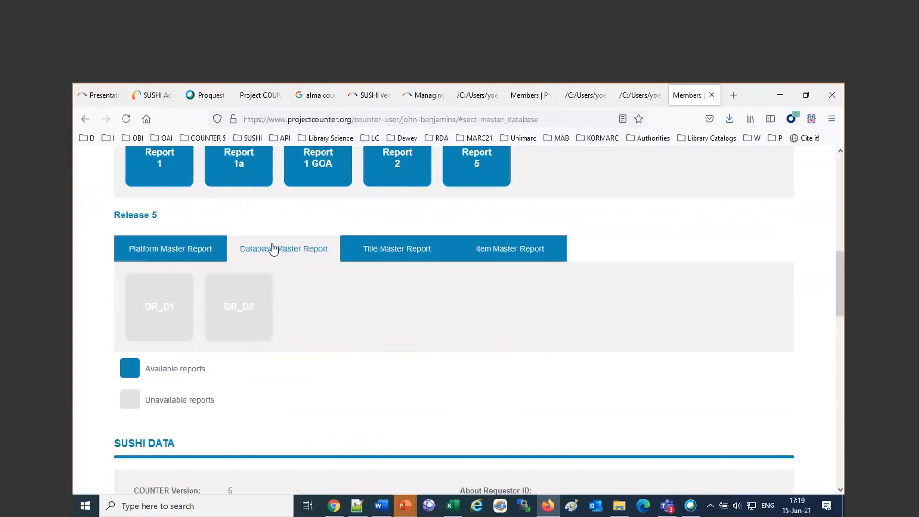
{"action": "left_click", "coordinate": [386, 261]}
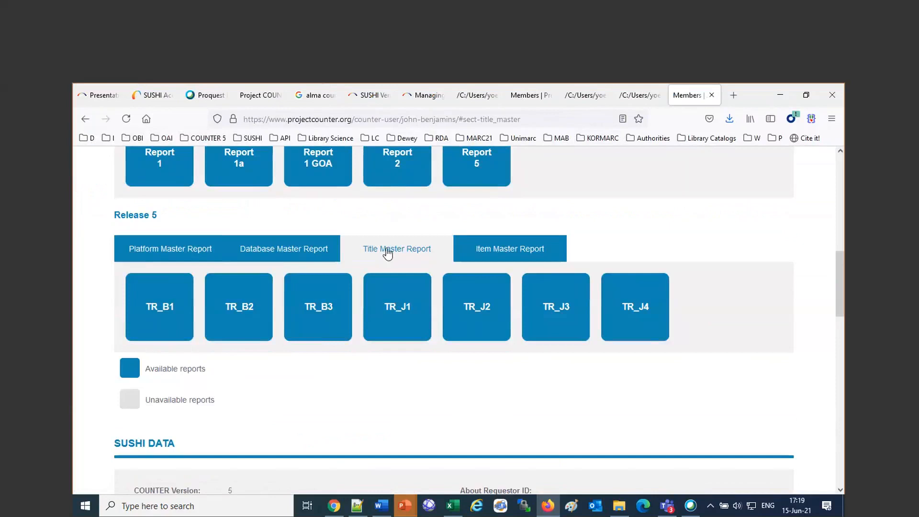
Step: Return to the John Benjamins1 account in Alma and add the pr_p1 usage report type
{"action": "left_click", "coordinate": [168, 98]}
{"action": "scroll", "coordinate": [551, 393], "scroll_direction": "down", "scroll_amount": 1}
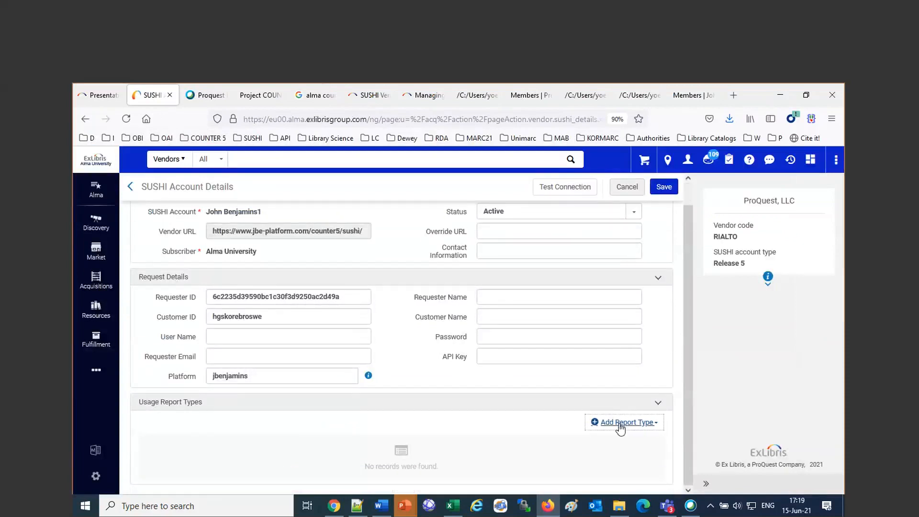
{"action": "left_click", "coordinate": [621, 423]}
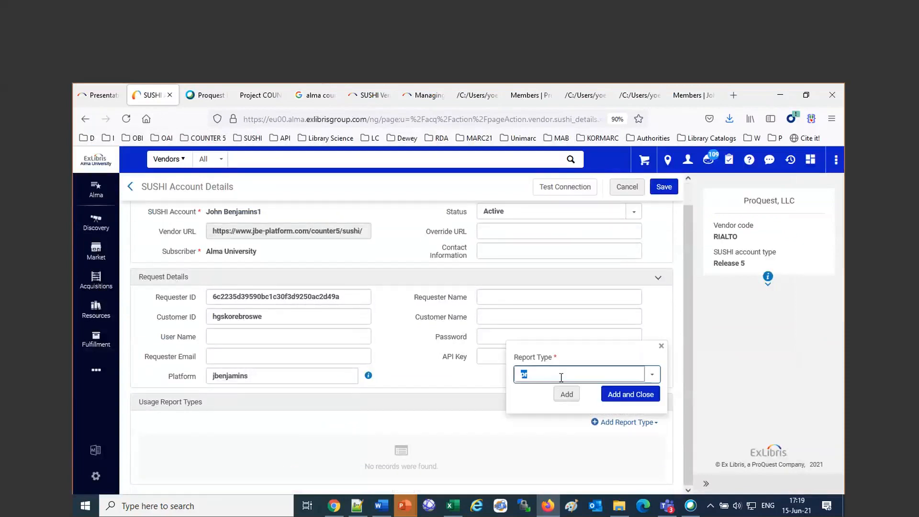
{"action": "left_click", "coordinate": [652, 378]}
{"action": "left_click", "coordinate": [538, 397]}
{"action": "left_click", "coordinate": [565, 396]}
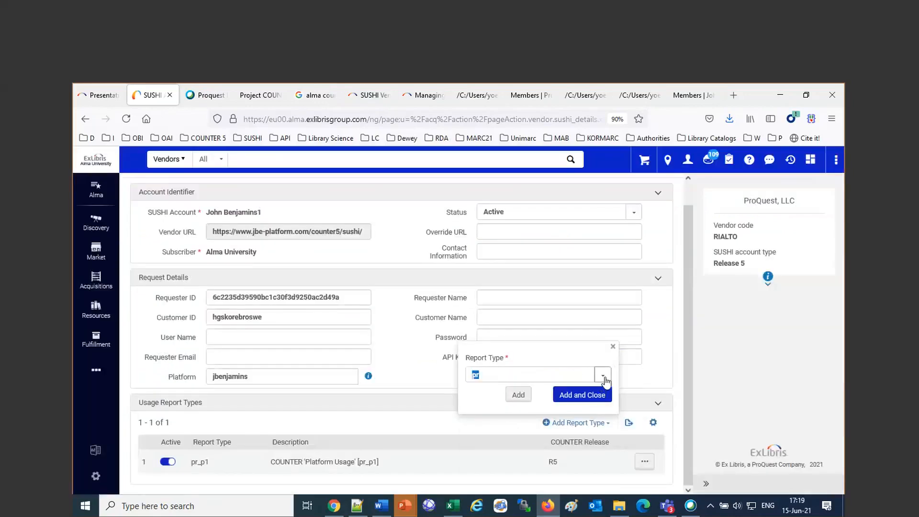
Step: Add the tr_b1 usage report type to the John Benjamins1 account, checking the registry's list of title master reports
{"action": "left_click", "coordinate": [604, 377]}
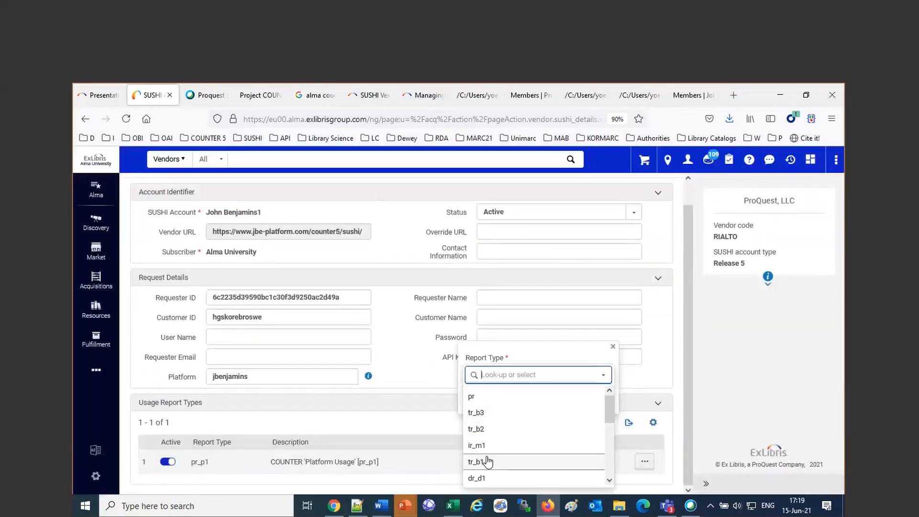
{"action": "scroll", "coordinate": [487, 462], "scroll_direction": "down", "scroll_amount": 3}
{"action": "scroll", "coordinate": [487, 462], "scroll_direction": "up", "scroll_amount": 3}
{"action": "left_click", "coordinate": [685, 96]}
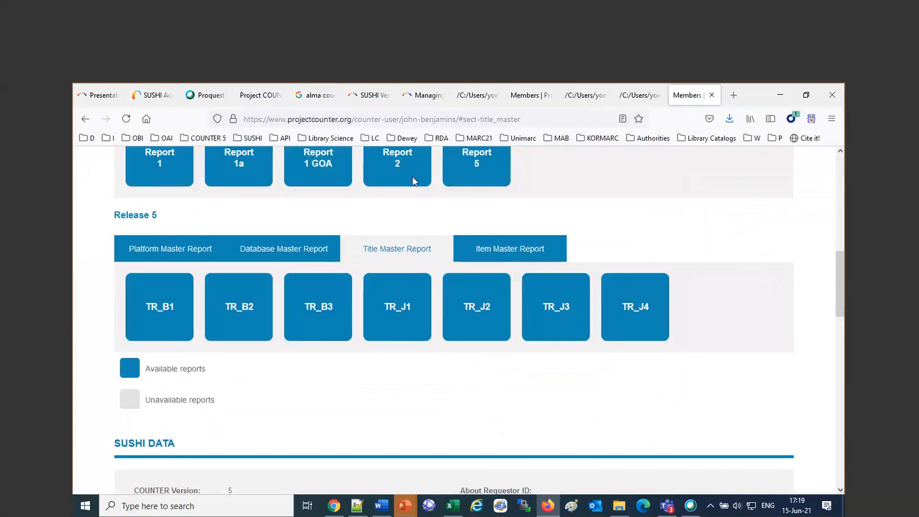
{"action": "left_click", "coordinate": [146, 94]}
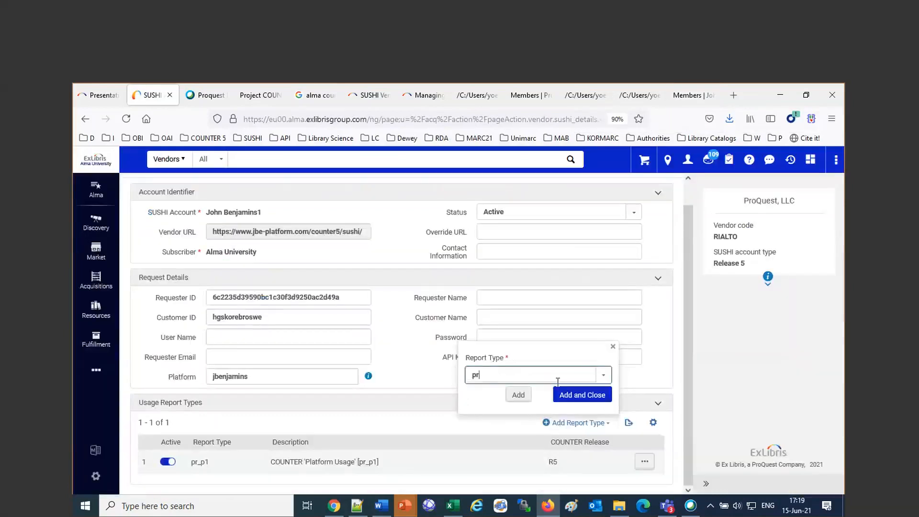
{"action": "left_click", "coordinate": [531, 375]}
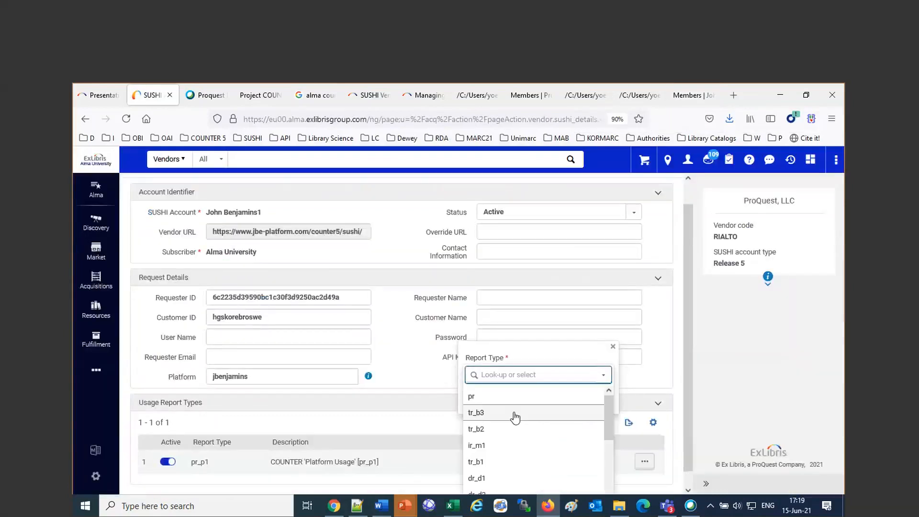
{"action": "left_click", "coordinate": [521, 461]}
{"action": "left_click", "coordinate": [569, 392]}
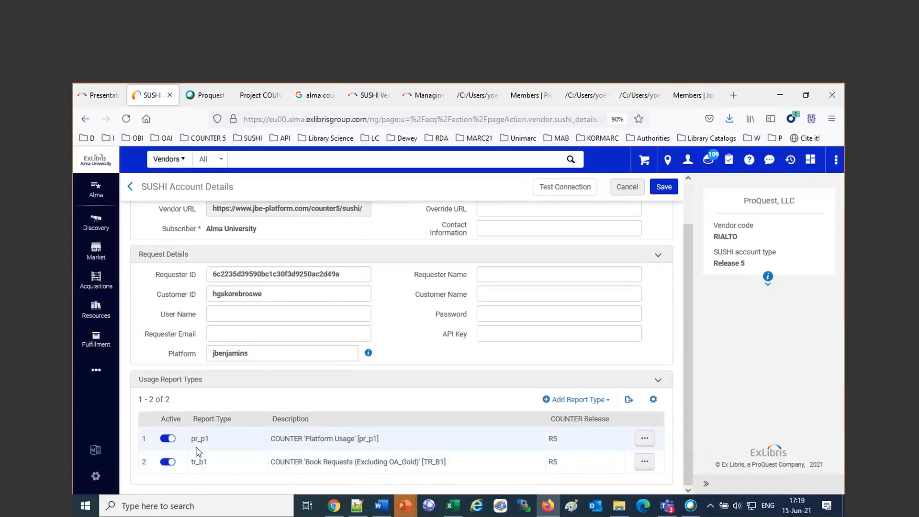
Step: Test the pr_p1 report's connection with response and open the returned JSON file in Firefox
{"action": "left_click", "coordinate": [643, 439]}
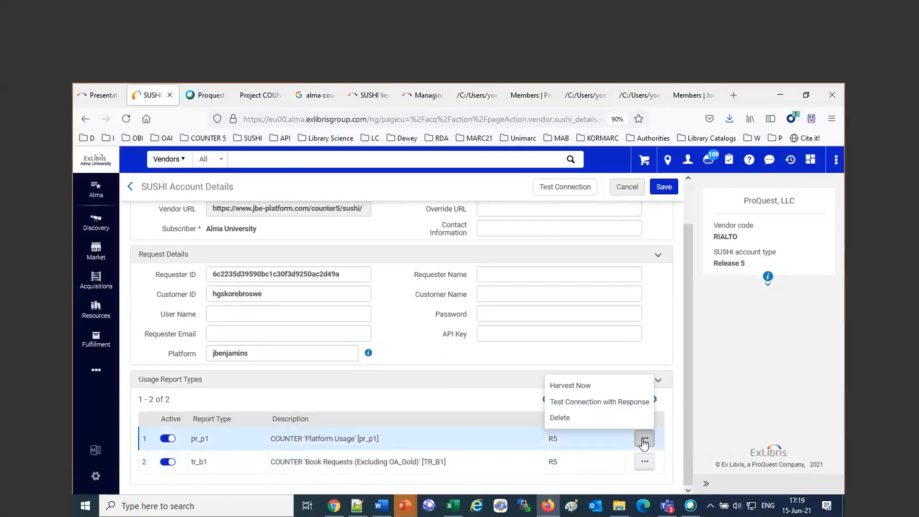
{"action": "left_click", "coordinate": [606, 402]}
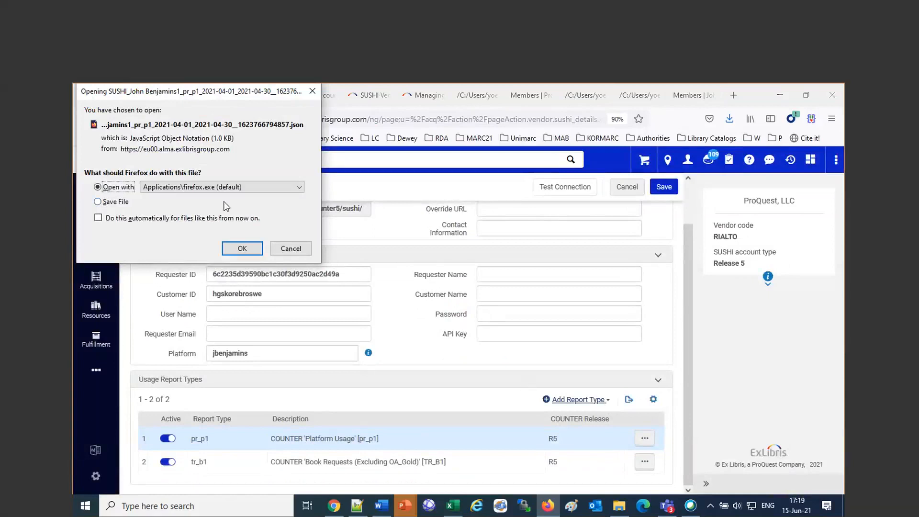
{"action": "left_click", "coordinate": [240, 248]}
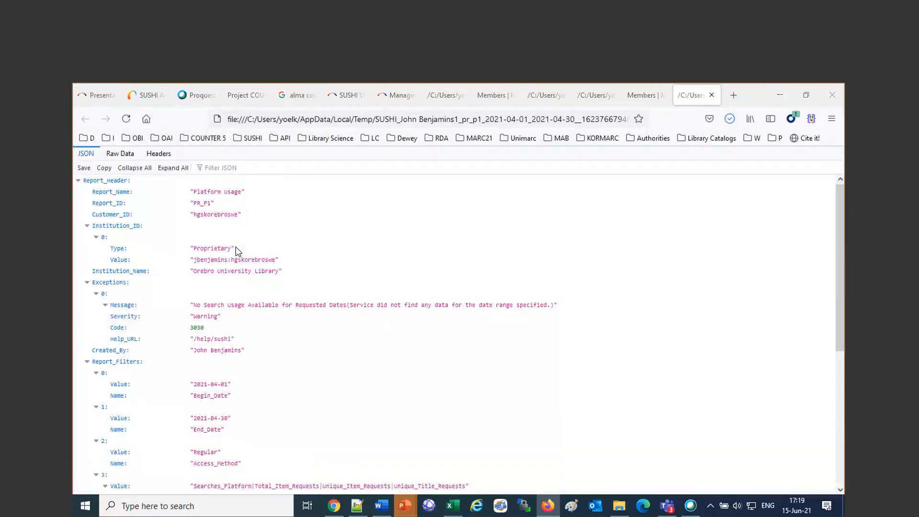
Step: Examine the pr_p1 response's report ID, begin and end dates, and item request metrics
{"action": "left_click_drag", "start_coordinate": [216, 204], "coordinate": [178, 203]}
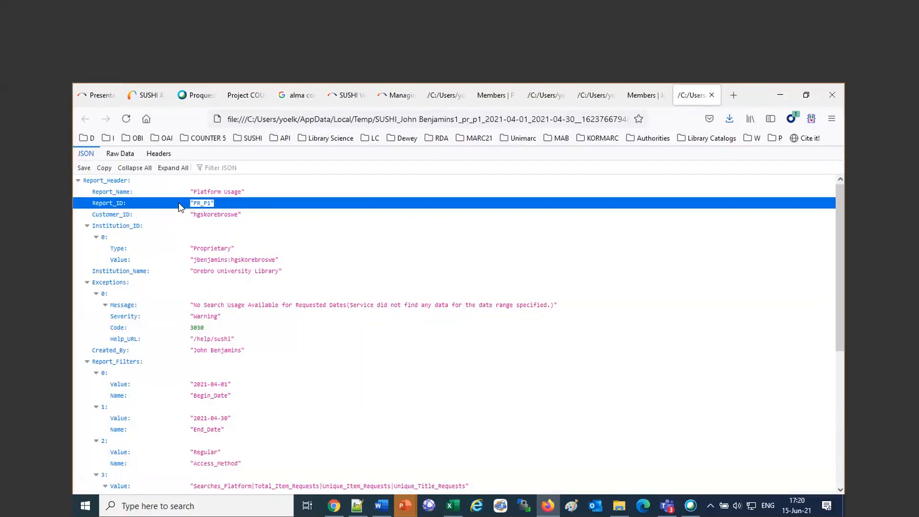
{"action": "scroll", "coordinate": [335, 348], "scroll_direction": "down", "scroll_amount": 2}
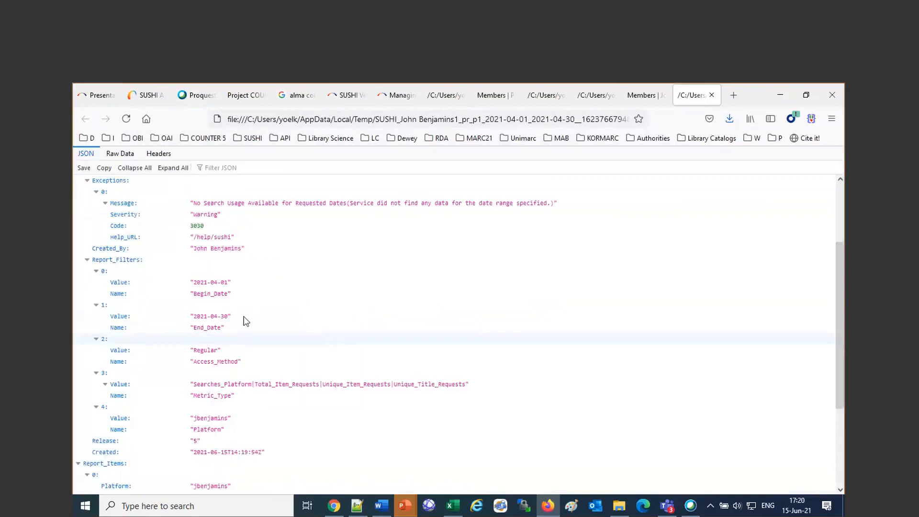
{"action": "left_click_drag", "start_coordinate": [243, 322], "coordinate": [158, 277]}
{"action": "left_click", "coordinate": [371, 318]}
{"action": "scroll", "coordinate": [371, 317], "scroll_direction": "down", "scroll_amount": 3}
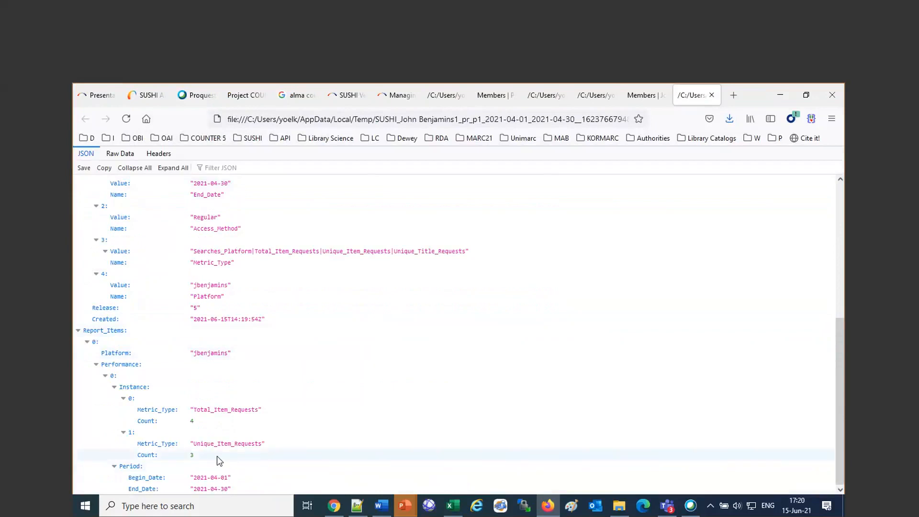
{"action": "left_click_drag", "start_coordinate": [217, 455], "coordinate": [182, 413]}
{"action": "left_click", "coordinate": [380, 392]}
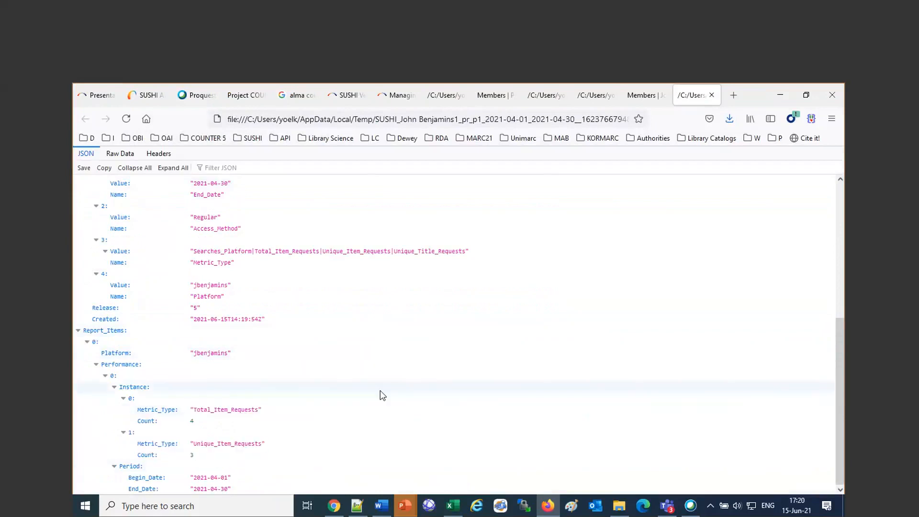
{"action": "mouse_move", "coordinate": [549, 511]}
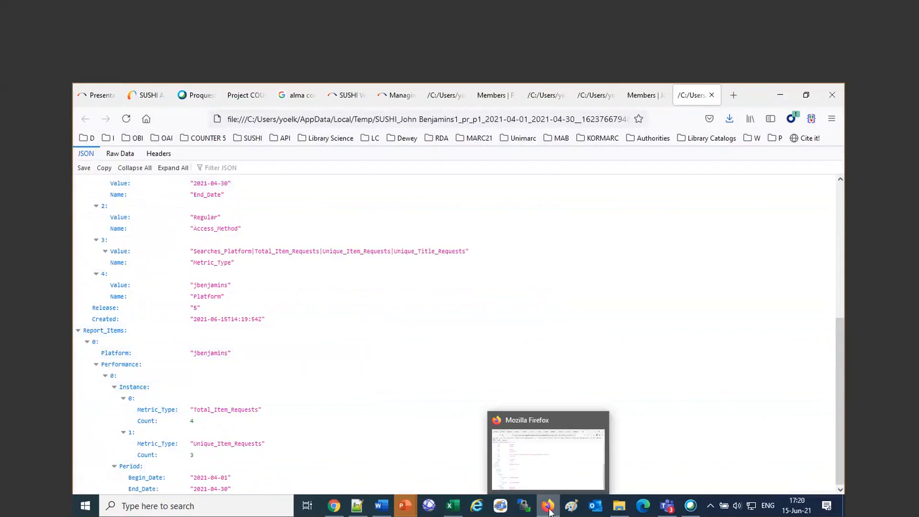
{"action": "left_click", "coordinate": [334, 505]}
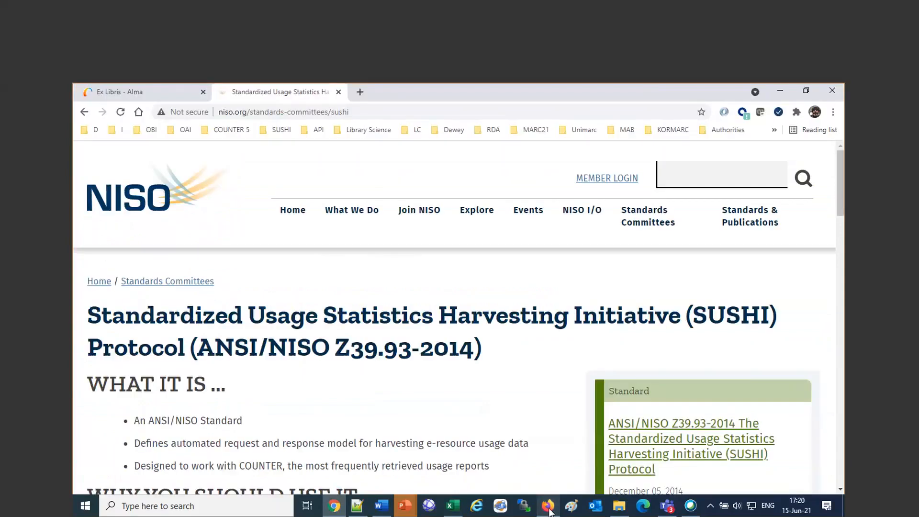
{"action": "left_click", "coordinate": [175, 96]}
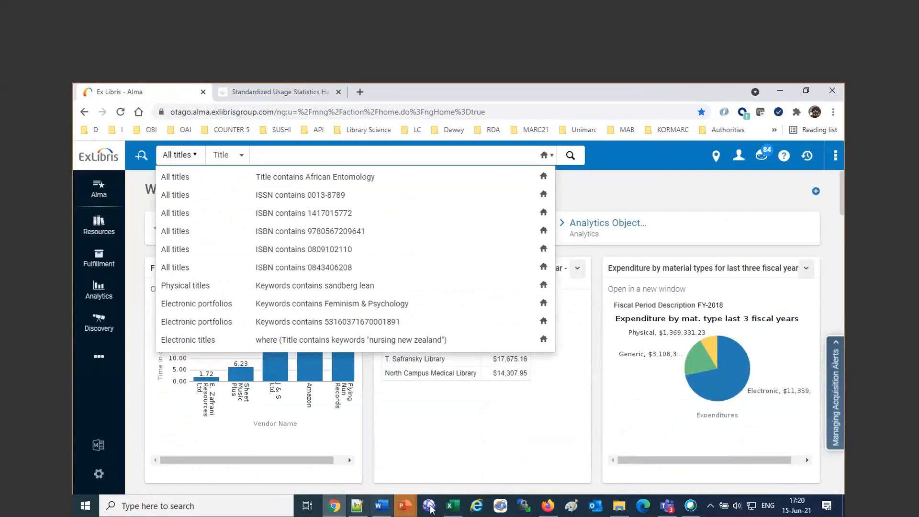
{"action": "left_click", "coordinate": [548, 505]}
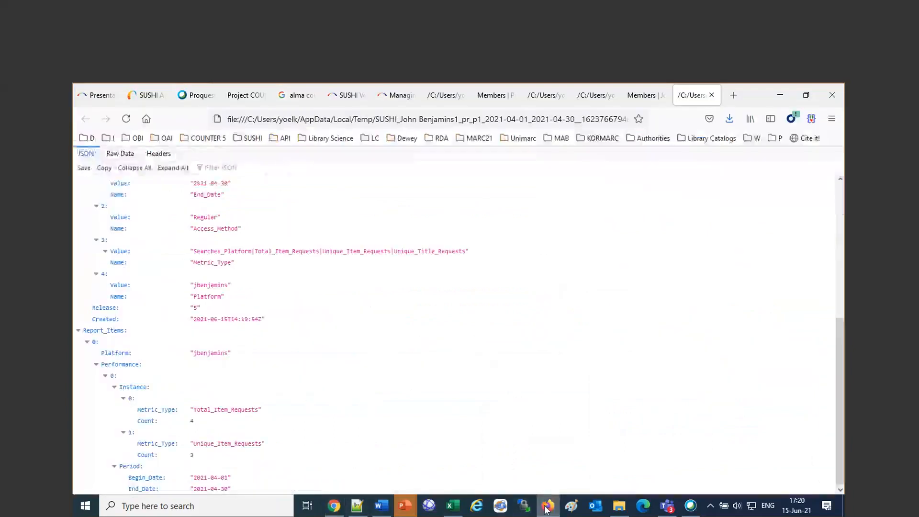
Step: Return to the Alma SUSHI account page and search the vendors for "gake"
{"action": "left_click", "coordinate": [154, 96]}
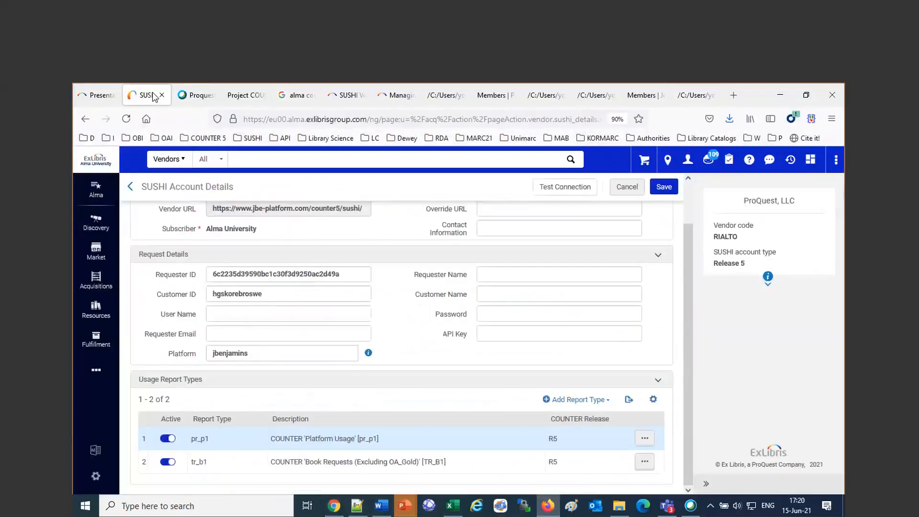
{"action": "left_click", "coordinate": [234, 165]}
{"action": "type", "text": "gake"}
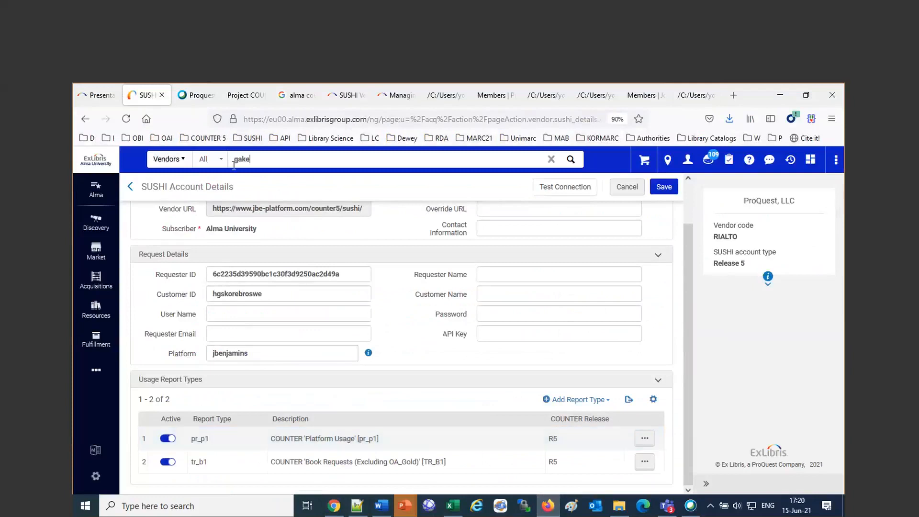
{"action": "key", "text": "Return"}
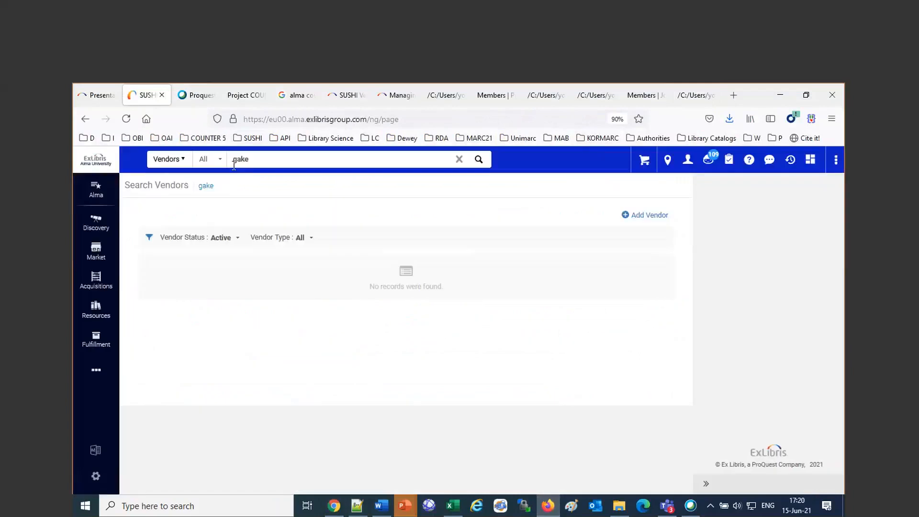
Step: Search the vendors for "gale" and open the usage data of the Gale vendor record
{"action": "double_click", "coordinate": [248, 158]}
{"action": "type", "text": "gale"}
{"action": "key", "text": "Return"}
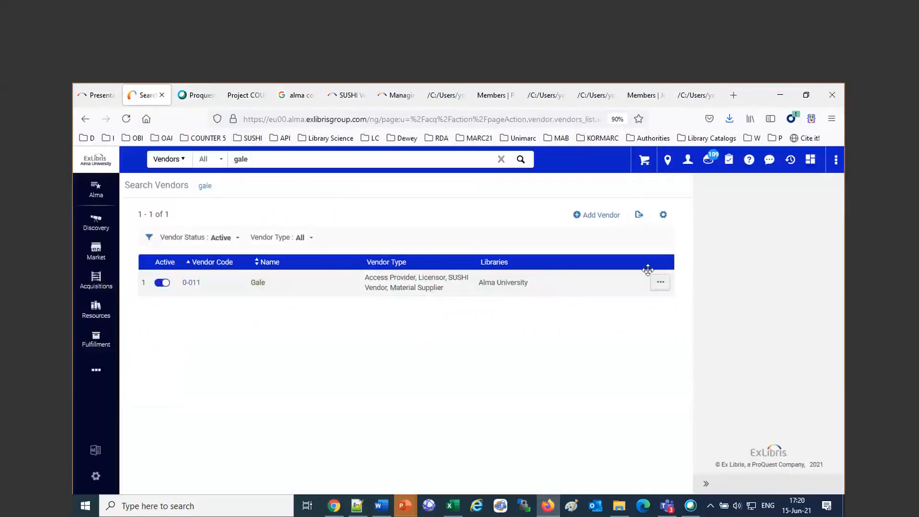
{"action": "left_click", "coordinate": [654, 286]}
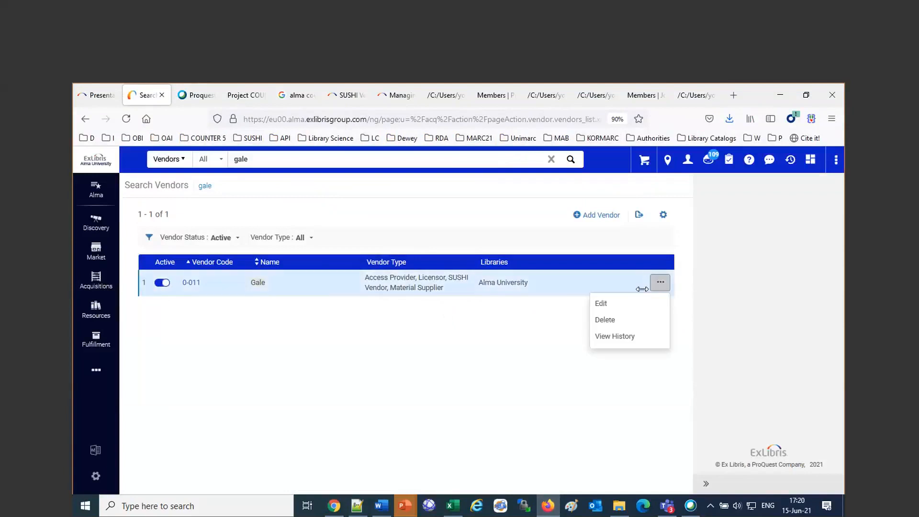
{"action": "left_click", "coordinate": [604, 304]}
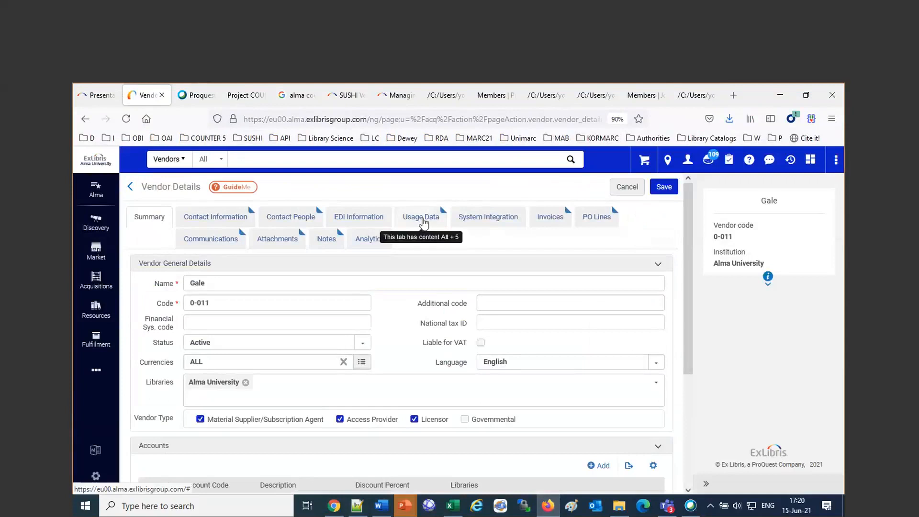
{"action": "left_click", "coordinate": [423, 221]}
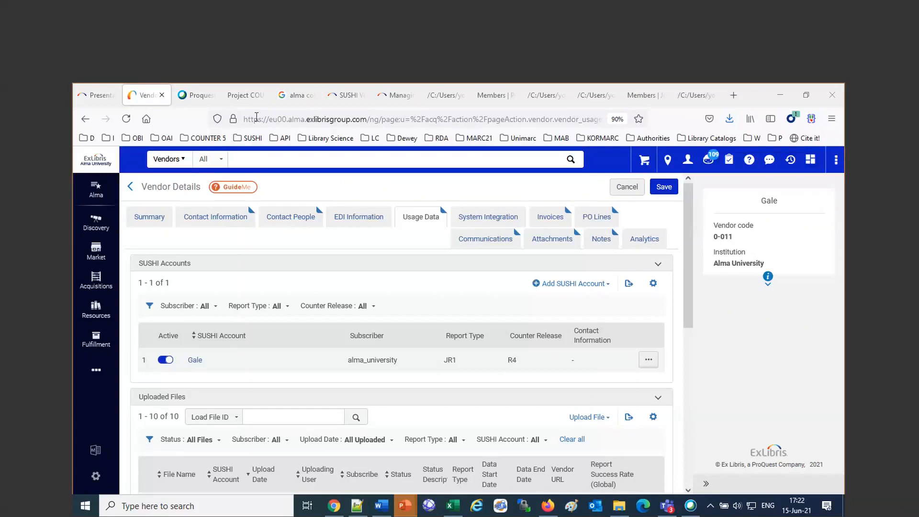
Step: Search the vendors for "proquest" and open the usage data of ProQuest, LLC (code RIALTO)
{"action": "left_click", "coordinate": [268, 161]}
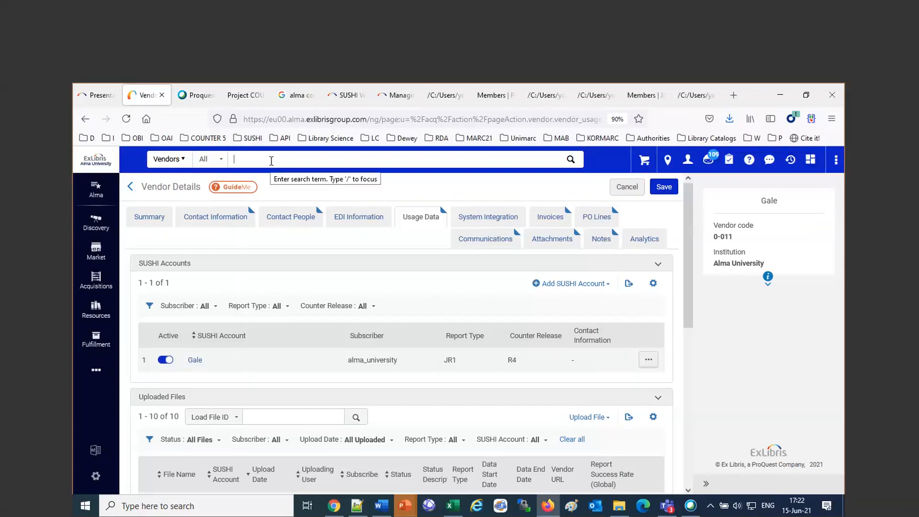
{"action": "type", "text": "proquest"}
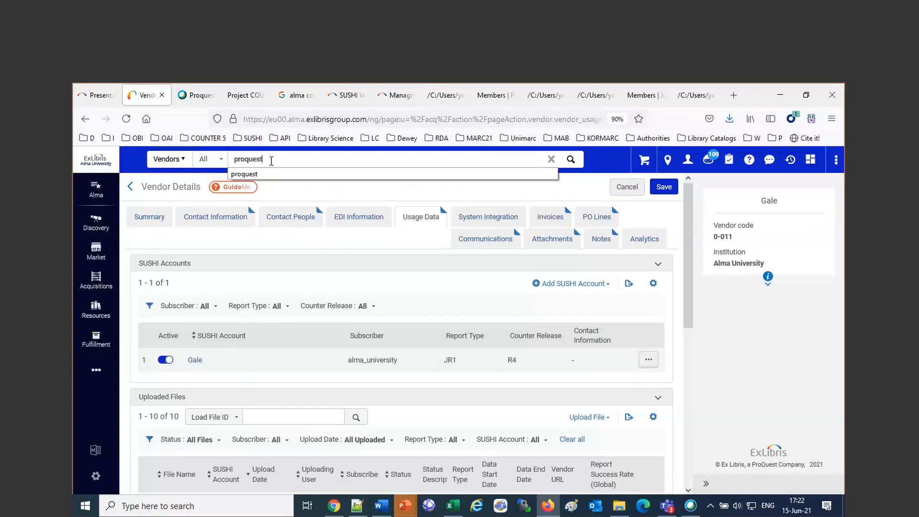
{"action": "key", "text": "Return"}
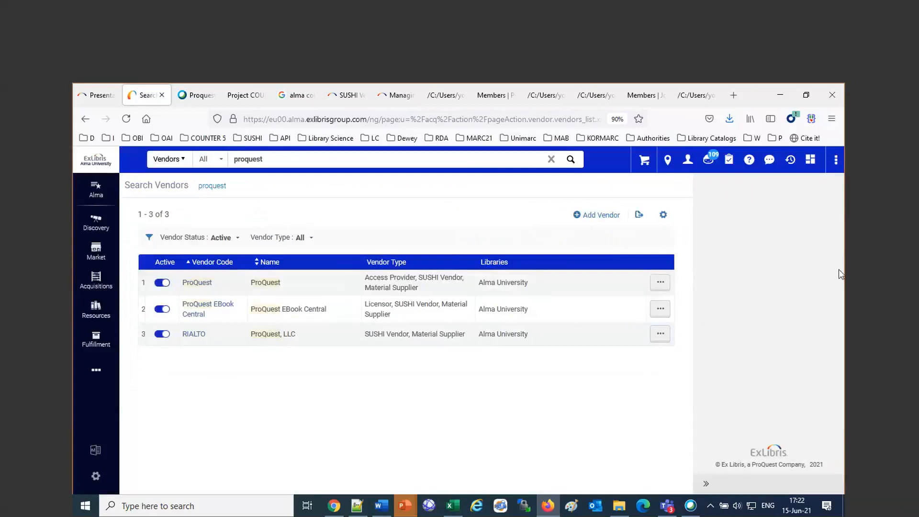
{"action": "left_click", "coordinate": [660, 333]}
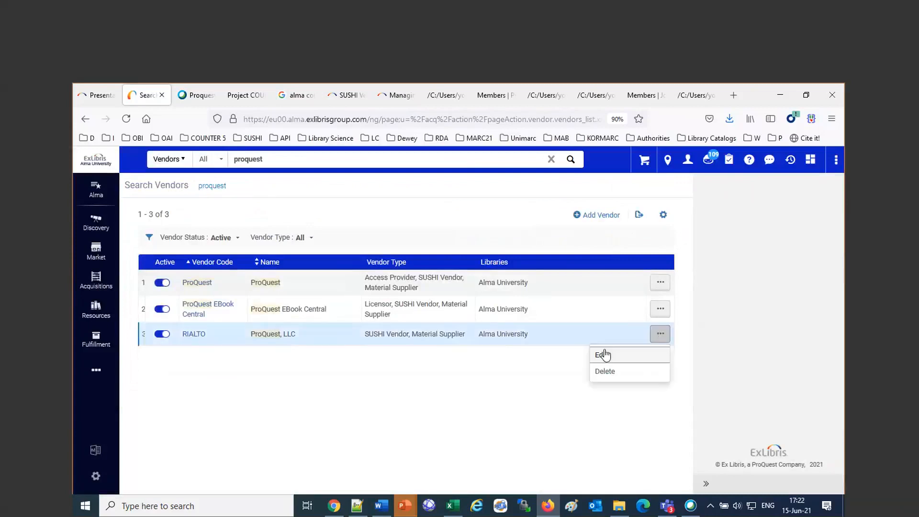
{"action": "left_click", "coordinate": [603, 355]}
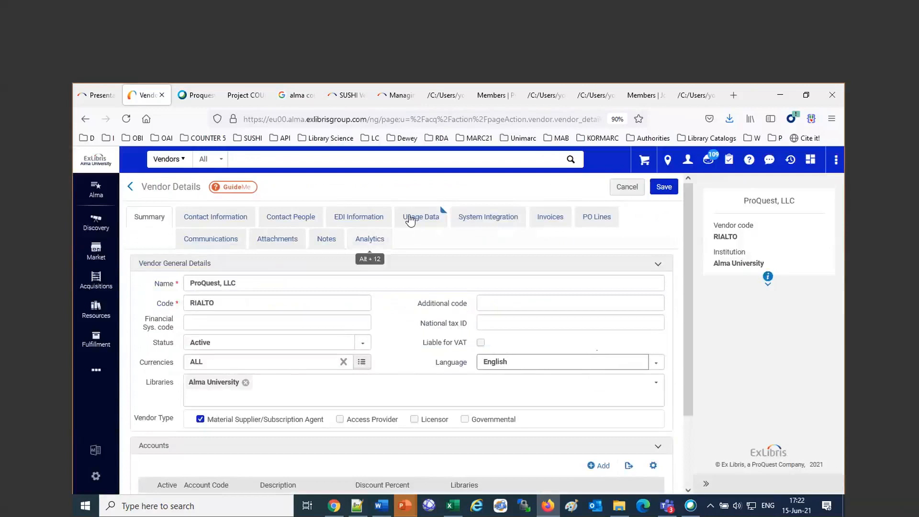
{"action": "left_click", "coordinate": [421, 218]}
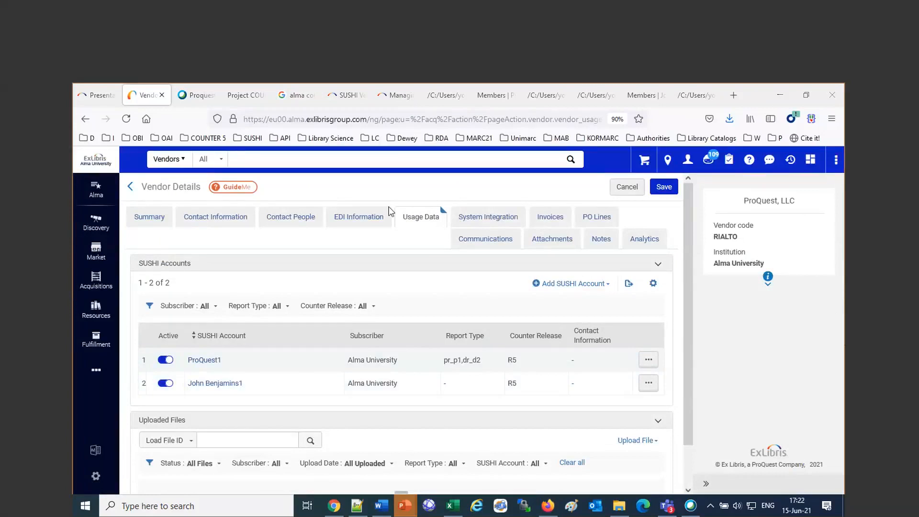
Step: Open the SUSHI Vendor Lists help page and examine the Special Instructions column for the SUSHI-Certified Vendors Release 5
{"action": "left_click_drag", "start_coordinate": [763, 99], "coordinate": [742, 148]}
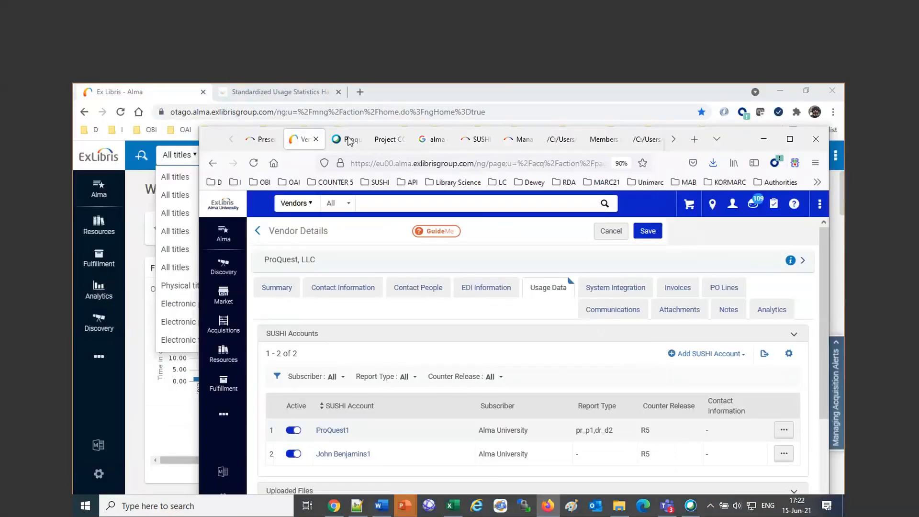
{"action": "left_click", "coordinate": [435, 141]}
{"action": "left_click", "coordinate": [473, 140]}
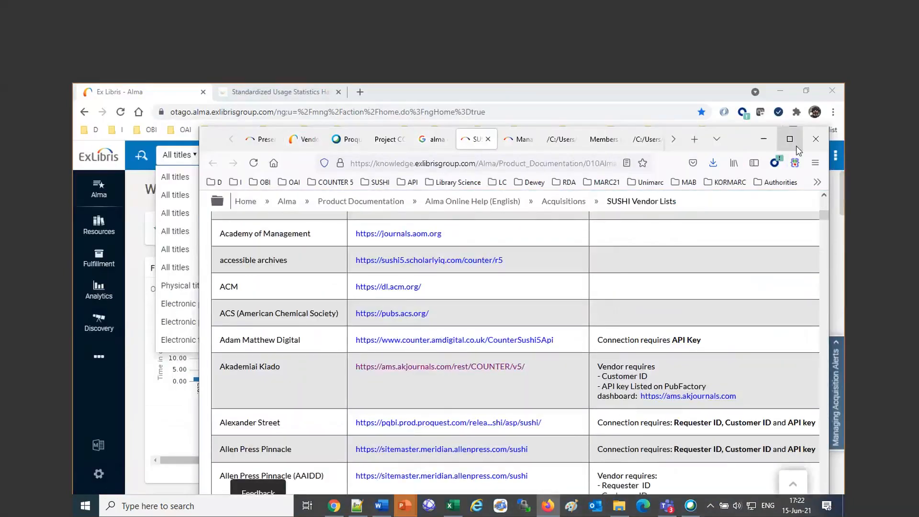
{"action": "left_click", "coordinate": [790, 139]}
{"action": "scroll", "coordinate": [517, 228], "scroll_direction": "up", "scroll_amount": 4}
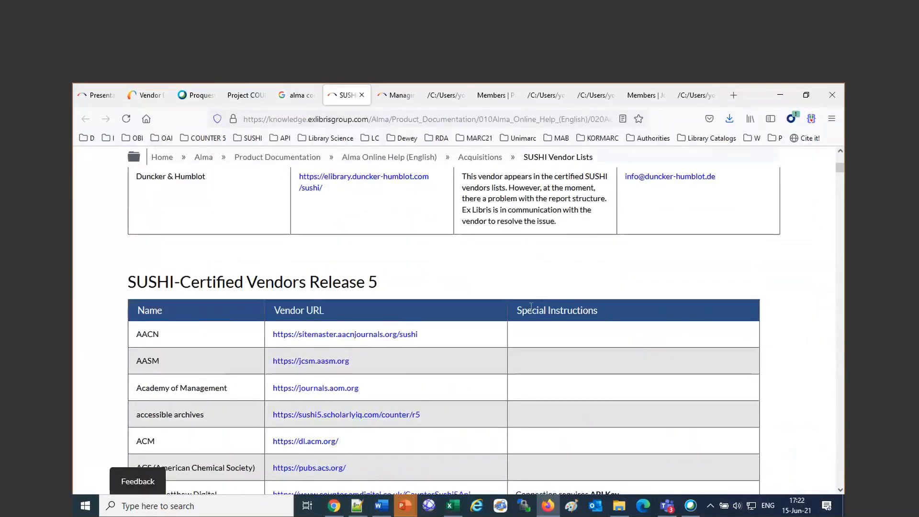
{"action": "triple_click", "coordinate": [531, 309]}
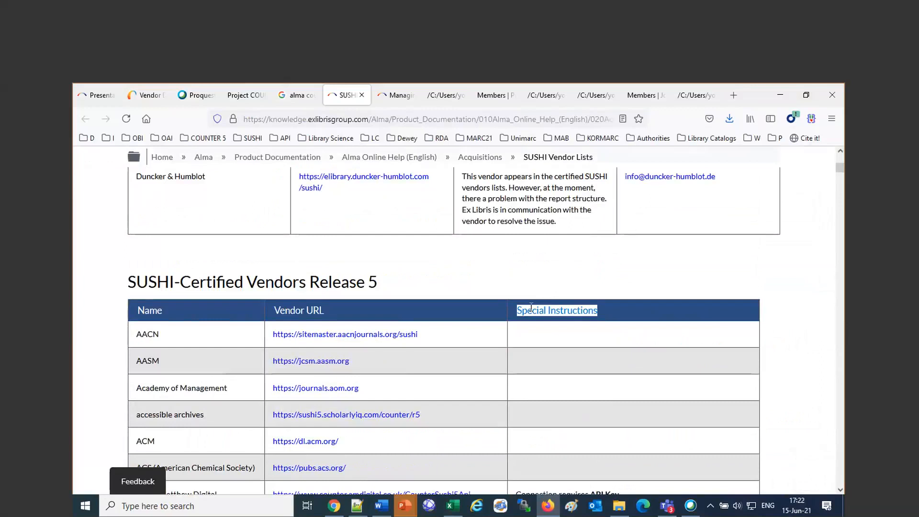
{"action": "scroll", "coordinate": [545, 345], "scroll_direction": "down", "scroll_amount": 3}
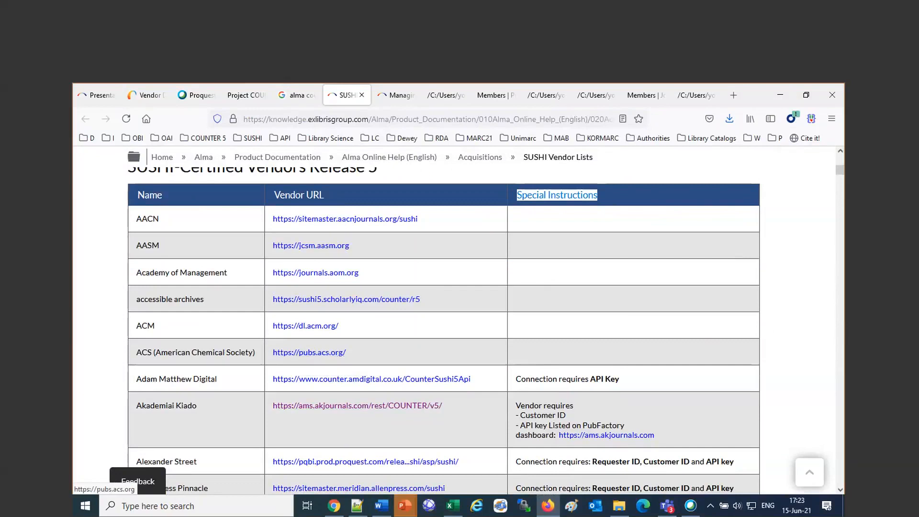
Step: Return to the ProQuest, LLC vendor record and open the John Benjamins1 SUSHI account's details
{"action": "left_click", "coordinate": [144, 95]}
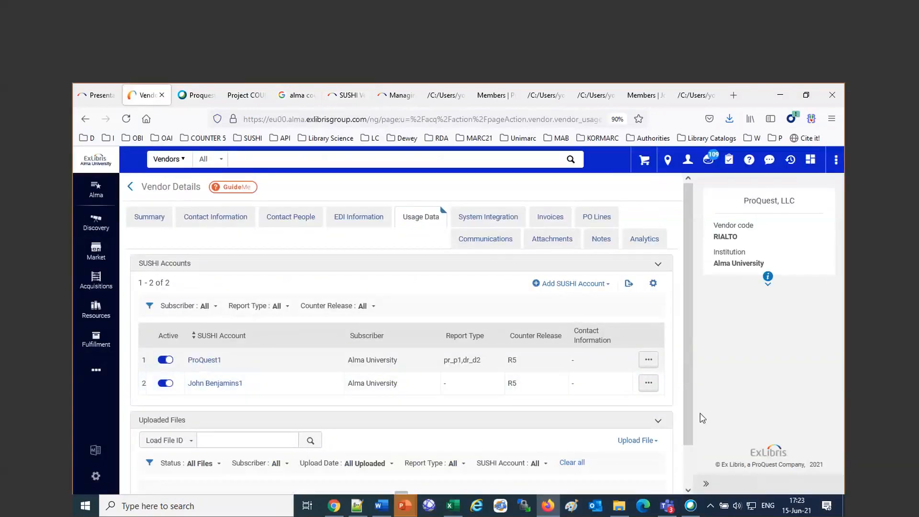
{"action": "left_click", "coordinate": [648, 382]}
{"action": "left_click", "coordinate": [589, 405]}
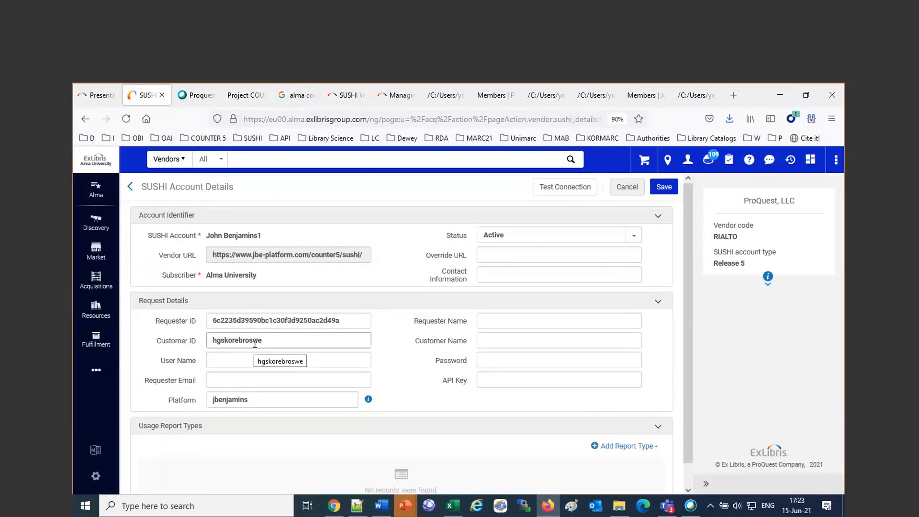
Step: Switch to the Otago University Alma in Chrome and open the Acquisition Jobs Configuration settings
{"action": "left_click", "coordinate": [334, 507]}
{"action": "left_click", "coordinate": [99, 403]}
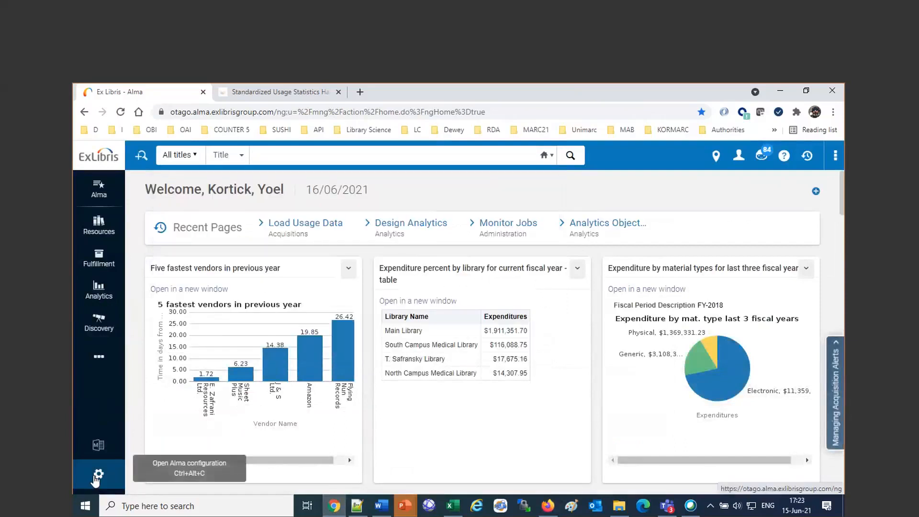
{"action": "left_click", "coordinate": [98, 475]}
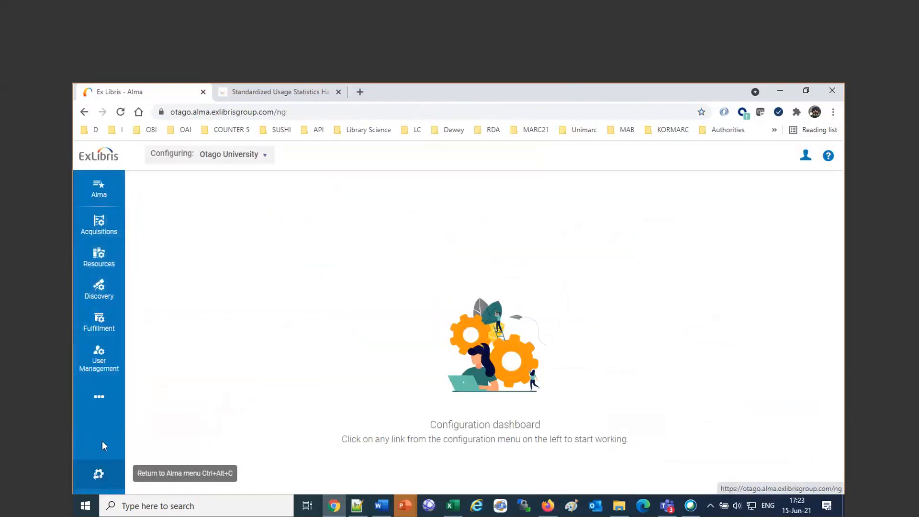
{"action": "left_click", "coordinate": [105, 218]}
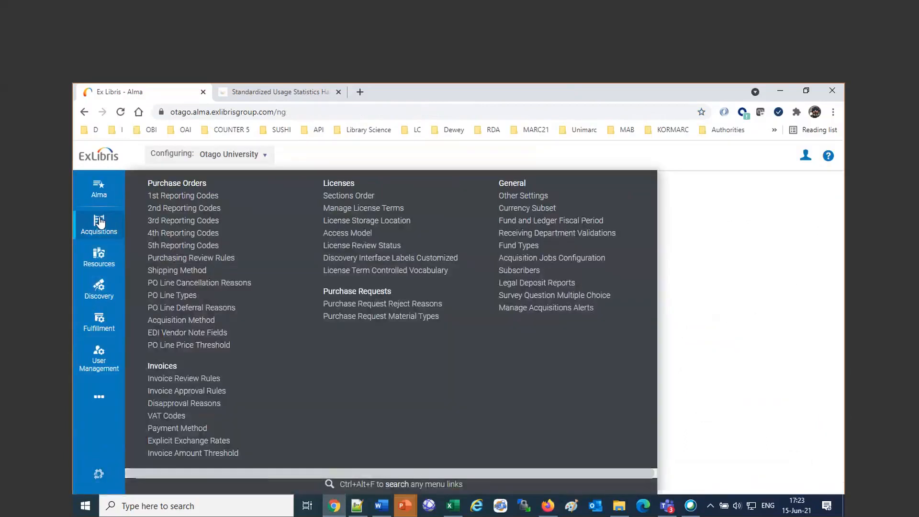
{"action": "left_click", "coordinate": [545, 261]}
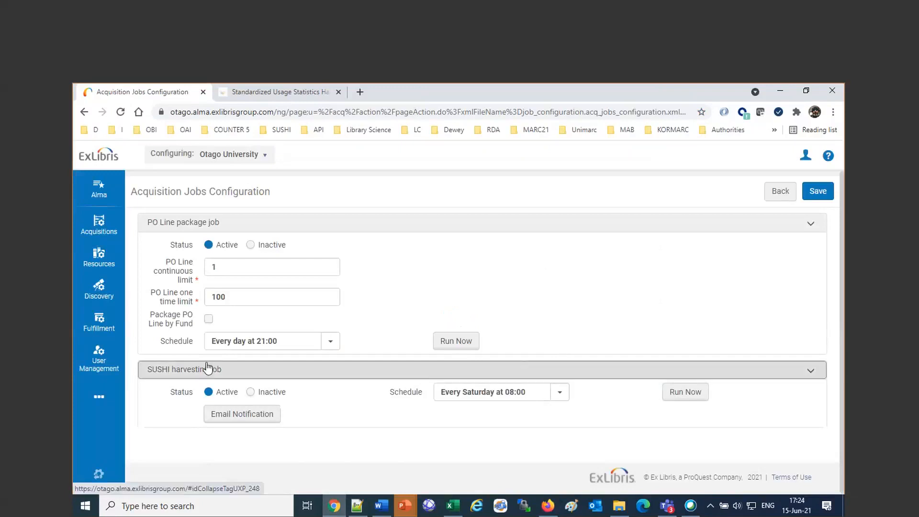
Step: Review the available schedule options for the SUSHI harvesting job without choosing another one
{"action": "left_click", "coordinate": [543, 392]}
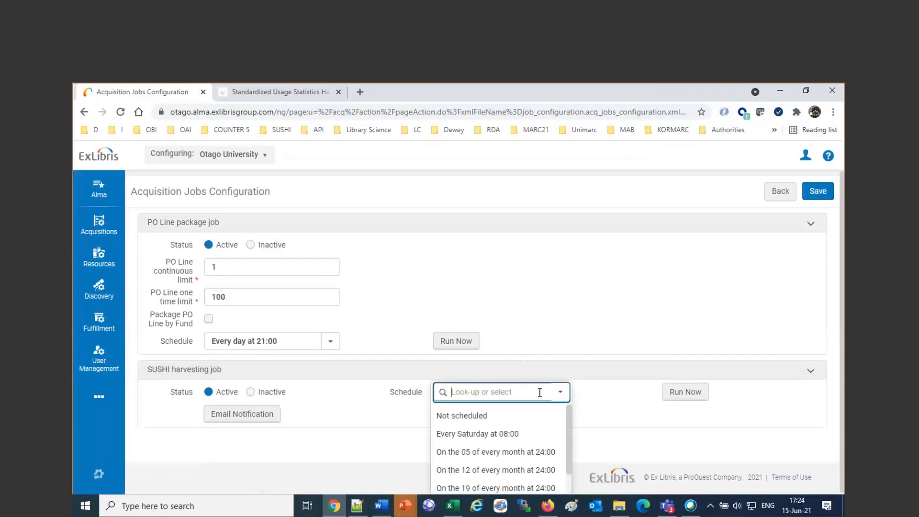
{"action": "mouse_move", "coordinate": [569, 426]}
{"action": "left_mouse_down"}
{"action": "mouse_move", "coordinate": [567, 475]}
{"action": "mouse_move", "coordinate": [569, 430]}
{"action": "left_mouse_up"}
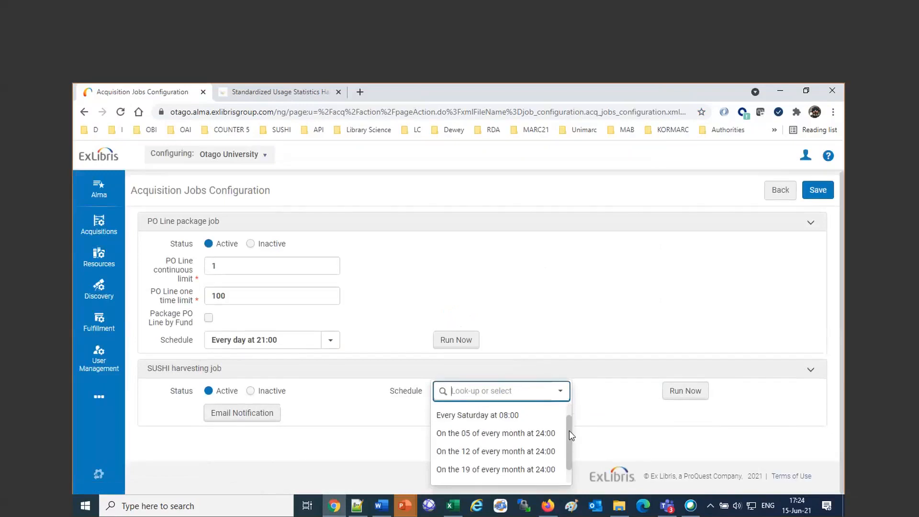
{"action": "left_click", "coordinate": [608, 311]}
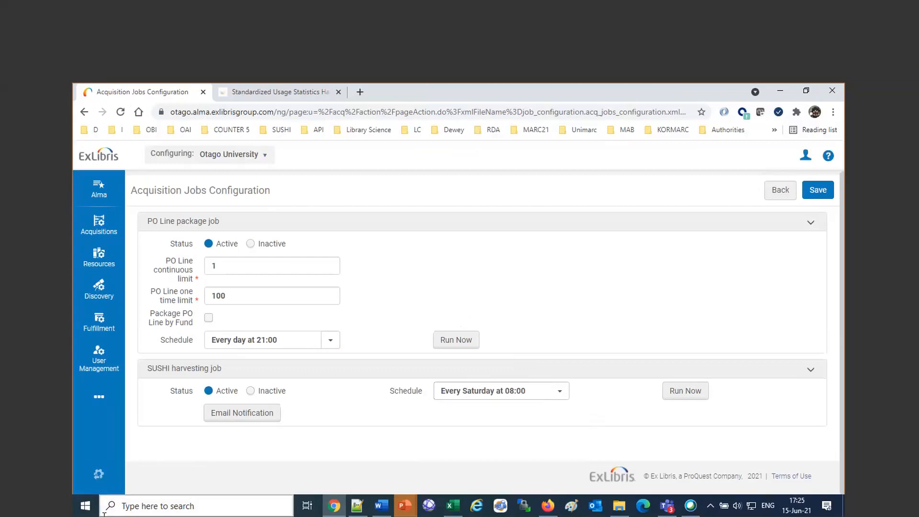
Step: Leave the configuration area and open the history of completed jobs in Monitor Jobs
{"action": "left_click", "coordinate": [102, 476]}
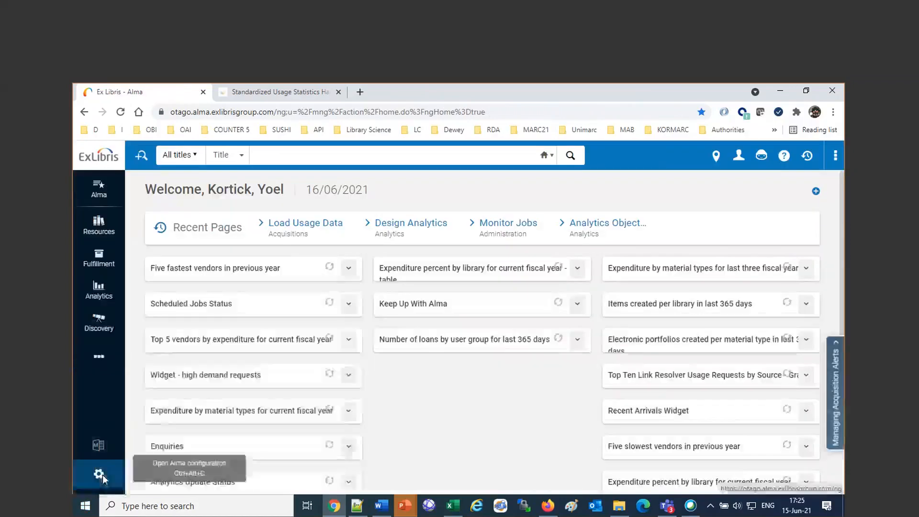
{"action": "mouse_move", "coordinate": [102, 357]}
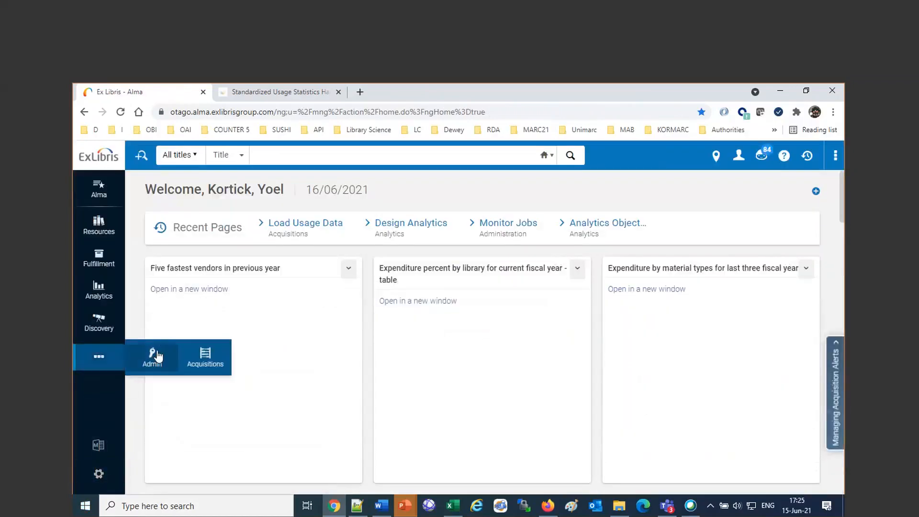
{"action": "left_click", "coordinate": [154, 357]}
{"action": "left_click", "coordinate": [166, 392]}
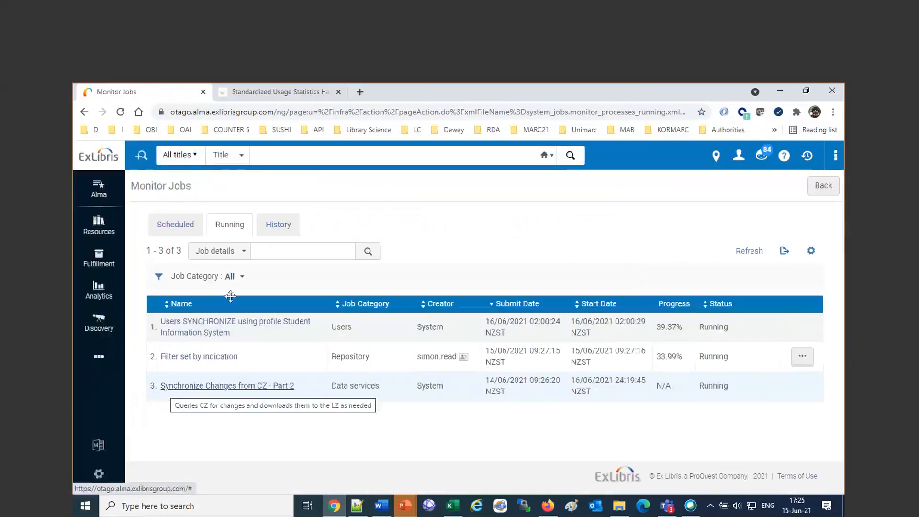
{"action": "left_click", "coordinate": [278, 227]}
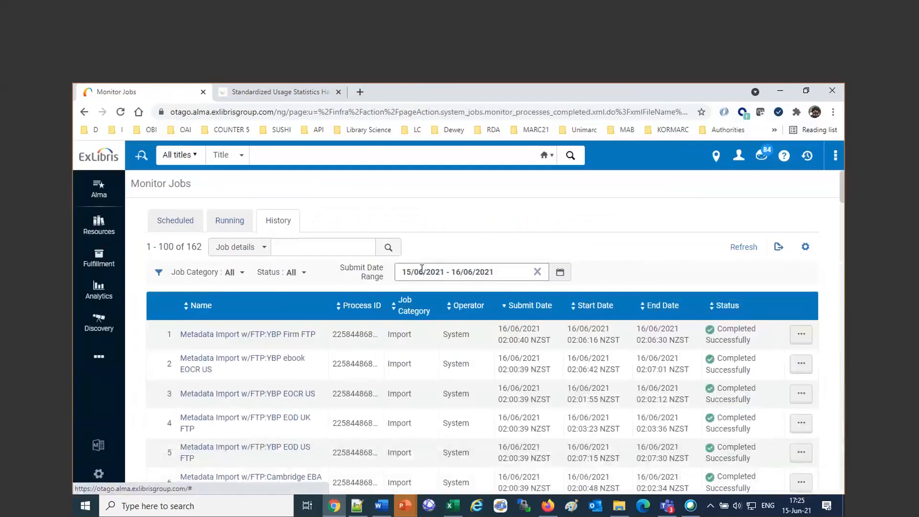
Step: Filter the job history to submit dates 17/05/2021 - 15/06/2021 and search by job name for "sush"
{"action": "left_click", "coordinate": [412, 272]}
{"action": "left_click", "coordinate": [433, 354]}
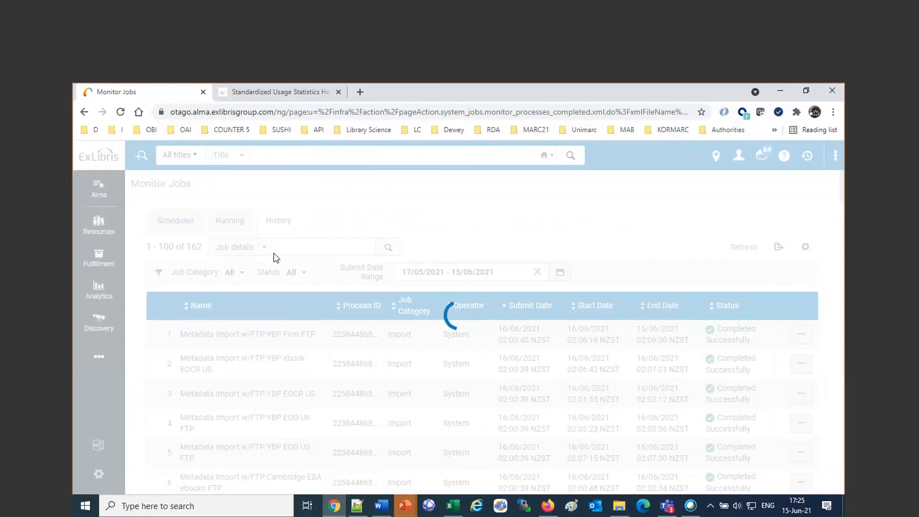
{"action": "left_click", "coordinate": [265, 250]}
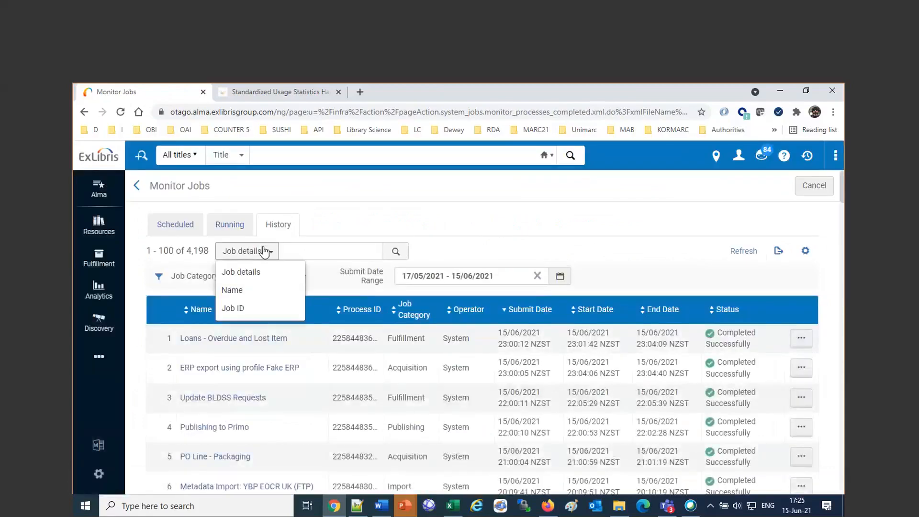
{"action": "left_click", "coordinate": [254, 289]}
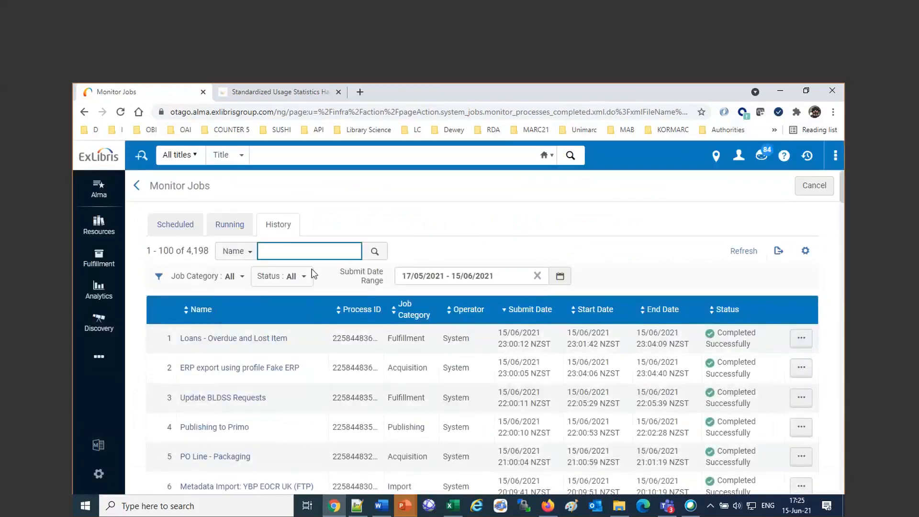
{"action": "type", "text": "sush"}
{"action": "key", "text": "Return"}
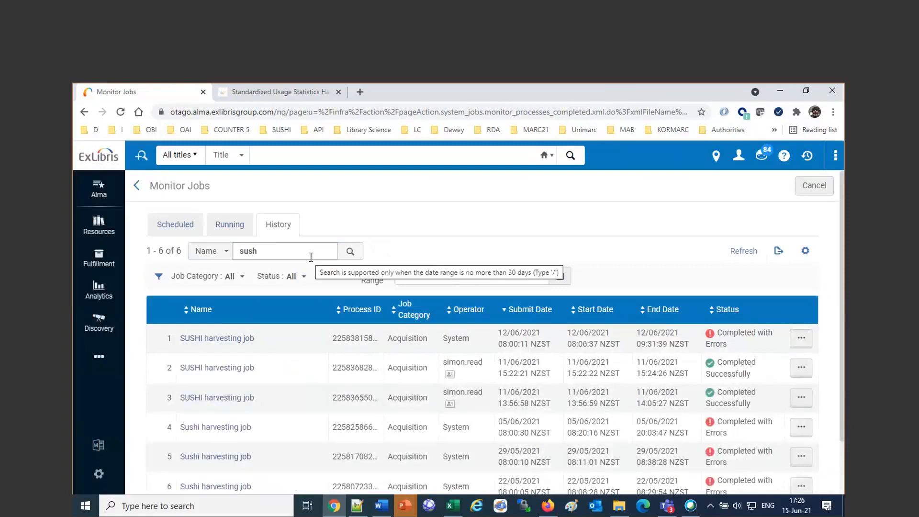
Step: Open the report of the Sushi harvesting job submitted on 29/05/2021 and expand its SUSHI Harvest Report section
{"action": "scroll", "coordinate": [433, 425], "scroll_direction": "down", "scroll_amount": 2}
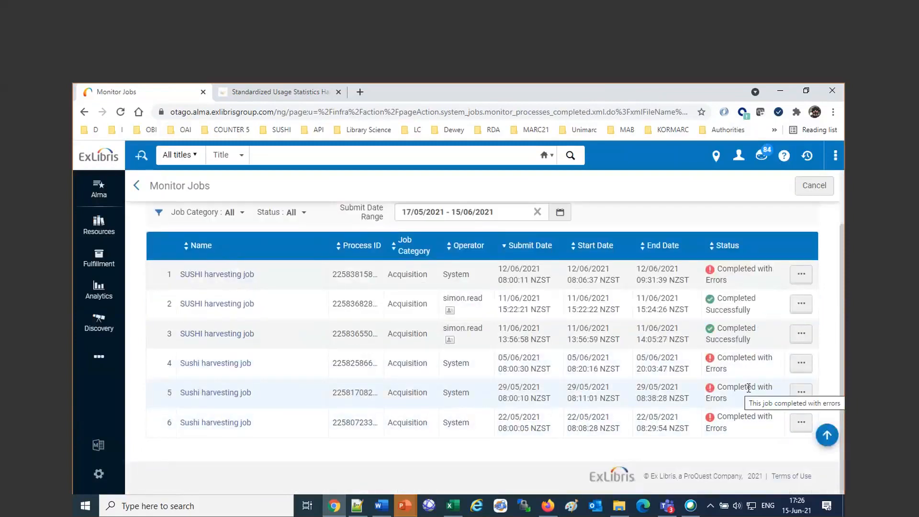
{"action": "left_click", "coordinate": [801, 392]}
{"action": "left_click", "coordinate": [752, 417]}
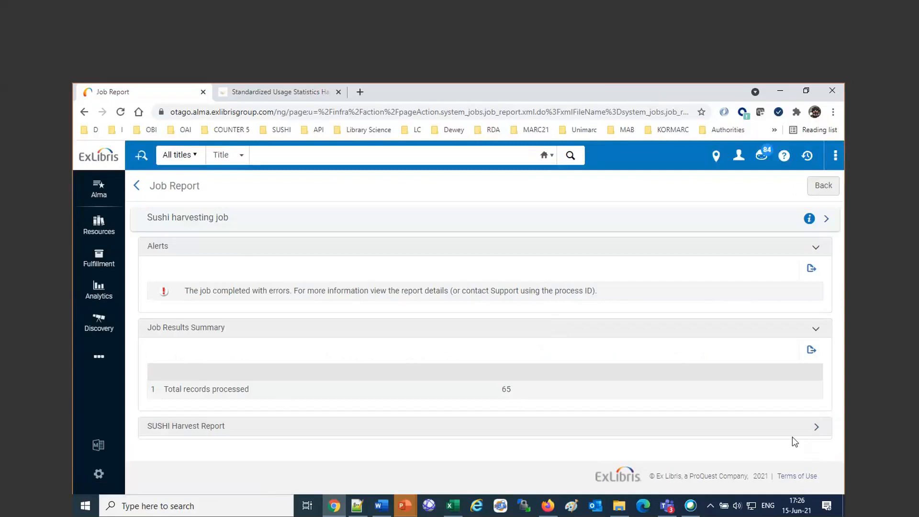
{"action": "left_click", "coordinate": [817, 428]}
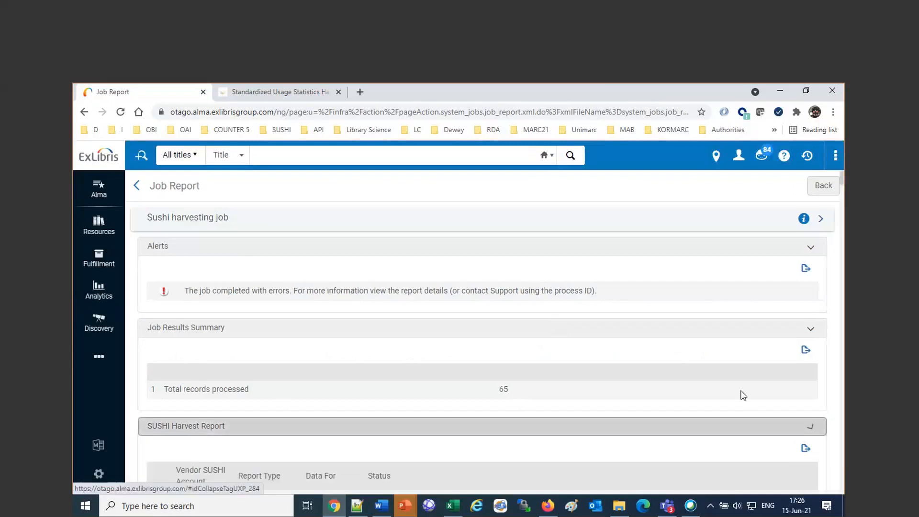
Step: Examine the harvest statuses per SUSHI account, report type and month, from SPIE Digital Library down to the Springer and Project Euclid rows
{"action": "scroll", "coordinate": [728, 392], "scroll_direction": "down", "scroll_amount": 4}
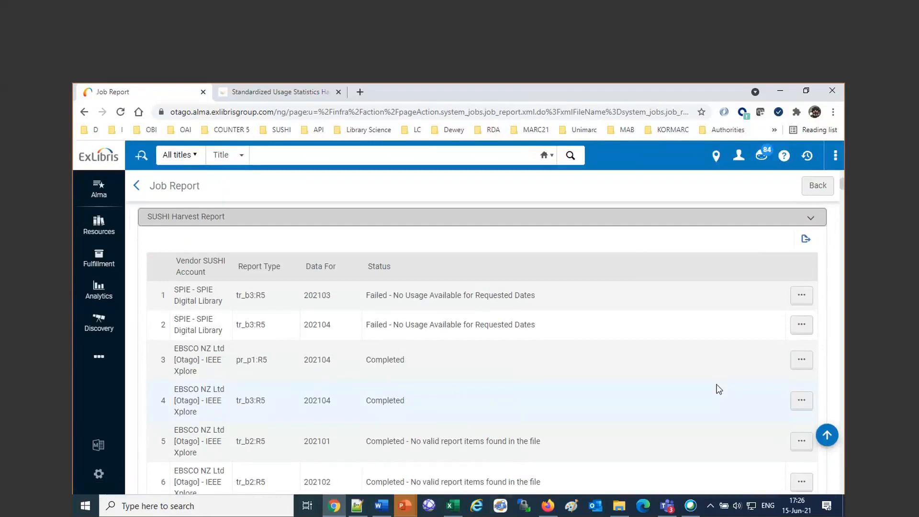
{"action": "left_click", "coordinate": [391, 297]}
{"action": "left_click_drag", "start_coordinate": [392, 298], "coordinate": [543, 302]}
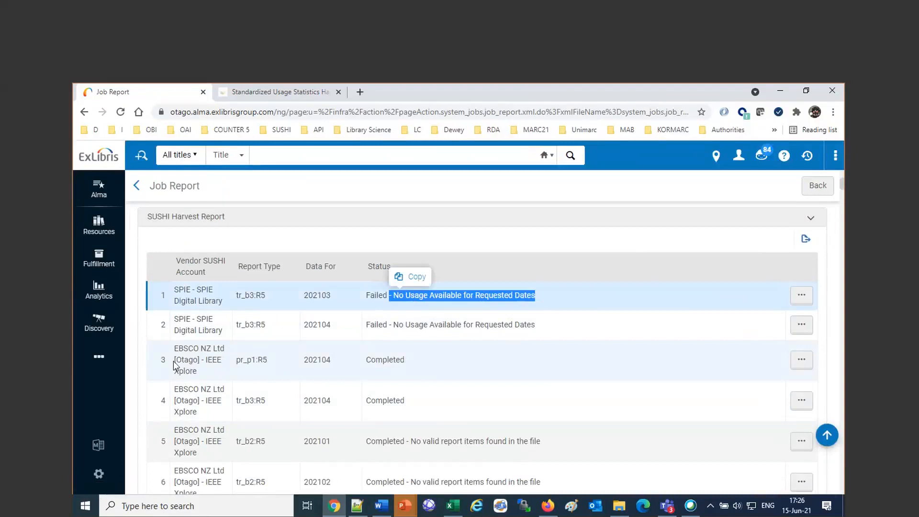
{"action": "double_click", "coordinate": [276, 360]}
{"action": "double_click", "coordinate": [250, 400]}
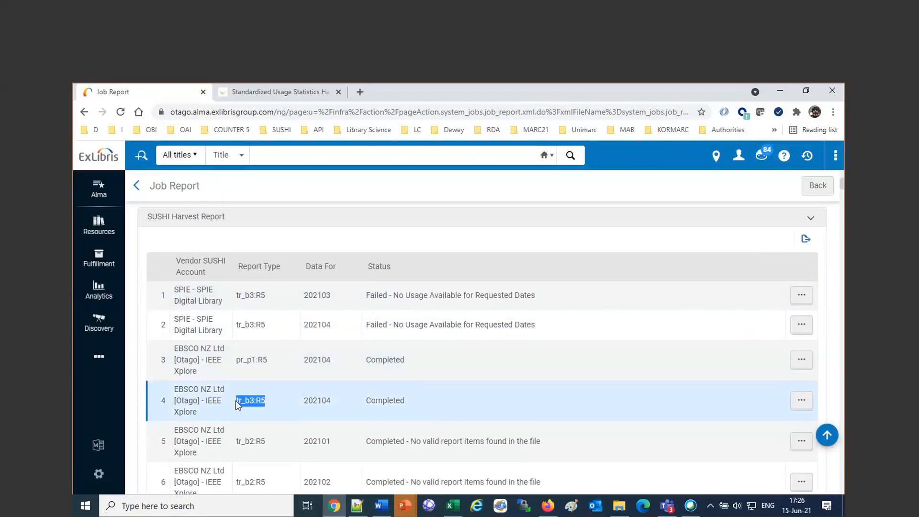
{"action": "scroll", "coordinate": [527, 418], "scroll_direction": "down", "scroll_amount": 3}
{"action": "scroll", "coordinate": [527, 418], "scroll_direction": "down", "scroll_amount": 2}
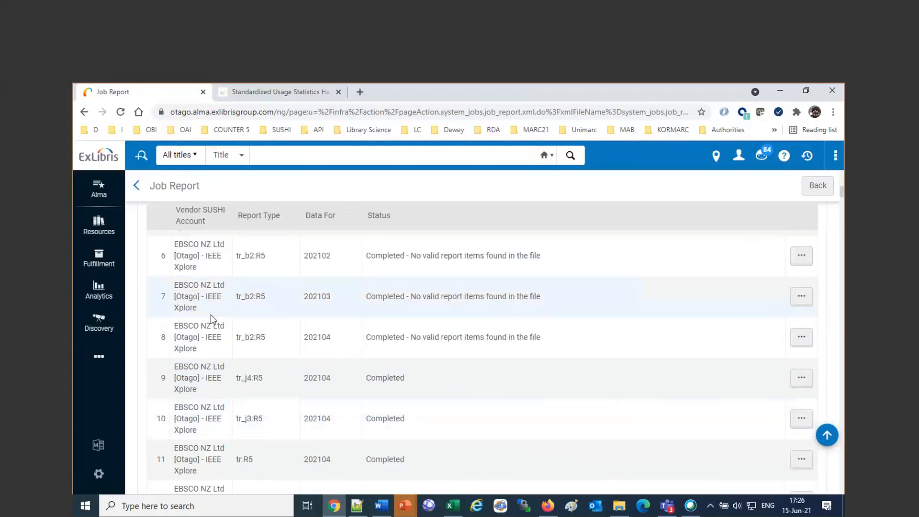
{"action": "left_click_drag", "start_coordinate": [539, 319], "coordinate": [410, 296]}
{"action": "scroll", "coordinate": [409, 367], "scroll_direction": "down", "scroll_amount": 5}
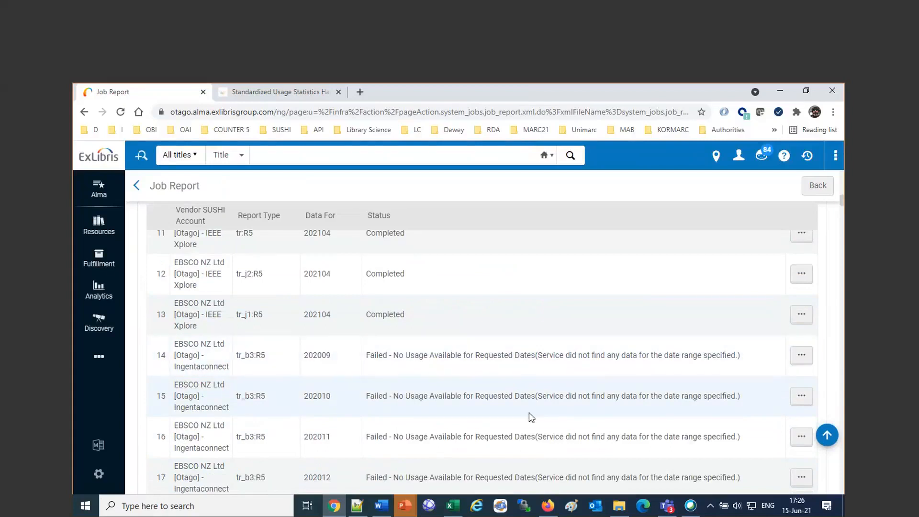
{"action": "scroll", "coordinate": [530, 416], "scroll_direction": "down", "scroll_amount": 10}
{"action": "scroll", "coordinate": [526, 417], "scroll_direction": "down", "scroll_amount": 5}
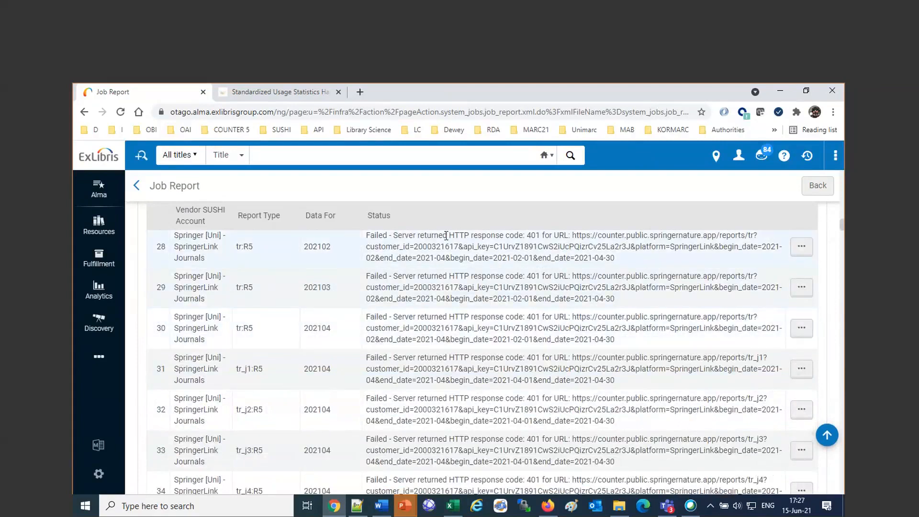
{"action": "left_click_drag", "start_coordinate": [573, 235], "coordinate": [615, 264]}
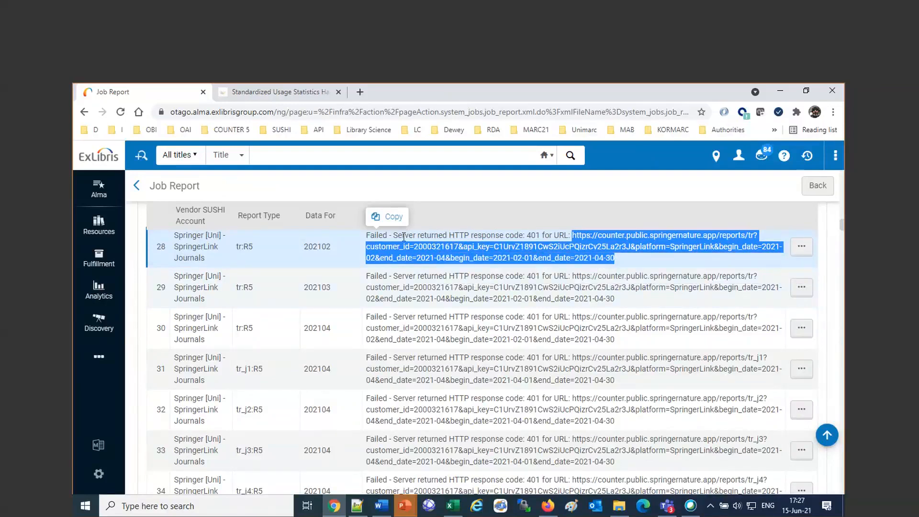
{"action": "left_click_drag", "start_coordinate": [394, 235], "coordinate": [539, 234]}
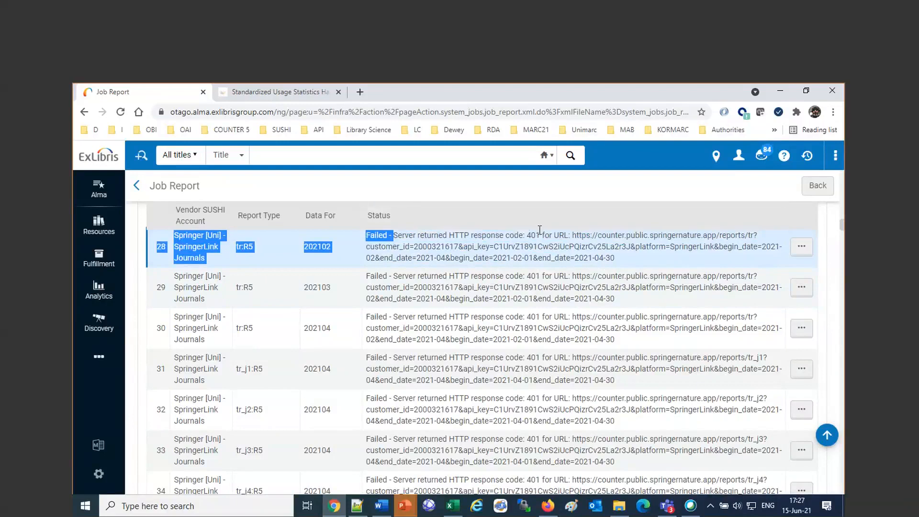
{"action": "scroll", "coordinate": [589, 345], "scroll_direction": "down", "scroll_amount": 10}
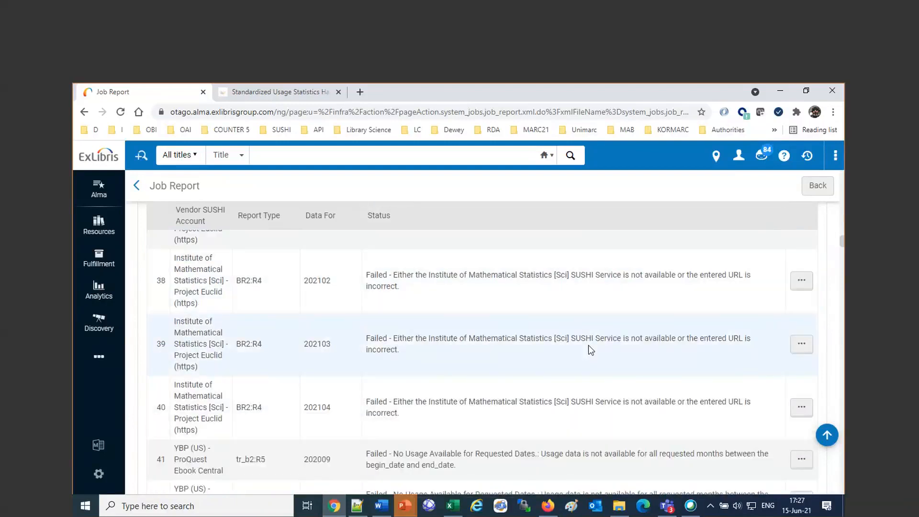
{"action": "scroll", "coordinate": [589, 346], "scroll_direction": "up", "scroll_amount": 10}
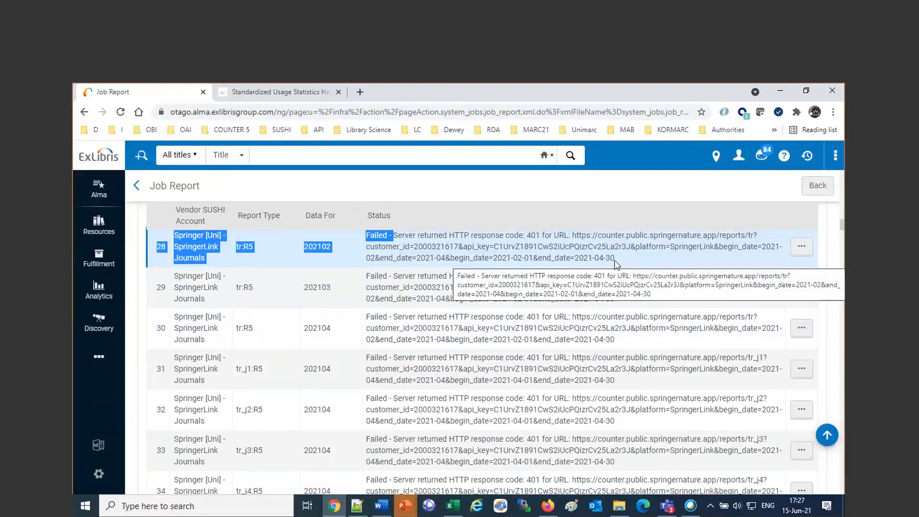
Step: Test the SpringerLink Journals tr:R5 request URL for 202102, including its API key, in a new browser tab, then return to the job report
{"action": "left_click_drag", "start_coordinate": [617, 264], "coordinate": [572, 231]}
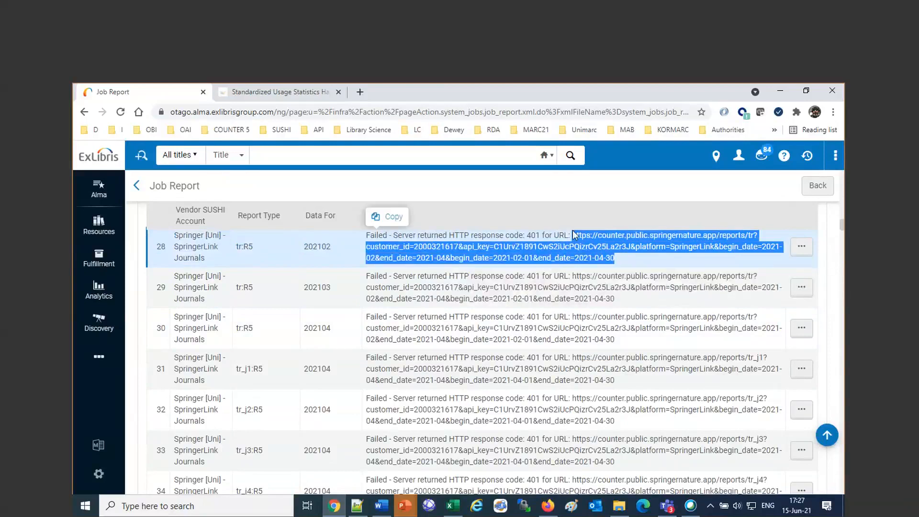
{"action": "left_click_drag", "start_coordinate": [707, 99], "coordinate": [646, 225]}
{"action": "left_click", "coordinate": [486, 222]}
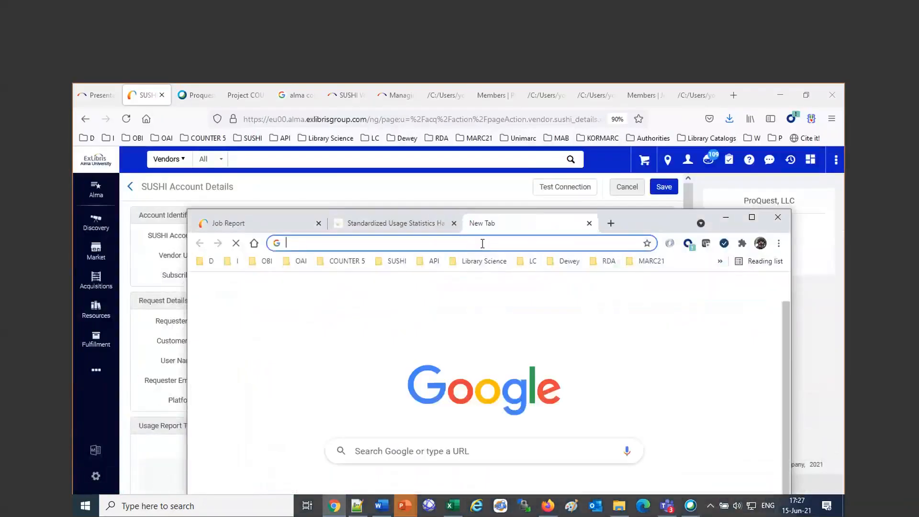
{"action": "key", "text": "ctrl+v"}
{"action": "key", "text": "Return"}
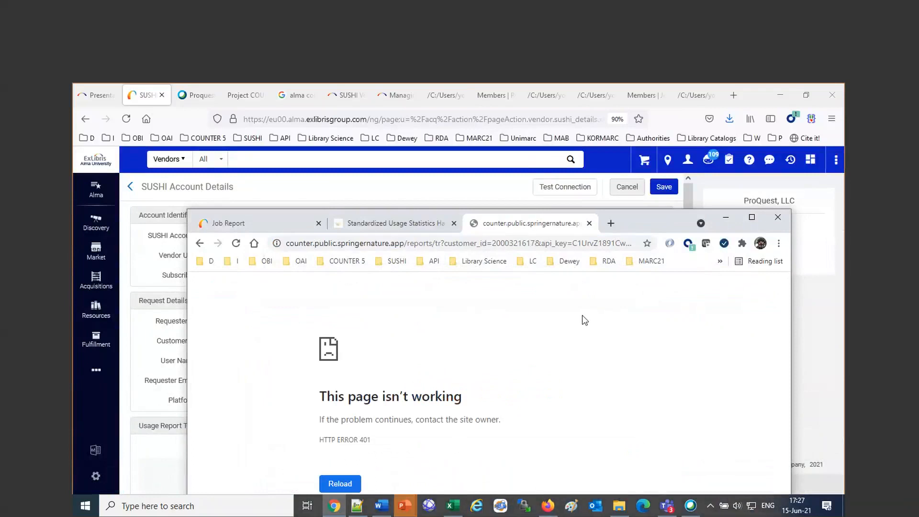
{"action": "left_click", "coordinate": [589, 223]}
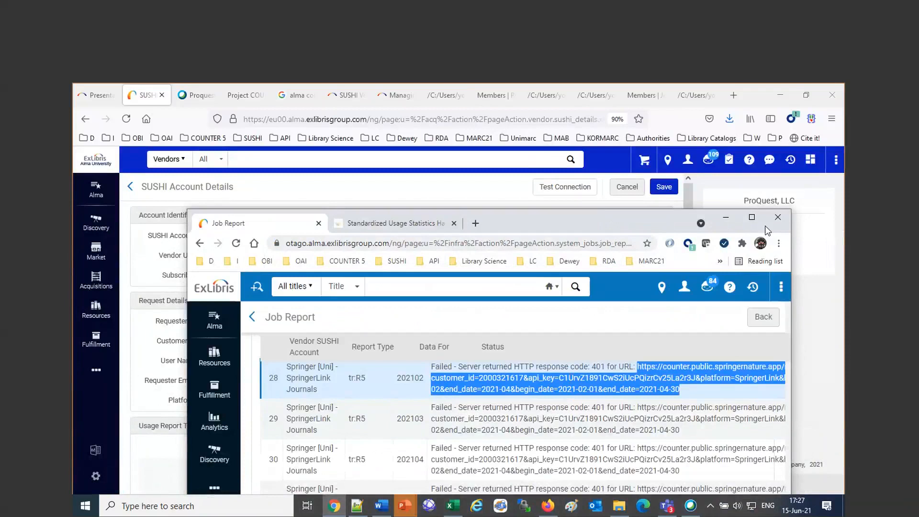
{"action": "left_click", "coordinate": [757, 219]}
Step: Look through the harvest report for Harvard by searching the page text for "harva"
{"action": "scroll", "coordinate": [444, 290], "scroll_direction": "down", "scroll_amount": 5}
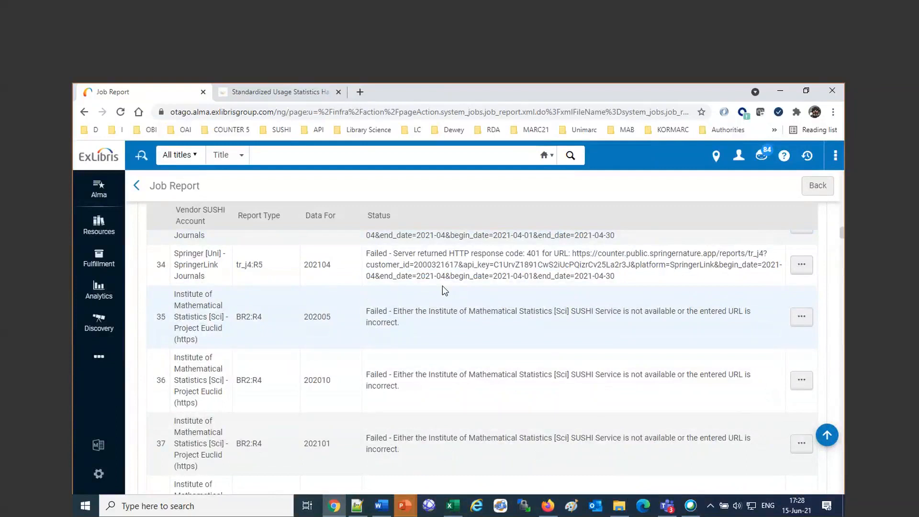
{"action": "scroll", "coordinate": [444, 290], "scroll_direction": "up", "scroll_amount": 15}
{"action": "scroll", "coordinate": [444, 290], "scroll_direction": "down", "scroll_amount": 4}
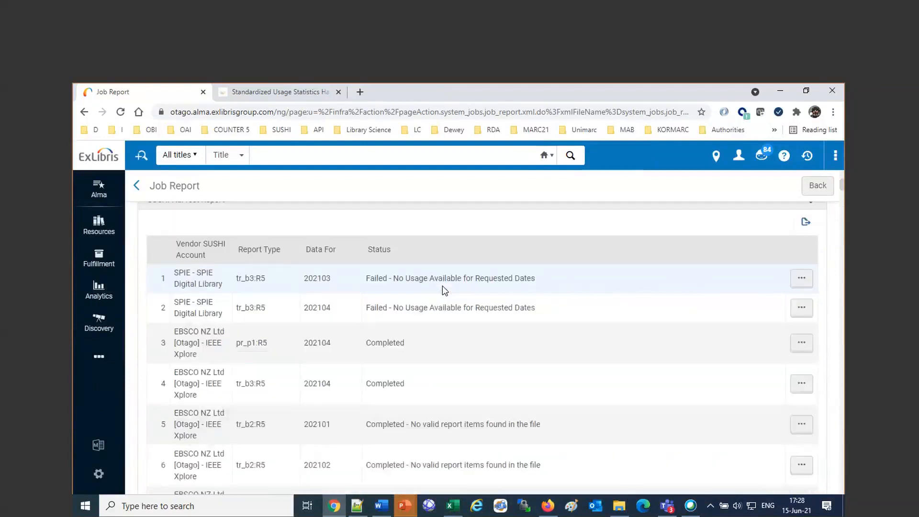
{"action": "key", "text": "ctrl+f"}
{"action": "type", "text": "har"}
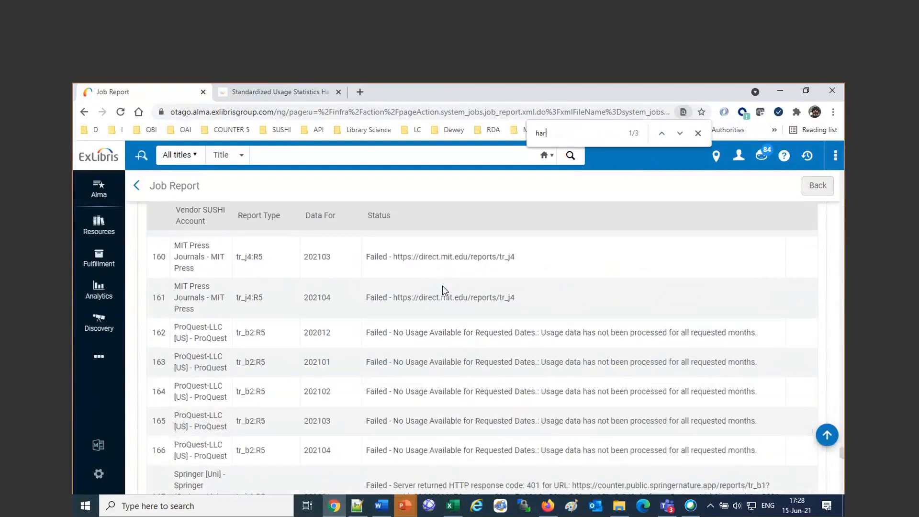
{"action": "type", "text": "va"}
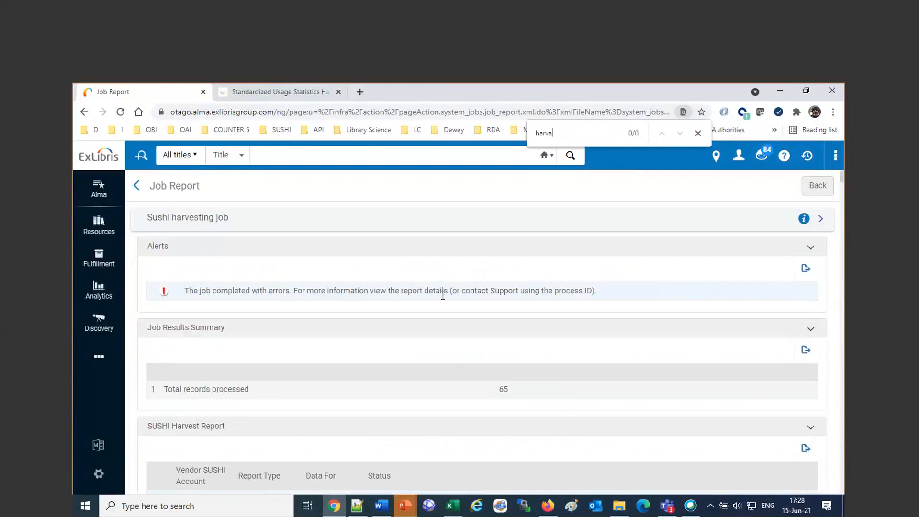
{"action": "double_click", "coordinate": [550, 134]}
{"action": "left_click", "coordinate": [590, 379]}
Step: Search vendors by SUSHI Account Name for Harvard University Press
{"action": "left_click", "coordinate": [176, 155]}
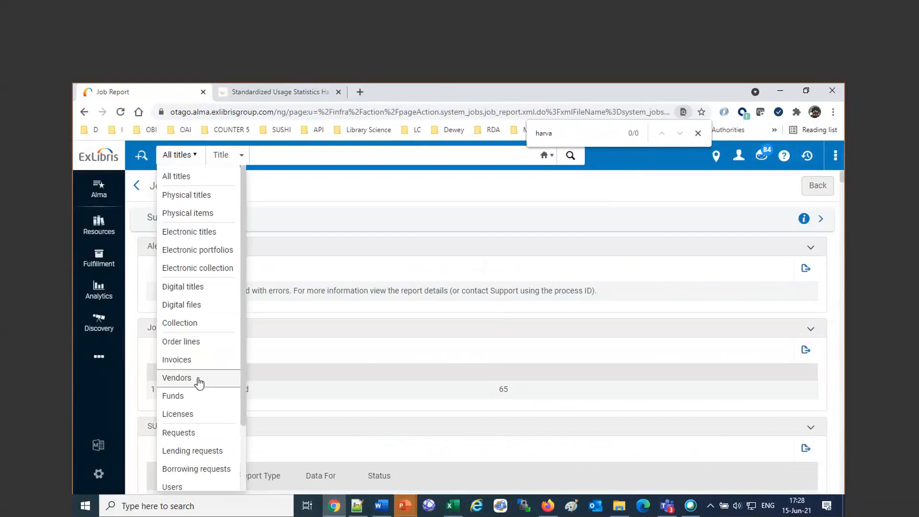
{"action": "left_click", "coordinate": [176, 379]}
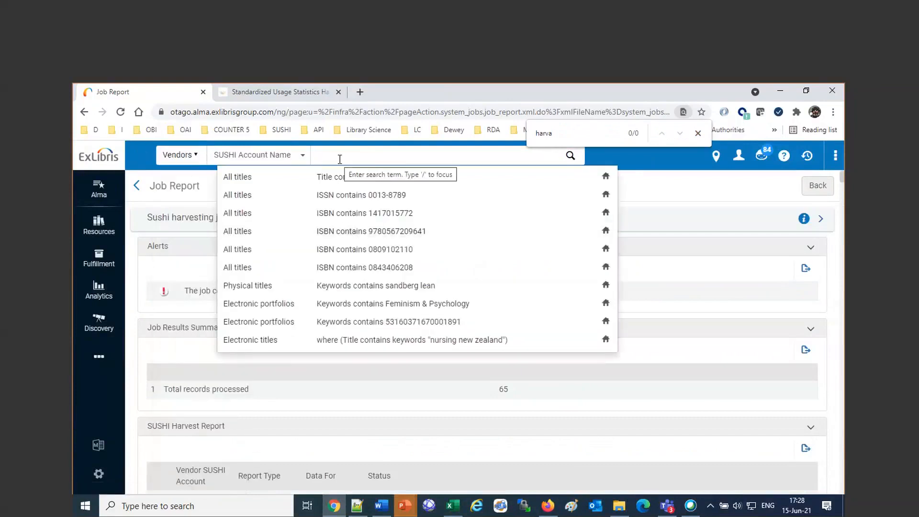
{"action": "type", "text": "harvard"}
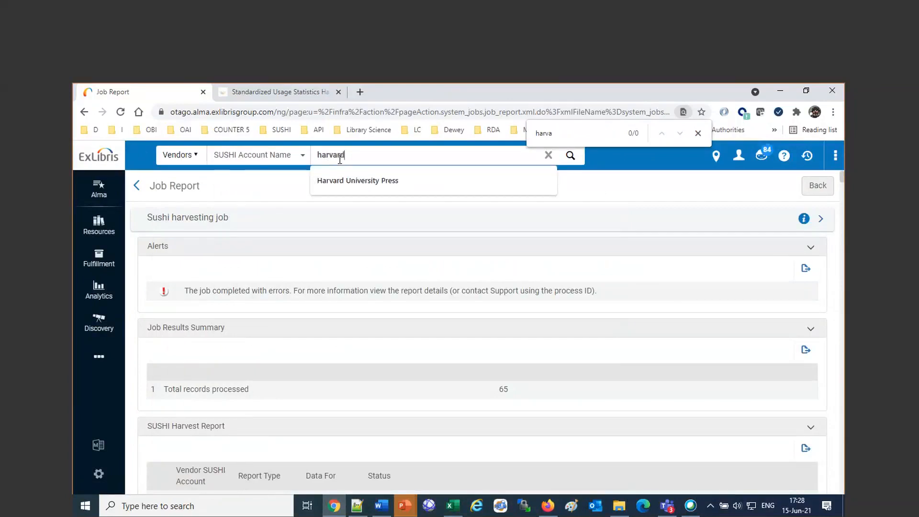
{"action": "left_click", "coordinate": [353, 183]}
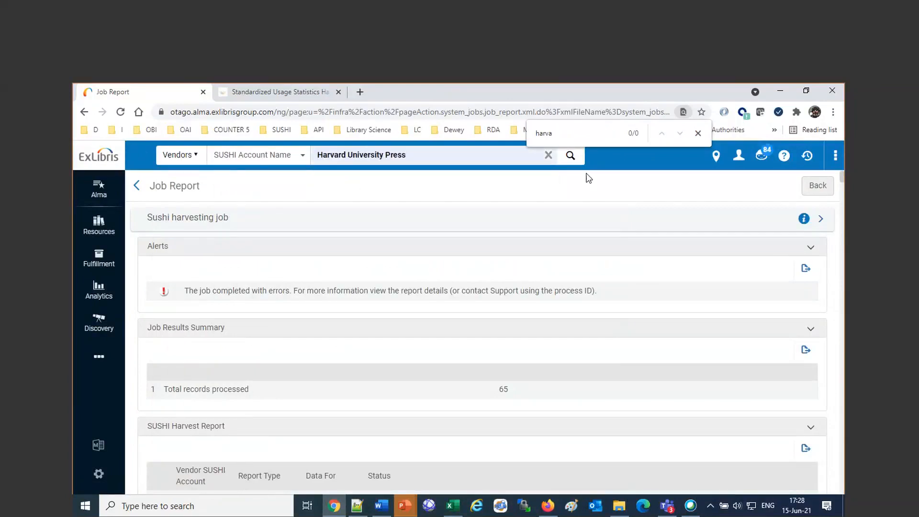
{"action": "left_click", "coordinate": [570, 156]}
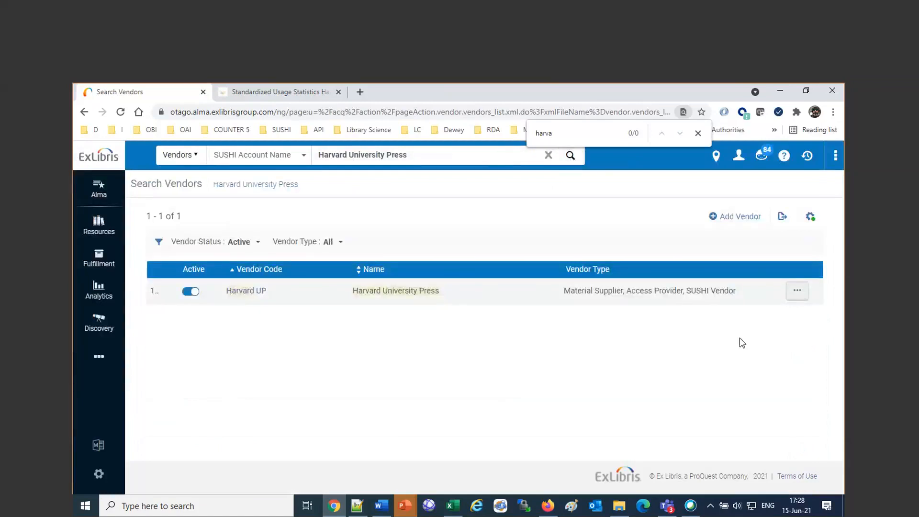
Step: Open the Harvard University Press vendor record and review the SUSHI account and uploaded files in its usage data
{"action": "right_click", "coordinate": [510, 292]}
{"action": "left_click", "coordinate": [521, 304]}
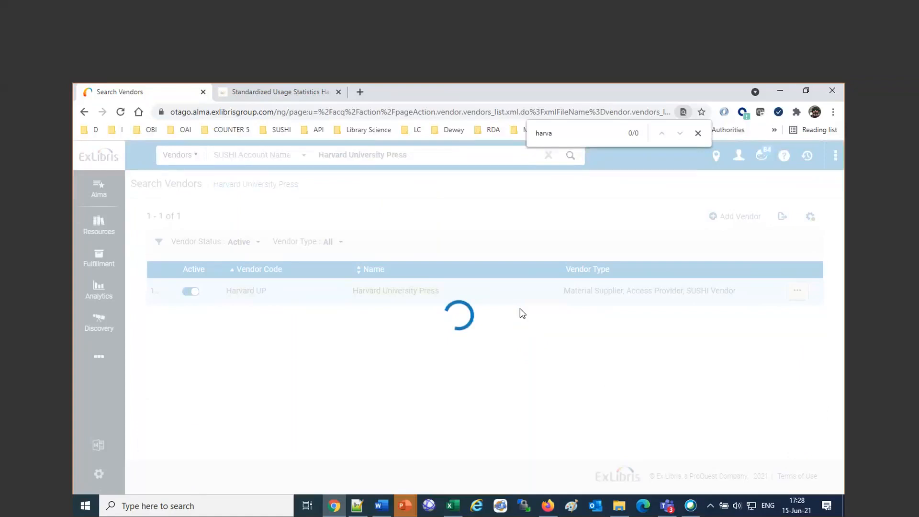
{"action": "left_click", "coordinate": [458, 253]}
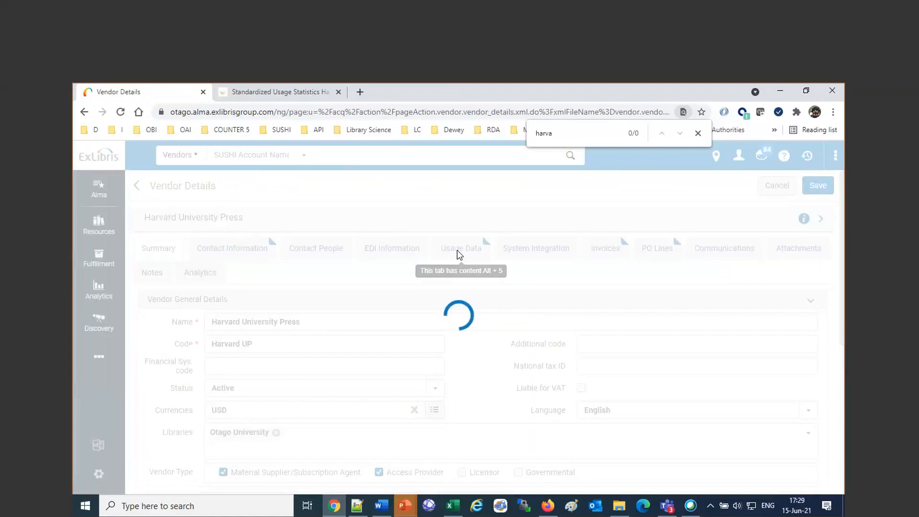
{"action": "scroll", "coordinate": [456, 343], "scroll_direction": "down", "scroll_amount": 5}
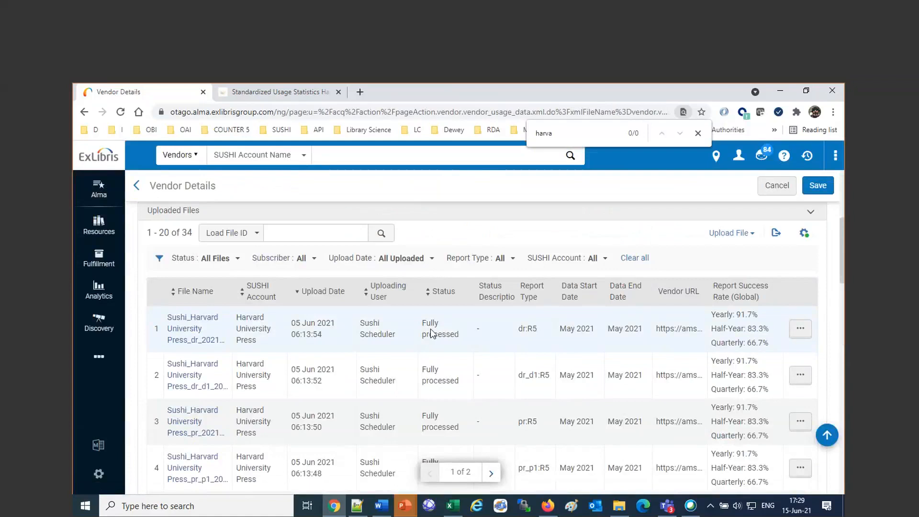
{"action": "scroll", "coordinate": [430, 329], "scroll_direction": "up", "scroll_amount": 5}
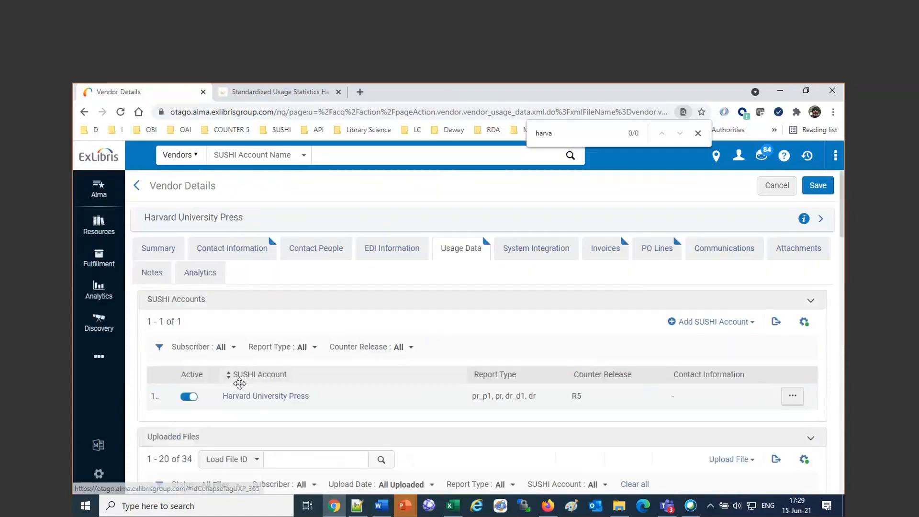
{"action": "scroll", "coordinate": [337, 405], "scroll_direction": "down", "scroll_amount": 3}
{"action": "scroll", "coordinate": [341, 405], "scroll_direction": "down", "scroll_amount": 2}
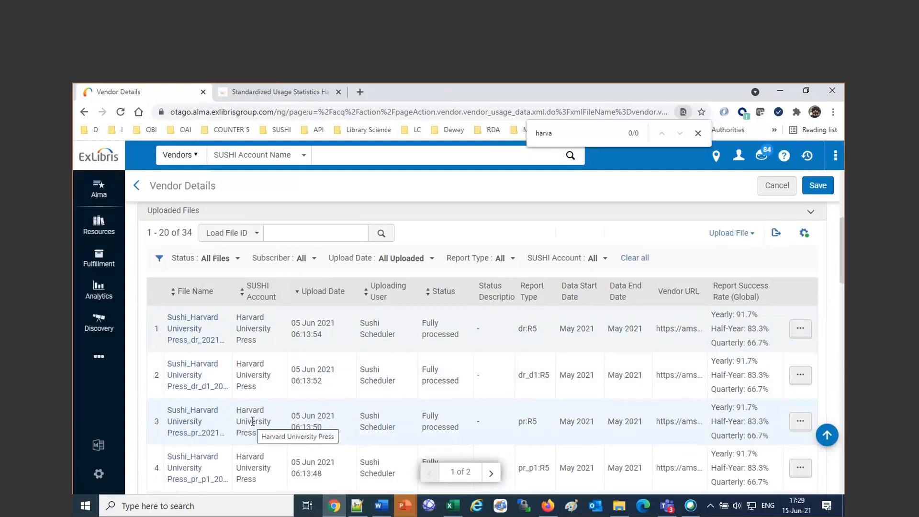
Step: Download the dr:R5 usage file for May 2021 and open the new JSON file from the Downloads folder
{"action": "left_click", "coordinate": [799, 332]}
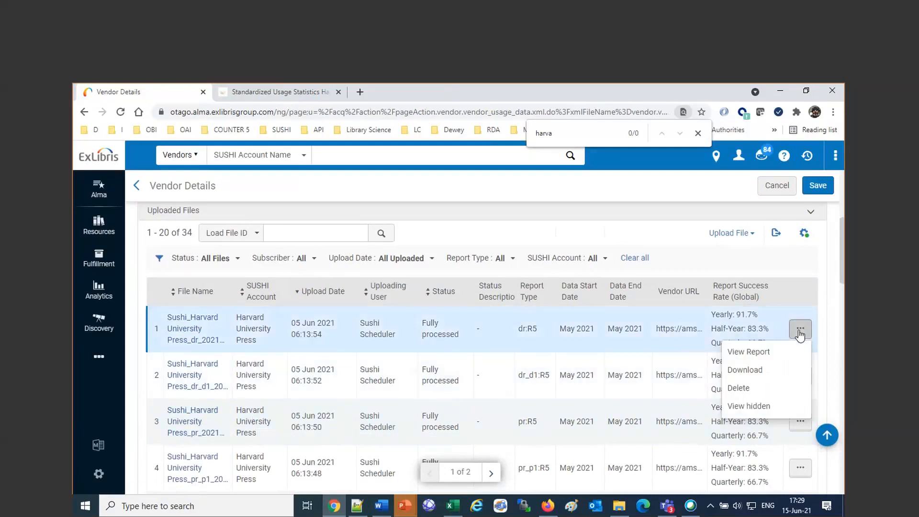
{"action": "left_click", "coordinate": [745, 371]}
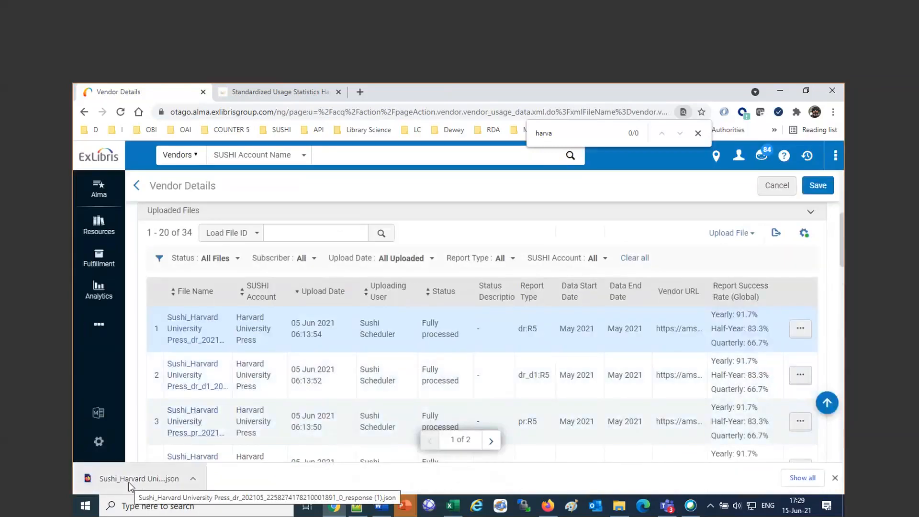
{"action": "left_click", "coordinate": [194, 485]}
{"action": "left_click", "coordinate": [220, 438]}
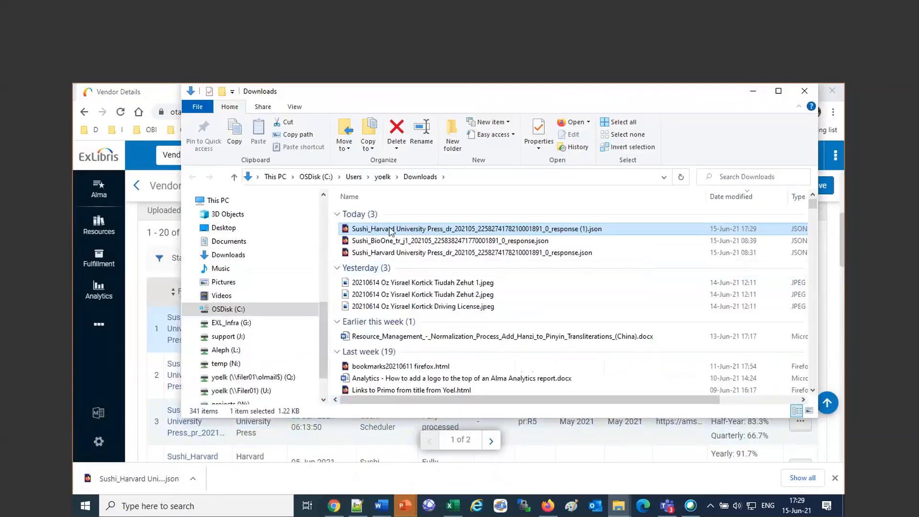
{"action": "double_click", "coordinate": [388, 228]}
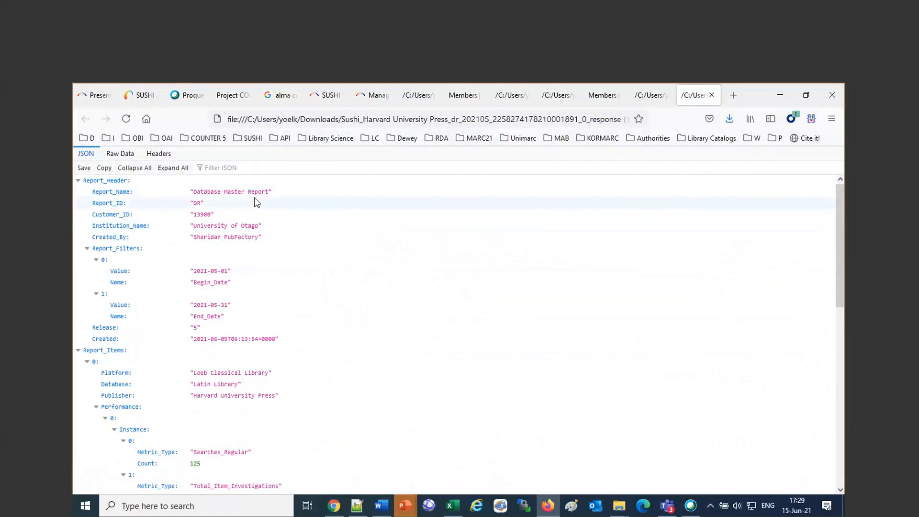
Step: Review the usage metrics for the Latin Library and Greek Library databases in the Database Master Report JSON
{"action": "scroll", "coordinate": [318, 332], "scroll_direction": "down", "scroll_amount": 6}
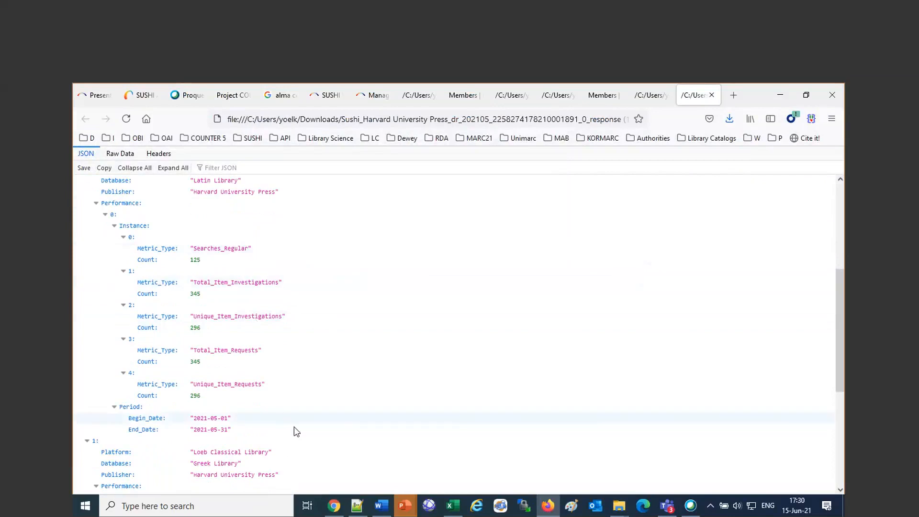
{"action": "scroll", "coordinate": [303, 454], "scroll_direction": "down", "scroll_amount": 3}
{"action": "left_click_drag", "start_coordinate": [272, 350], "coordinate": [190, 363]}
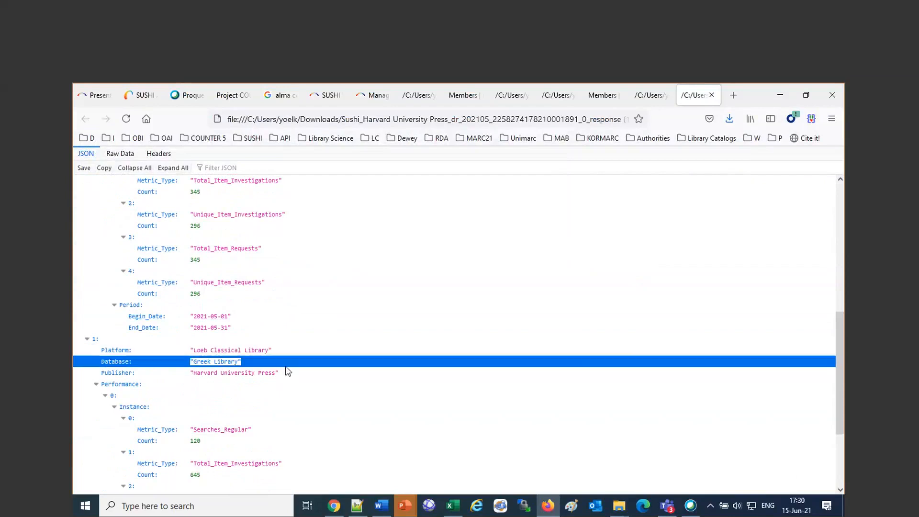
{"action": "scroll", "coordinate": [331, 406], "scroll_direction": "down", "scroll_amount": 4}
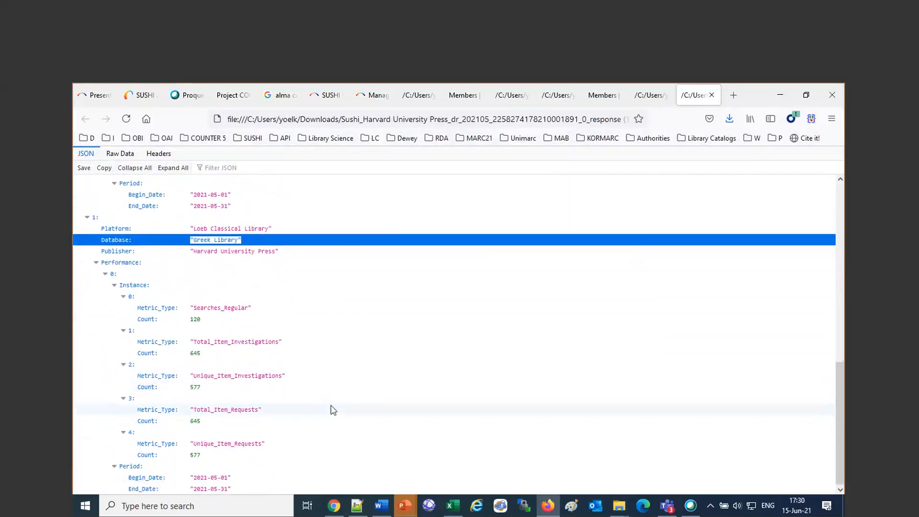
Step: Check the Total_Item_Requests metric of the Greek Library database in the JSON report
{"action": "left_click_drag", "start_coordinate": [211, 423], "coordinate": [188, 412]}
{"action": "left_click", "coordinate": [483, 405]}
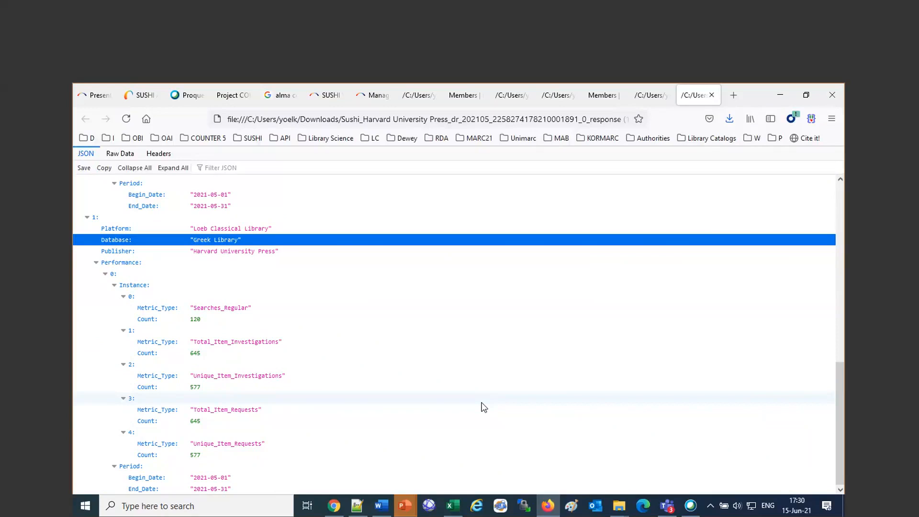
Step: Switch to Alma in Chrome and open the Load Usage Data page for Acquisitions
{"action": "left_click", "coordinate": [141, 95]}
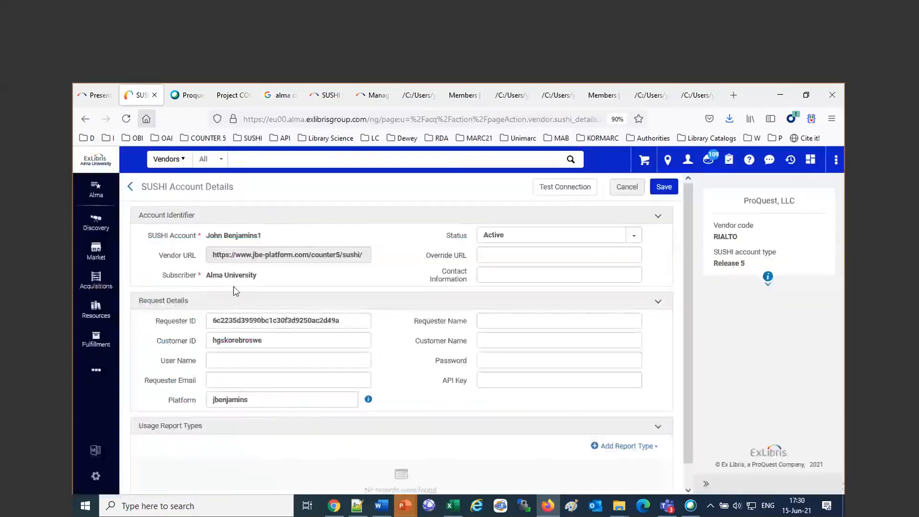
{"action": "left_click", "coordinate": [334, 506]}
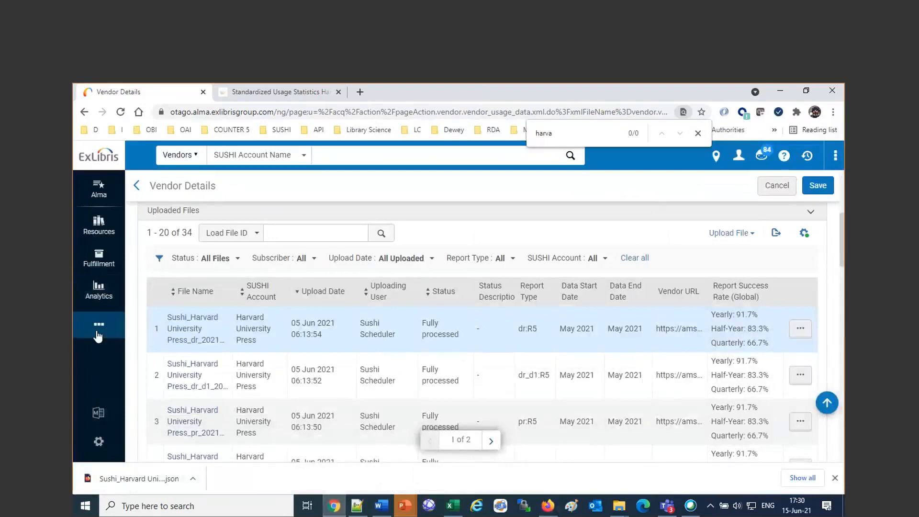
{"action": "left_click", "coordinate": [98, 335]}
{"action": "left_click", "coordinate": [205, 324]}
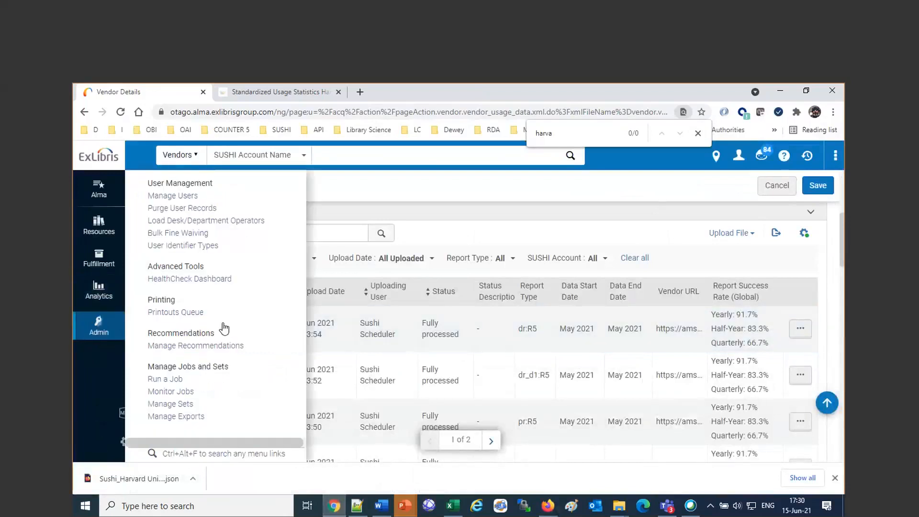
{"action": "left_click", "coordinate": [107, 324]}
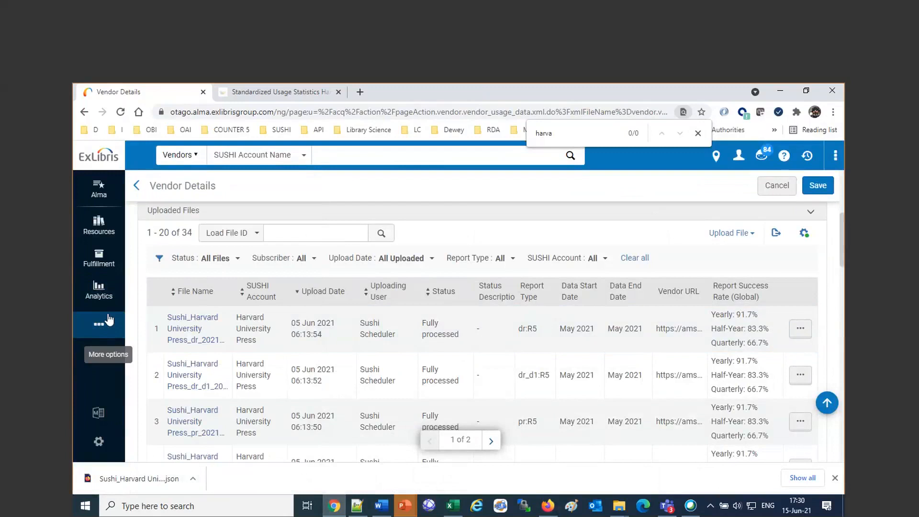
{"action": "left_click", "coordinate": [109, 319]}
{"action": "left_click", "coordinate": [255, 333]}
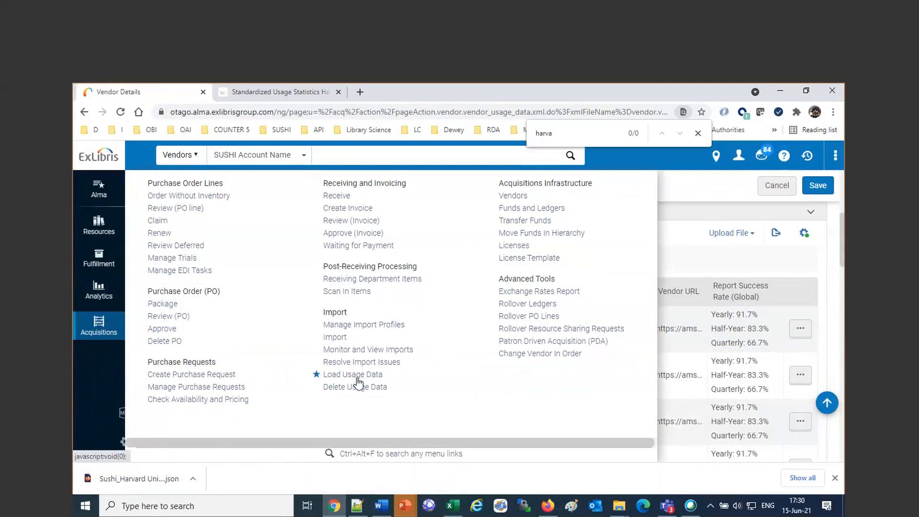
{"action": "left_click", "coordinate": [352, 374]}
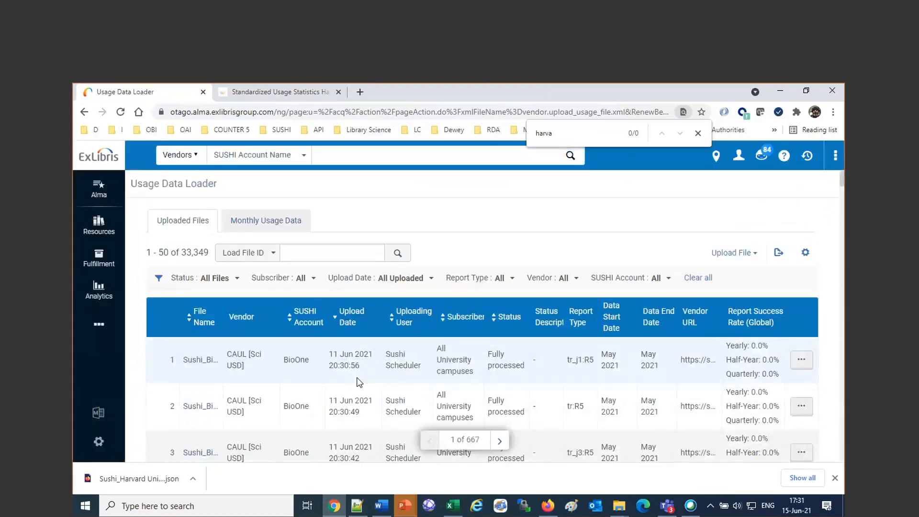
Step: Review the available search criteria, the uploading user and the list of uploaded usage files from all vendors
{"action": "left_click", "coordinate": [280, 253]}
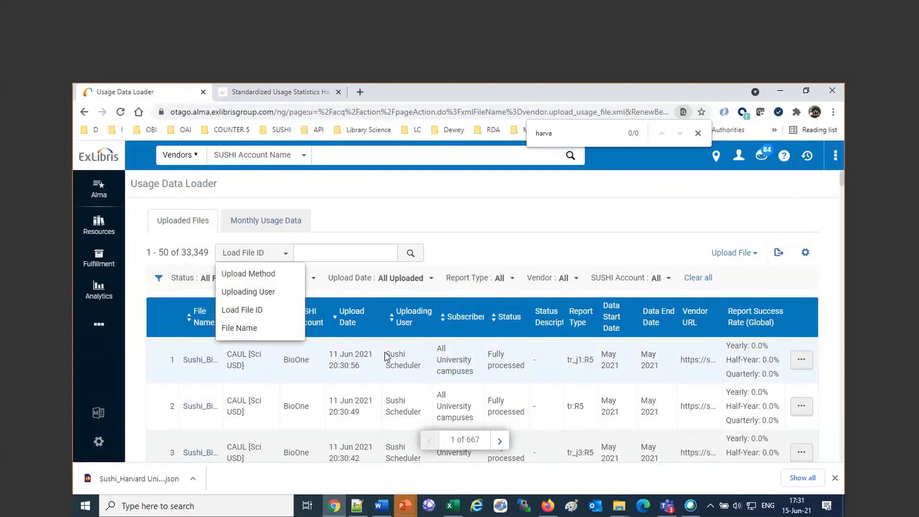
{"action": "left_click_drag", "start_coordinate": [386, 357], "coordinate": [422, 368]}
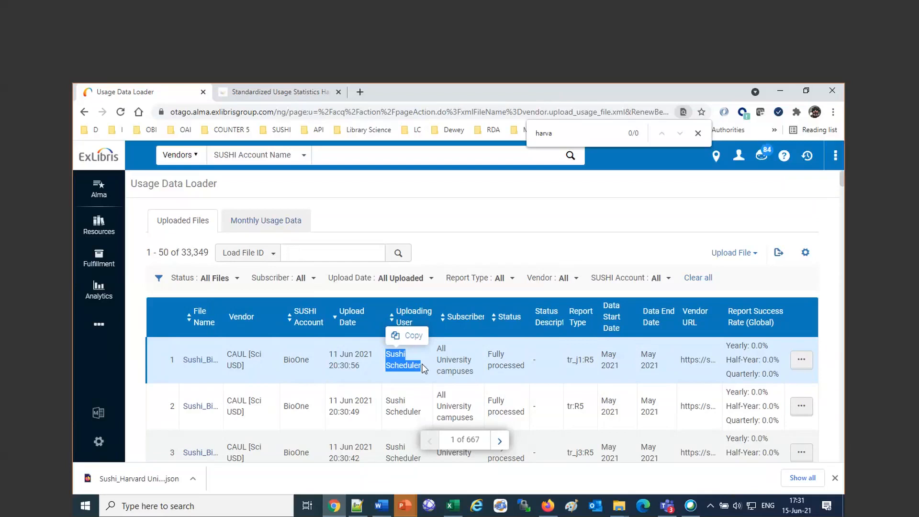
{"action": "scroll", "coordinate": [566, 389], "scroll_direction": "down", "scroll_amount": 10}
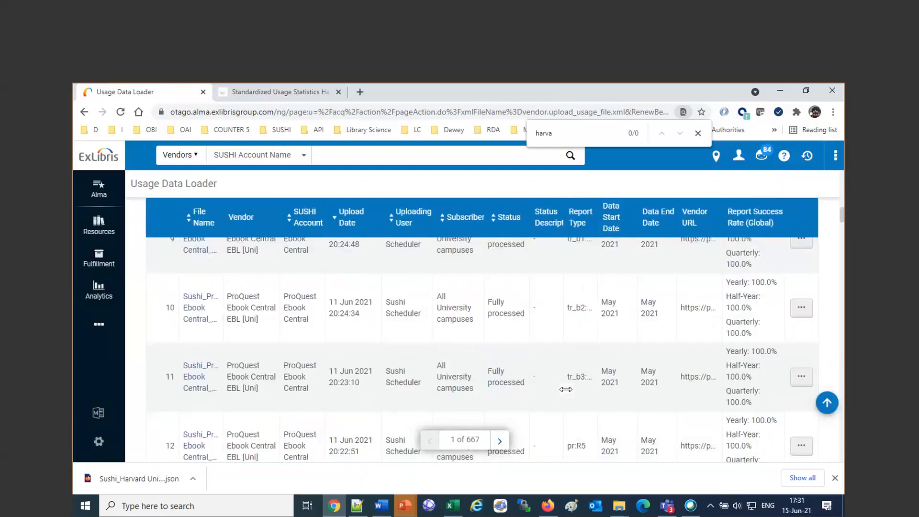
{"action": "scroll", "coordinate": [566, 389], "scroll_direction": "down", "scroll_amount": 10}
{"action": "scroll", "coordinate": [565, 390], "scroll_direction": "up", "scroll_amount": 7}
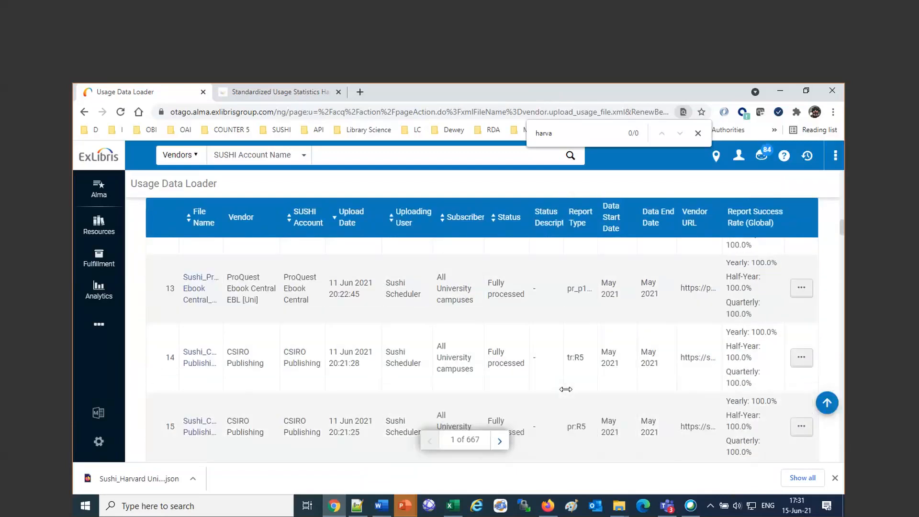
Step: Download the ProQuest Ebook Central pr_p1 usage file for May 2021 and show it in the Downloads folder
{"action": "left_click", "coordinate": [801, 287]}
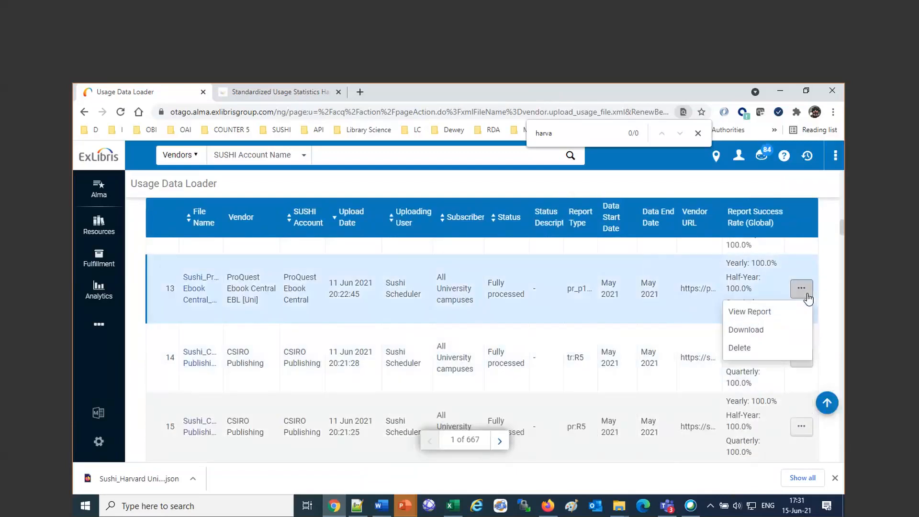
{"action": "left_click", "coordinate": [746, 330]}
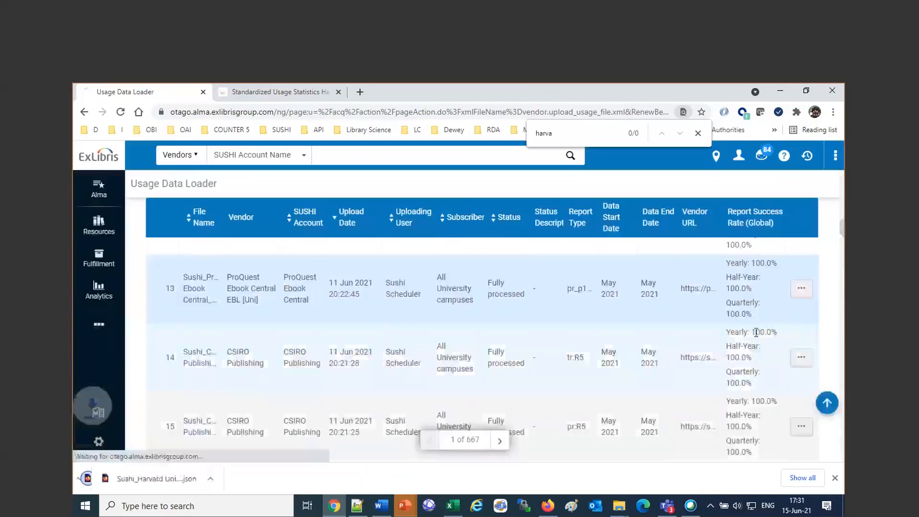
{"action": "left_click", "coordinate": [189, 477]}
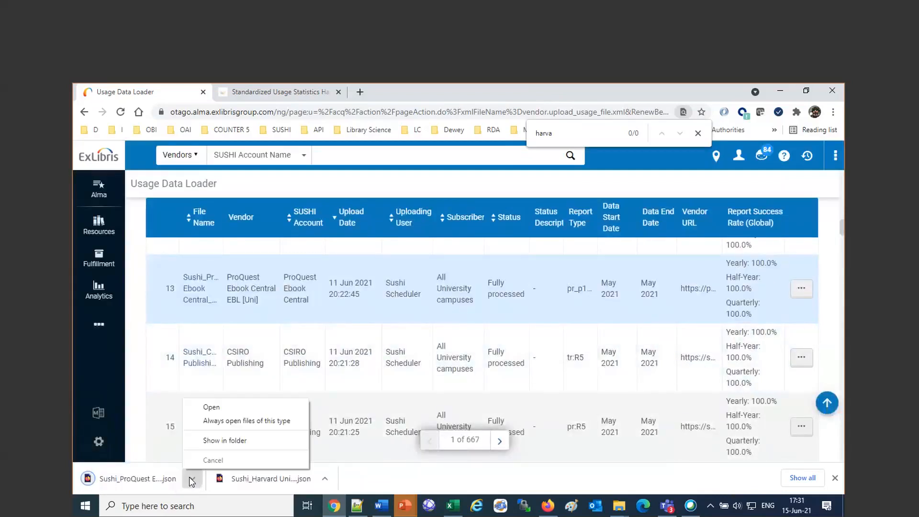
{"action": "left_click", "coordinate": [225, 441]}
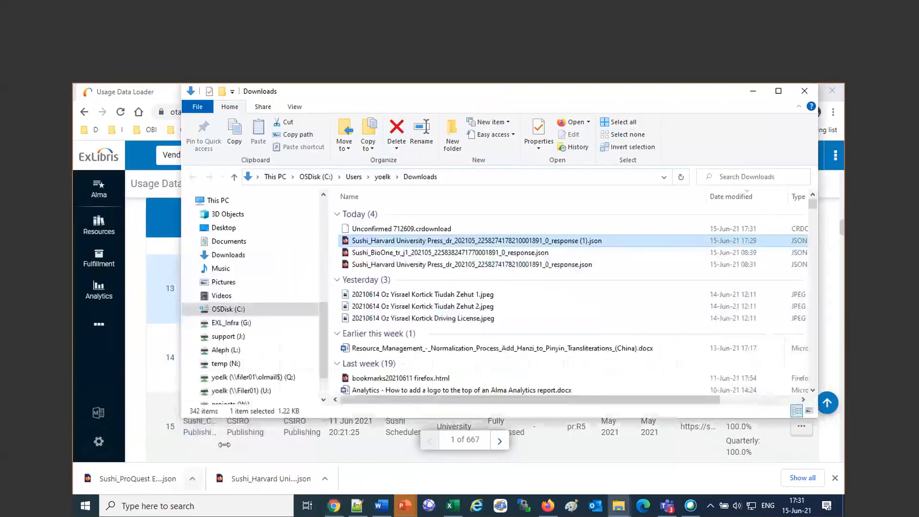
Step: Open the BioOne tr_j1 May 2021 JSON file in Firefox and check its Report_ID
{"action": "left_click", "coordinate": [381, 254]}
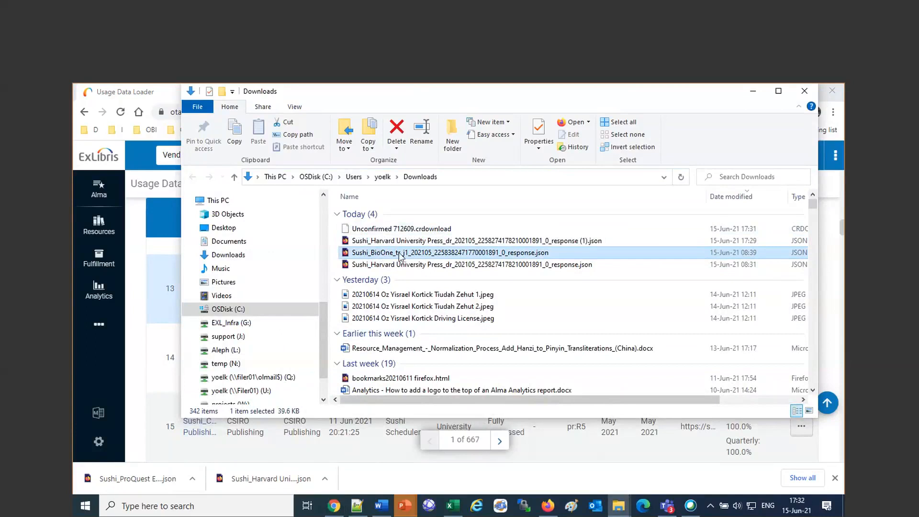
{"action": "double_click", "coordinate": [400, 253]}
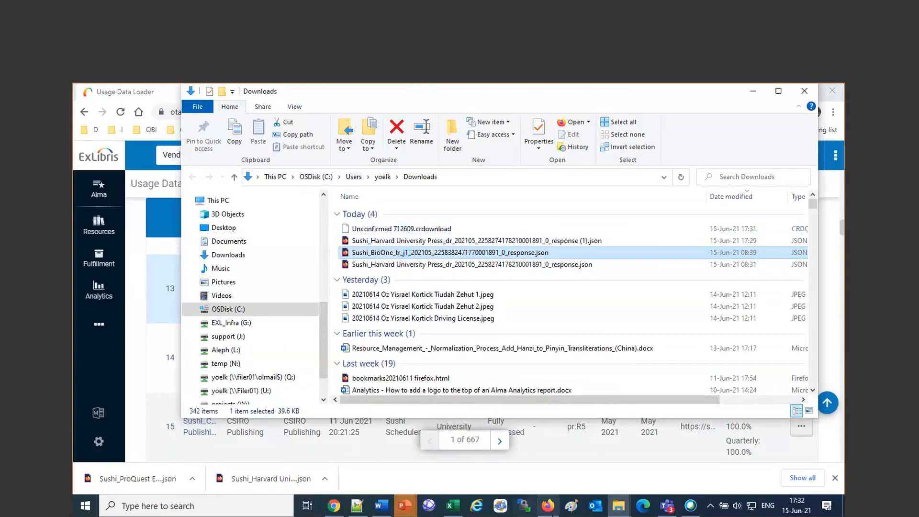
{"action": "left_click", "coordinate": [551, 509]}
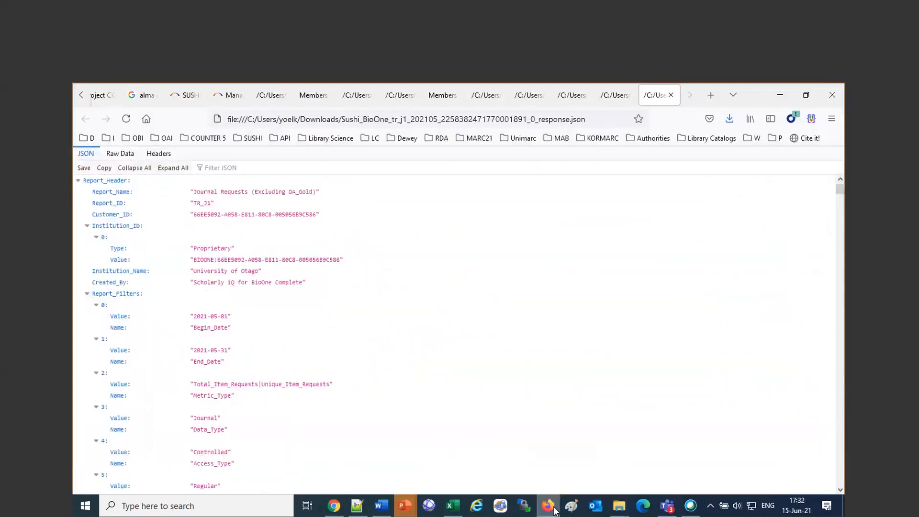
{"action": "left_click_drag", "start_coordinate": [223, 206], "coordinate": [186, 208]}
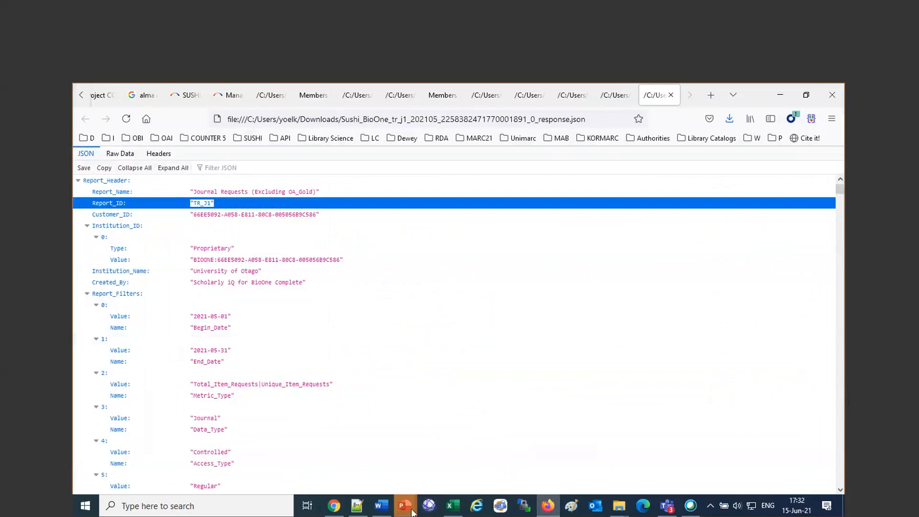
Step: Back in Alma, filter the uploaded files by the status No Usage Available and open the Monthly Usage Data view
{"action": "left_click", "coordinate": [330, 506]}
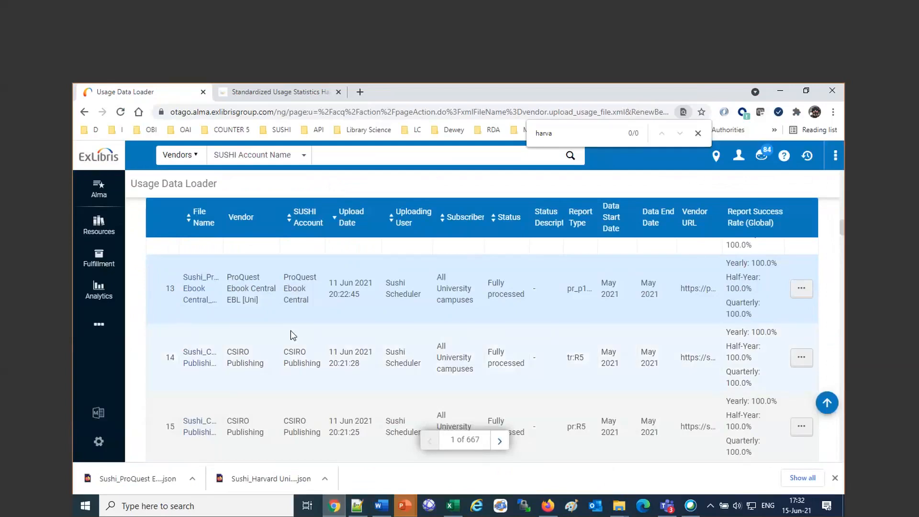
{"action": "scroll", "coordinate": [291, 330], "scroll_direction": "up", "scroll_amount": 15}
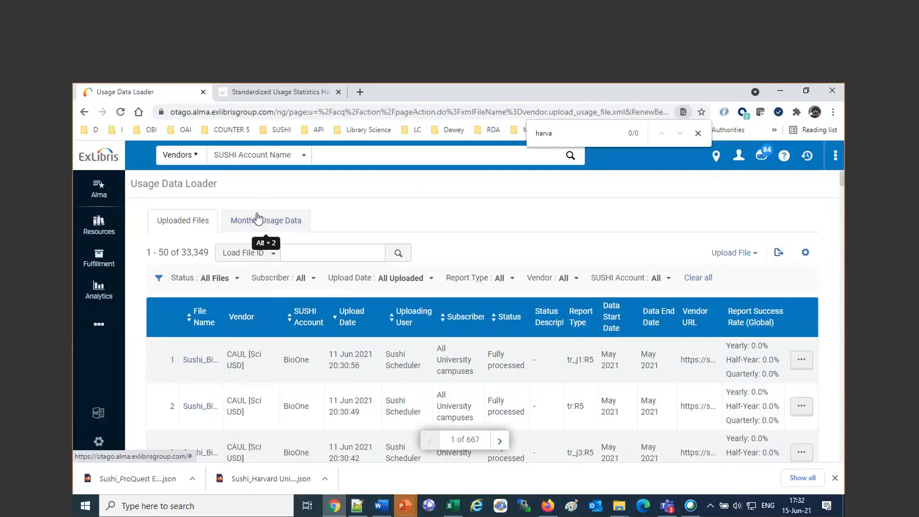
{"action": "left_click", "coordinate": [214, 278]}
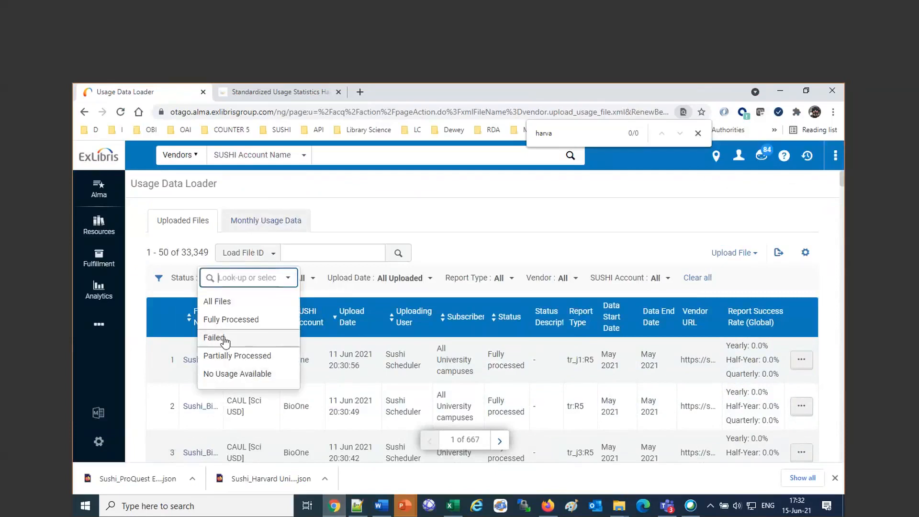
{"action": "left_click", "coordinate": [230, 374]}
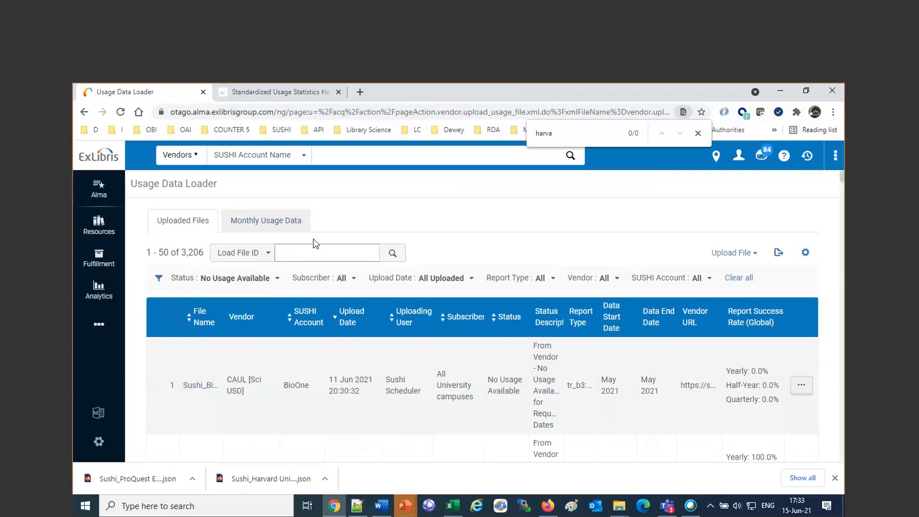
{"action": "left_click", "coordinate": [267, 224]}
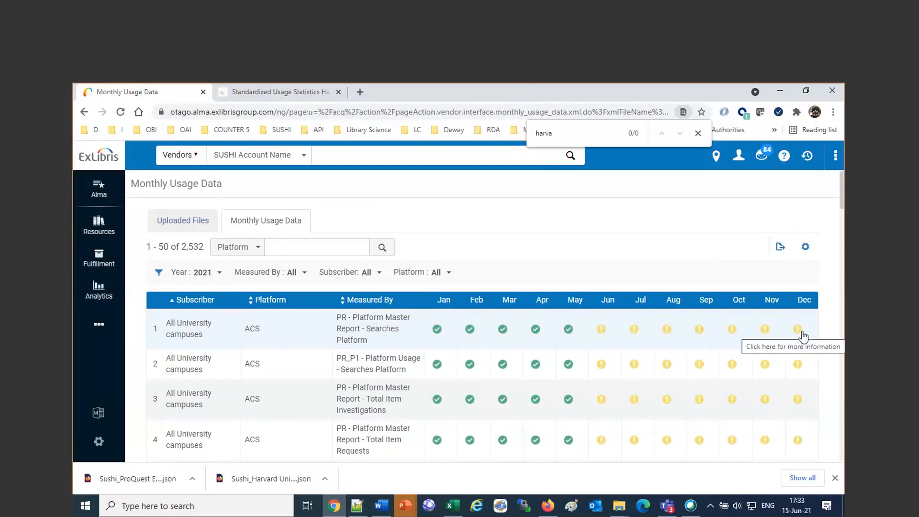
Step: Examine the 2021 monthly usage data table, including the first rows on page 2 of the results
{"action": "scroll", "coordinate": [569, 366], "scroll_direction": "down", "scroll_amount": 15}
{"action": "scroll", "coordinate": [568, 368], "scroll_direction": "down", "scroll_amount": 10}
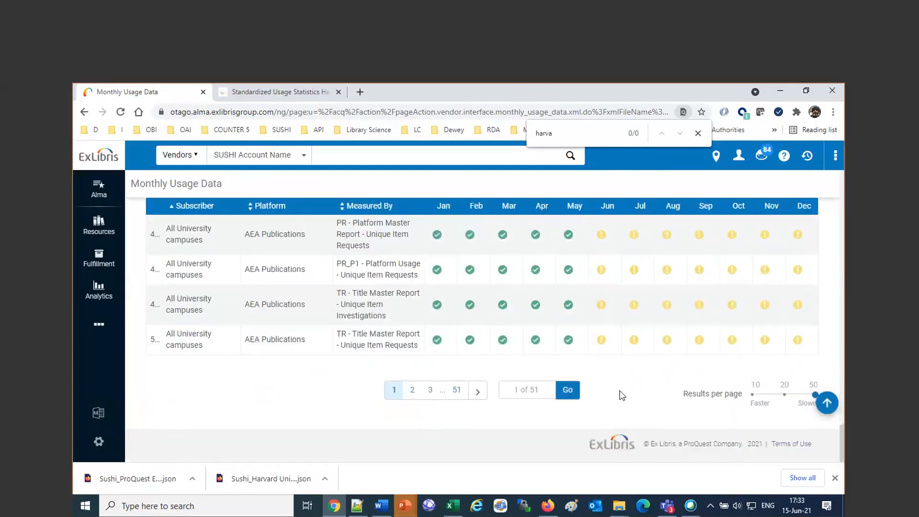
{"action": "left_click", "coordinate": [413, 390]}
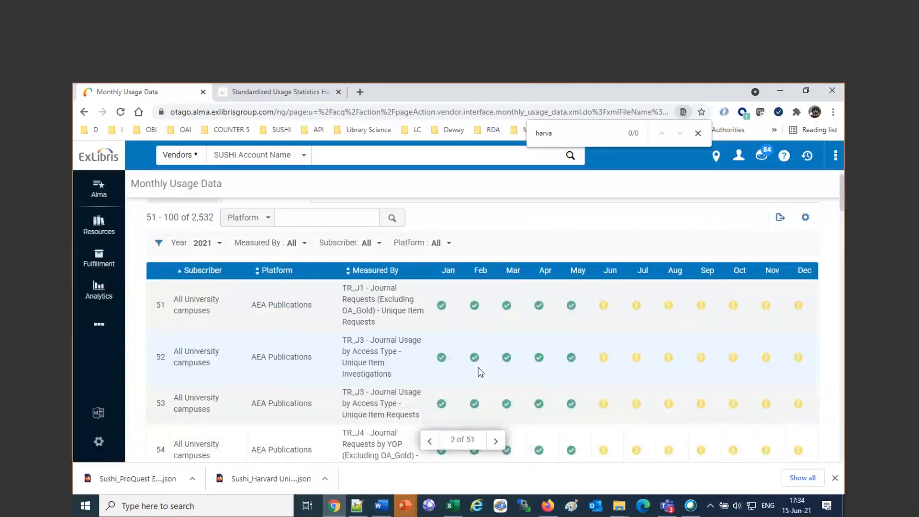
{"action": "scroll", "coordinate": [481, 372], "scroll_direction": "down", "scroll_amount": 3}
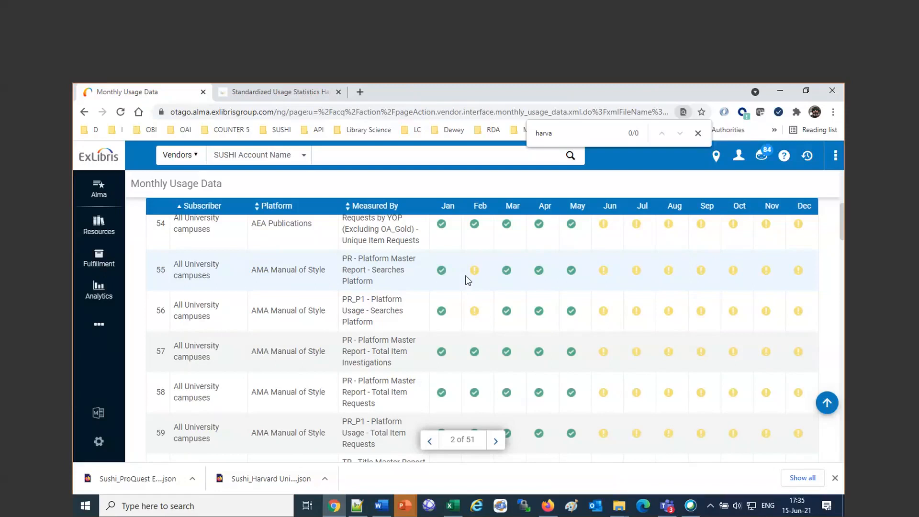
{"action": "scroll", "coordinate": [469, 280], "scroll_direction": "up", "scroll_amount": 5}
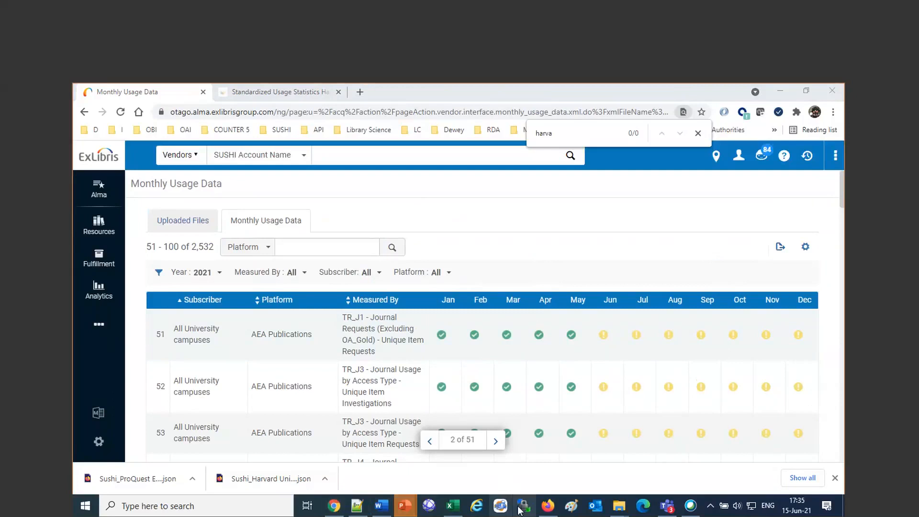
Step: Switch to Firefox and search the web in a new tab for "counter tr reelase 5 report types"
{"action": "left_click", "coordinate": [548, 507]}
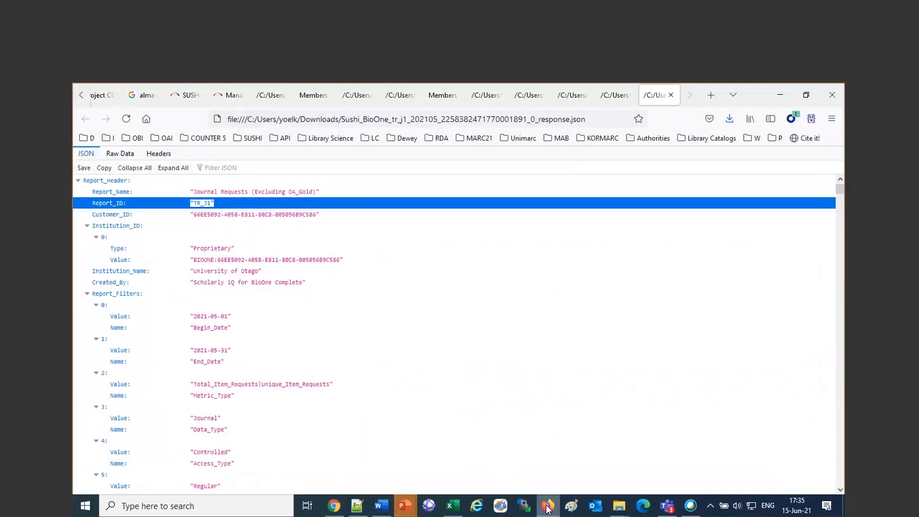
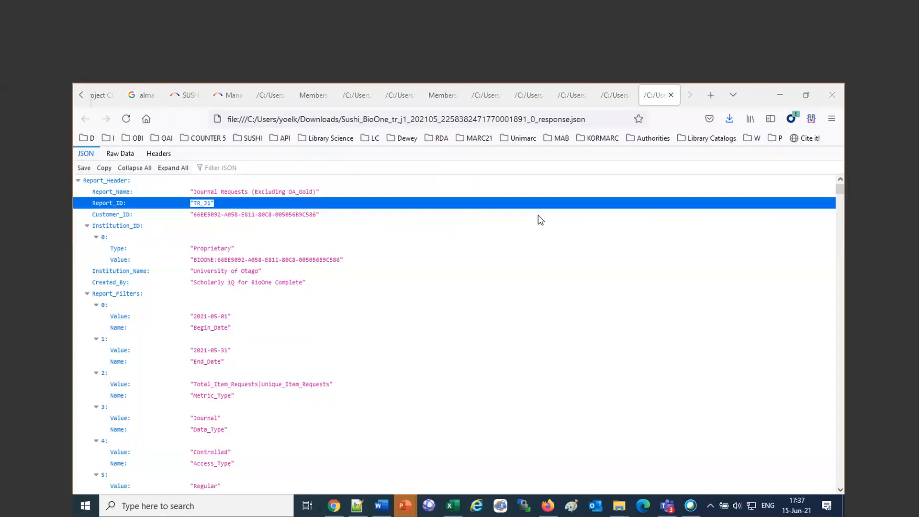
{"action": "left_click", "coordinate": [711, 95]}
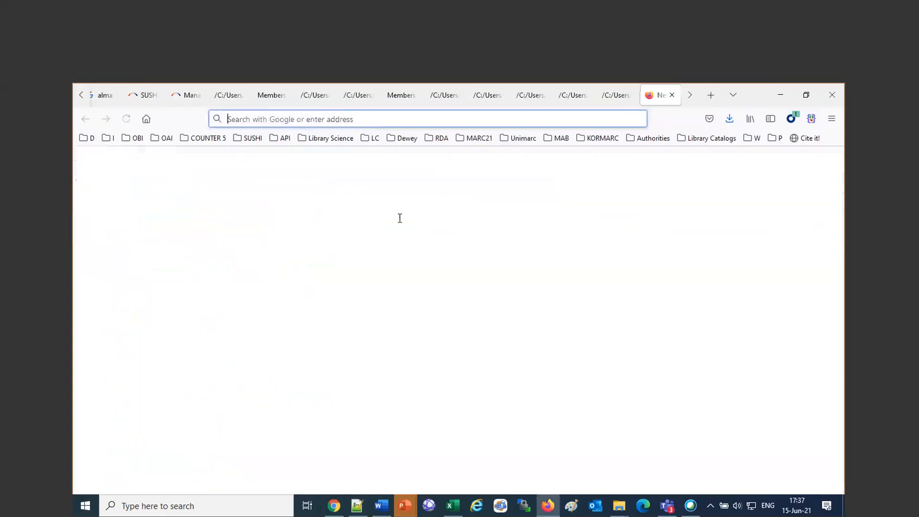
{"action": "type", "text": "counter"}
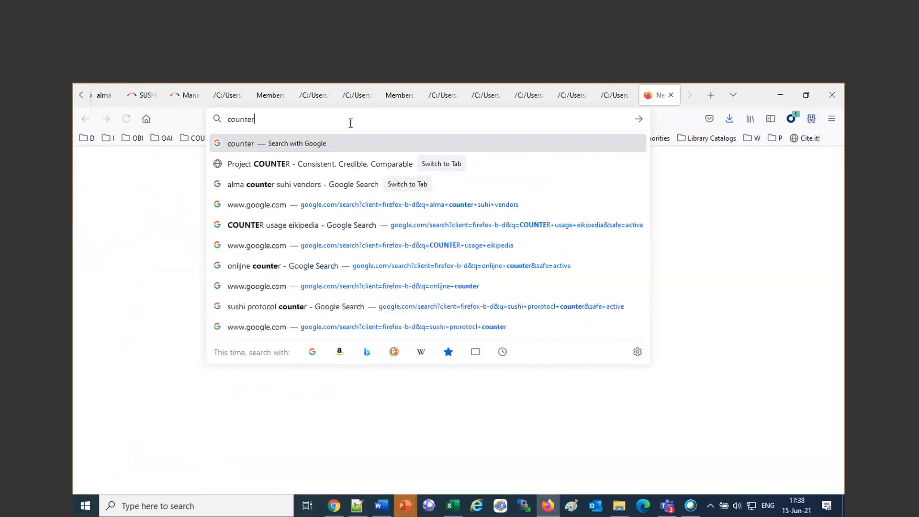
{"action": "type", "text": " tr"}
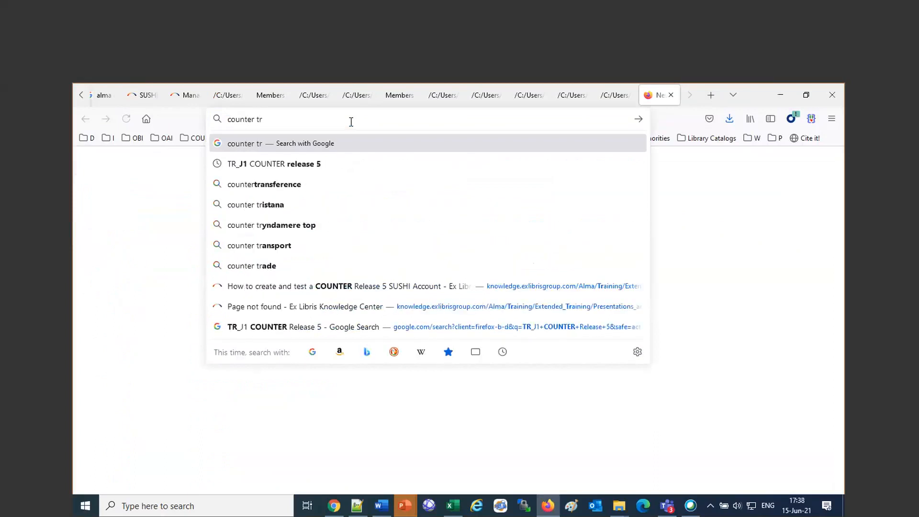
{"action": "type", "text": " reelase "}
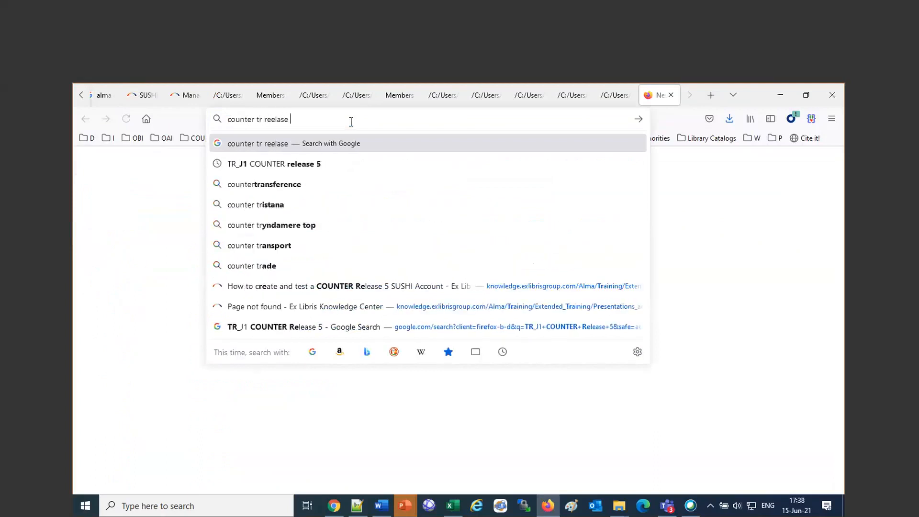
{"action": "type", "text": "5 report types"}
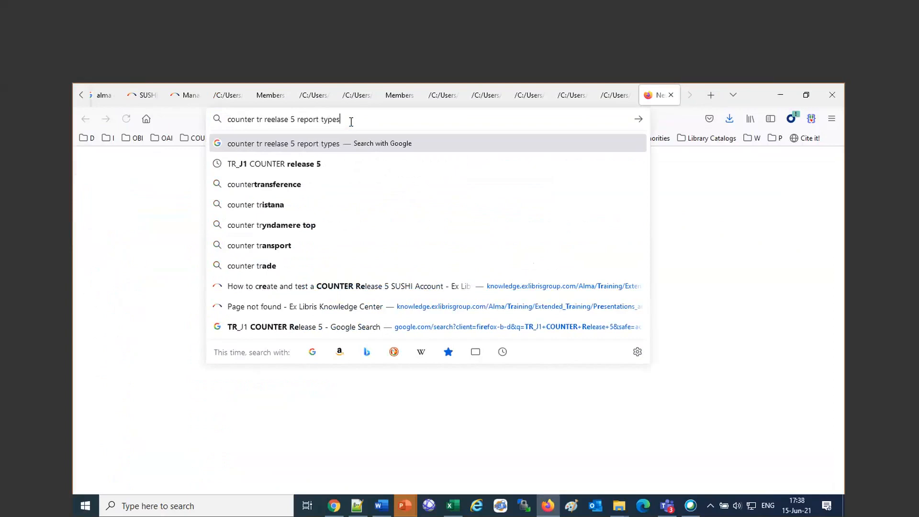
{"action": "key", "text": "Return"}
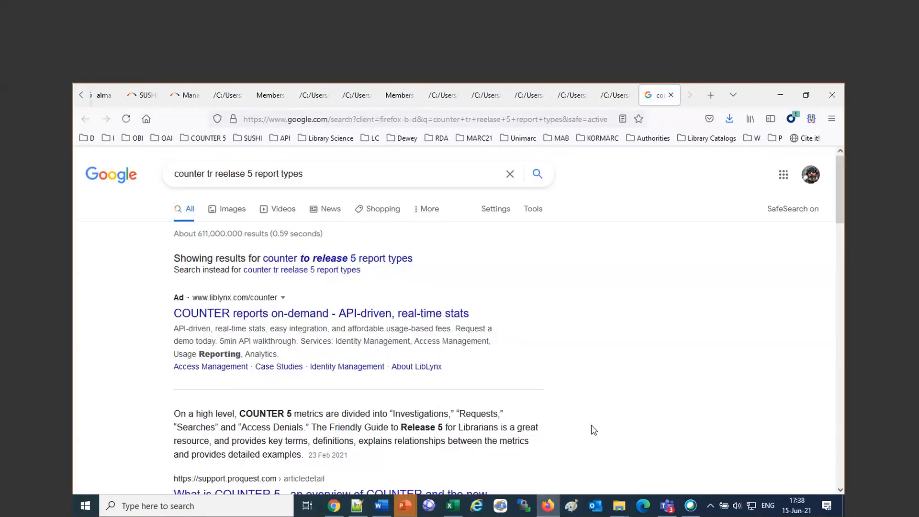
Step: Open the JSTOR Support search result "Usage Reports Overview: COUNTER 5" in a new tab and show that tab
{"action": "scroll", "coordinate": [594, 429], "scroll_direction": "down", "scroll_amount": 3}
{"action": "left_click", "coordinate": [225, 379]}
{"action": "scroll", "coordinate": [619, 431], "scroll_direction": "down", "scroll_amount": 6}
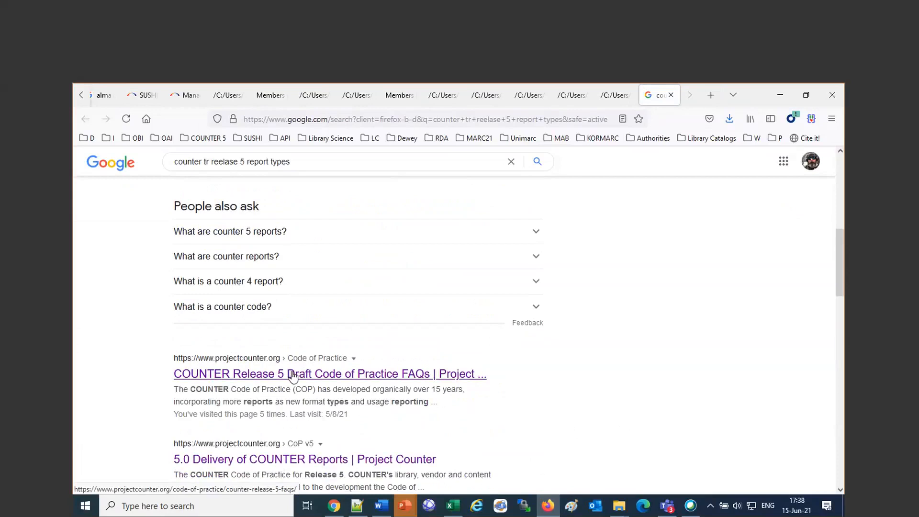
{"action": "scroll", "coordinate": [439, 375], "scroll_direction": "down", "scroll_amount": 3}
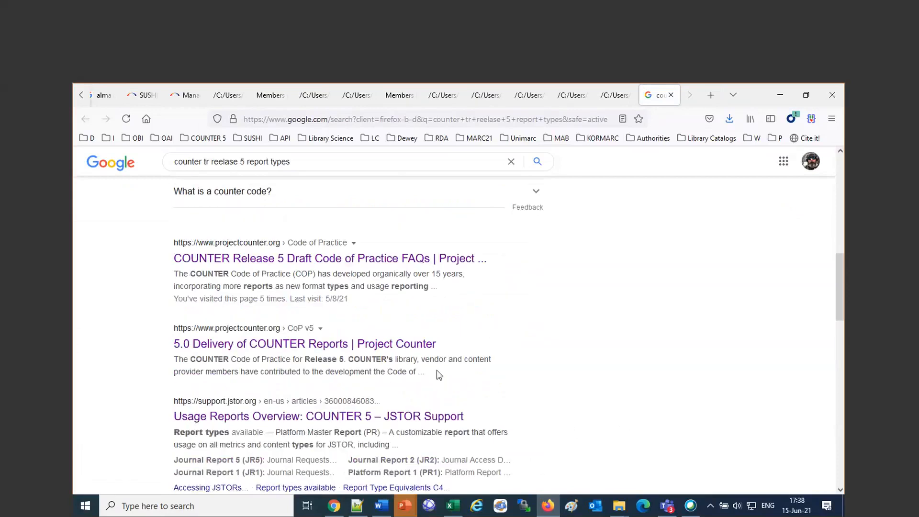
{"action": "right_click", "coordinate": [313, 421]}
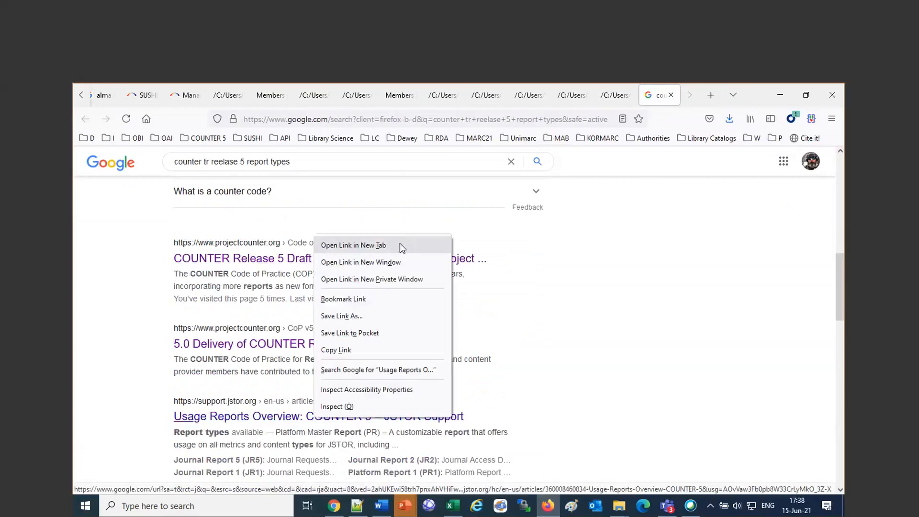
{"action": "left_click", "coordinate": [400, 245]}
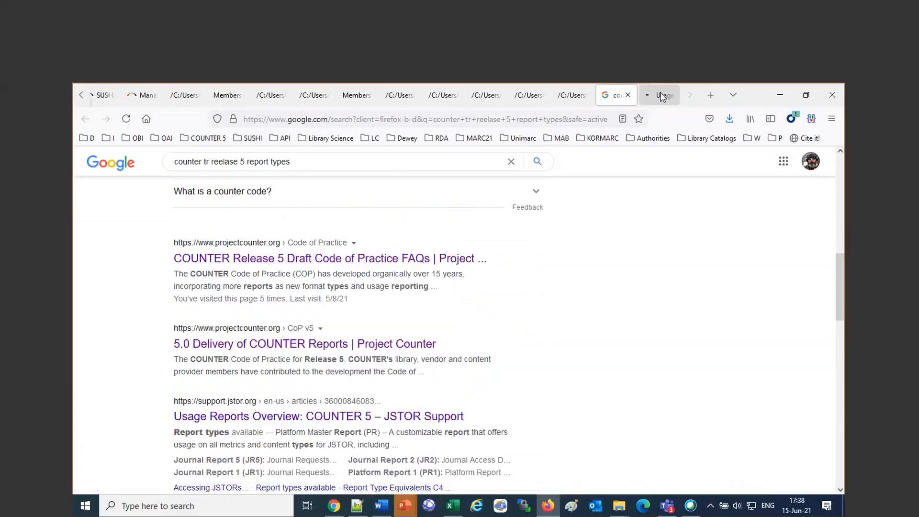
{"action": "left_click", "coordinate": [660, 95]}
Step: Find the Standard Views list in the JSTOR article and highlight its report descriptions down to Journal Usage by Access Type (TR_J3)
{"action": "scroll", "coordinate": [502, 311], "scroll_direction": "down", "scroll_amount": 15}
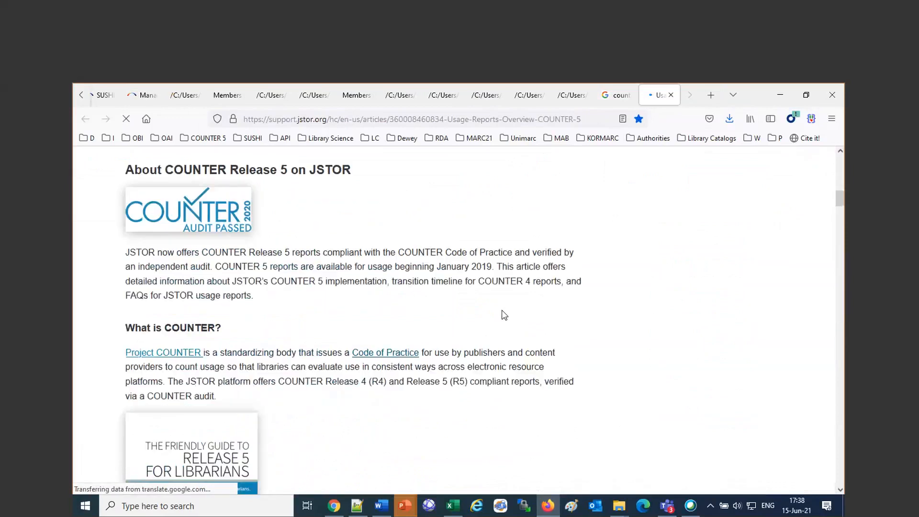
{"action": "scroll", "coordinate": [505, 316], "scroll_direction": "down", "scroll_amount": 5}
{"action": "scroll", "coordinate": [506, 317], "scroll_direction": "down", "scroll_amount": 20}
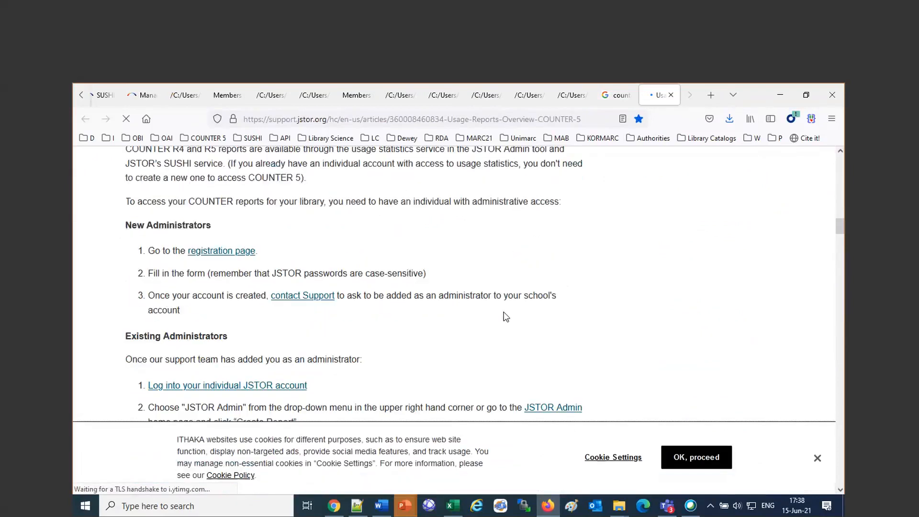
{"action": "scroll", "coordinate": [504, 317], "scroll_direction": "up", "scroll_amount": 3}
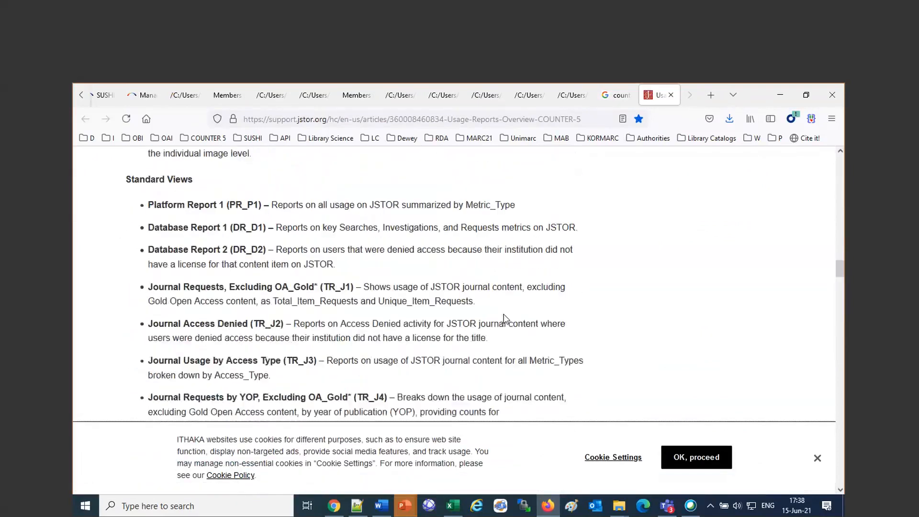
{"action": "left_click_drag", "start_coordinate": [153, 246], "coordinate": [604, 419]}
{"action": "scroll", "coordinate": [605, 419], "scroll_direction": "down", "scroll_amount": 2}
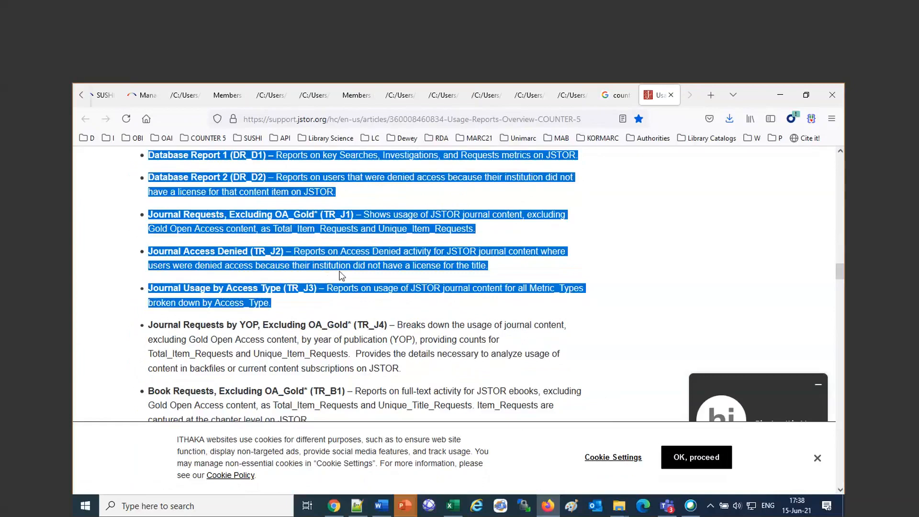
Step: Switch to the open Word document about the analytics meeting topics and close it, saving its changes
{"action": "mouse_move", "coordinate": [376, 512]}
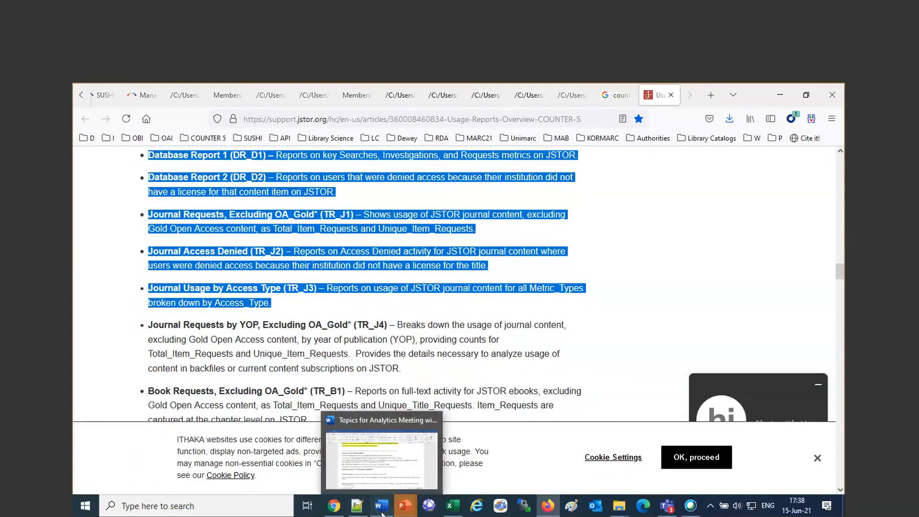
{"action": "left_click", "coordinate": [381, 489]}
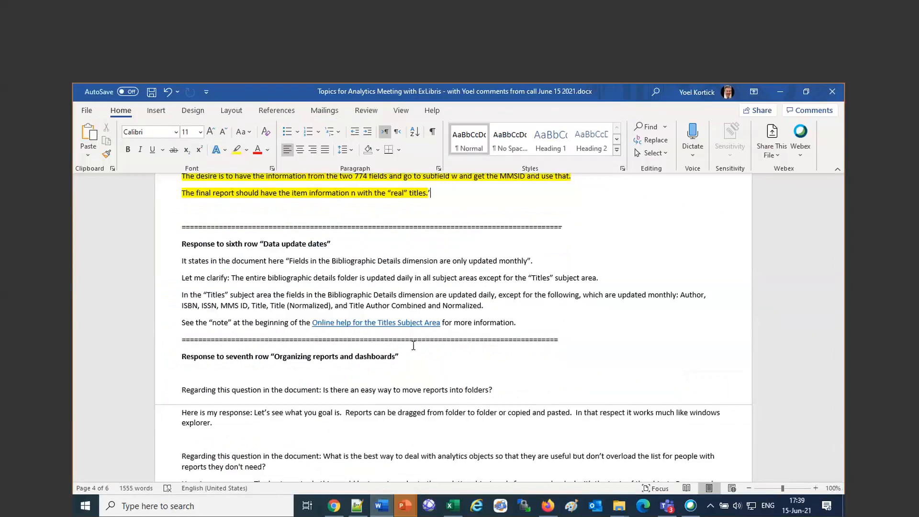
{"action": "left_click", "coordinate": [833, 93]}
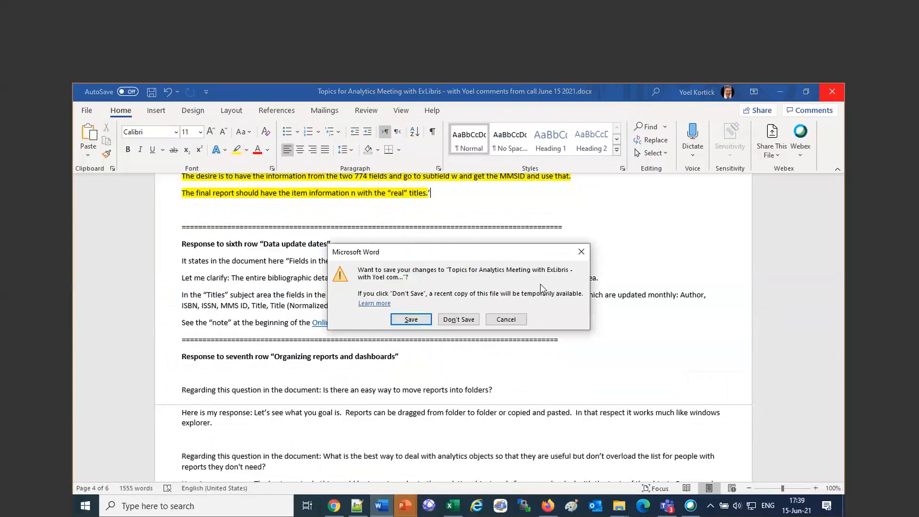
{"action": "left_click", "coordinate": [410, 319]}
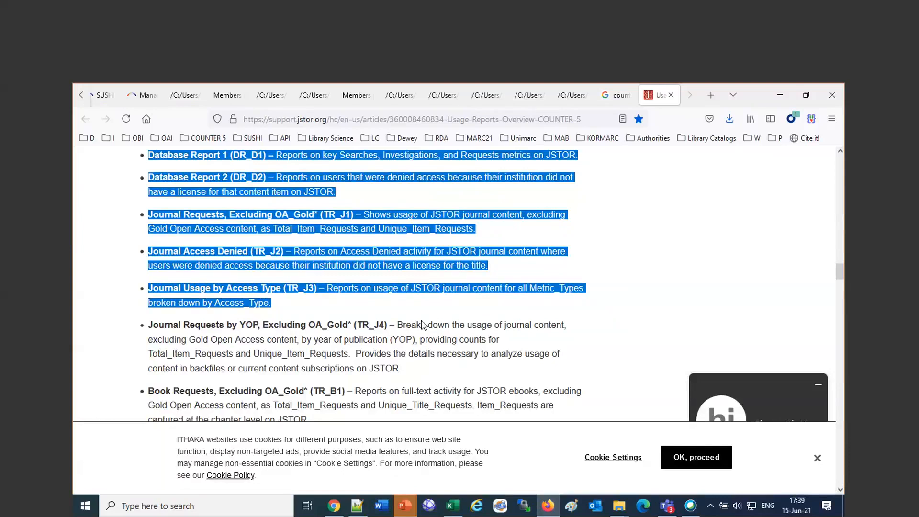
Step: Create a blank Word document and begin its text with "The COUNTER", written left to right
{"action": "left_click", "coordinate": [380, 507]}
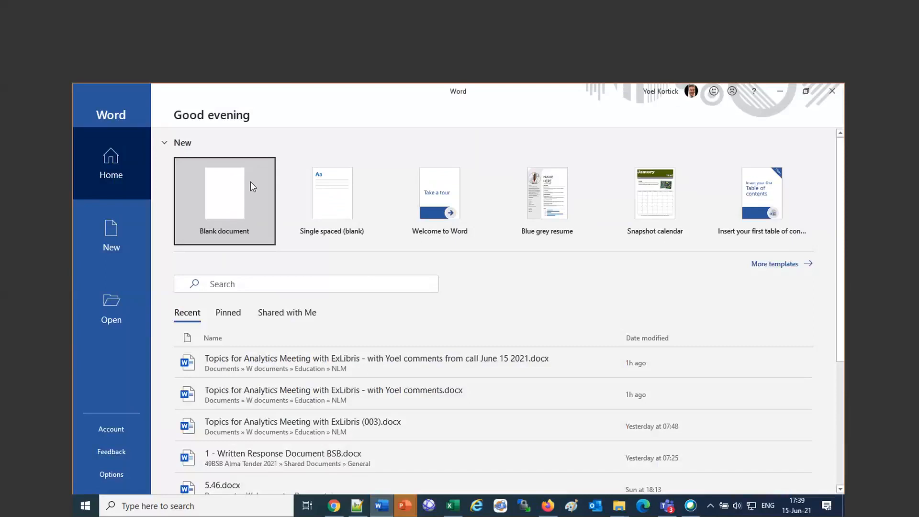
{"action": "left_click", "coordinate": [251, 184]}
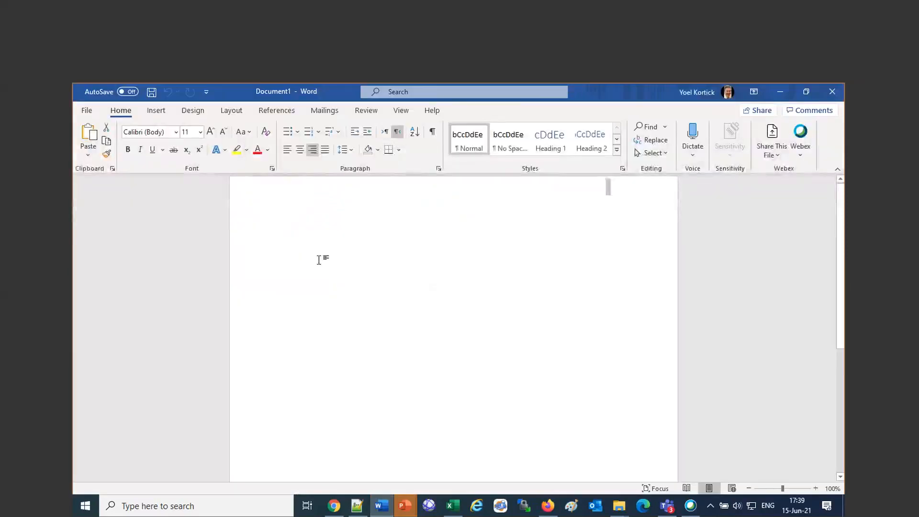
{"action": "key", "text": "alt+shift"}
{"action": "type", "text": "יקד"}
{"action": "key", "text": "BackSpace"}
{"action": "key", "text": "BackSpace"}
{"action": "key", "text": "alt+shift"}
{"action": "type", "text": "The"}
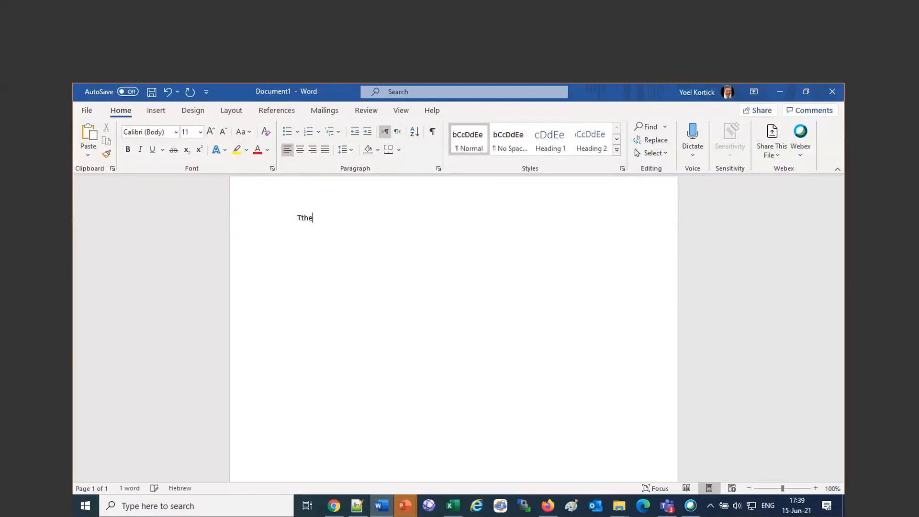
{"action": "type", "text": " COUNTER"}
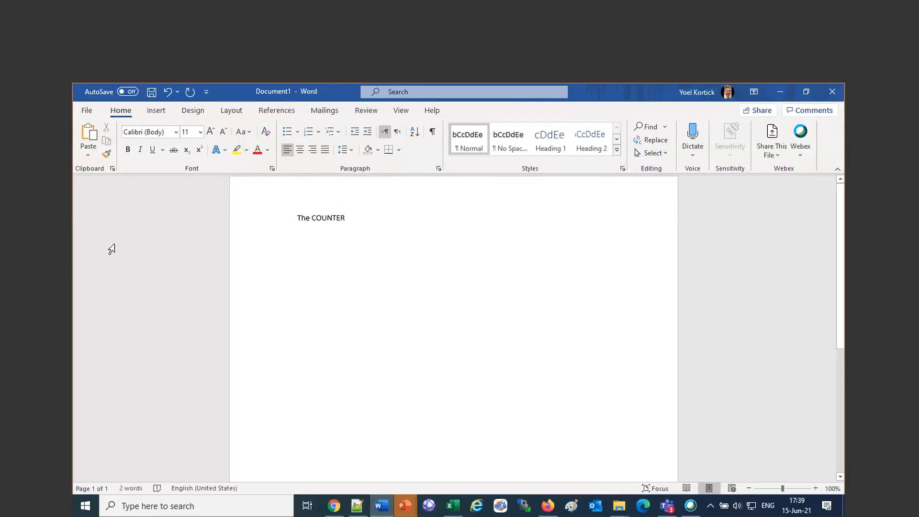
Step: Enlarge all the document's text to 20 pt and return to the end of the line
{"action": "key", "text": "ctrl+a"}
{"action": "left_click", "coordinate": [211, 131]}
{"action": "left_click", "coordinate": [211, 132]}
{"action": "left_click", "coordinate": [211, 131]}
{"action": "left_click", "coordinate": [210, 132]}
{"action": "left_click", "coordinate": [210, 132]}
{"action": "left_click", "coordinate": [402, 234]}
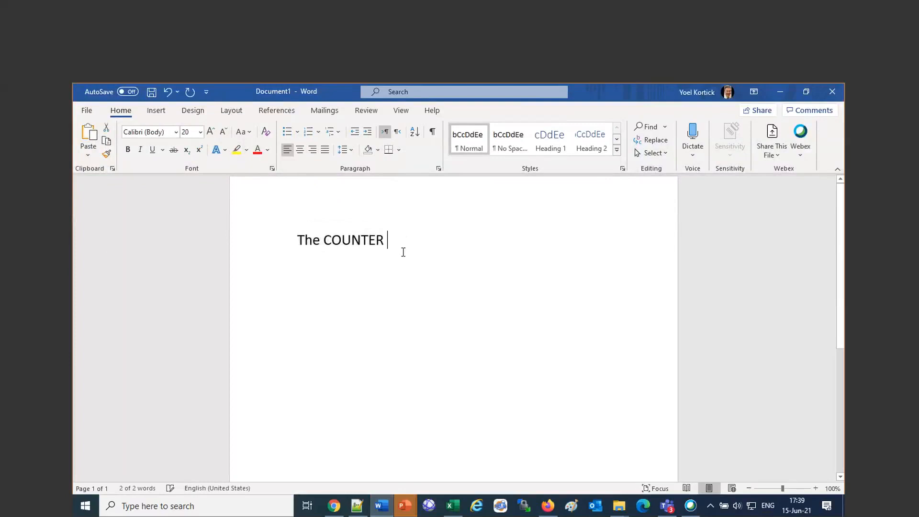
Step: Complete the opening sentence so it reads "The COUNTER data is available in Alma Analytics in two subject areas:"
{"action": "type", "text": "data is ava"}
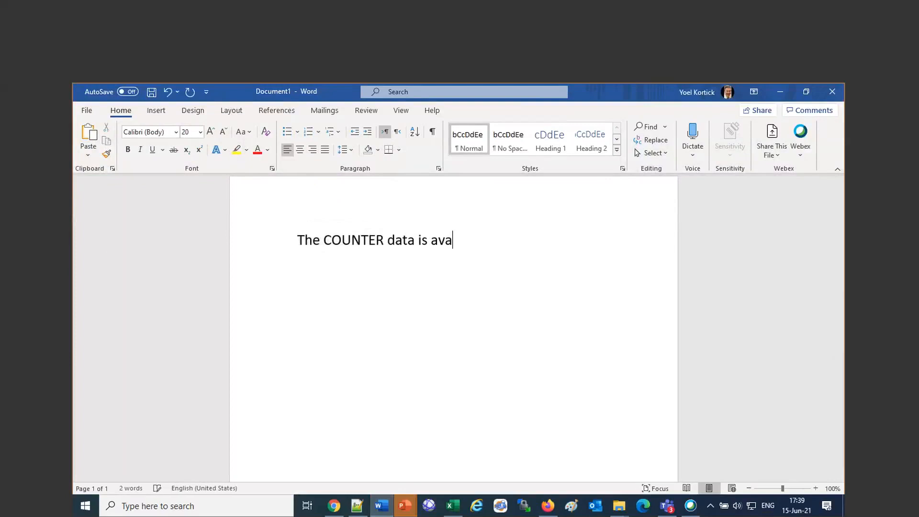
{"action": "type", "text": "ilable in Alma Analytics "}
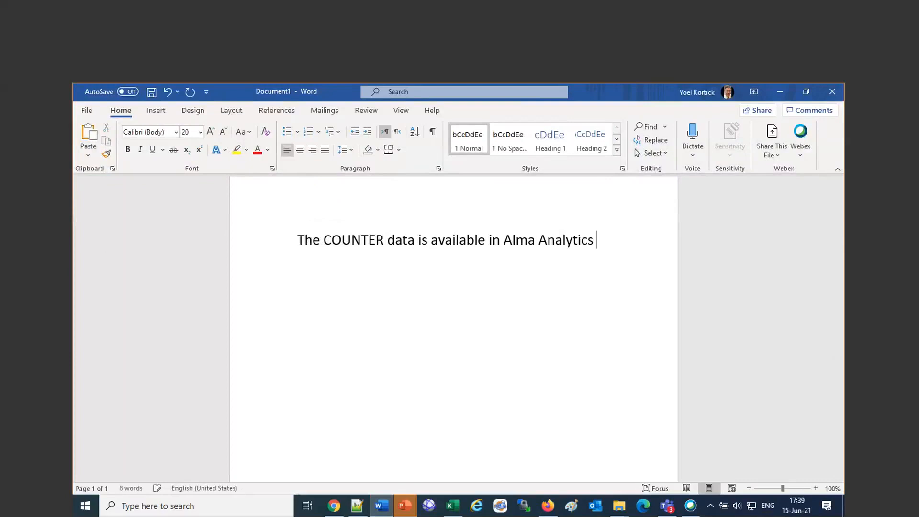
{"action": "type", "text": "in two subject"}
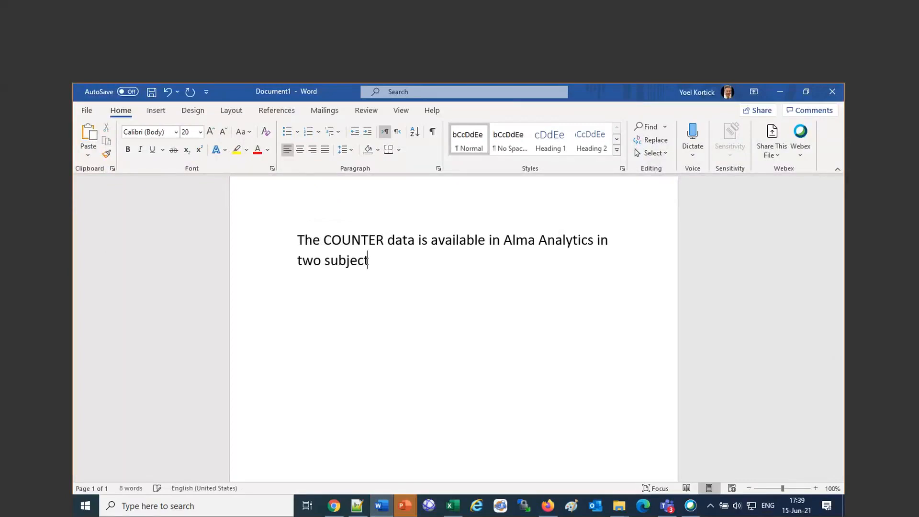
{"action": "type", "text": " areas:"}
Step: Add the lines "Usage data" and "E-Inventory" below the sentence, correcting the spelling of the second line
{"action": "key", "text": "Return"}
{"action": "type", "text": "Usage data"}
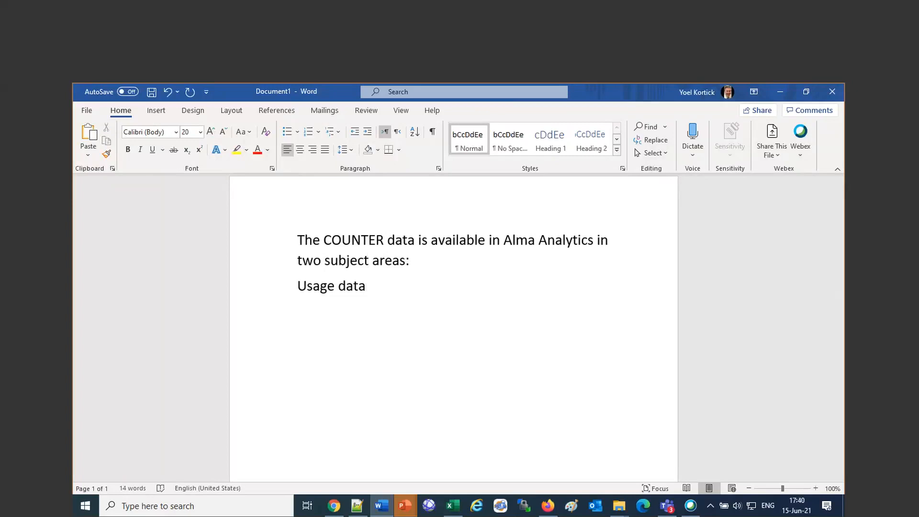
{"action": "type", "text": "E-Invcentoiry"}
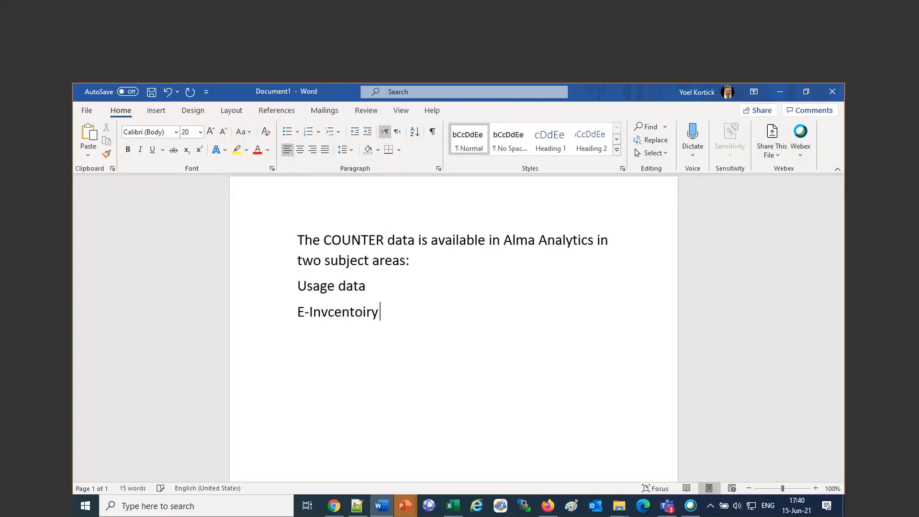
{"action": "right_click", "coordinate": [350, 314]}
{"action": "left_click", "coordinate": [416, 328]}
Step: Turn the "Usage data" and "E-Inventory" lines into a numbered list
{"action": "left_click_drag", "start_coordinate": [392, 318], "coordinate": [271, 280]}
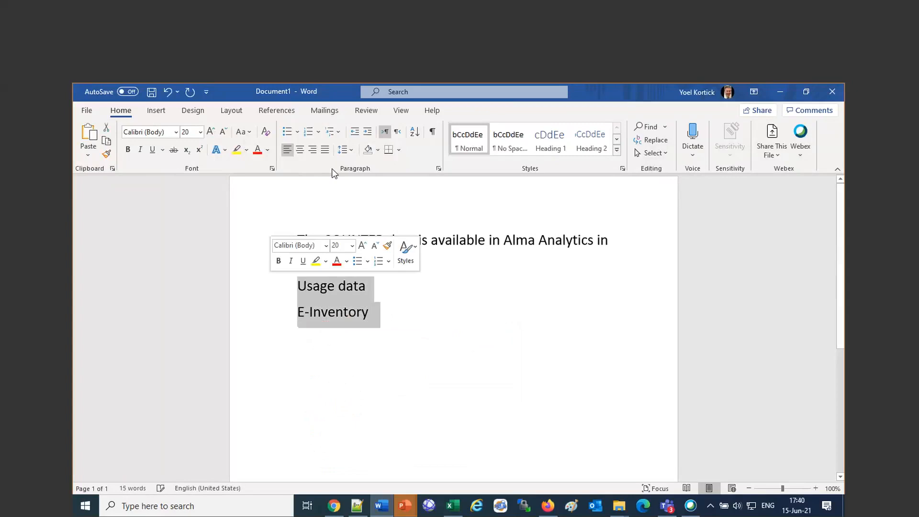
{"action": "left_click", "coordinate": [307, 132]}
{"action": "left_click", "coordinate": [412, 311]}
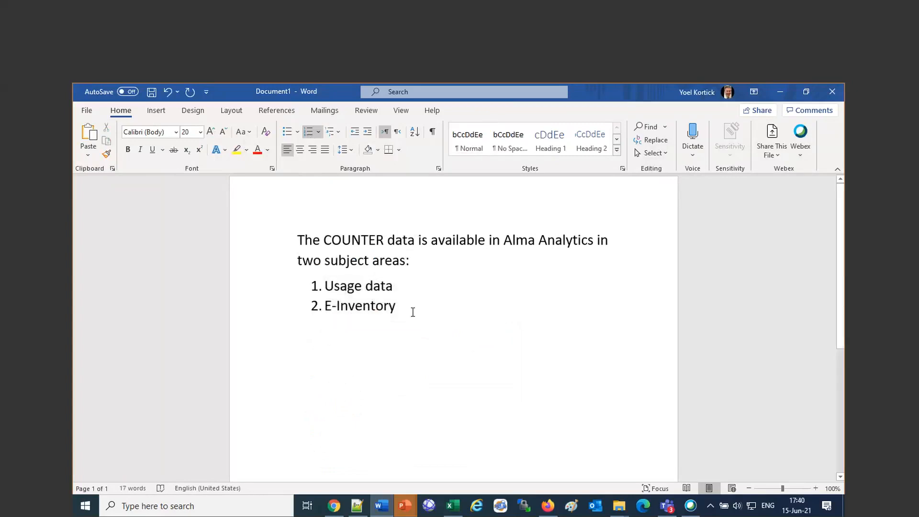
Step: Start a paragraph below the list reading "The usage data subject area contains all COUNTER data from all loaded COUNTER reports"
{"action": "key", "text": "Return"}
{"action": "key", "text": "Return"}
{"action": "type", "text": "Th"}
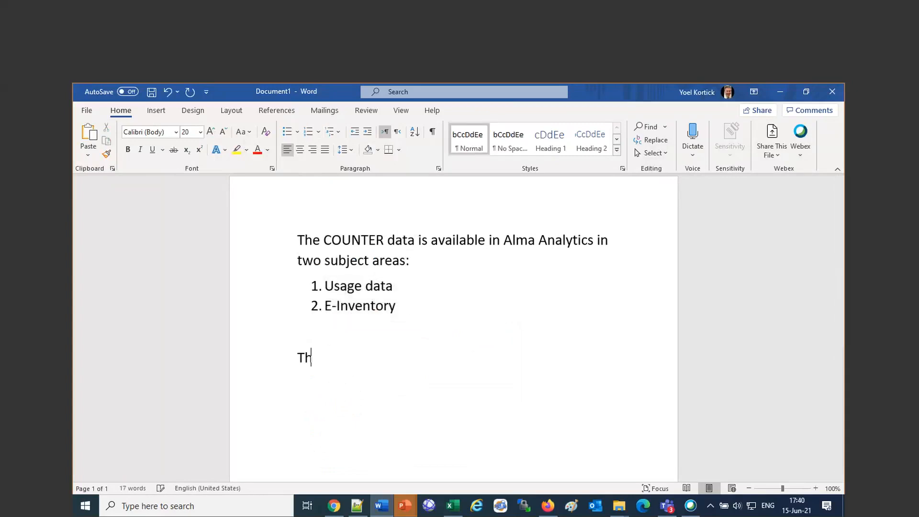
{"action": "type", "text": "e usage data subject a"}
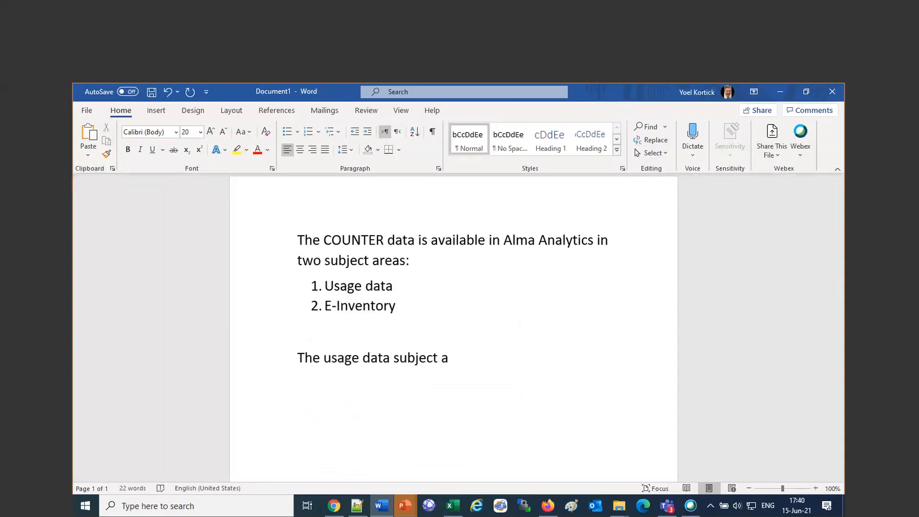
{"action": "type", "text": "rea is"}
{"action": "key", "text": "BackSpace"}
{"action": "key", "text": "BackSpace"}
{"action": "key", "text": "BackSpace"}
{"action": "type", "text": "conmtasins"}
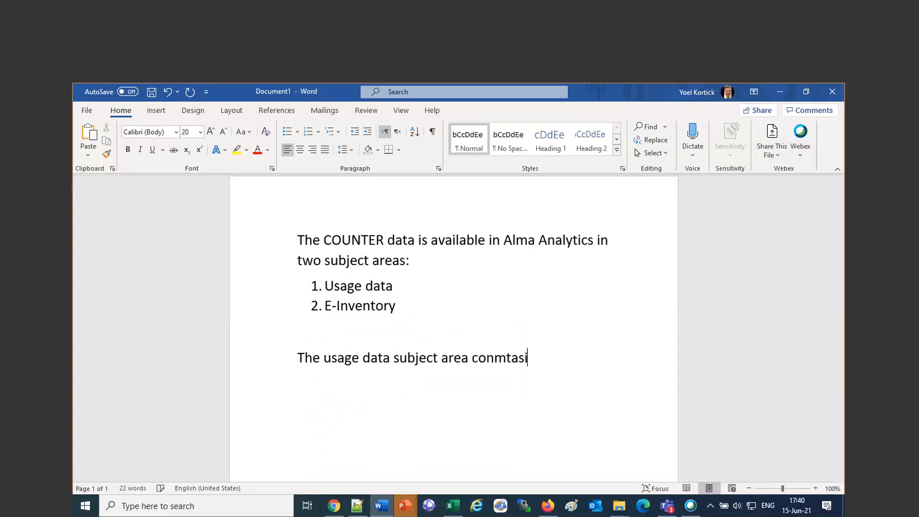
{"action": "key", "text": "BackSpace"}
{"action": "key", "text": "BackSpace"}
{"action": "key", "text": "BackSpace"}
{"action": "key", "text": "BackSpace"}
{"action": "key", "text": "BackSpace"}
{"action": "key", "text": "BackSpace"}
{"action": "key", "text": "BackSpace"}
{"action": "type", "text": "tains all COUN"}
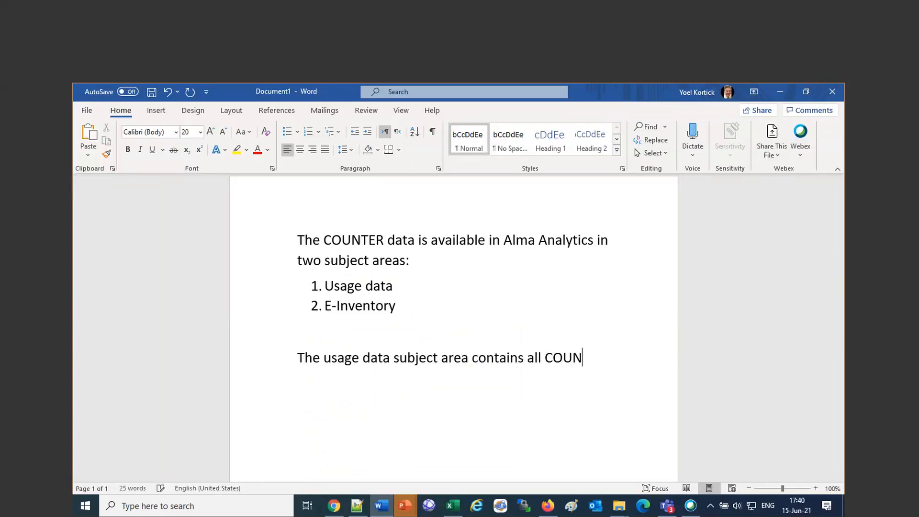
{"action": "type", "text": "TER data from"}
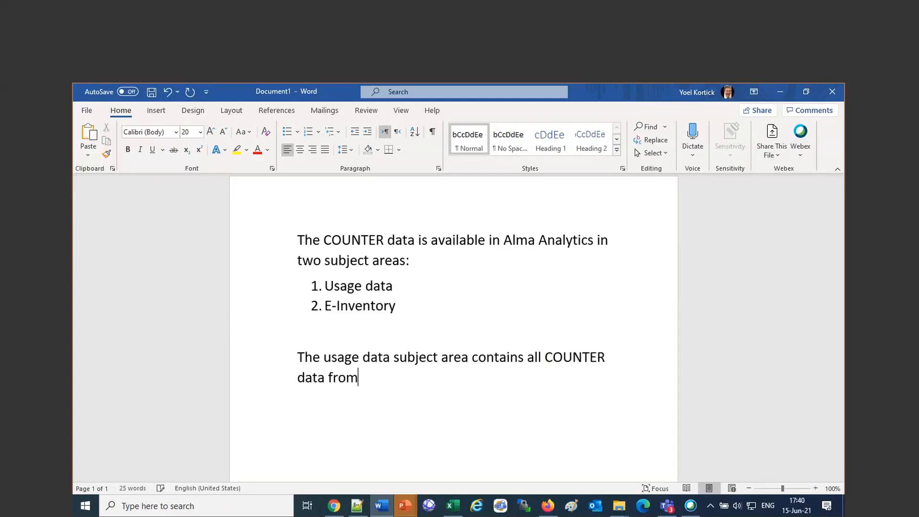
{"action": "type", "text": " all loaded COUNTER reports"}
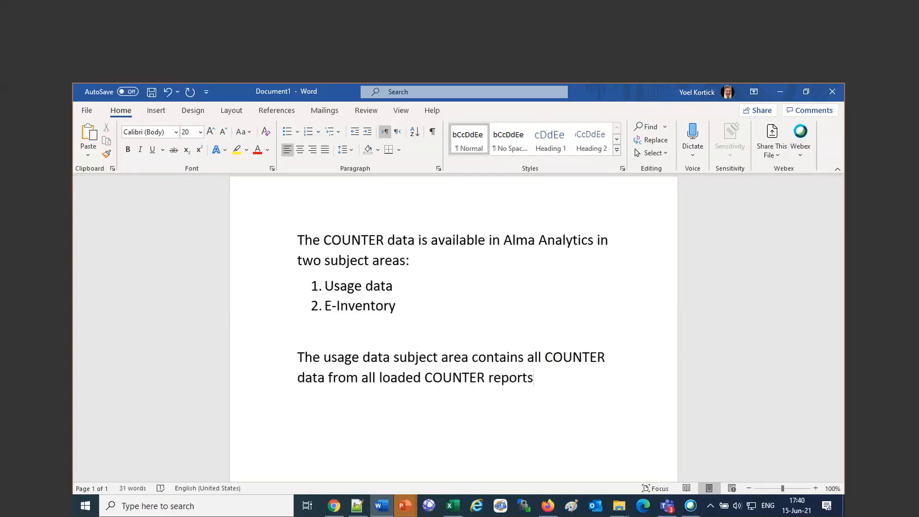
Step: Extend the usage data sentence with a clause saying this holds regardless of whether or not the resource exists in Alma
{"action": "type", "text": " regardless iof whet"}
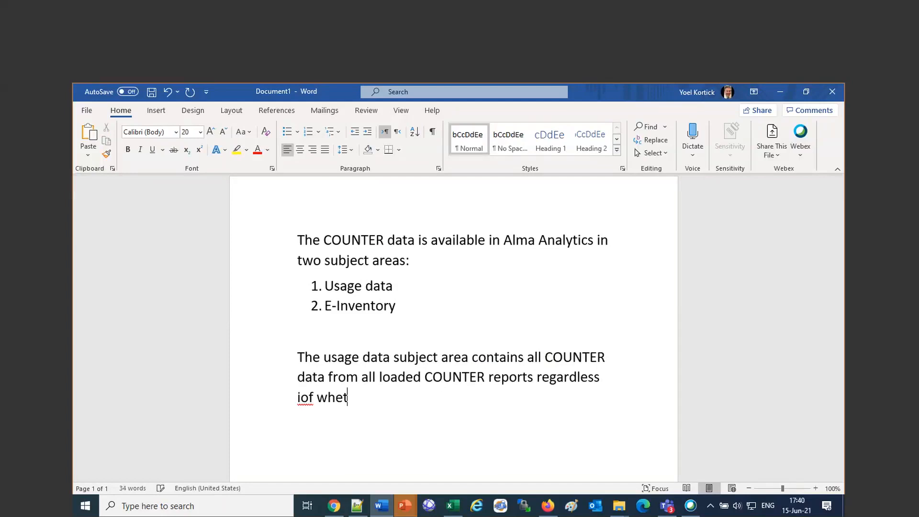
{"action": "type", "text": "her ior not the r"}
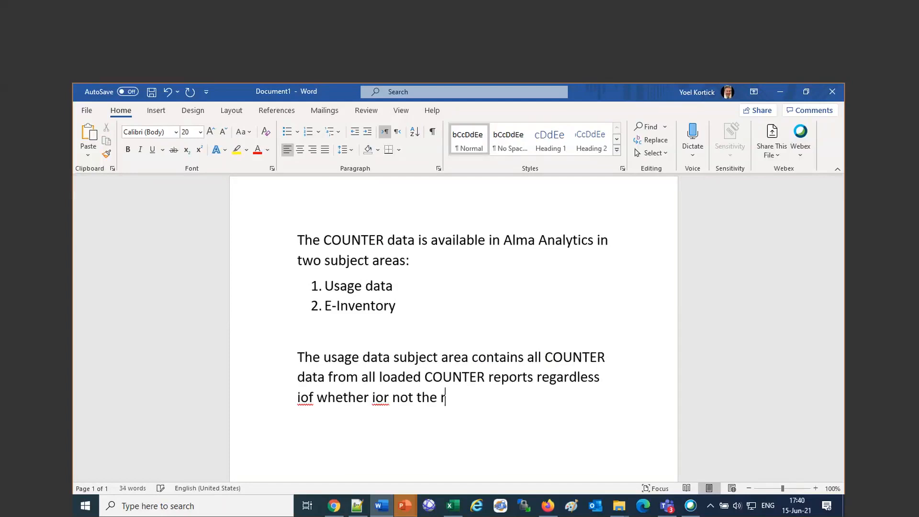
{"action": "type", "text": "esource exists in Alkma"}
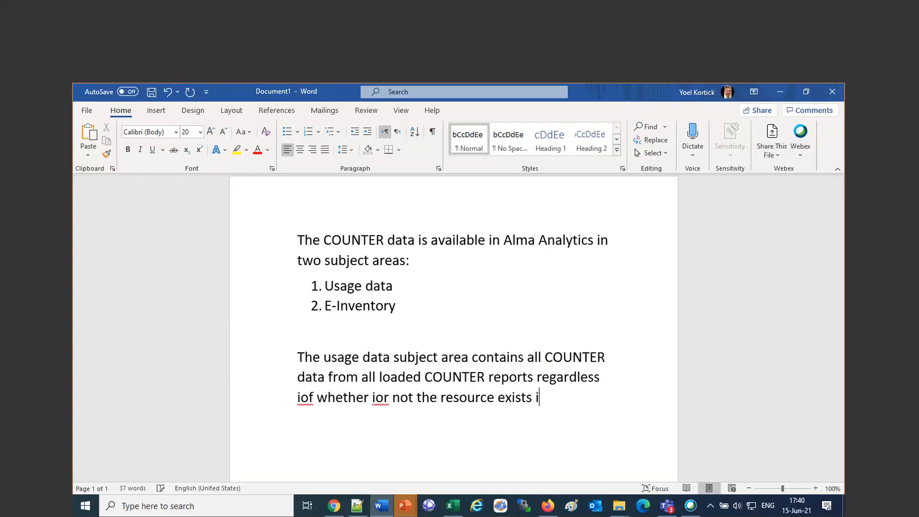
{"action": "key", "text": "Return"}
{"action": "key", "text": "Return"}
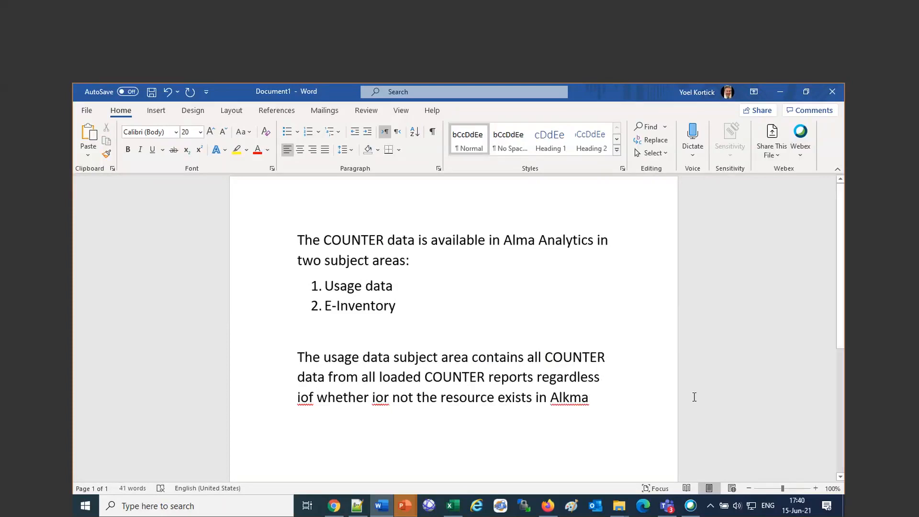
Step: Correct the misspelled words in the usage data paragraph: "Alkma" to "Alma", "ior" to "or" and "iof" to "if"
{"action": "right_click", "coordinate": [579, 399]}
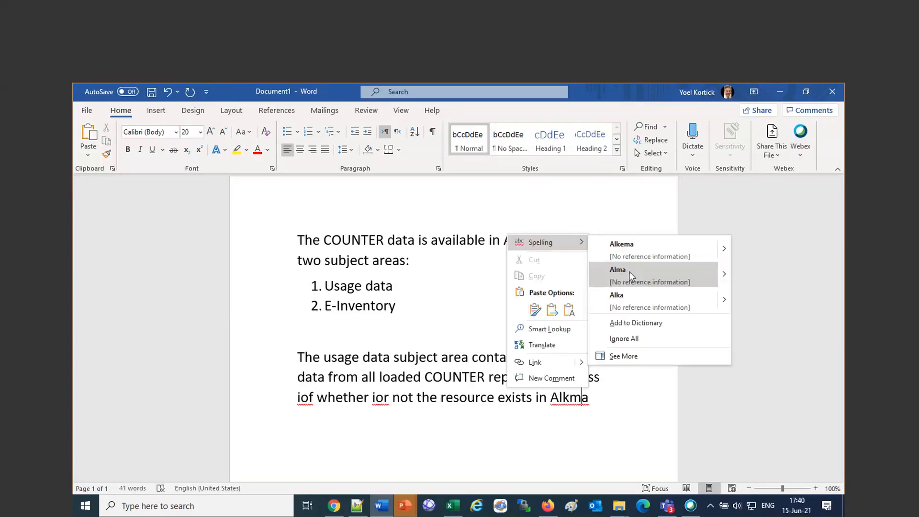
{"action": "left_click", "coordinate": [629, 271]}
{"action": "left_click", "coordinate": [375, 397]}
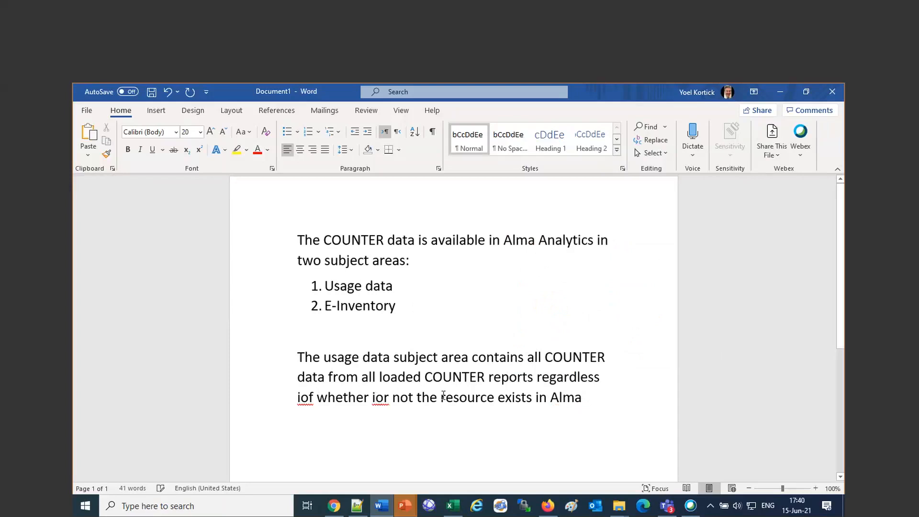
{"action": "key", "text": "BackSpace"}
{"action": "left_click", "coordinate": [307, 398]}
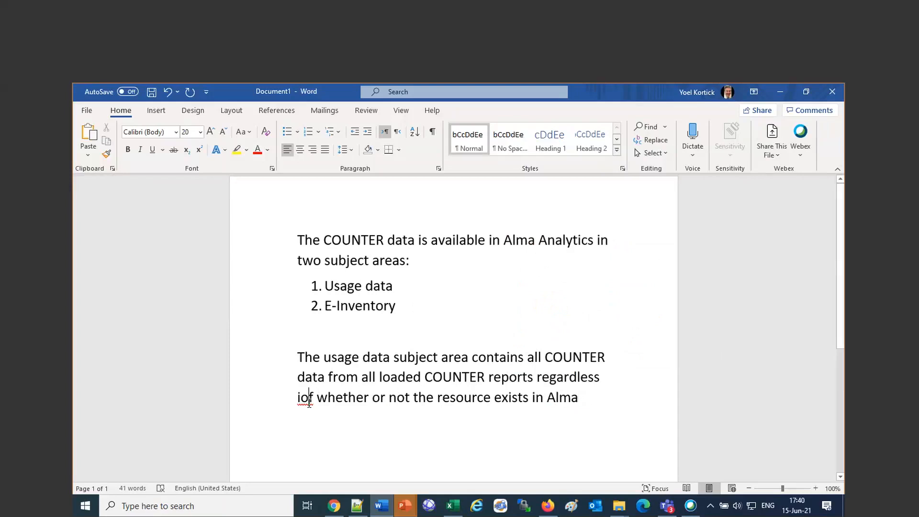
{"action": "key", "text": "BackSpace"}
Step: Duplicate the usage data paragraph below itself, separated by a blank line, and change "if" to "of" in the original paragraph
{"action": "double_click", "coordinate": [257, 354]}
{"action": "key", "text": "ctrl+c"}
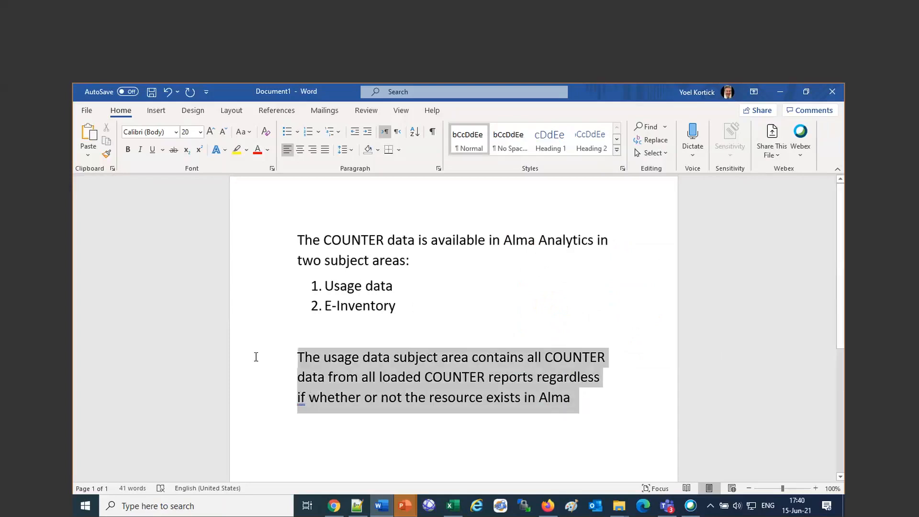
{"action": "left_click", "coordinate": [574, 397]}
{"action": "key", "text": "Return"}
{"action": "key", "text": "Return"}
{"action": "key", "text": "ctrl+v"}
{"action": "scroll", "coordinate": [583, 395], "scroll_direction": "down", "scroll_amount": 1}
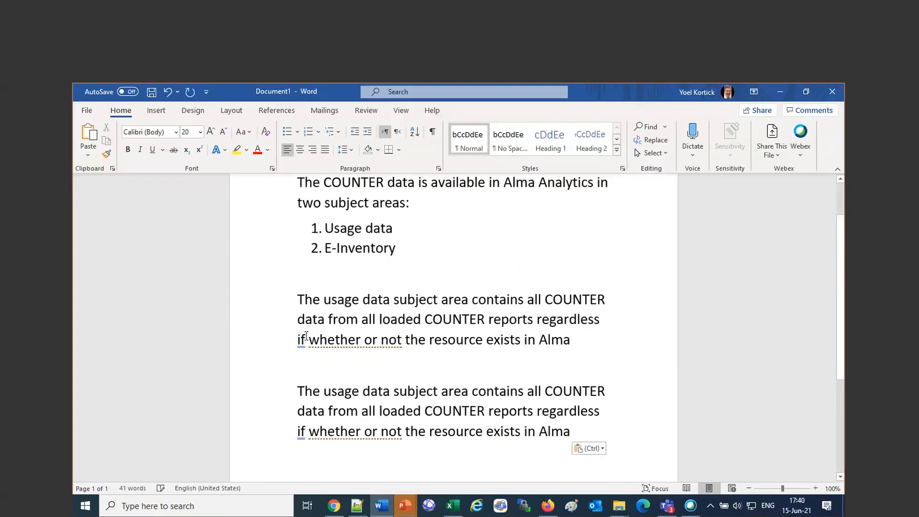
{"action": "key", "text": "BackSpace"}
{"action": "type", "text": "o"}
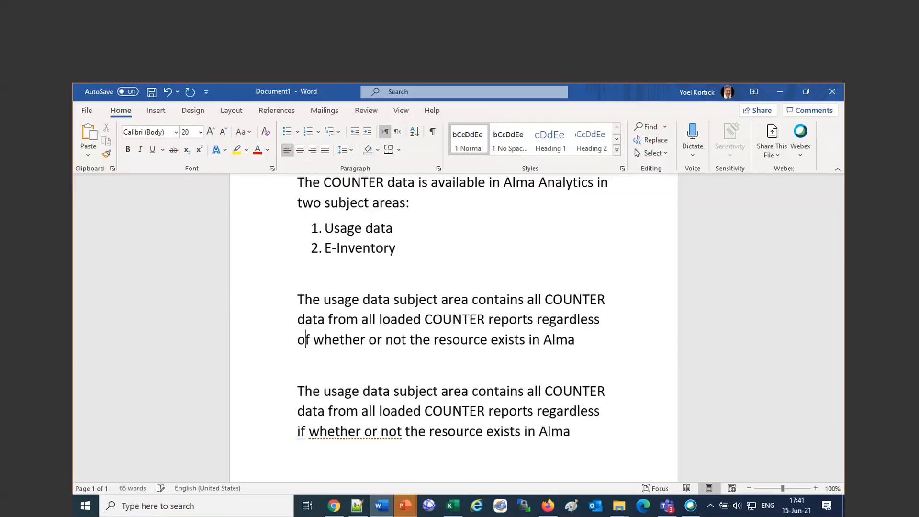
Step: In the copied paragraph, replace "usage data" with "E-Inventory" and delete "all" before the first "COUNTER"
{"action": "left_click_drag", "start_coordinate": [330, 393], "coordinate": [378, 394]}
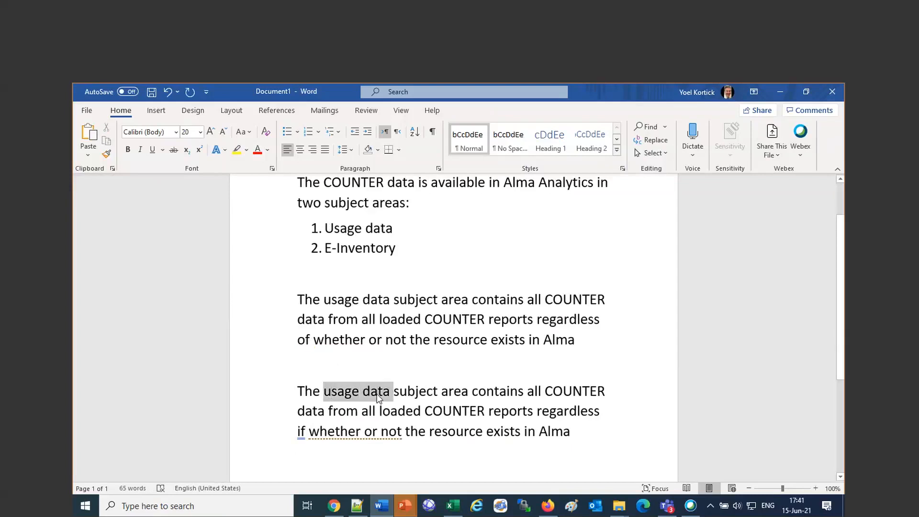
{"action": "type", "text": "E-Inventory"}
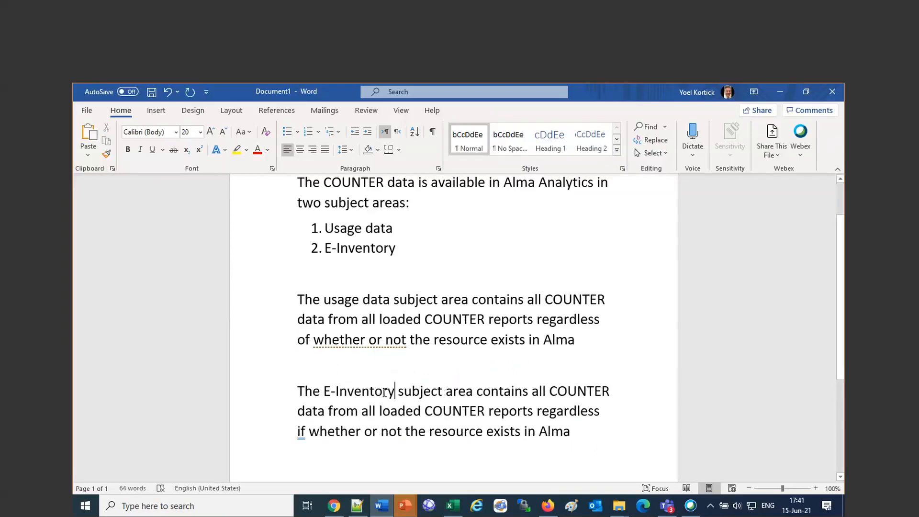
{"action": "double_click", "coordinate": [535, 398]}
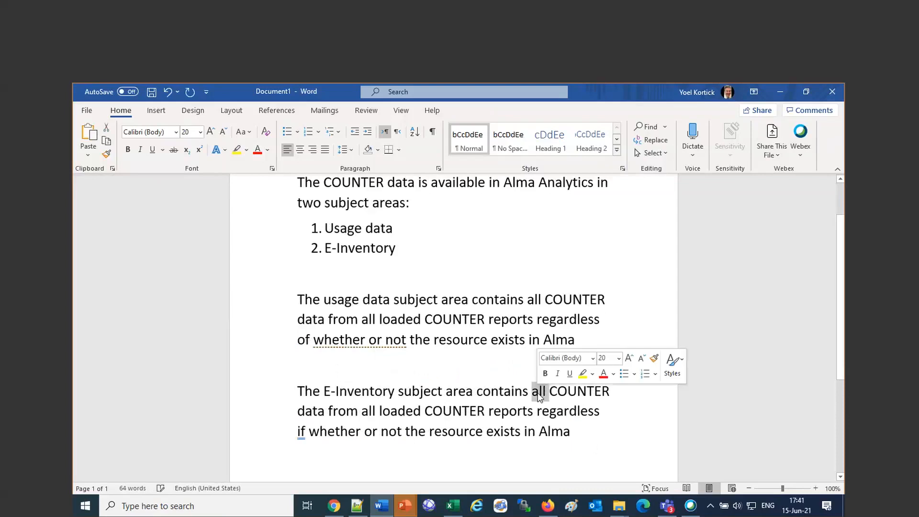
{"action": "key", "text": "Delete"}
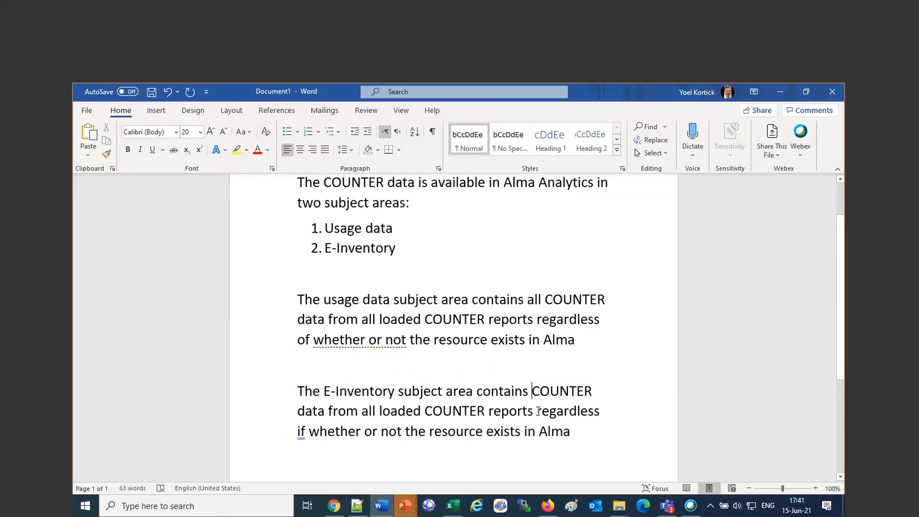
Step: Rewrite the ending of the E-Inventory paragraph as "only for resources which exist in Alma", and select both explanatory paragraphs
{"action": "left_click", "coordinate": [537, 411]}
{"action": "type", "text": "only for reso"}
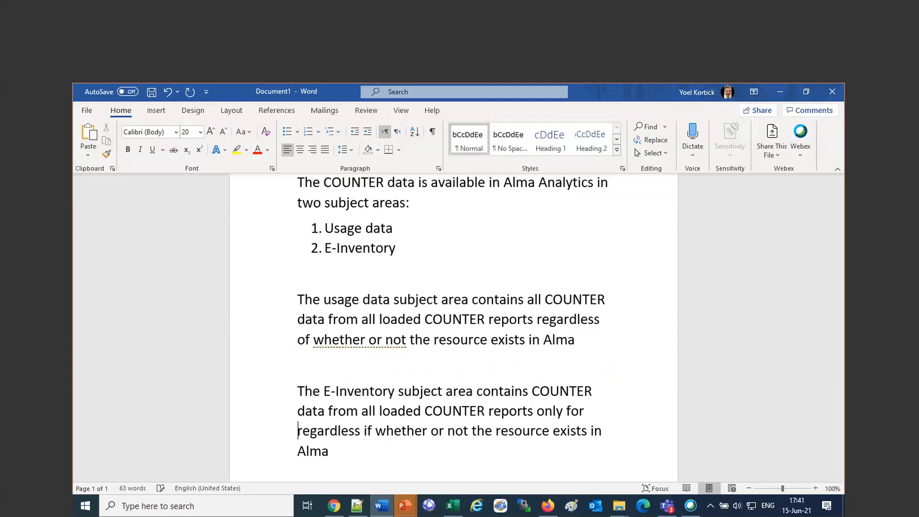
{"action": "type", "text": "urces wh"}
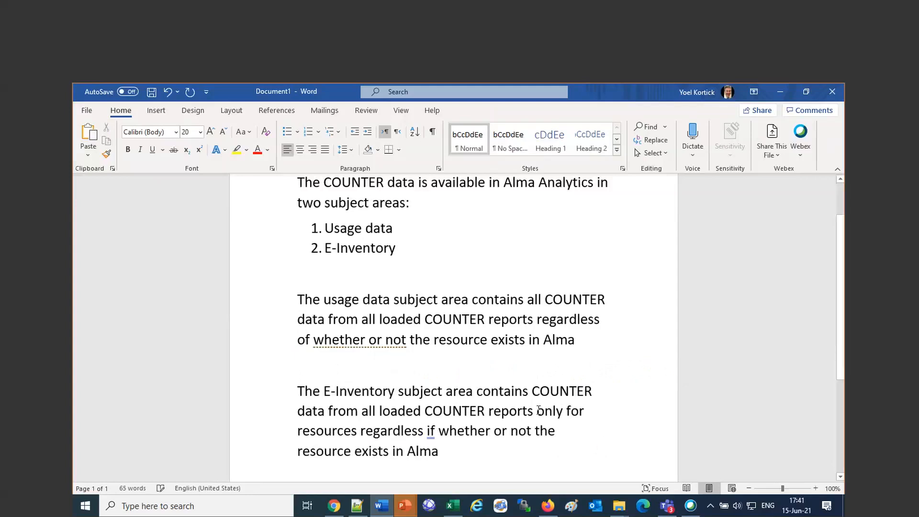
{"action": "type", "text": "ich"}
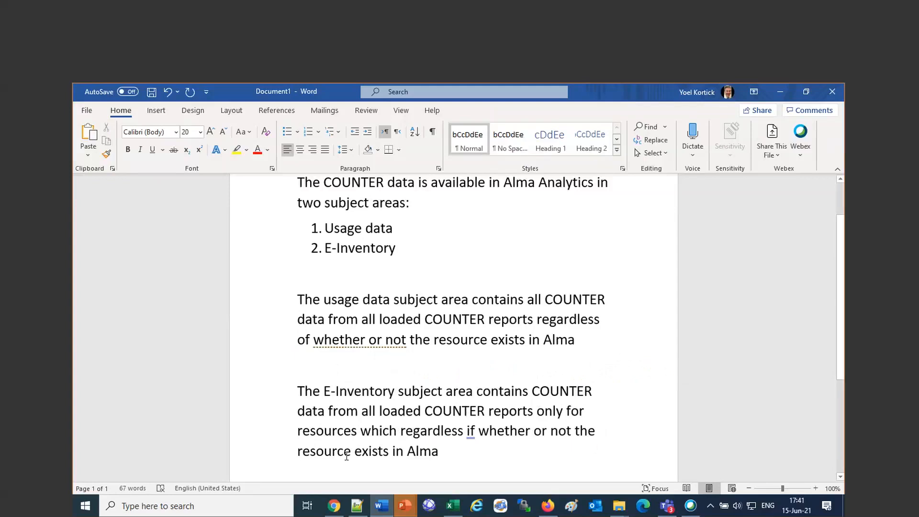
{"action": "left_click_drag", "start_coordinate": [400, 431], "coordinate": [350, 457]}
{"action": "key", "text": "Delete"}
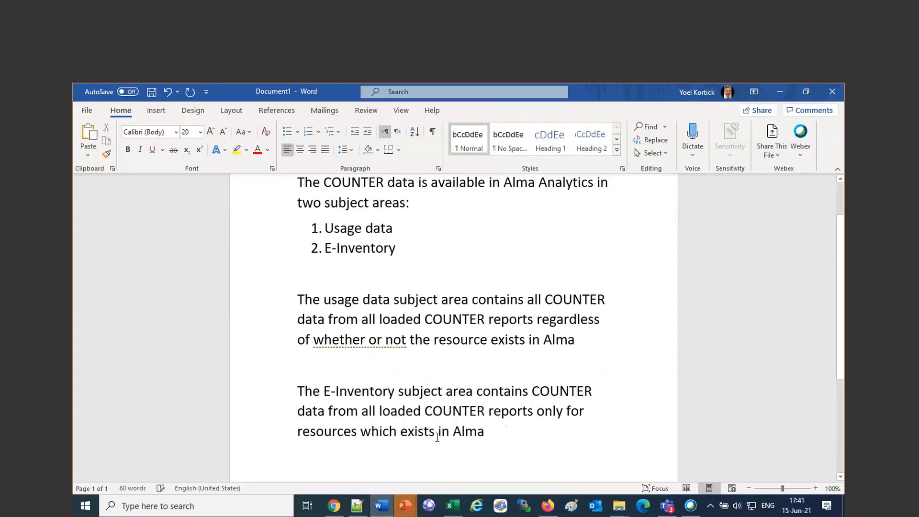
{"action": "left_click", "coordinate": [438, 429]}
{"action": "key", "text": "BackSpace"}
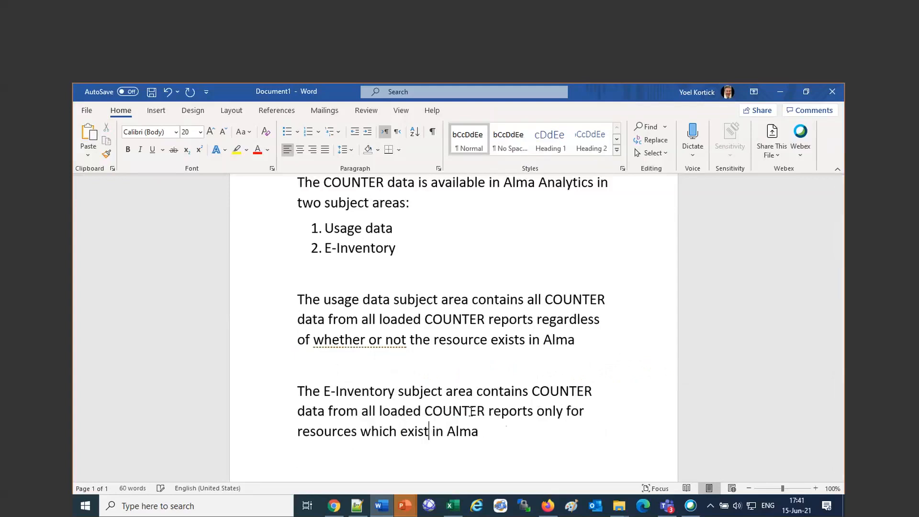
{"action": "left_click_drag", "start_coordinate": [515, 438], "coordinate": [293, 309]}
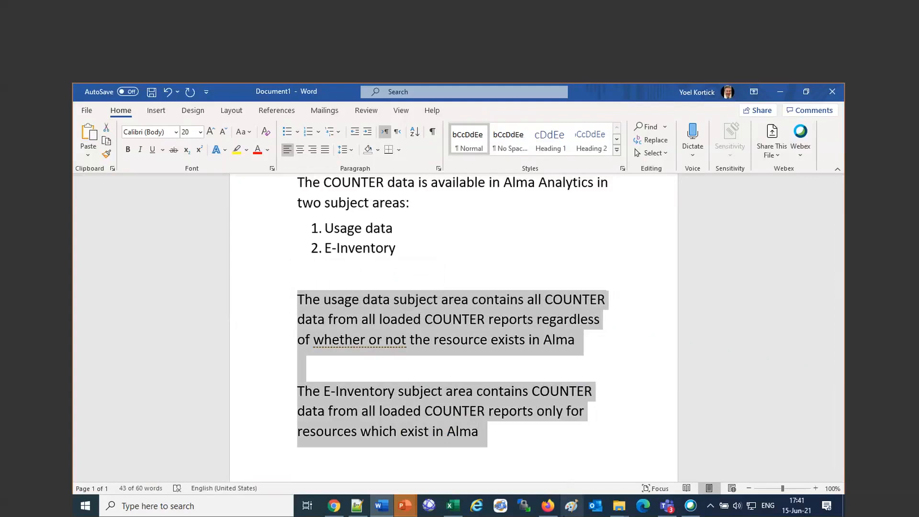
Step: Switch to Alma in Chrome and download the BioOne tr_j1:R5 usage file for May 2021 from the uploaded files
{"action": "left_click", "coordinate": [334, 506]}
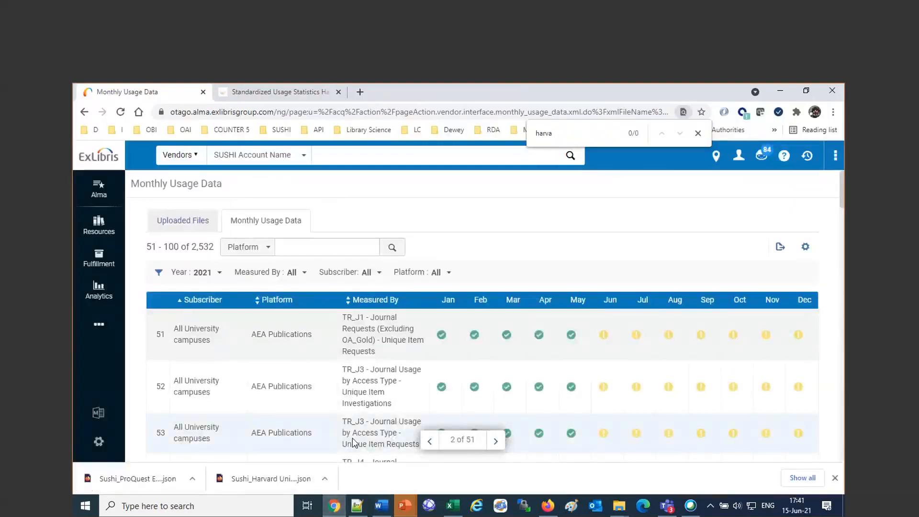
{"action": "left_click", "coordinate": [193, 233]}
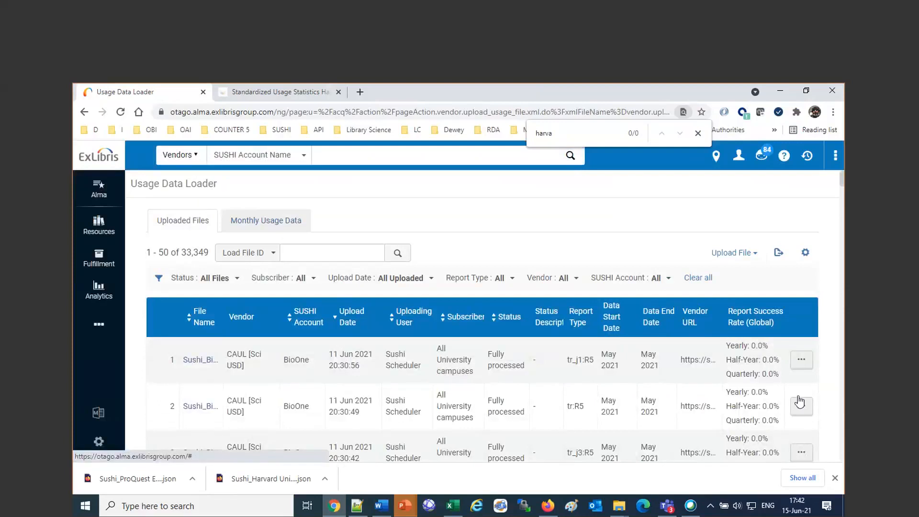
{"action": "left_click", "coordinate": [804, 363]}
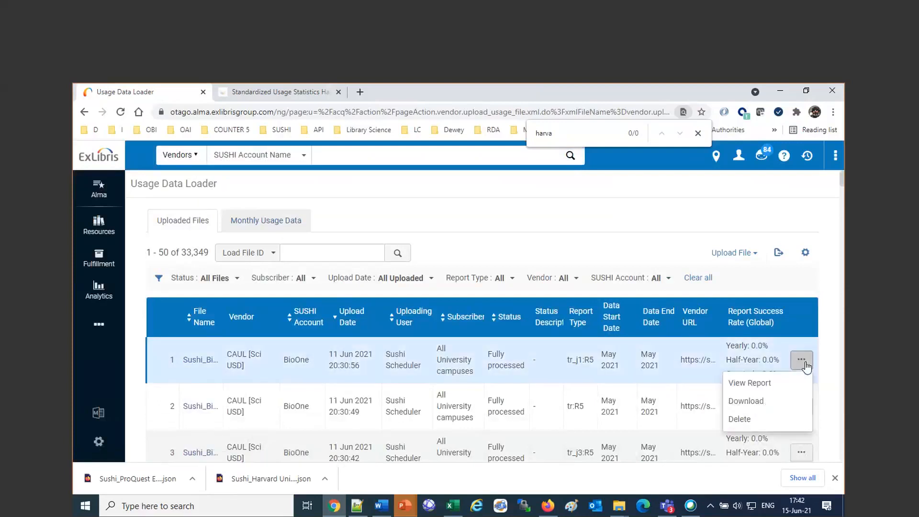
{"action": "left_click", "coordinate": [745, 403]}
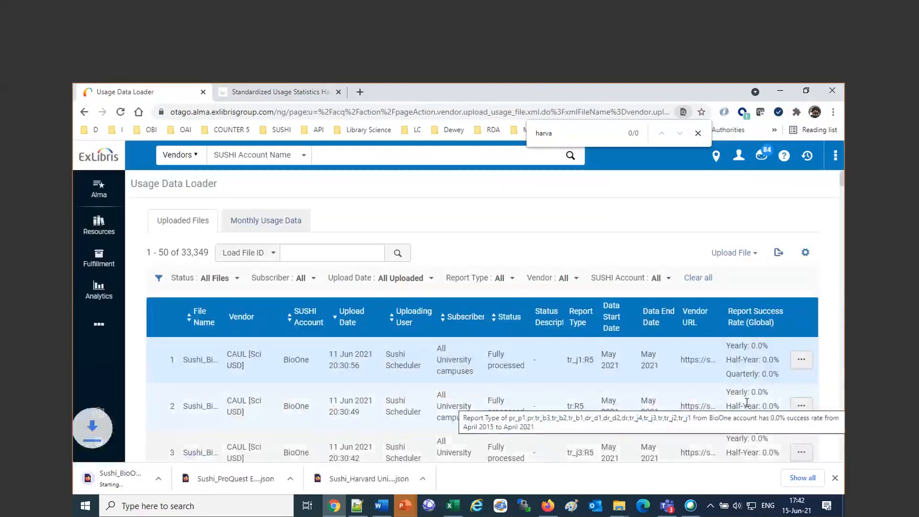
Step: Show the downloaded BioOne tr_j1 JSON file in its folder
{"action": "left_click", "coordinate": [193, 480]}
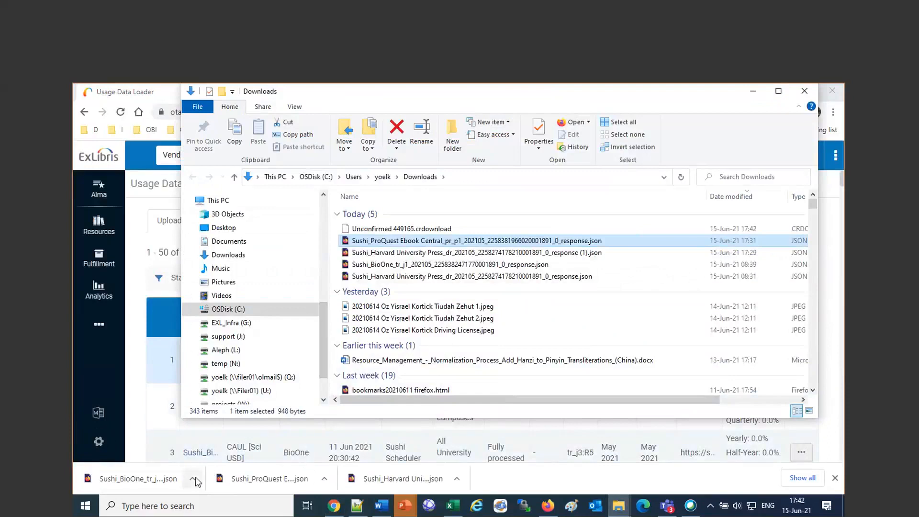
{"action": "left_click", "coordinate": [194, 478]}
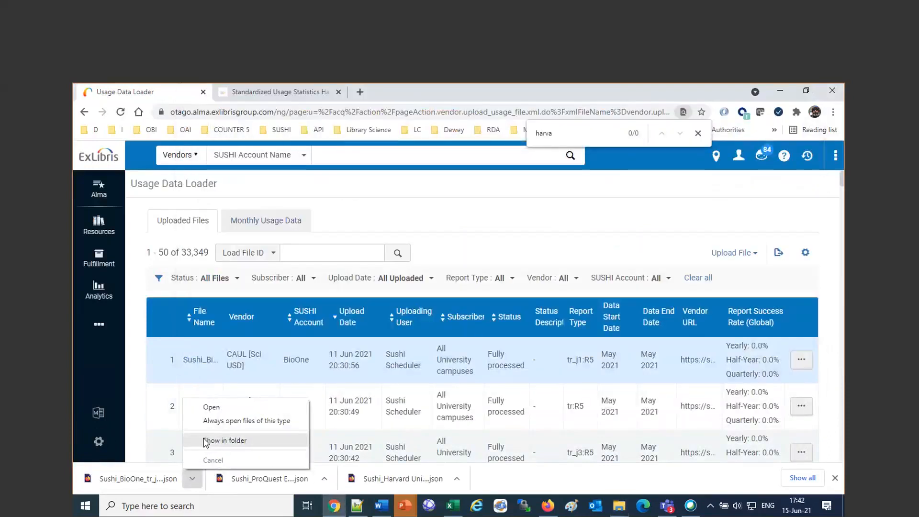
{"action": "left_click", "coordinate": [206, 441]}
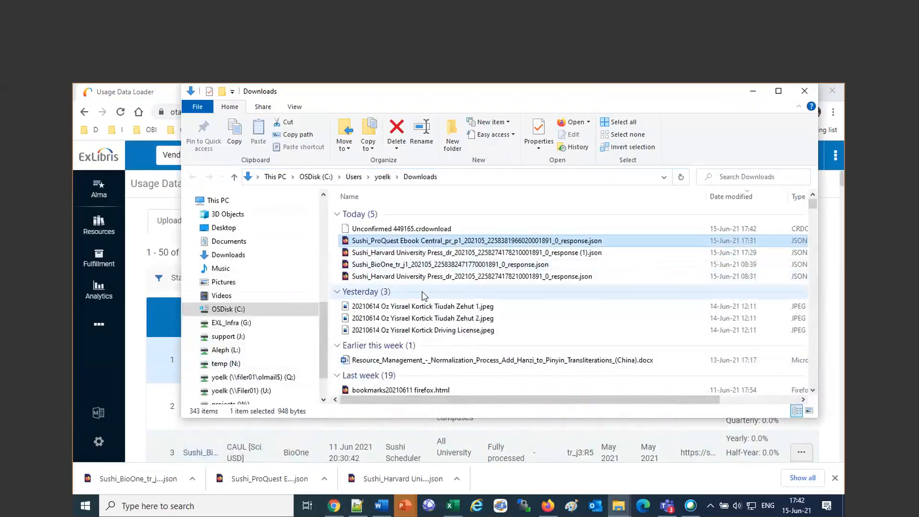
Step: Open the downloaded BioOne tr_j1 JSON file in Firefox and copy the journal title "African Entomology"
{"action": "left_click", "coordinate": [192, 480]}
{"action": "left_click", "coordinate": [228, 406]}
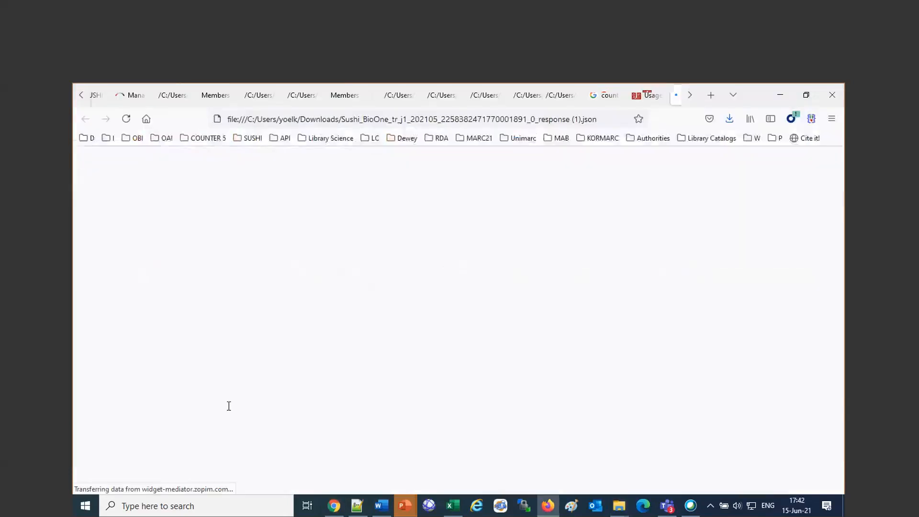
{"action": "scroll", "coordinate": [374, 294], "scroll_direction": "down", "scroll_amount": 2}
{"action": "scroll", "coordinate": [375, 293], "scroll_direction": "down", "scroll_amount": 10}
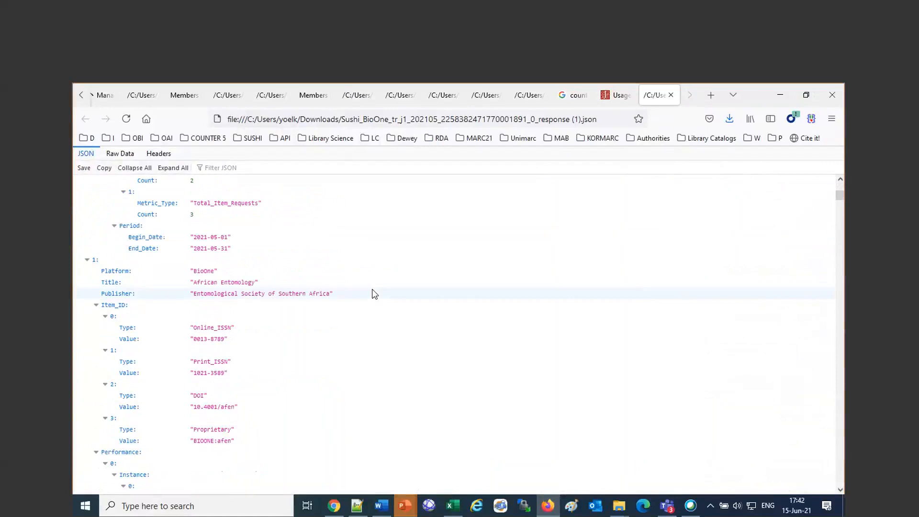
{"action": "left_click_drag", "start_coordinate": [197, 282], "coordinate": [257, 282]}
{"action": "key", "text": "ctrl+c"}
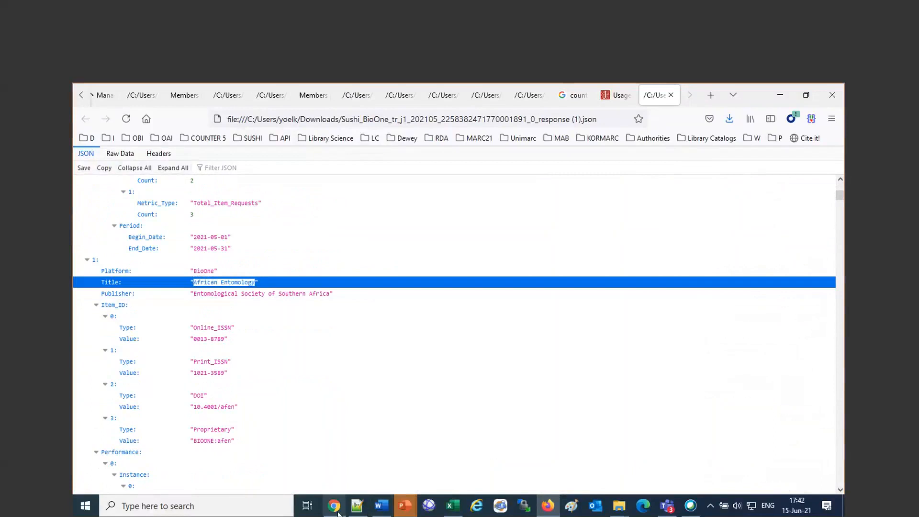
Step: Switch to Alma in Chrome, search all titles by title for "African Entomology", and open Design Analytics
{"action": "left_click", "coordinate": [334, 505]}
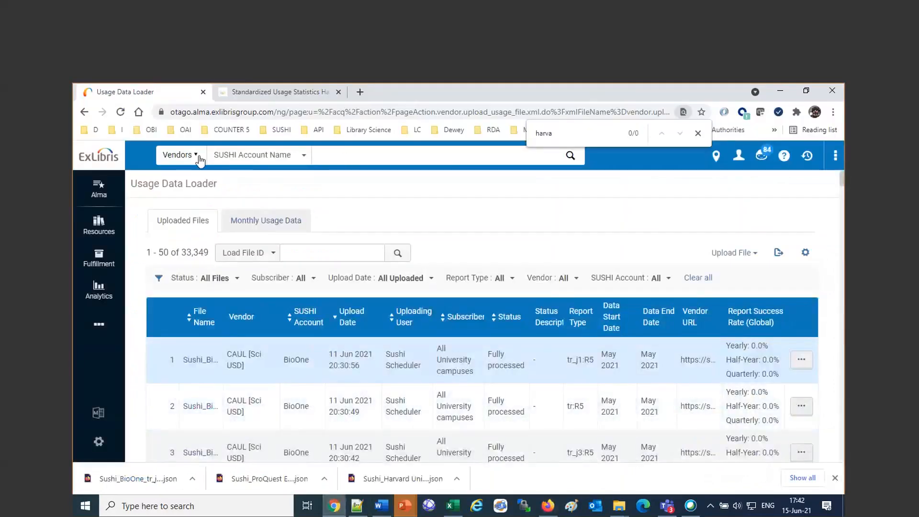
{"action": "left_click", "coordinate": [182, 155]}
{"action": "left_click", "coordinate": [188, 178]}
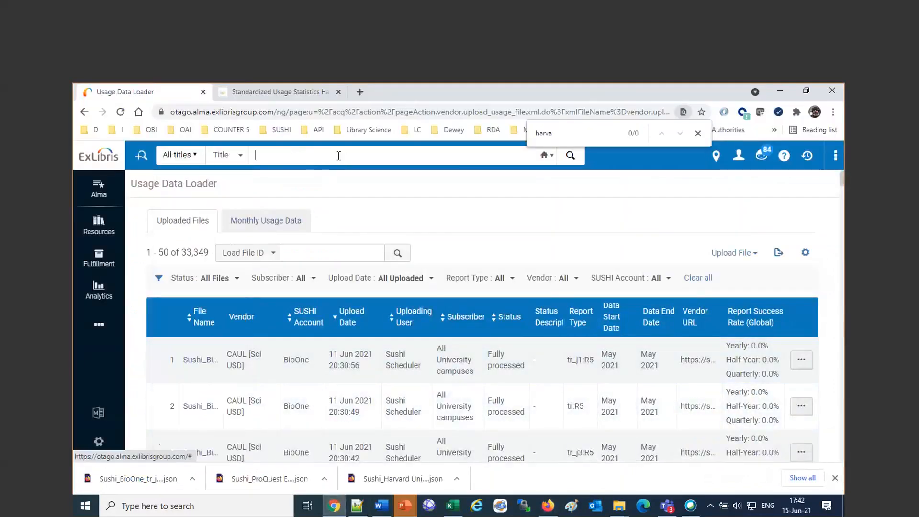
{"action": "left_click", "coordinate": [339, 154]}
{"action": "key", "text": "ctrl+v"}
{"action": "key", "text": "Return"}
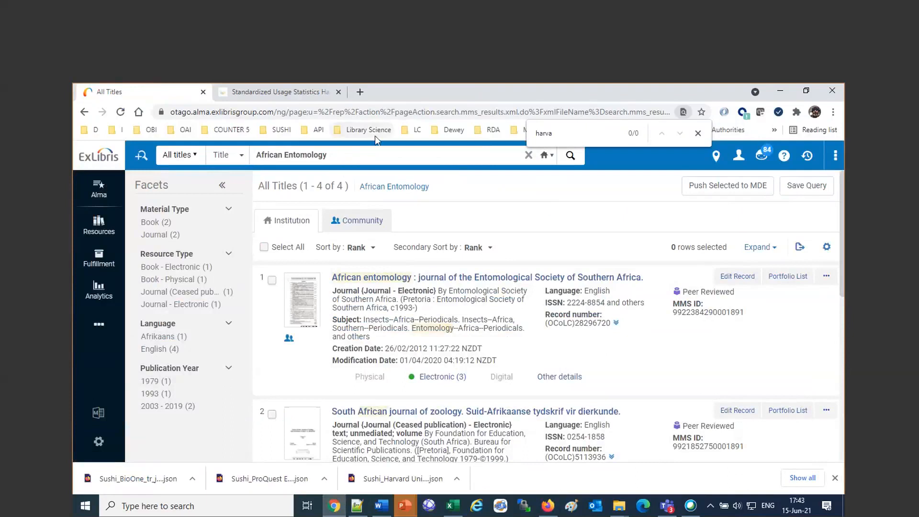
{"action": "left_click", "coordinate": [98, 289]}
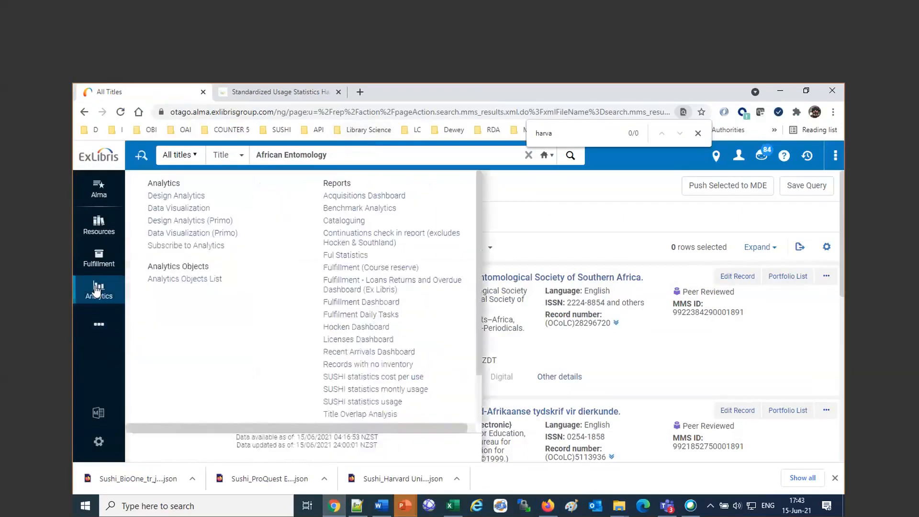
{"action": "left_click", "coordinate": [188, 200]}
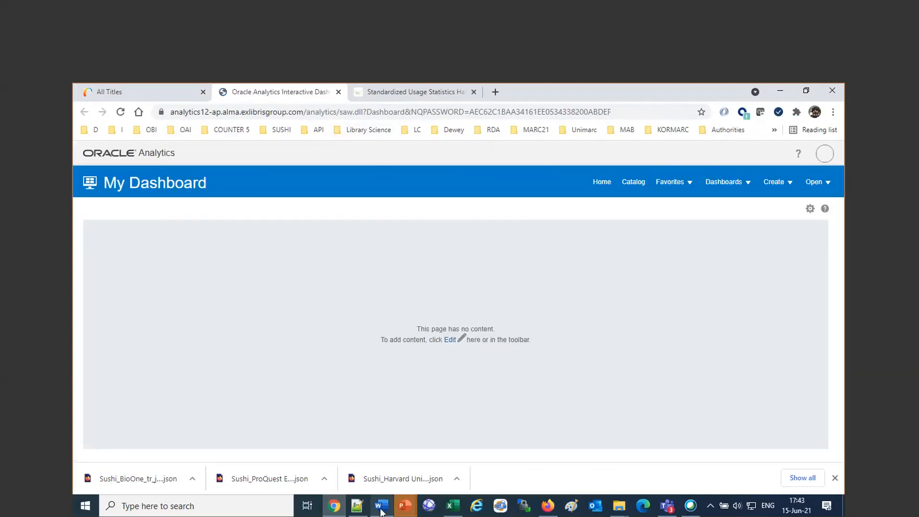
Step: Switch to Word and end the E-Inventory paragraph with a period
{"action": "left_click", "coordinate": [381, 507]}
{"action": "left_click", "coordinate": [517, 441]}
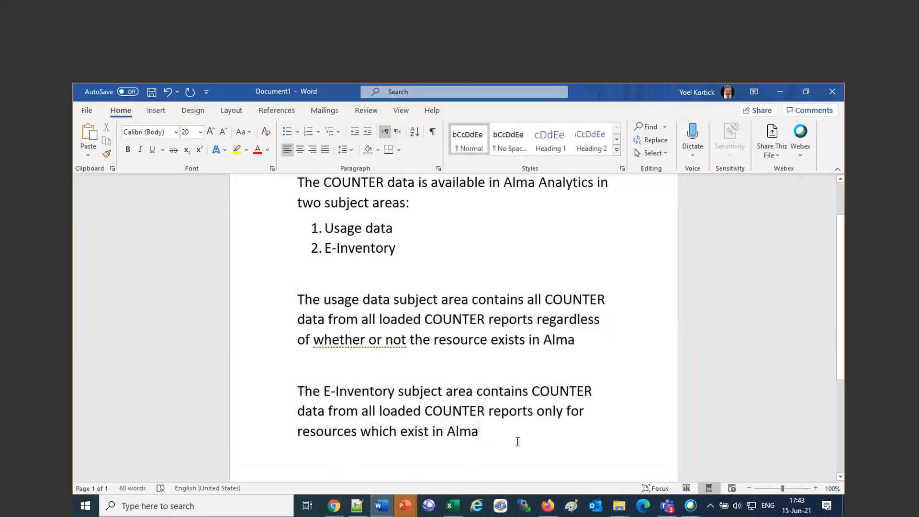
{"action": "type", "text": "."}
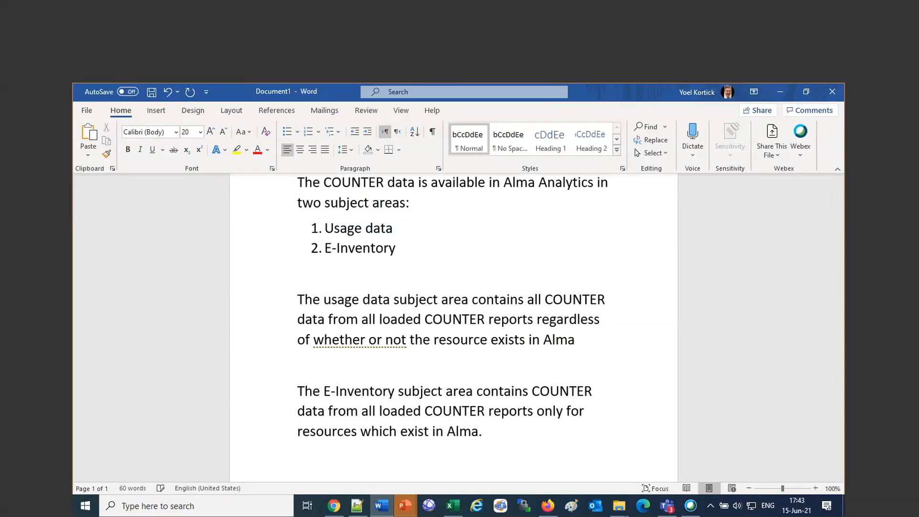
Step: Add a new paragraph below reading "The E-Inventory subject area includes not only usage, but also cost, and thus 'cost per use'."
{"action": "key", "text": "Return"}
{"action": "key", "text": "Return"}
{"action": "type", "text": "The"}
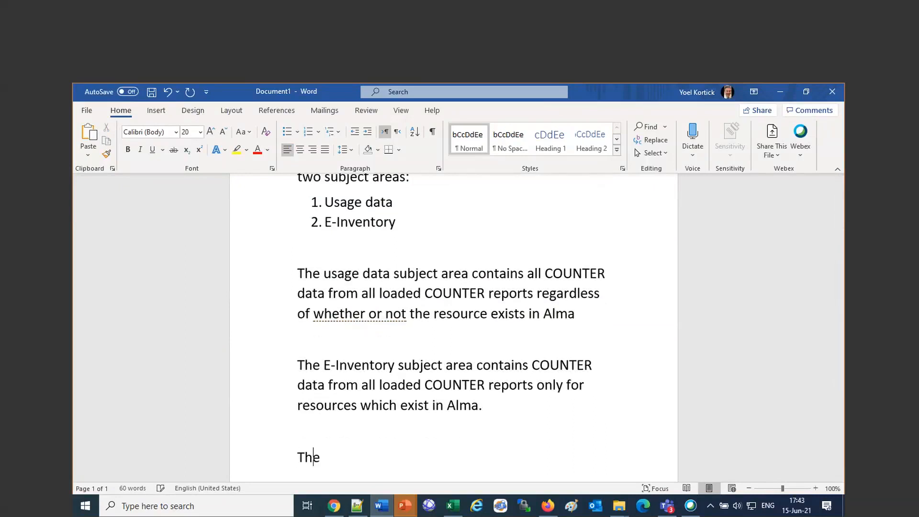
{"action": "type", "text": " E-Invebtoi"}
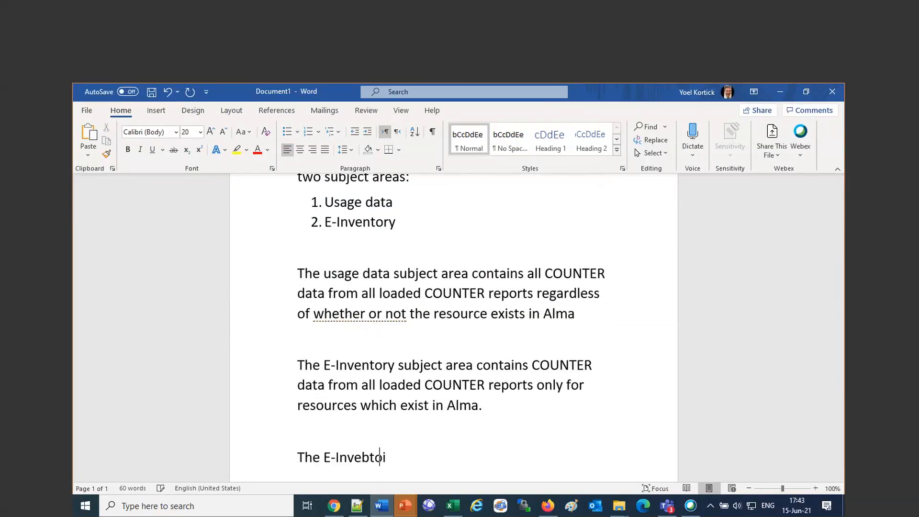
{"action": "type", "text": "ry subject area "}
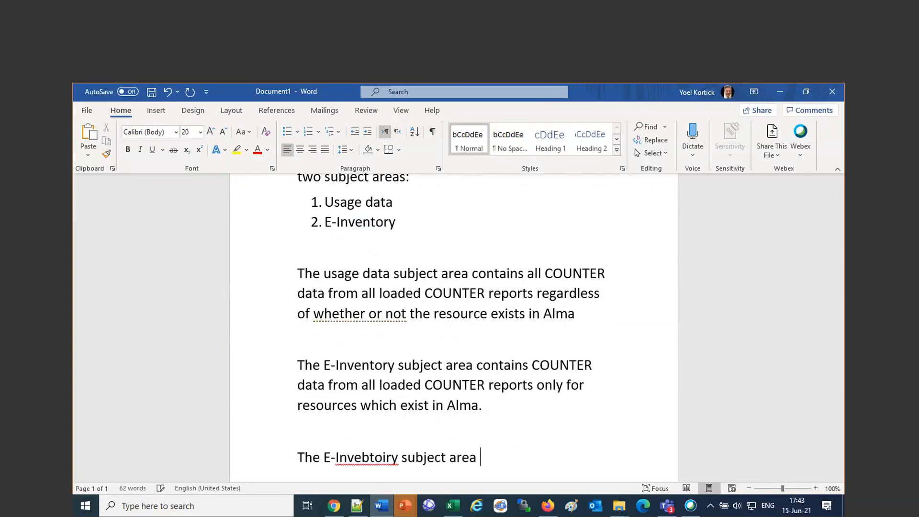
{"action": "type", "text": "iunclkuydes not o"}
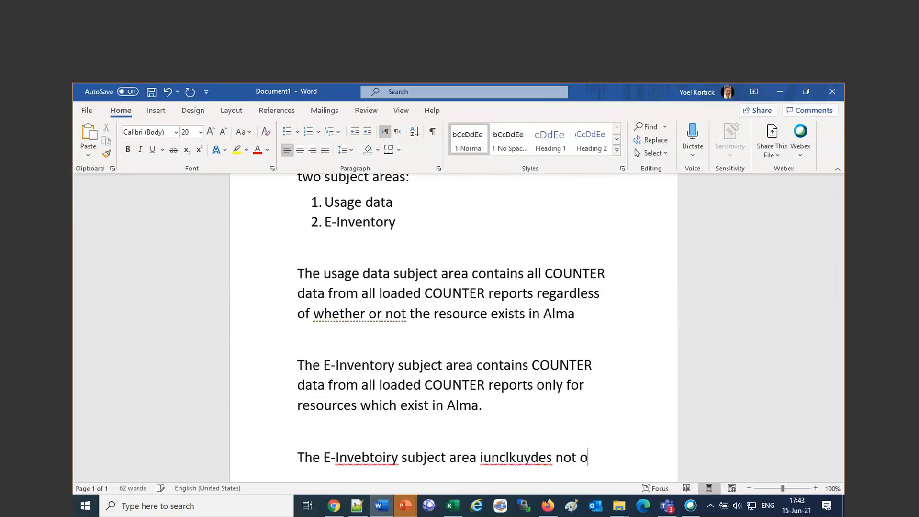
{"action": "type", "text": "nly usage. "}
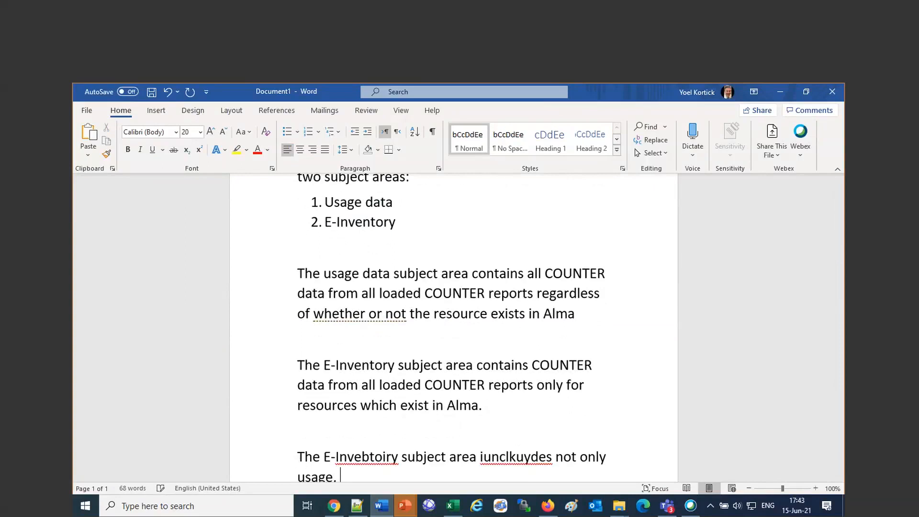
{"action": "type", "text": "b ut also cost"}
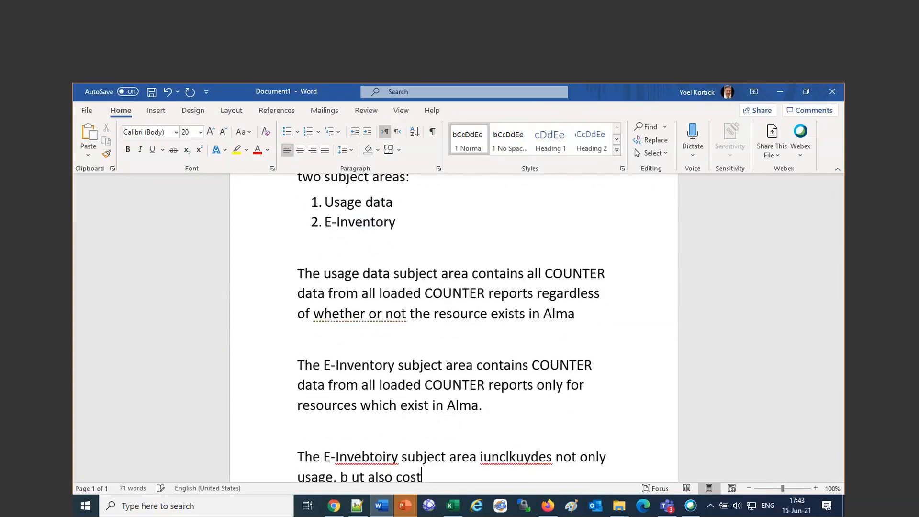
{"action": "type", "text": ". and thuis “"}
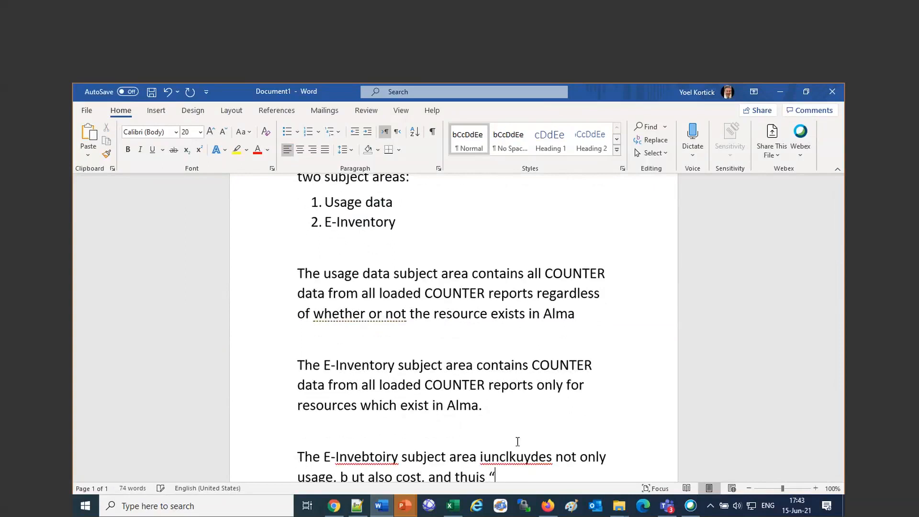
{"action": "type", "text": "cost per use”."}
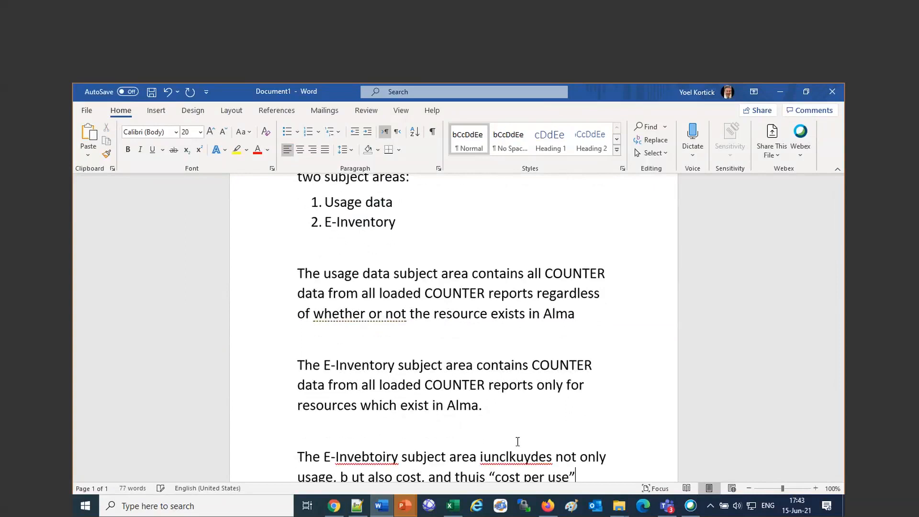
{"action": "key", "text": "Return"}
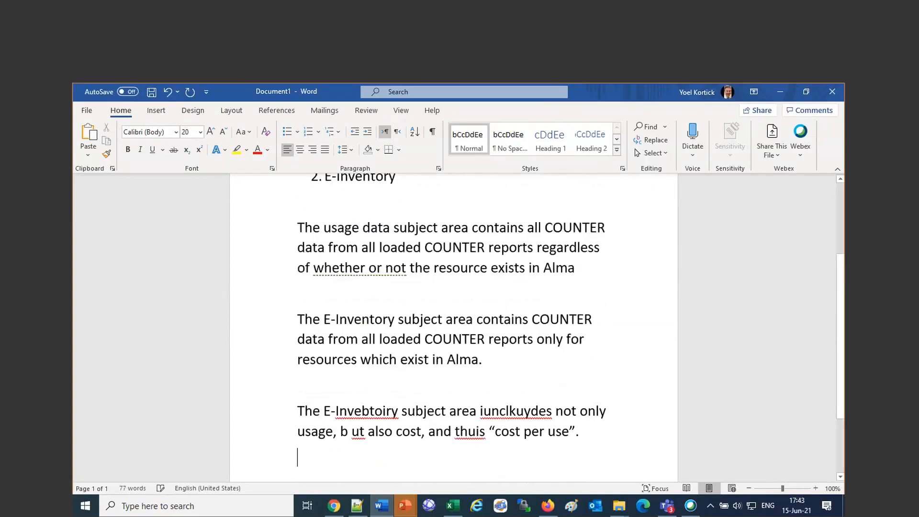
Step: Correct the misspelled words in the new paragraph to "E-Inventory", "includes", "thus" and "but"
{"action": "right_click", "coordinate": [364, 409]}
{"action": "left_click", "coordinate": [446, 259]}
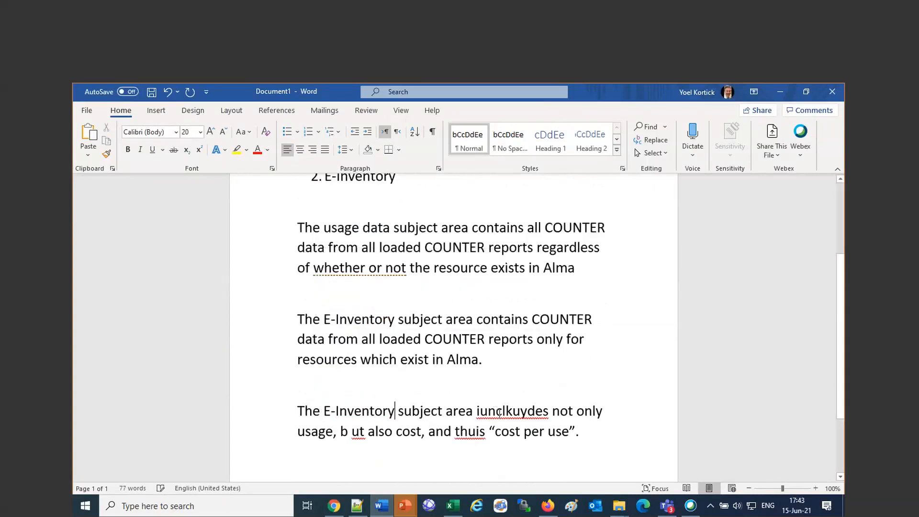
{"action": "right_click", "coordinate": [498, 412]}
{"action": "left_click", "coordinate": [582, 259]}
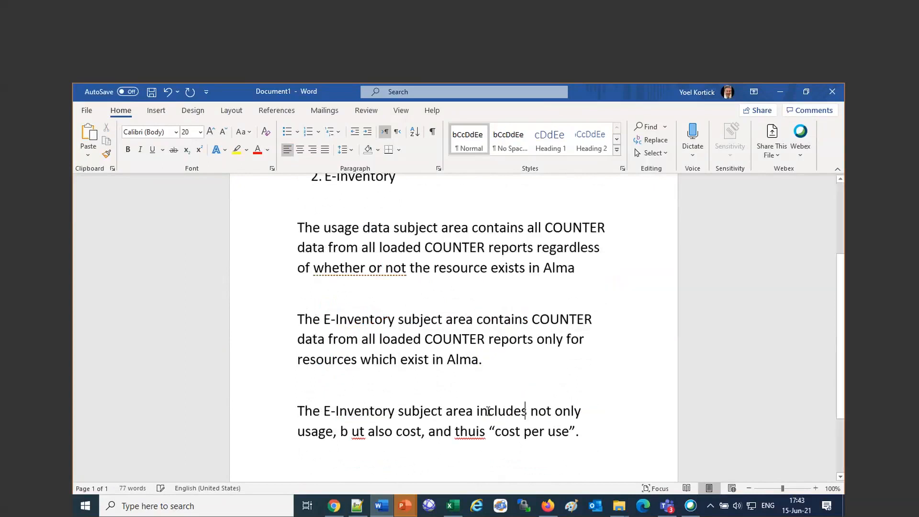
{"action": "right_click", "coordinate": [468, 431]}
{"action": "left_click", "coordinate": [525, 306]}
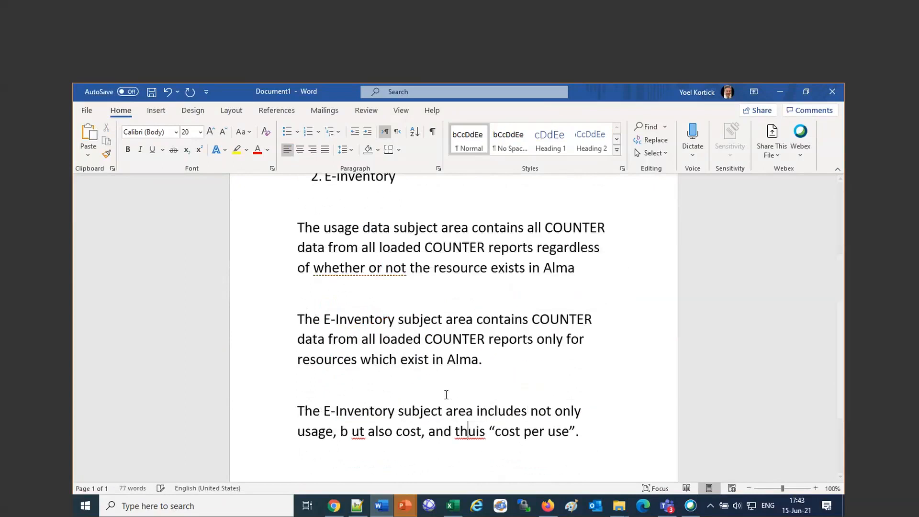
{"action": "left_click", "coordinate": [352, 430]}
{"action": "key", "text": "BackSpace"}
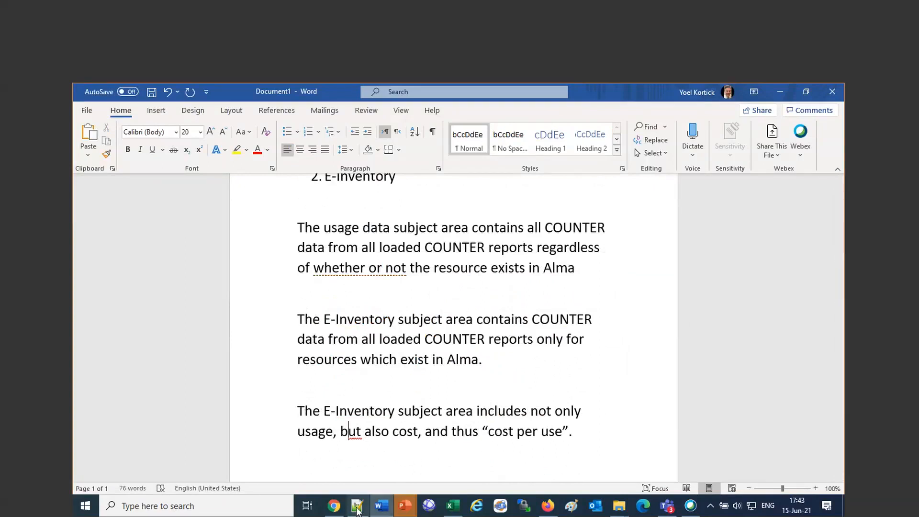
Step: Switch to Oracle Analytics in Chrome, open the Catalog, and widen the folder tree to browse the Alma shared folders
{"action": "left_click", "coordinate": [548, 506]}
{"action": "left_click", "coordinate": [338, 509]}
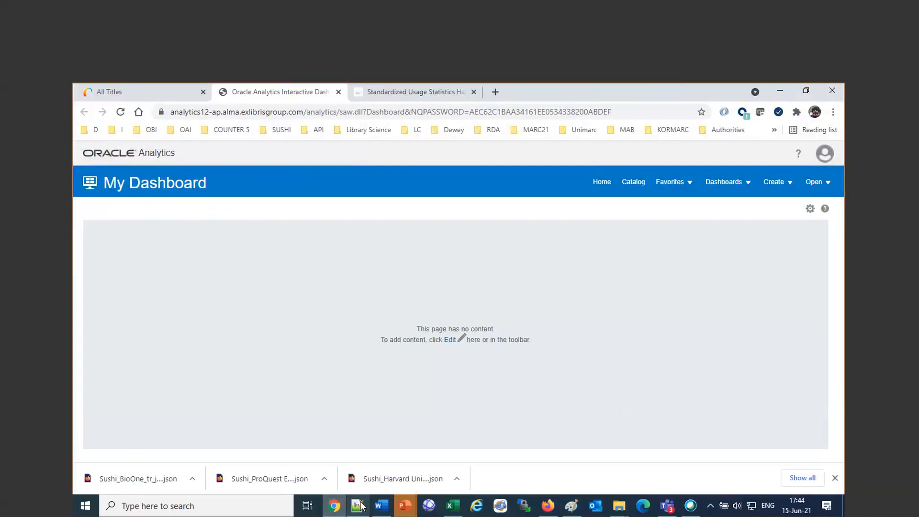
{"action": "left_click", "coordinate": [630, 185]}
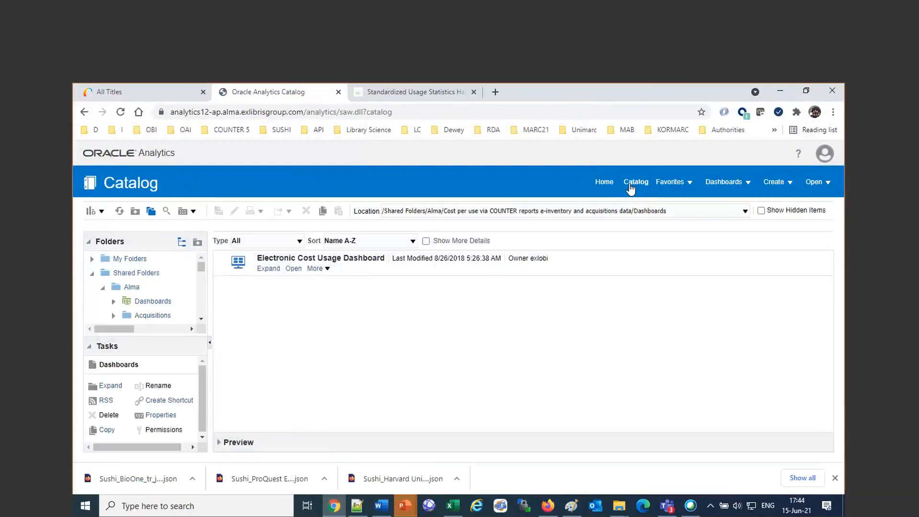
{"action": "left_click", "coordinate": [201, 318]}
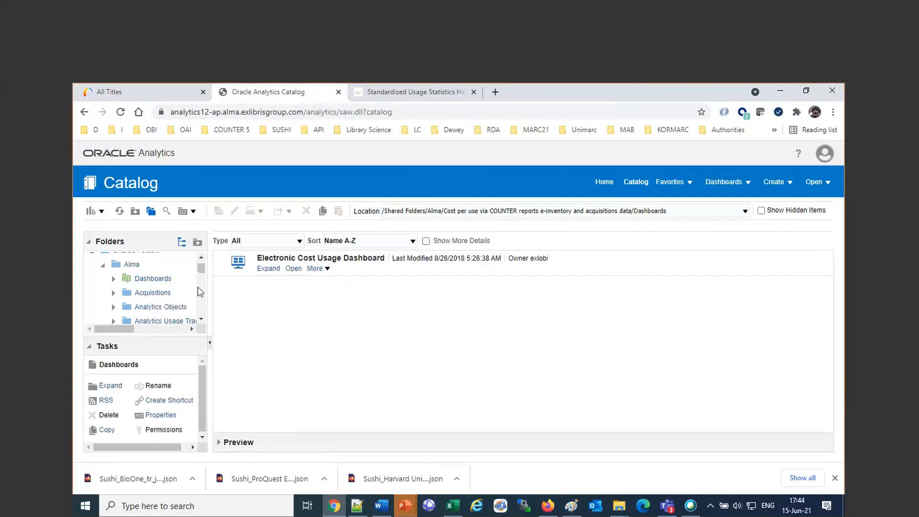
{"action": "left_click_drag", "start_coordinate": [210, 292], "coordinate": [359, 320]}
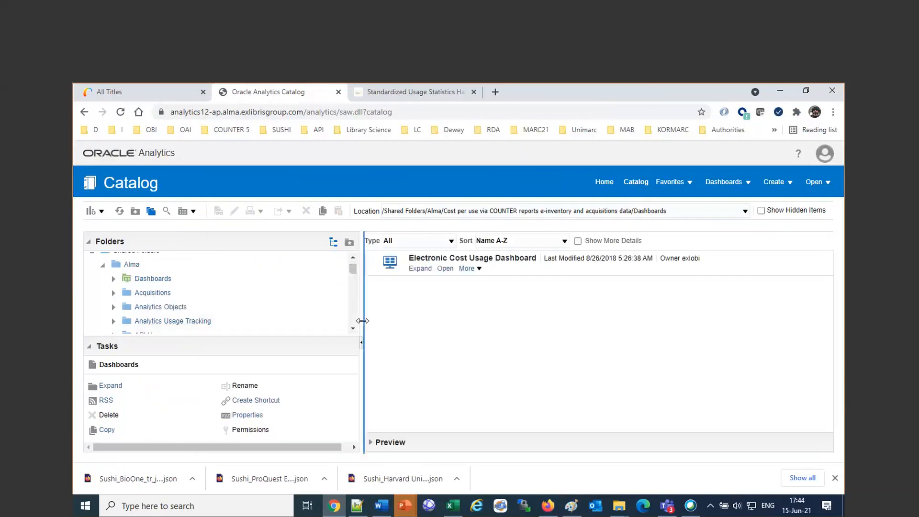
{"action": "scroll", "coordinate": [282, 320], "scroll_direction": "down", "scroll_amount": 3}
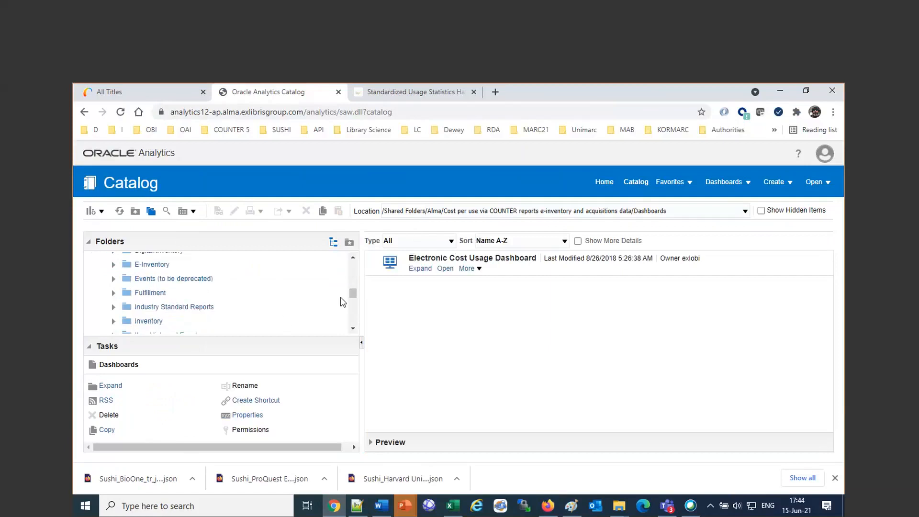
{"action": "left_click_drag", "start_coordinate": [353, 294], "coordinate": [353, 310]}
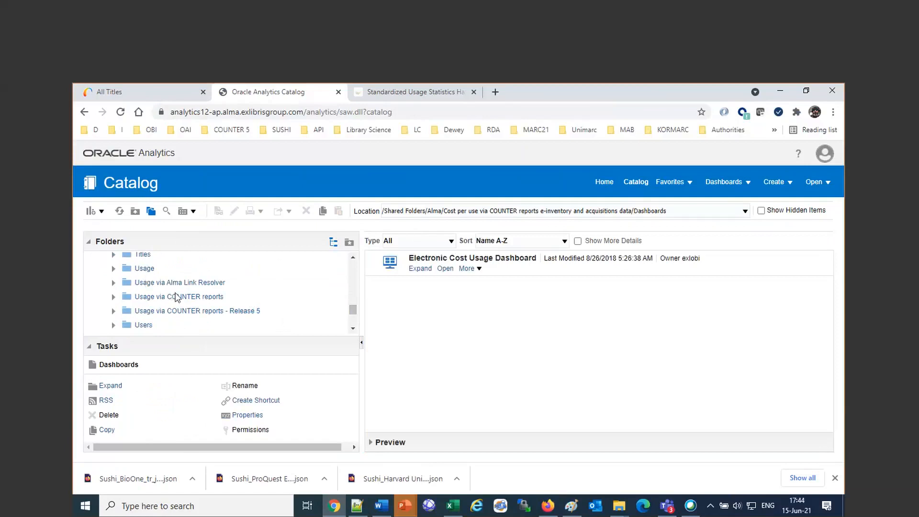
Step: View the contents of the Usage, Usage via Alma Link Resolver, and Usage via COUNTER reports folders in turn
{"action": "left_click", "coordinate": [144, 269]}
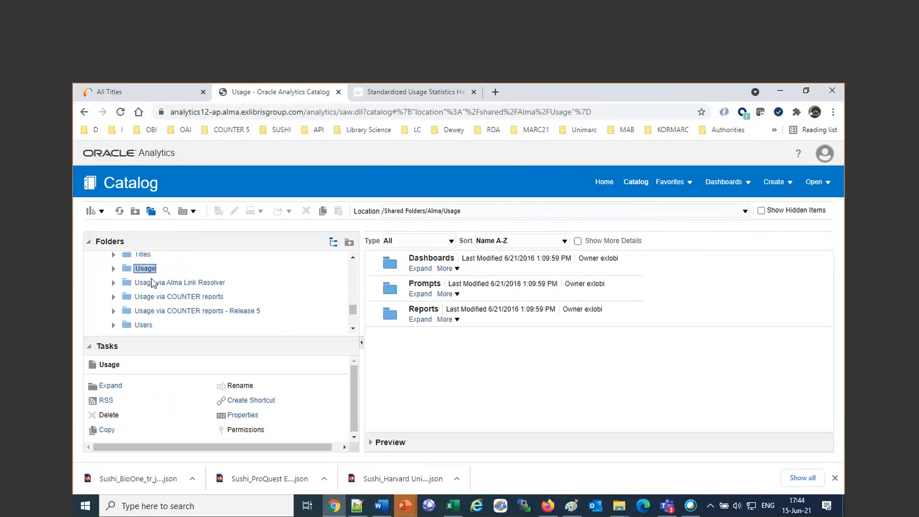
{"action": "left_click", "coordinate": [153, 283]}
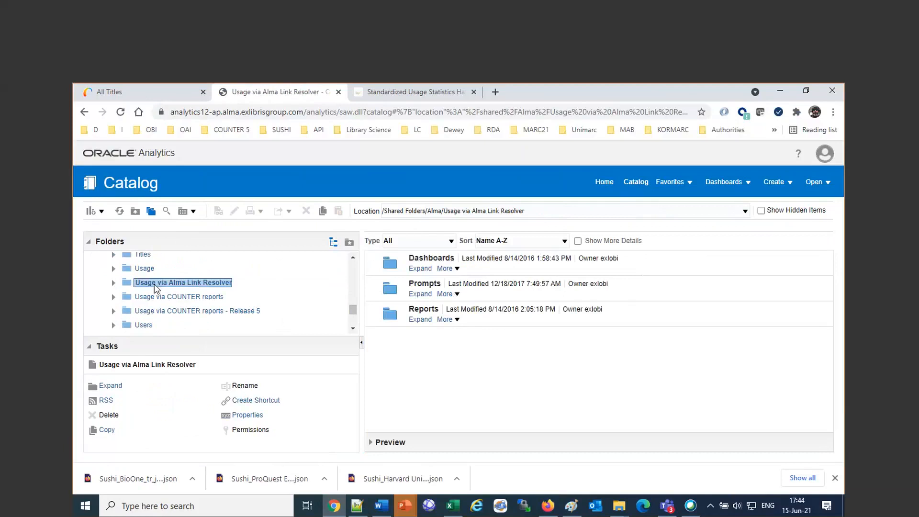
{"action": "left_click", "coordinate": [165, 298]}
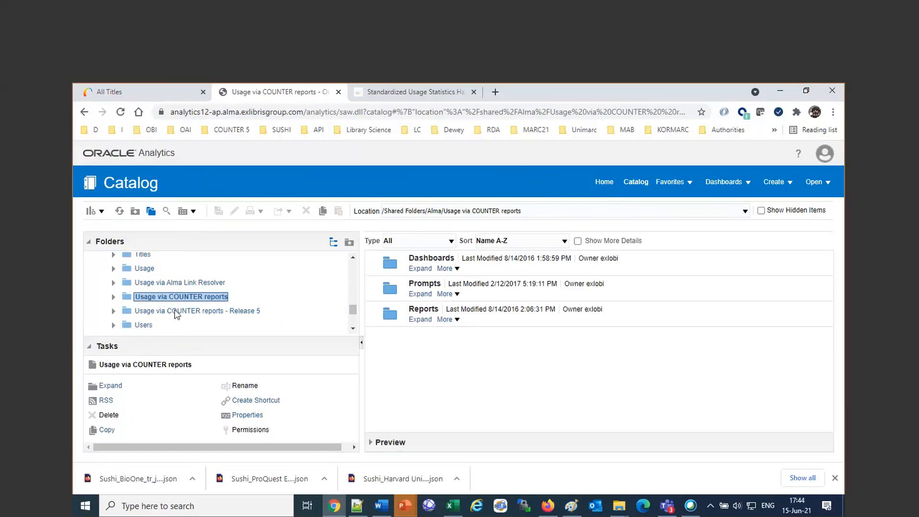
Step: Open the Usage via COUNTER reports - Release 5 folder and view its Reports and Dashboards subfolders
{"action": "left_click", "coordinate": [176, 312]}
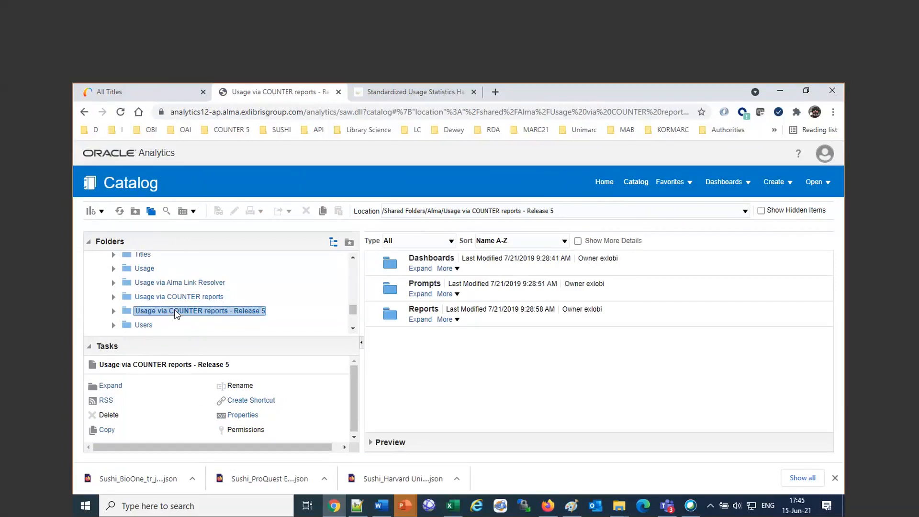
{"action": "left_click", "coordinate": [420, 319]}
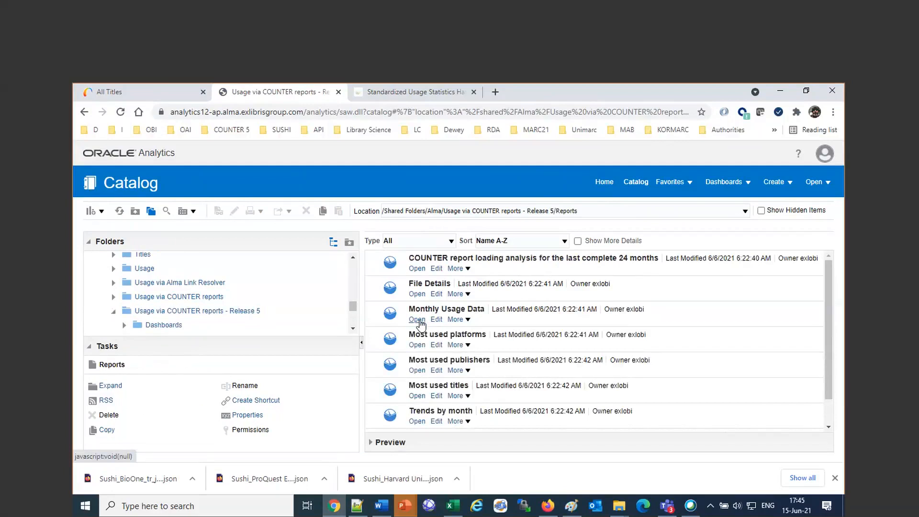
{"action": "left_click", "coordinate": [163, 326]}
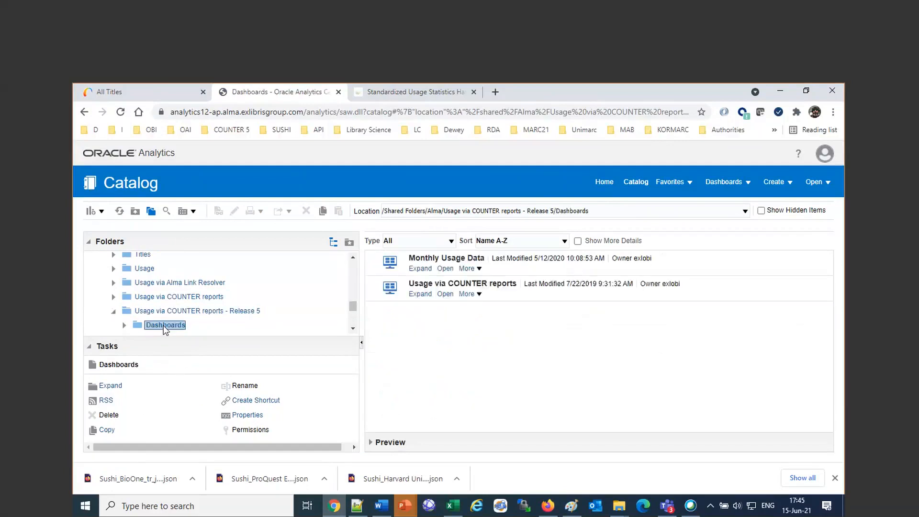
Step: Open the Monthly Usage Data dashboard in Oracle Analytics and the Usage Data Loader in Alma Acquisitions
{"action": "left_click", "coordinate": [445, 268]}
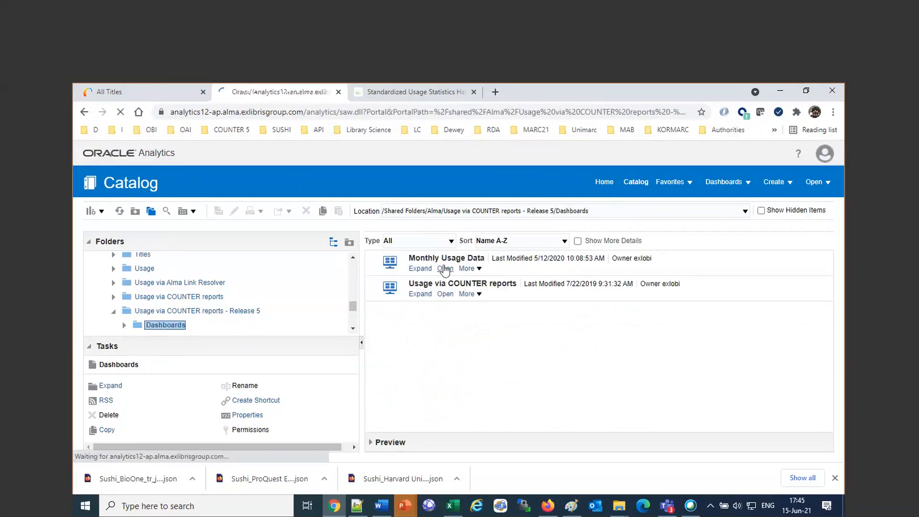
{"action": "left_click", "coordinate": [156, 91]}
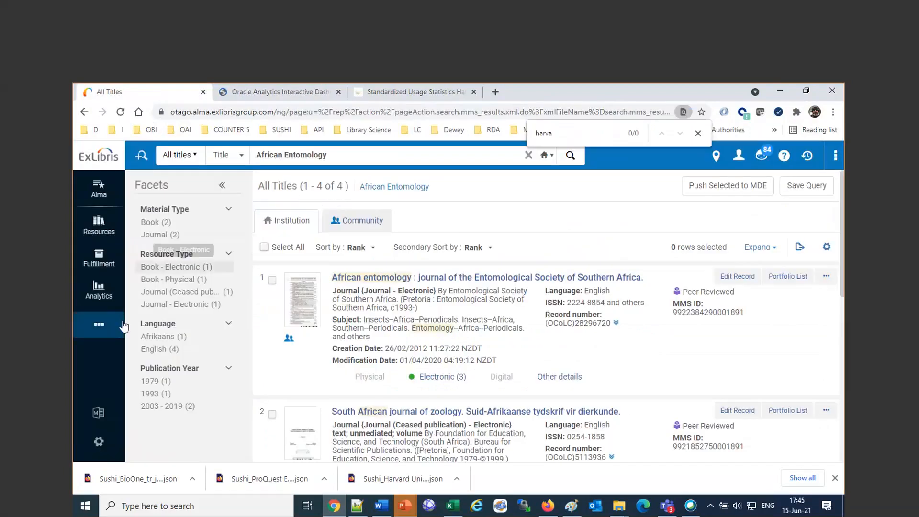
{"action": "left_click", "coordinate": [107, 299]}
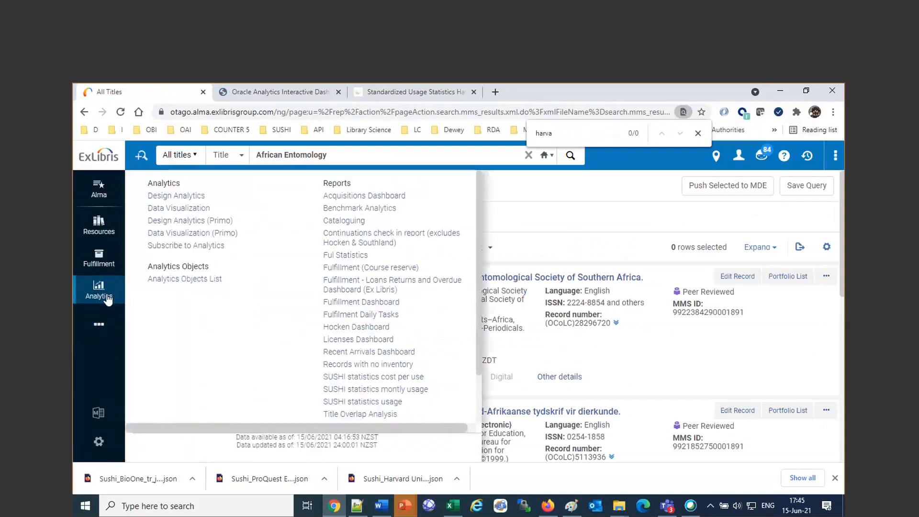
{"action": "left_click", "coordinate": [83, 326]}
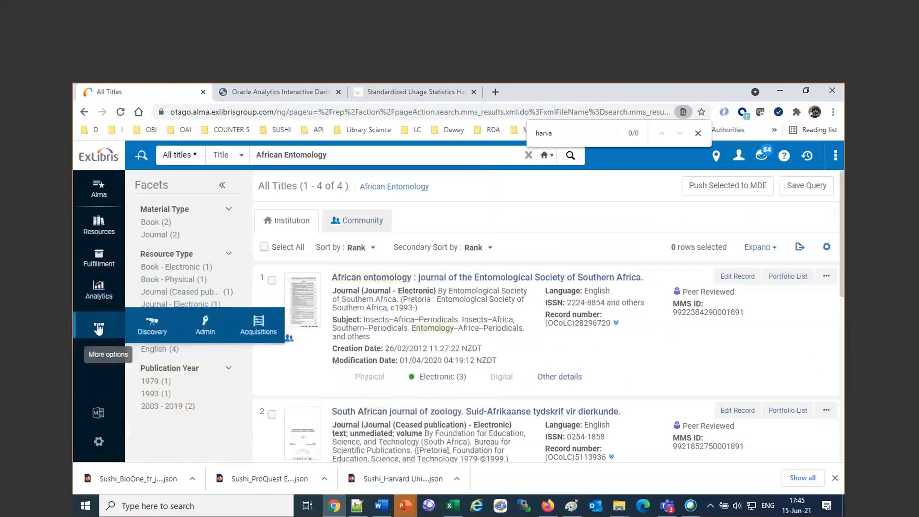
{"action": "left_click", "coordinate": [254, 328]}
{"action": "left_click", "coordinate": [342, 375]}
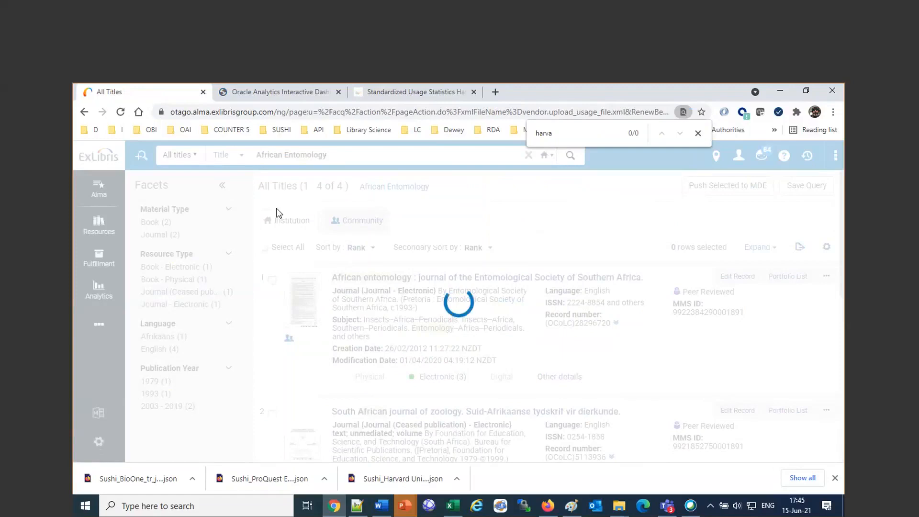
{"action": "left_click", "coordinate": [255, 97]}
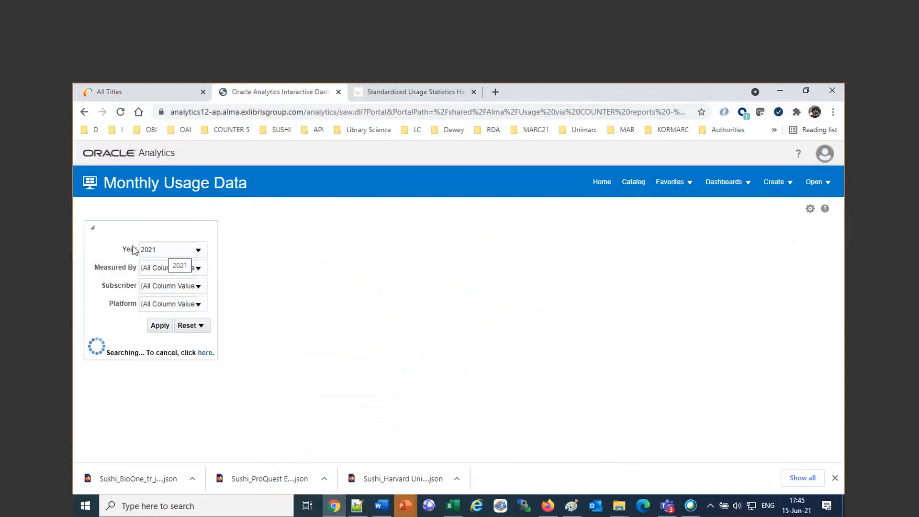
{"action": "left_click", "coordinate": [136, 94]}
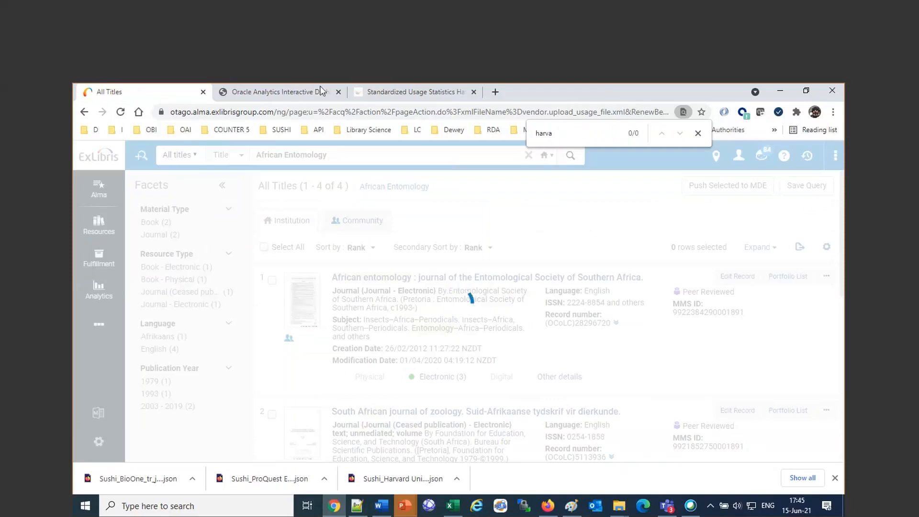
Step: Replace the NISO page with developers.exlibrisgroup.com and open its Tech Blog
{"action": "left_click_drag", "start_coordinate": [697, 91], "coordinate": [656, 146]}
{"action": "left_click", "coordinate": [613, 179]}
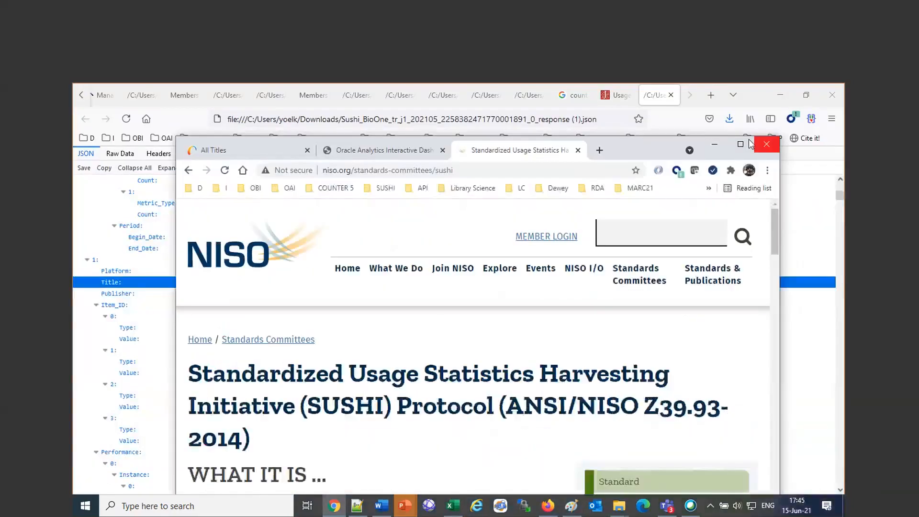
{"action": "left_click", "coordinate": [739, 143]}
{"action": "left_click", "coordinate": [238, 112]}
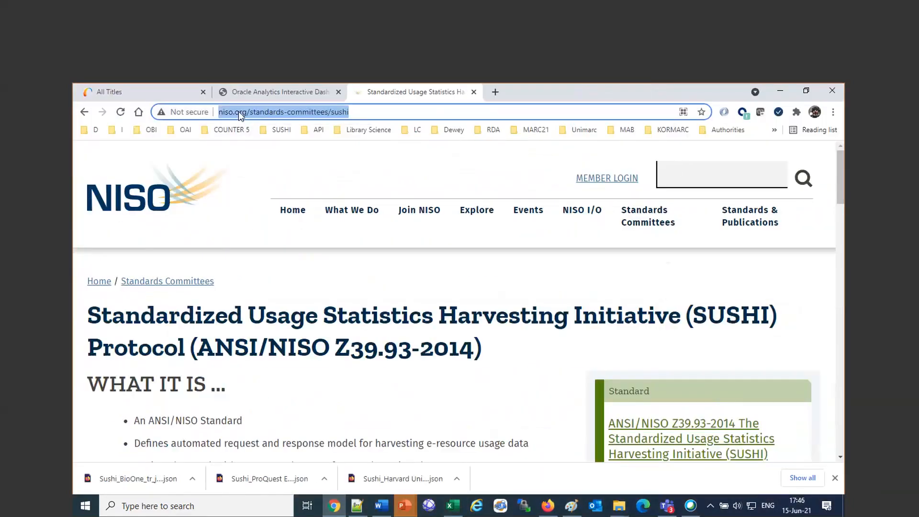
{"action": "type", "text": "developers.exlibrisgroup.com"}
{"action": "key", "text": "Return"}
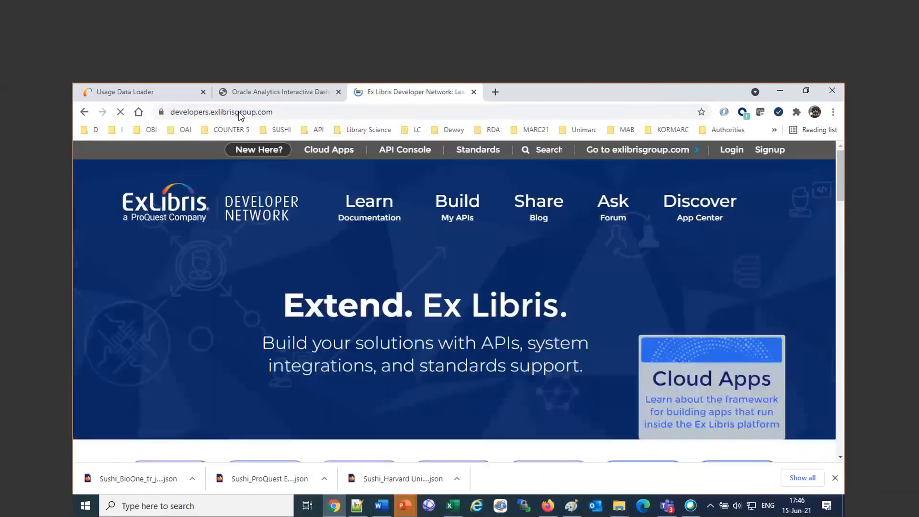
{"action": "left_click", "coordinate": [539, 222]}
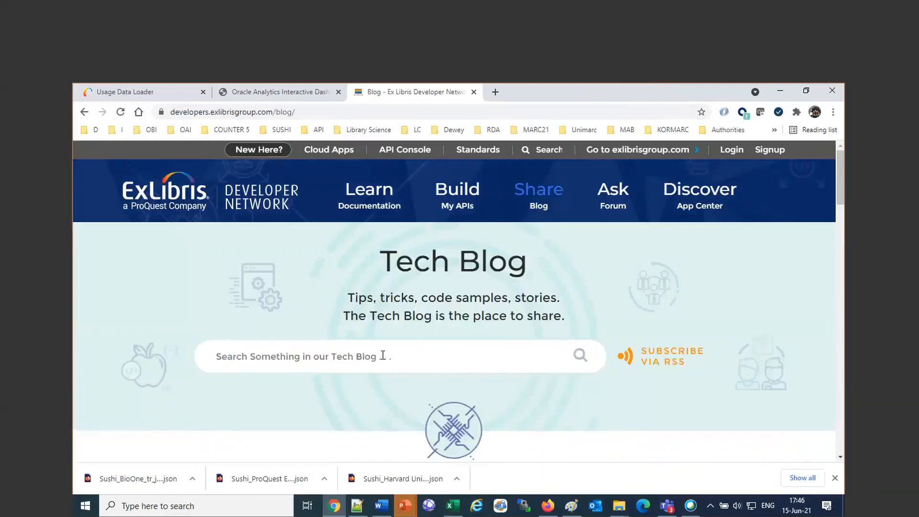
Step: Search the Tech Blog for "cost per use" and show the posts tagged cost-per-use
{"action": "left_click", "coordinate": [382, 354]}
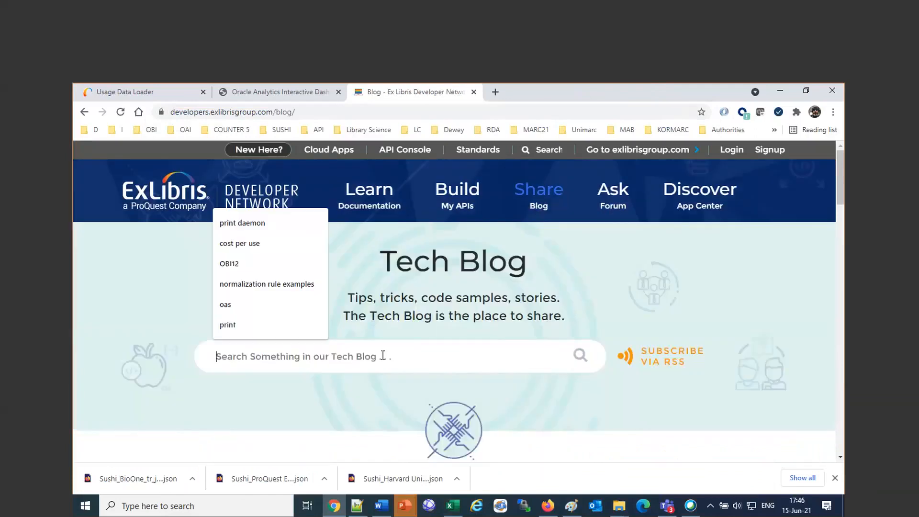
{"action": "type", "text": "cos"}
{"action": "left_click", "coordinate": [262, 389]}
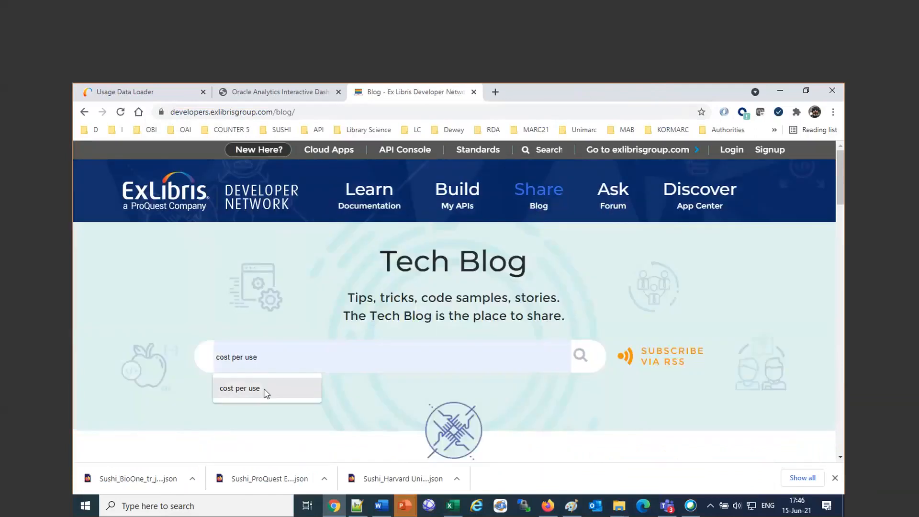
{"action": "key", "text": "Return"}
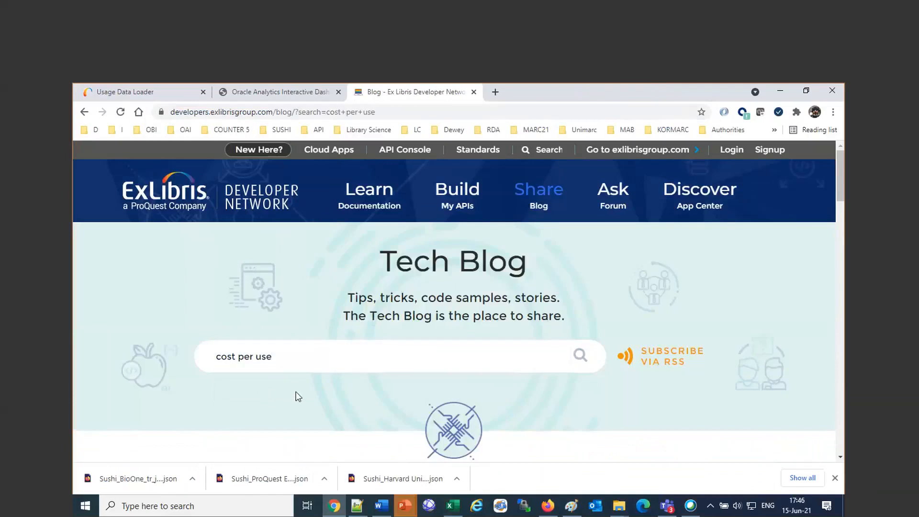
{"action": "scroll", "coordinate": [298, 397], "scroll_direction": "down", "scroll_amount": 5}
{"action": "scroll", "coordinate": [297, 396], "scroll_direction": "down", "scroll_amount": 3}
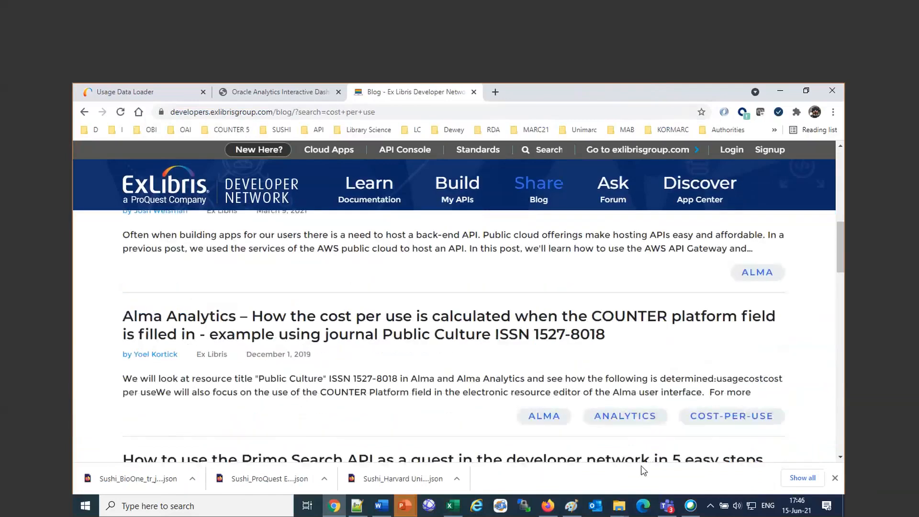
{"action": "left_click", "coordinate": [707, 421]}
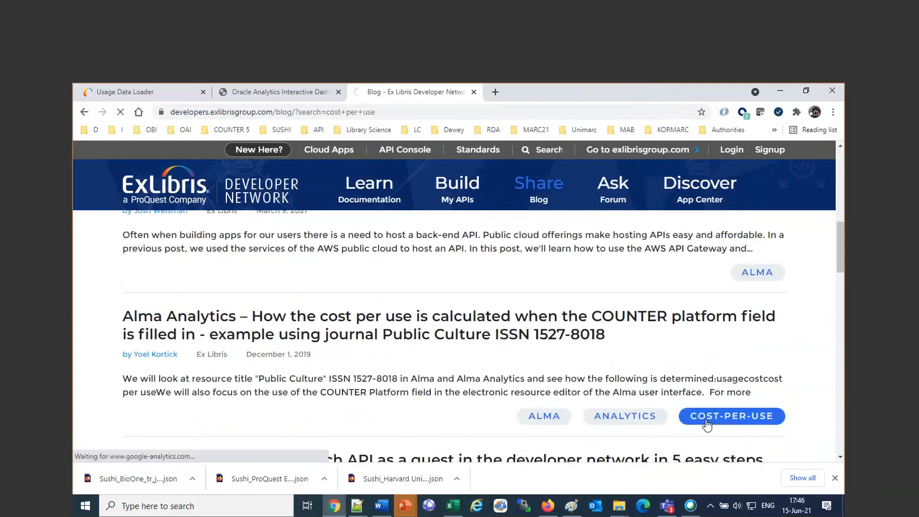
Step: Look through the Alma Analytics posts tagged cost-per-use and select the web address of the tag page
{"action": "scroll", "coordinate": [707, 423], "scroll_direction": "down", "scroll_amount": 4}
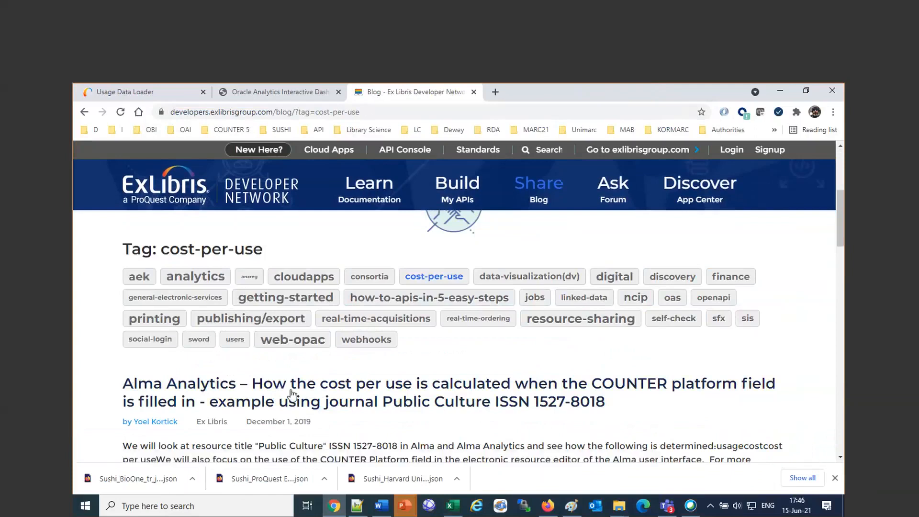
{"action": "scroll", "coordinate": [293, 394], "scroll_direction": "down", "scroll_amount": 5}
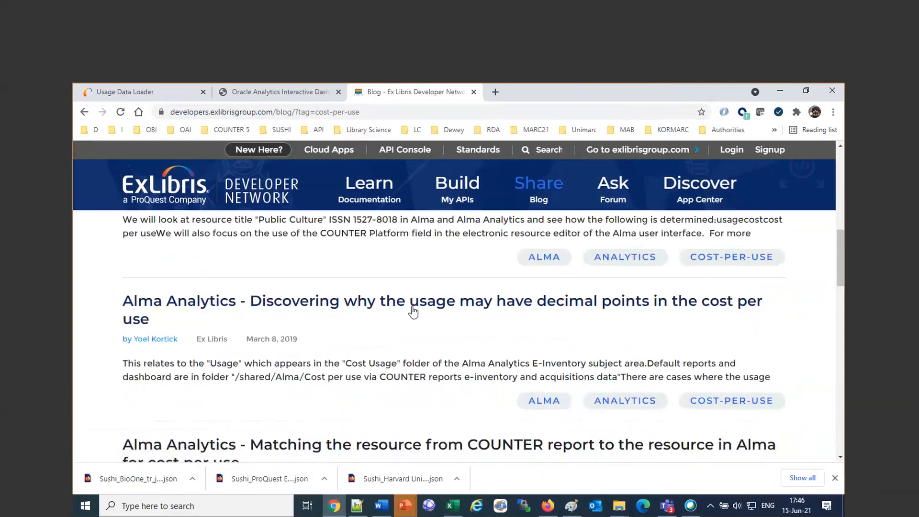
{"action": "scroll", "coordinate": [570, 308], "scroll_direction": "down", "scroll_amount": 5}
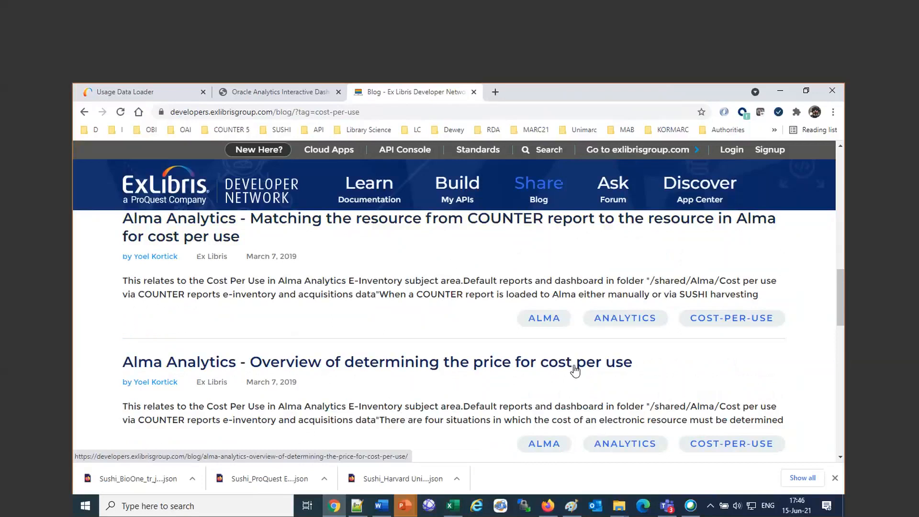
{"action": "left_click", "coordinate": [397, 114]}
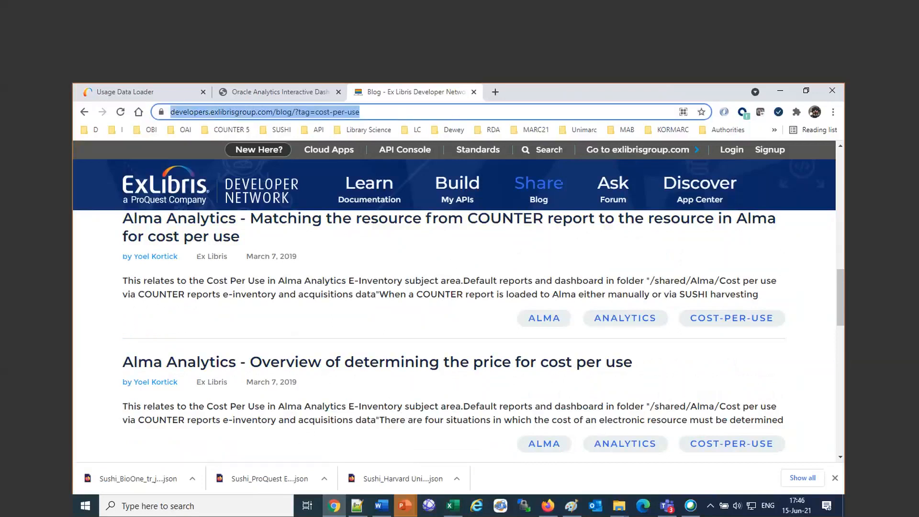
{"action": "left_click", "coordinate": [559, 99]}
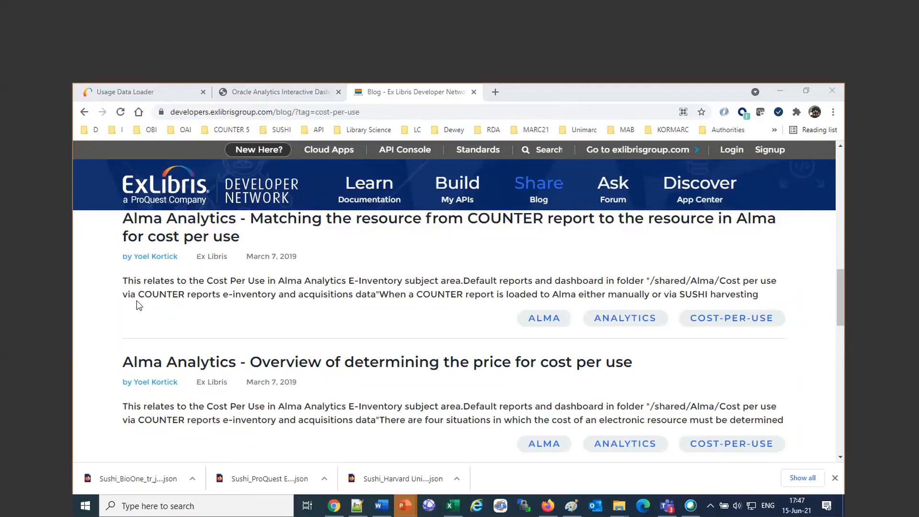
Step: Open Monthly Usage Data in Alma's Usage Data Loader, and examine the 2021 file counts per platform on the Oracle Analytics Monthly Usage Data dashboard
{"action": "left_click", "coordinate": [153, 92]}
{"action": "left_click", "coordinate": [266, 222]}
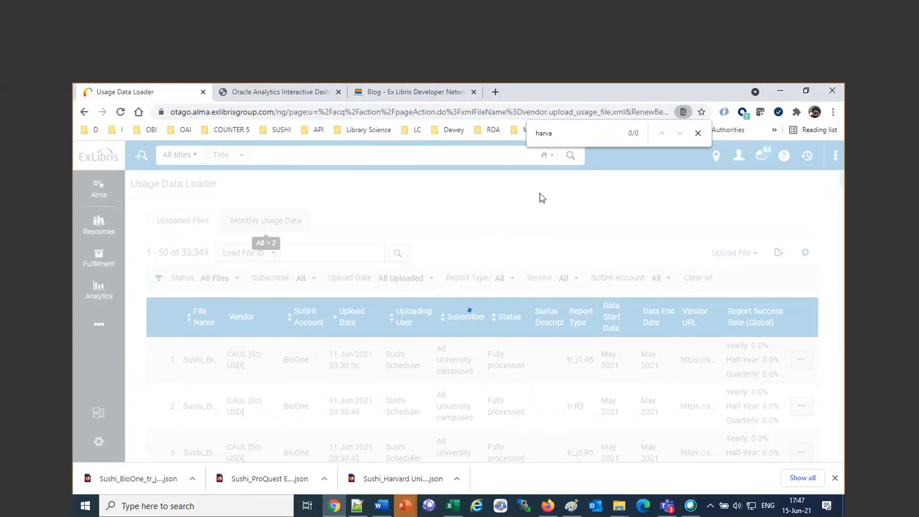
{"action": "left_click", "coordinate": [312, 92]}
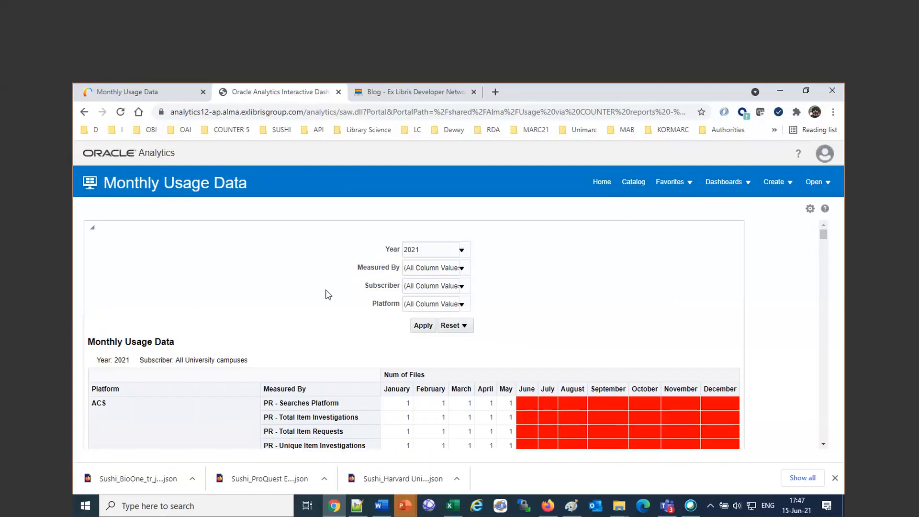
{"action": "scroll", "coordinate": [328, 294], "scroll_direction": "down", "scroll_amount": 5}
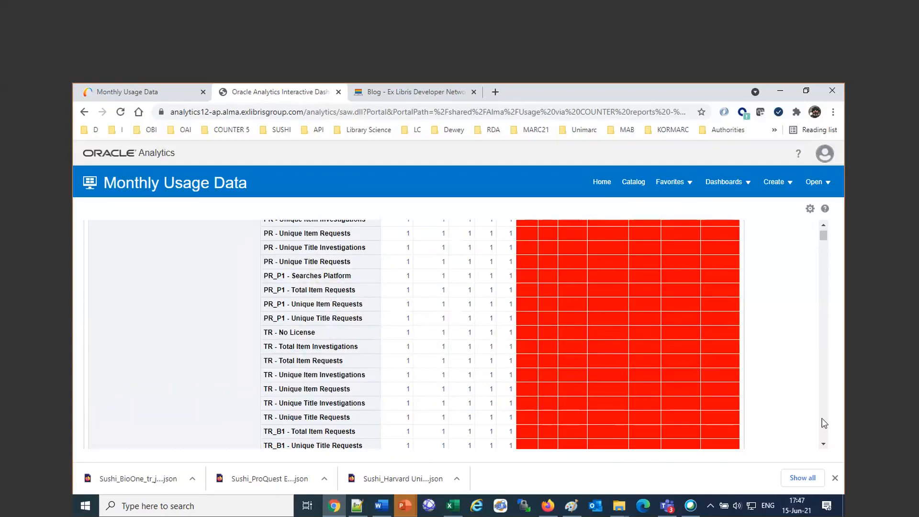
{"action": "scroll", "coordinate": [334, 308], "scroll_direction": "up", "scroll_amount": 5}
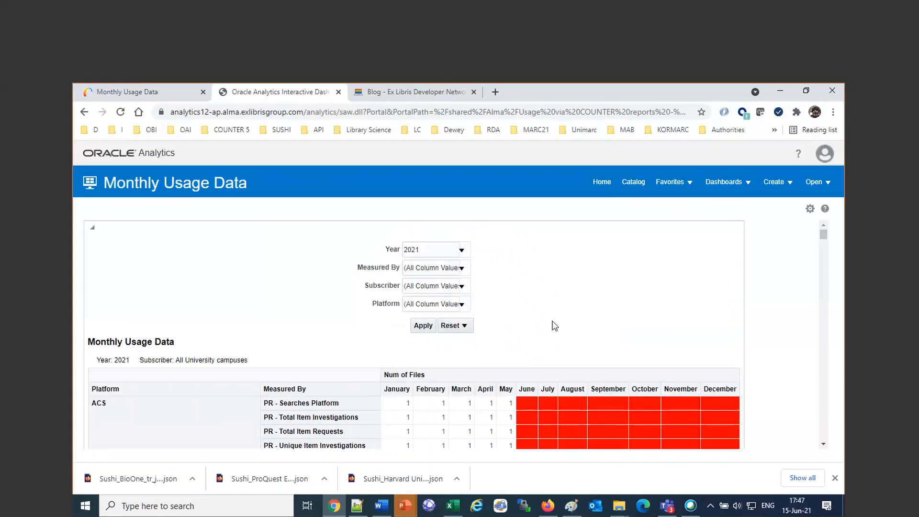
{"action": "scroll", "coordinate": [555, 325], "scroll_direction": "down", "scroll_amount": 15}
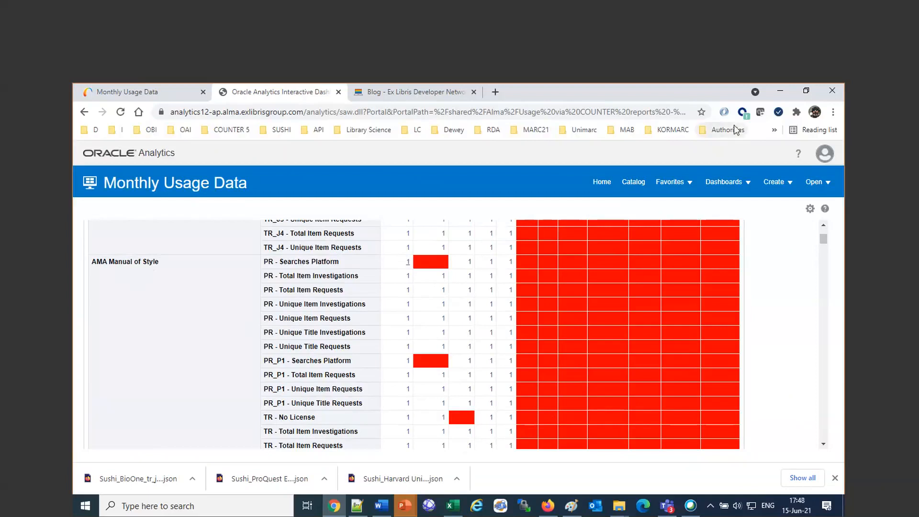
{"action": "left_click", "coordinate": [407, 262]}
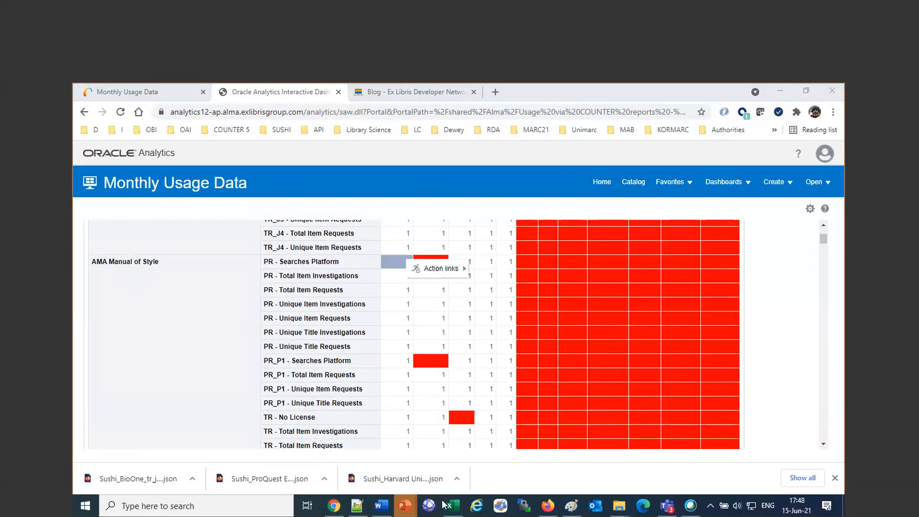
Step: In the Word document, add the question "Should we delete older usage data in alma on a regular basis? Thanks" followed by the answer "no"
{"action": "left_click", "coordinate": [381, 506]}
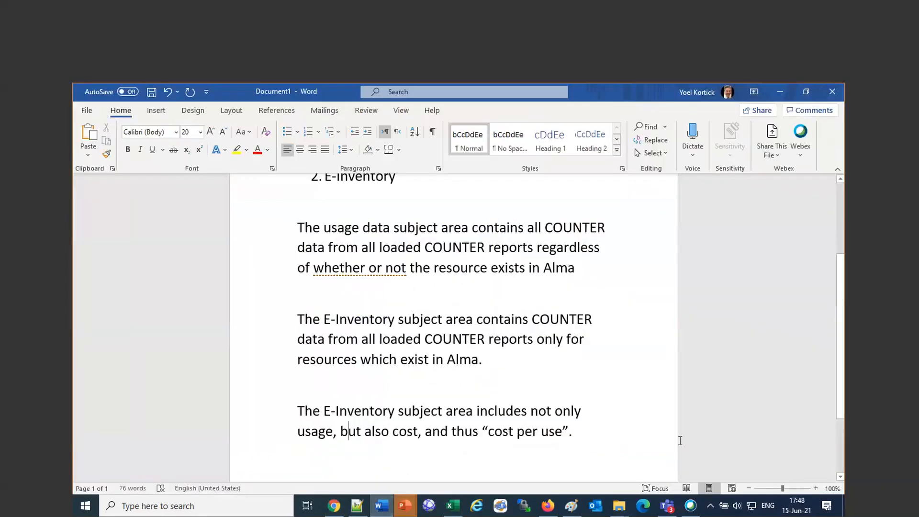
{"action": "left_click", "coordinate": [639, 423]}
{"action": "scroll", "coordinate": [627, 416], "scroll_direction": "down", "scroll_amount": 3}
{"action": "left_click", "coordinate": [609, 375]}
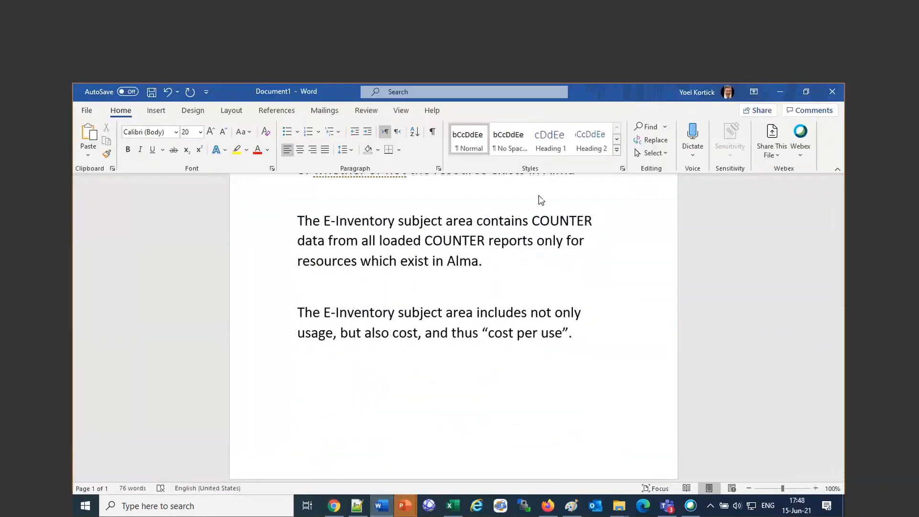
{"action": "type", "text": "Should we delete older usage data in alma on a regular basis? Thanks"}
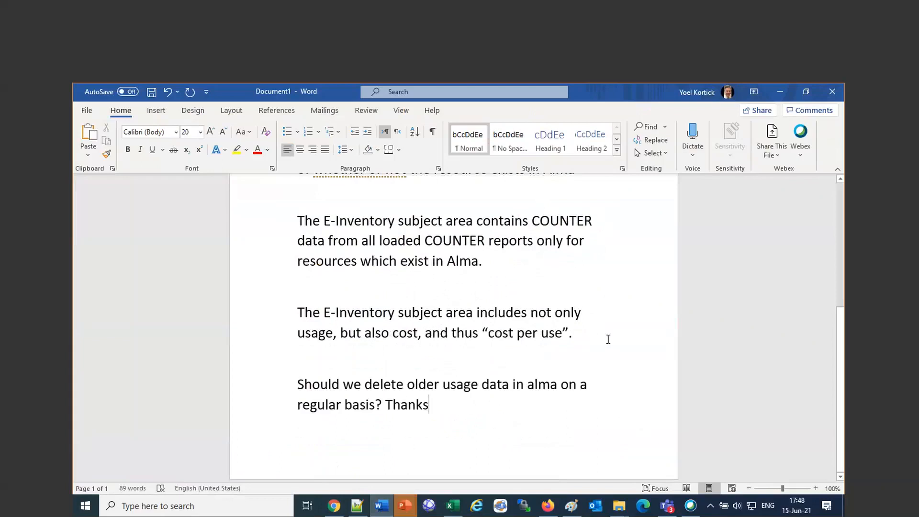
{"action": "key", "text": "Return"}
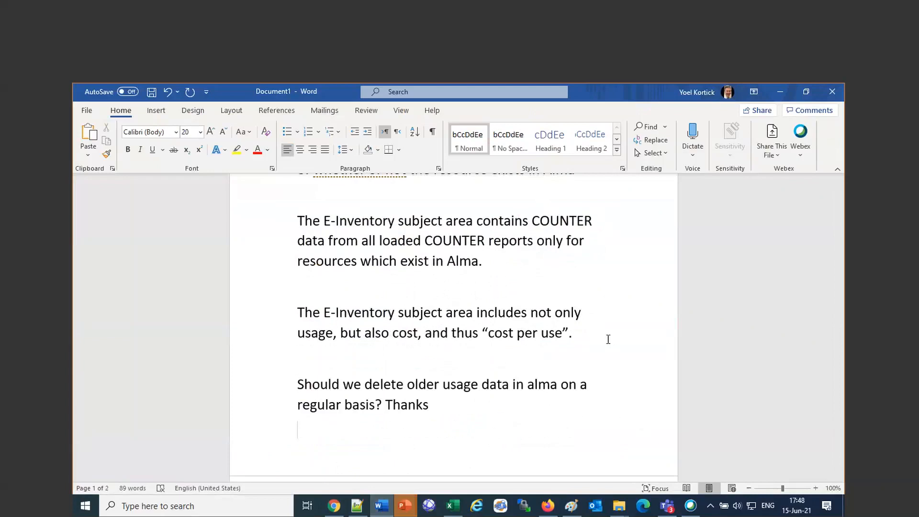
{"action": "type", "text": "no"}
{"action": "key", "text": "Return"}
{"action": "left_click", "coordinate": [549, 507]}
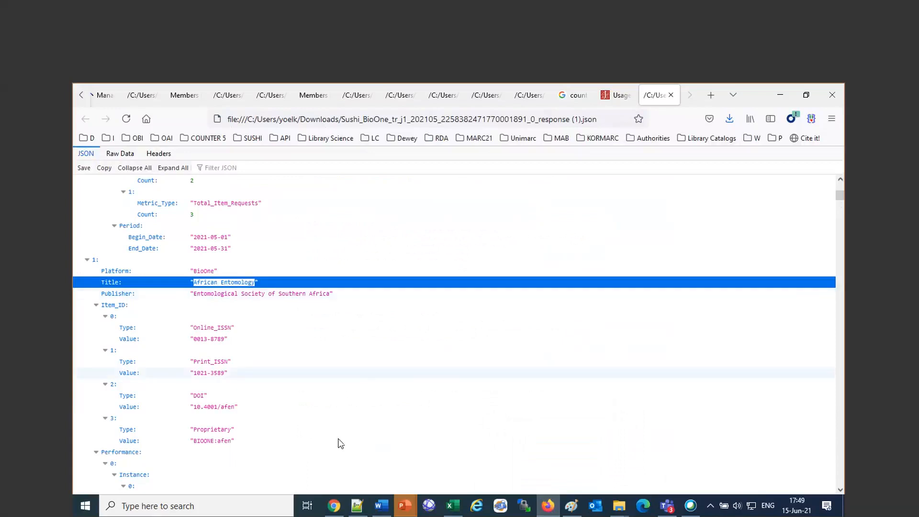
{"action": "mouse_move", "coordinate": [334, 508]}
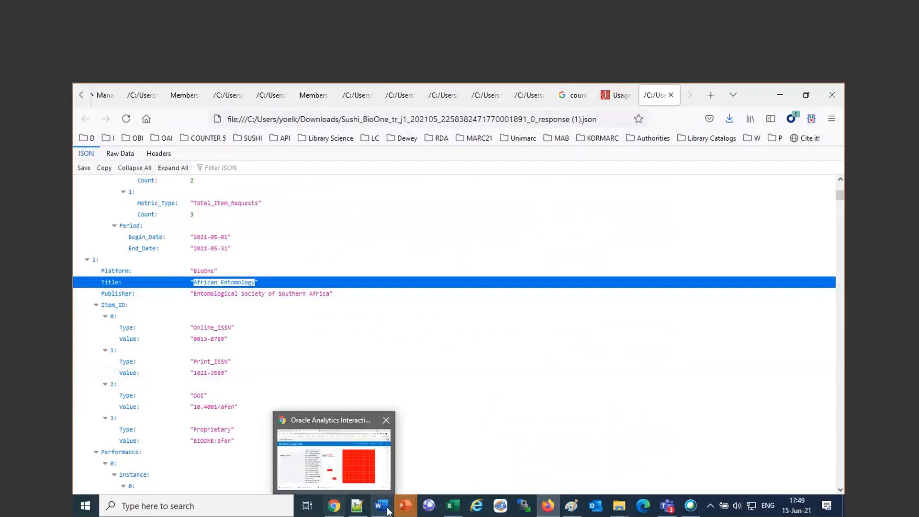
{"action": "mouse_move", "coordinate": [405, 506]}
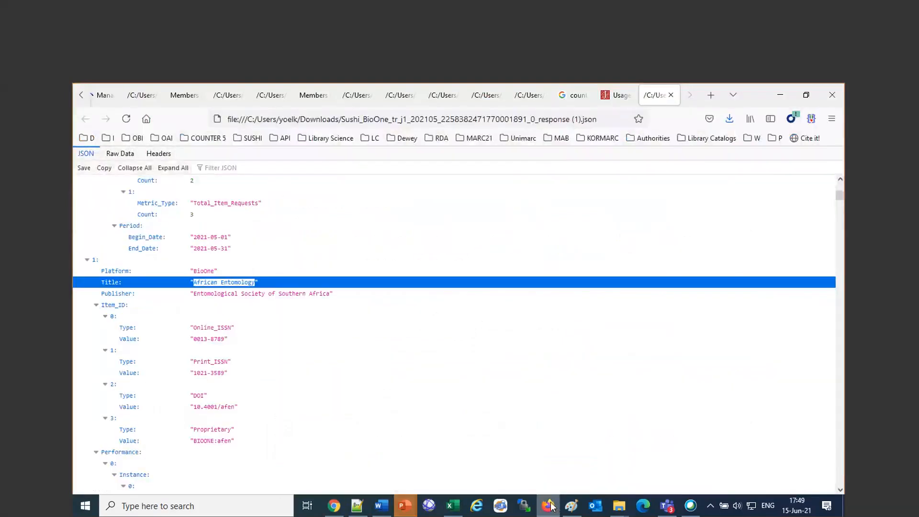
{"action": "left_click", "coordinate": [81, 95]}
{"action": "left_click", "coordinate": [82, 95]}
{"action": "left_click", "coordinate": [82, 95]}
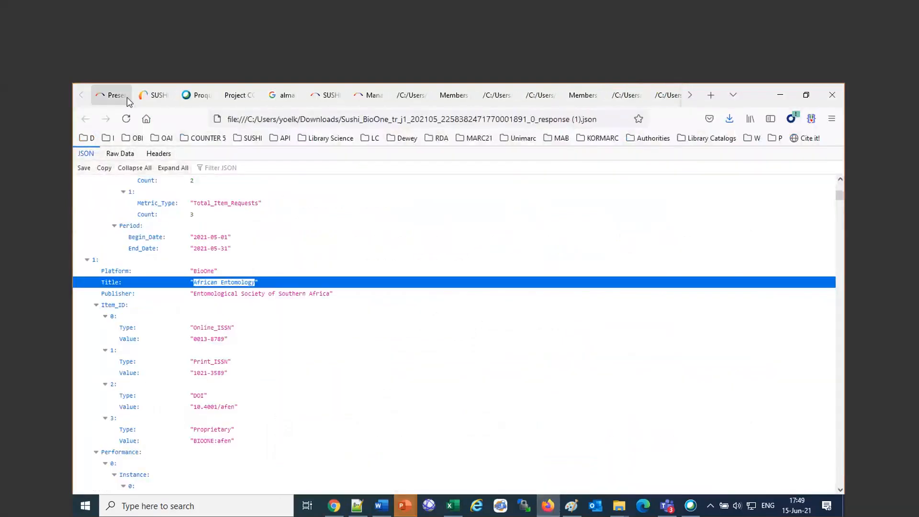
{"action": "left_click", "coordinate": [156, 96]}
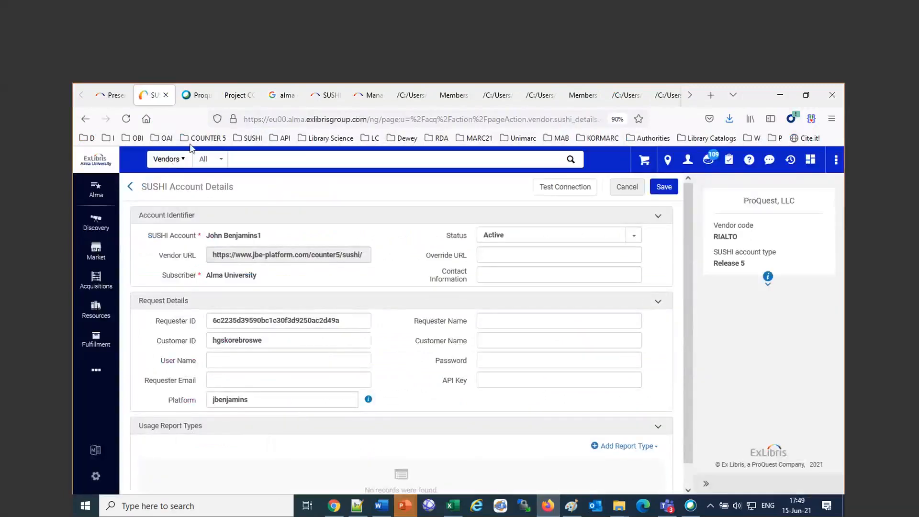
{"action": "left_click", "coordinate": [196, 98]}
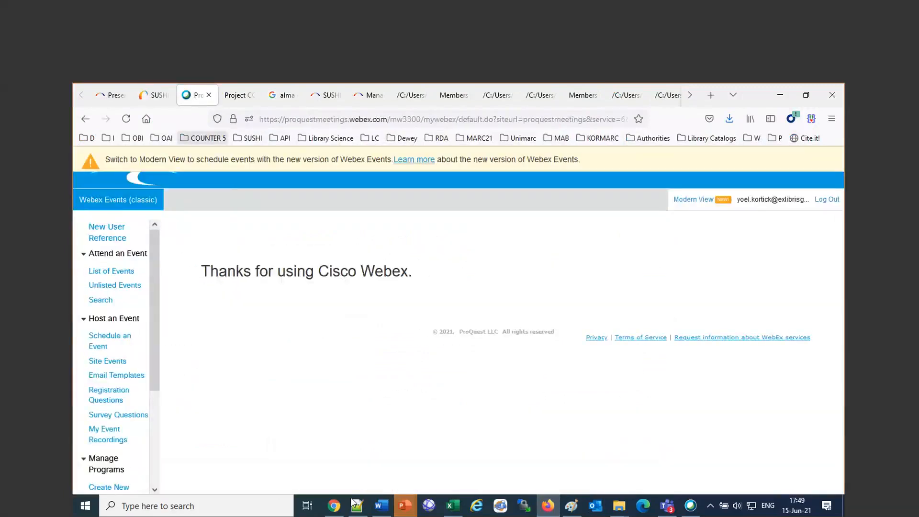
Step: Switch to Chrome, open the Usage via COUNTER reports dashboard from the Oracle Analytics catalog, and examine its Trends by month chart
{"action": "left_click", "coordinate": [332, 507]}
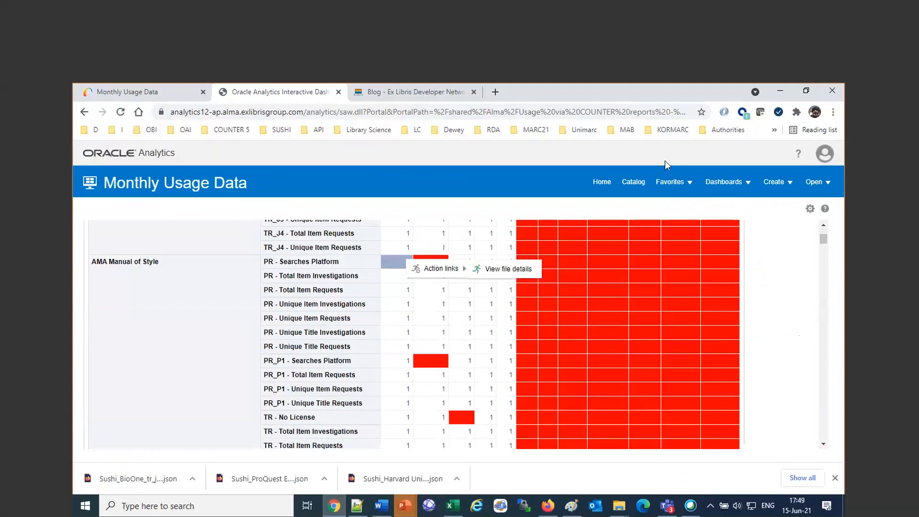
{"action": "left_click", "coordinate": [637, 187]}
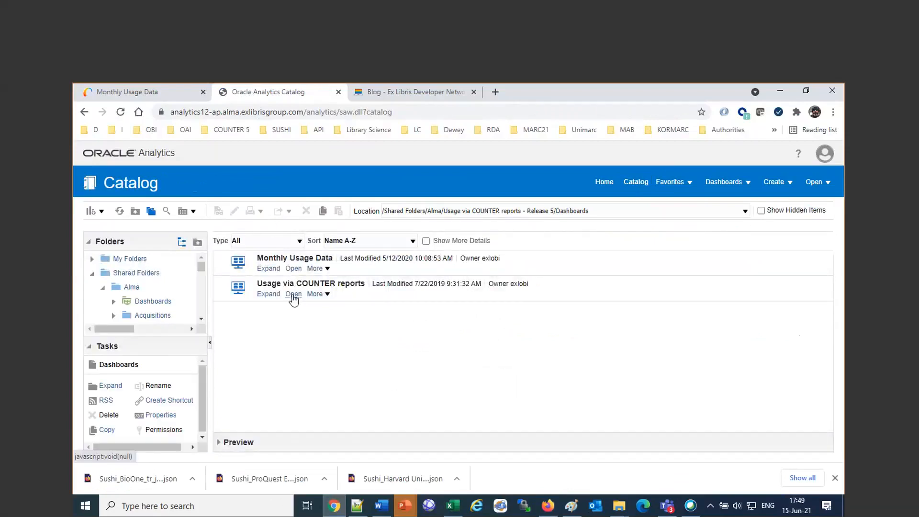
{"action": "left_click", "coordinate": [295, 295]}
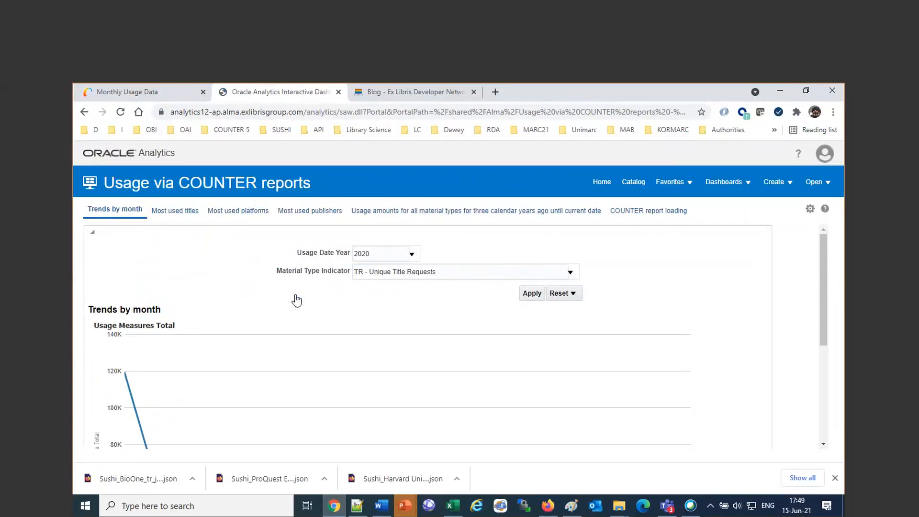
{"action": "scroll", "coordinate": [297, 300], "scroll_direction": "down", "scroll_amount": 4}
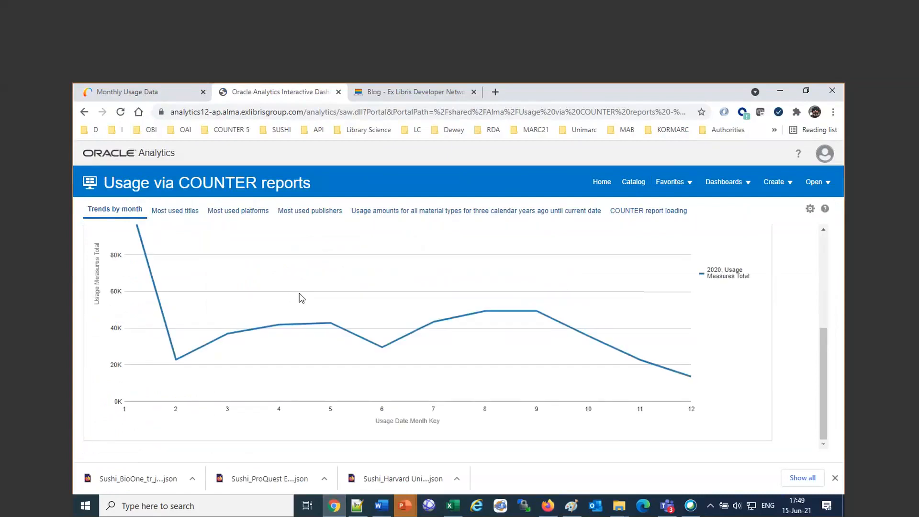
{"action": "scroll", "coordinate": [302, 298], "scroll_direction": "up", "scroll_amount": 4}
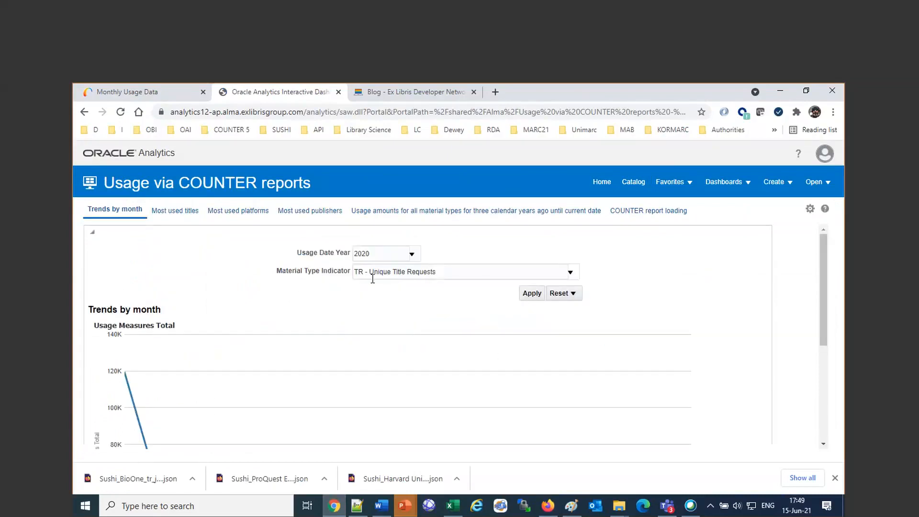
Step: Set the Material Type Indicator to (All Column Values) for Trends by month, apply it, and review the 2020 chart
{"action": "left_click", "coordinate": [441, 271]}
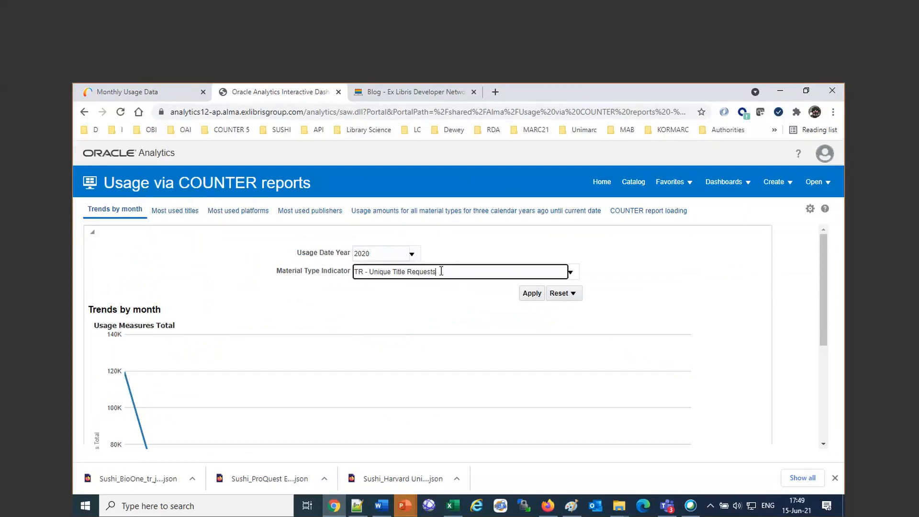
{"action": "left_click", "coordinate": [571, 276]}
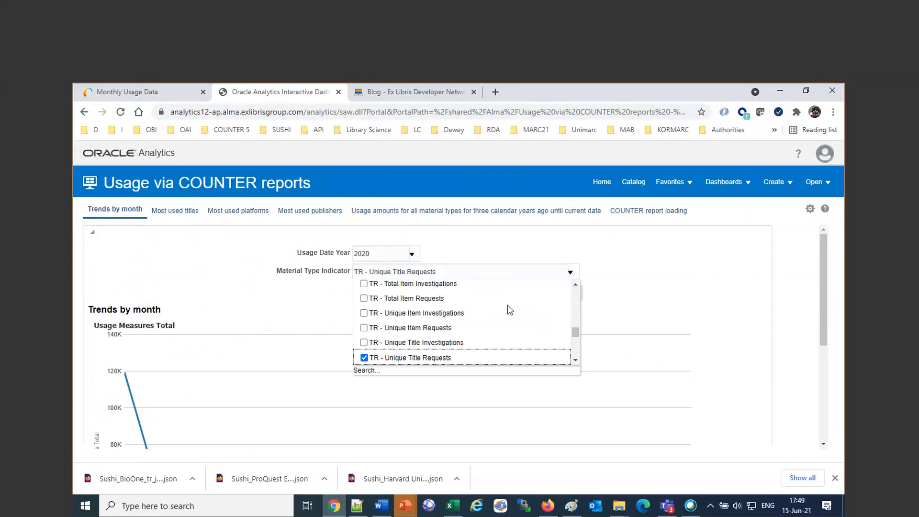
{"action": "scroll", "coordinate": [507, 305], "scroll_direction": "up", "scroll_amount": 10}
{"action": "left_click", "coordinate": [371, 288]}
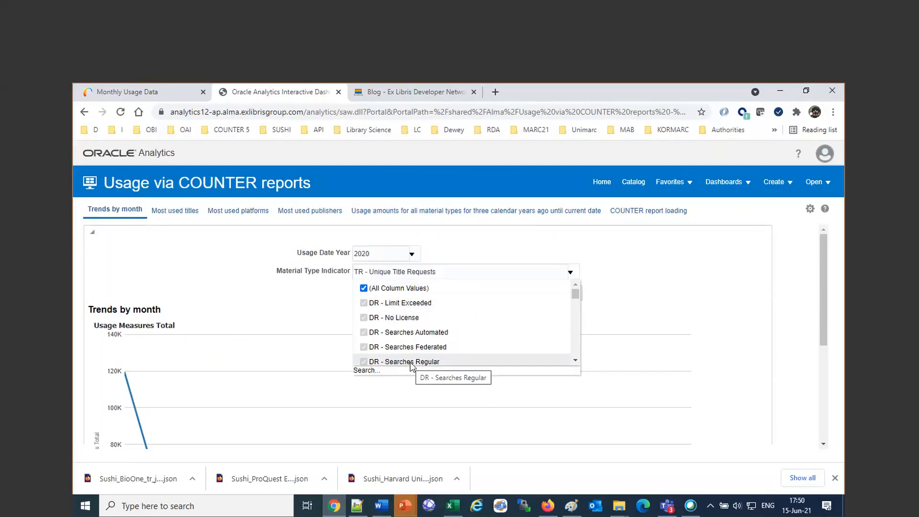
{"action": "left_click", "coordinate": [633, 266]}
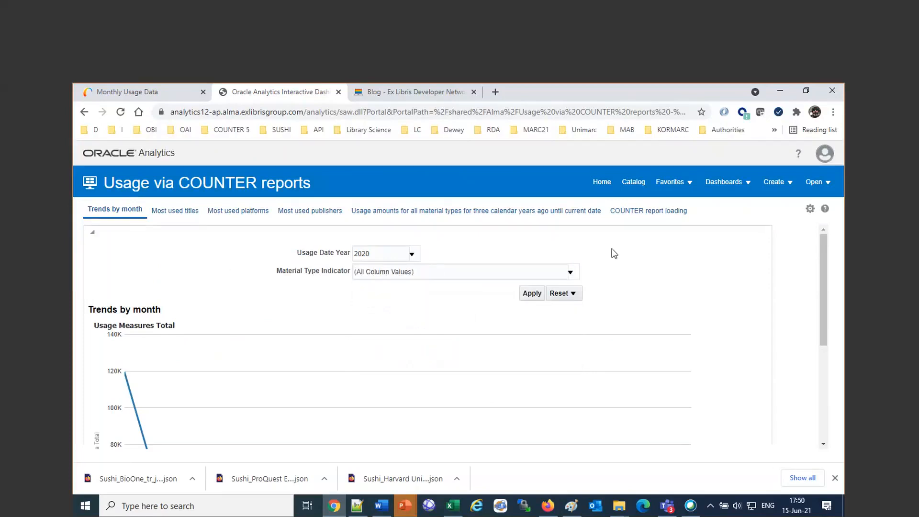
{"action": "left_click", "coordinate": [534, 296]}
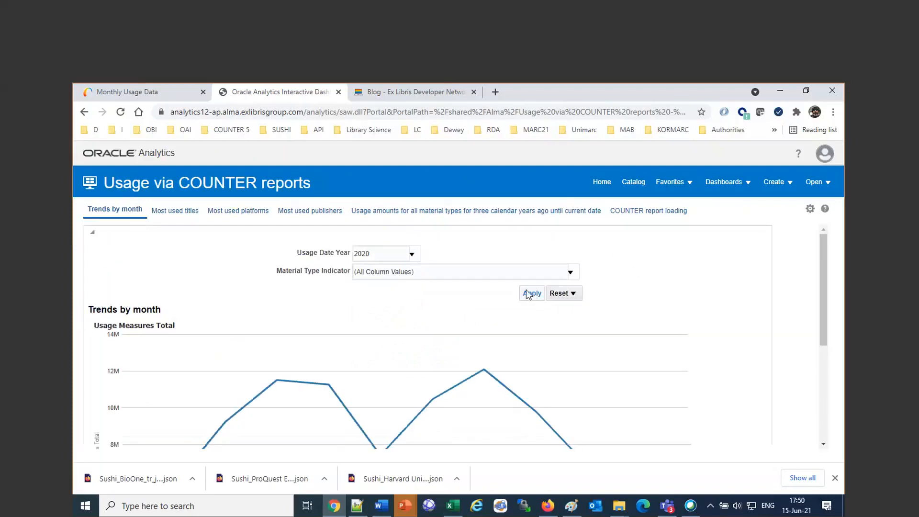
{"action": "scroll", "coordinate": [528, 293], "scroll_direction": "down", "scroll_amount": 4}
{"action": "scroll", "coordinate": [822, 389], "scroll_direction": "up", "scroll_amount": 1}
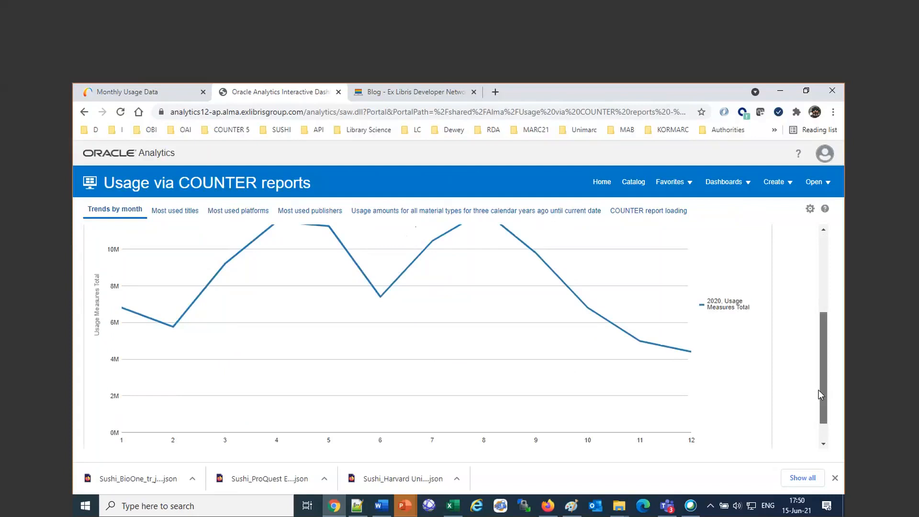
{"action": "left_click_drag", "start_coordinate": [821, 395], "coordinate": [781, 349]}
Step: Examine the 2020 charts and tables on the Most used titles and Most used platforms pages of the dashboard
{"action": "left_click", "coordinate": [185, 211]}
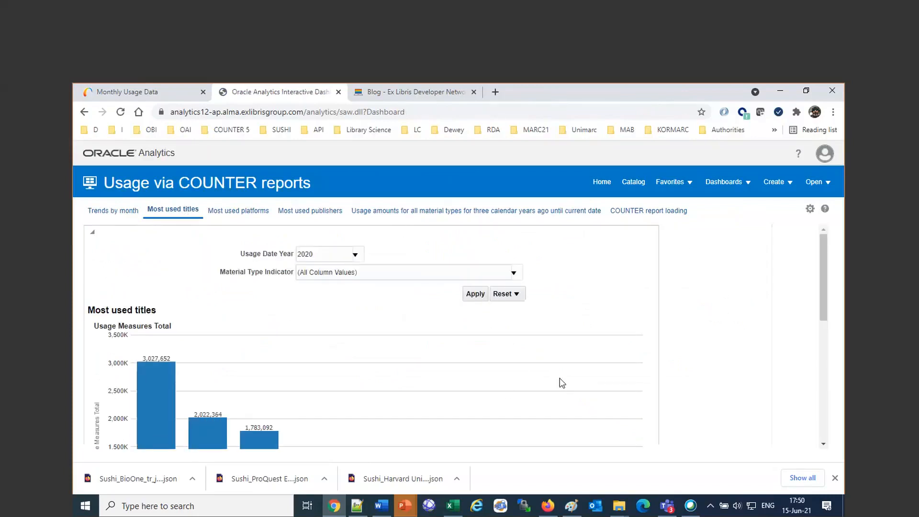
{"action": "scroll", "coordinate": [560, 382], "scroll_direction": "down", "scroll_amount": 5}
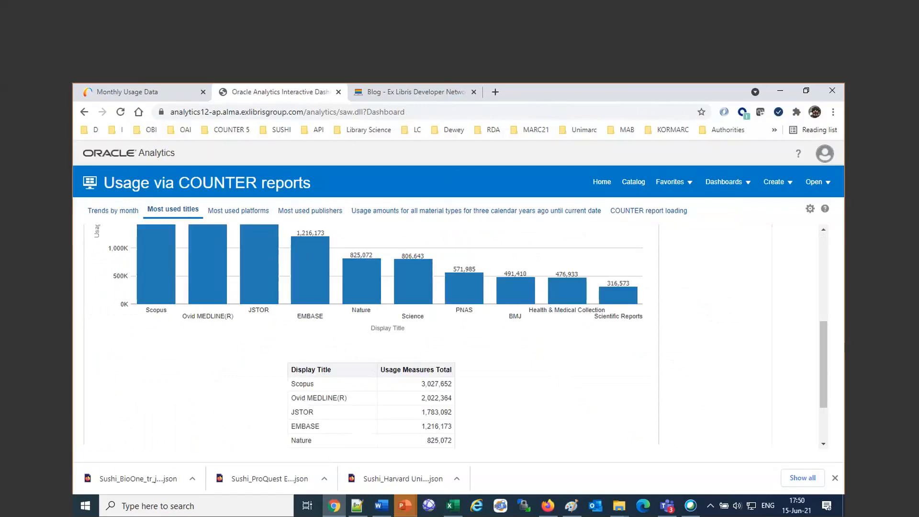
{"action": "left_click_drag", "start_coordinate": [823, 364], "coordinate": [818, 284]}
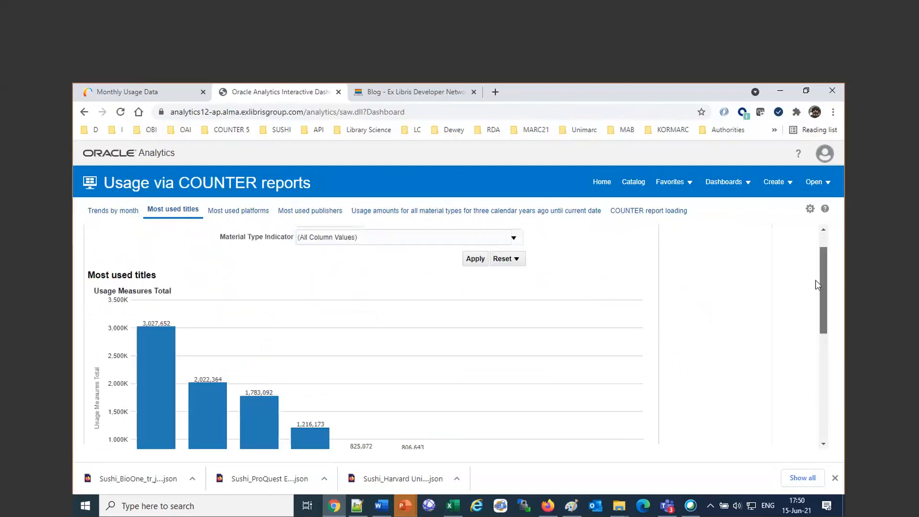
{"action": "left_click", "coordinate": [248, 211]}
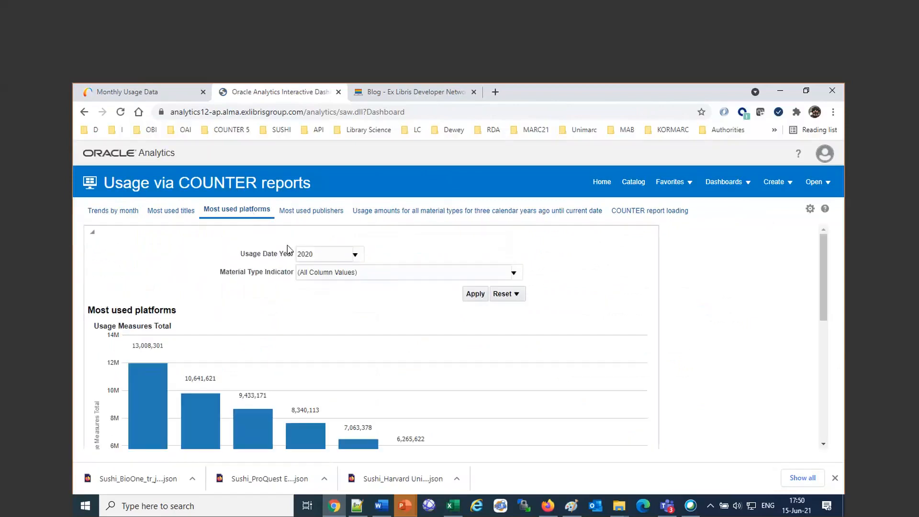
{"action": "scroll", "coordinate": [380, 319], "scroll_direction": "down", "scroll_amount": 3}
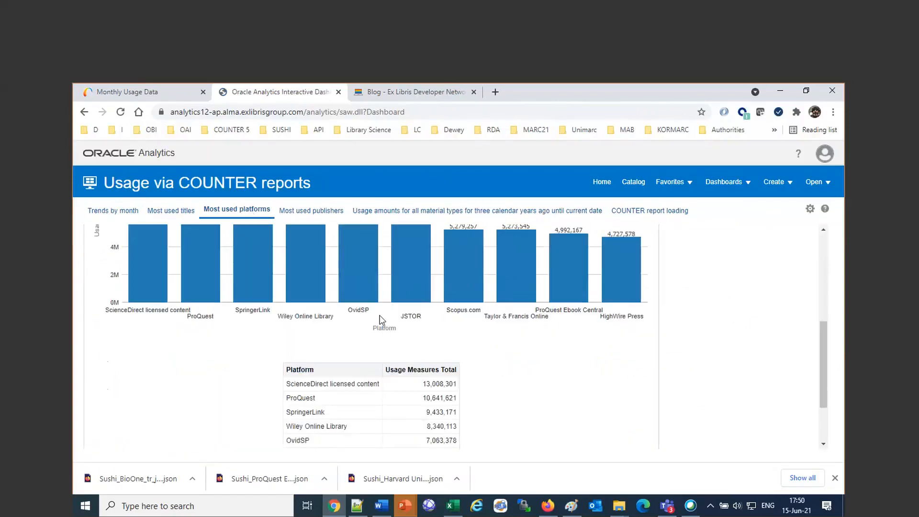
{"action": "scroll", "coordinate": [381, 319], "scroll_direction": "up", "scroll_amount": 3}
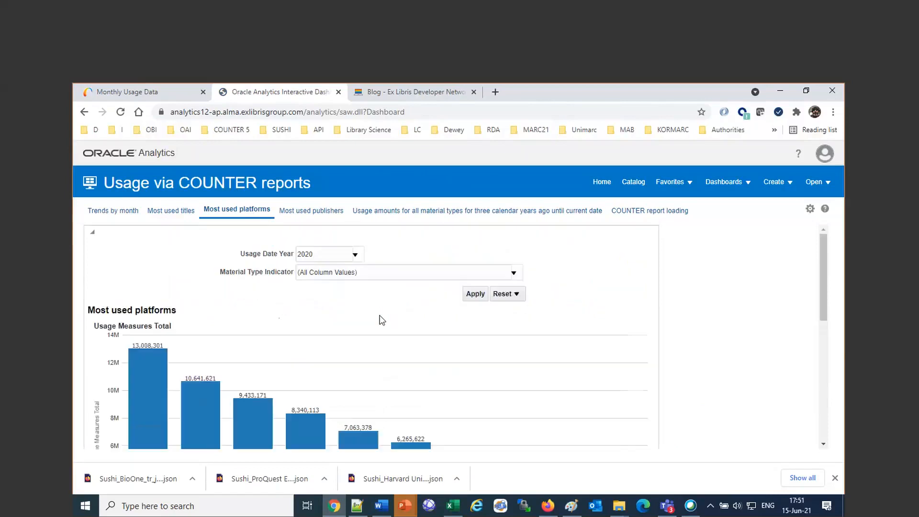
Step: Filter Most used publishers by the TR_B1 - Total Item Requests material type indicator and review the resulting chart and table
{"action": "left_click", "coordinate": [328, 209]}
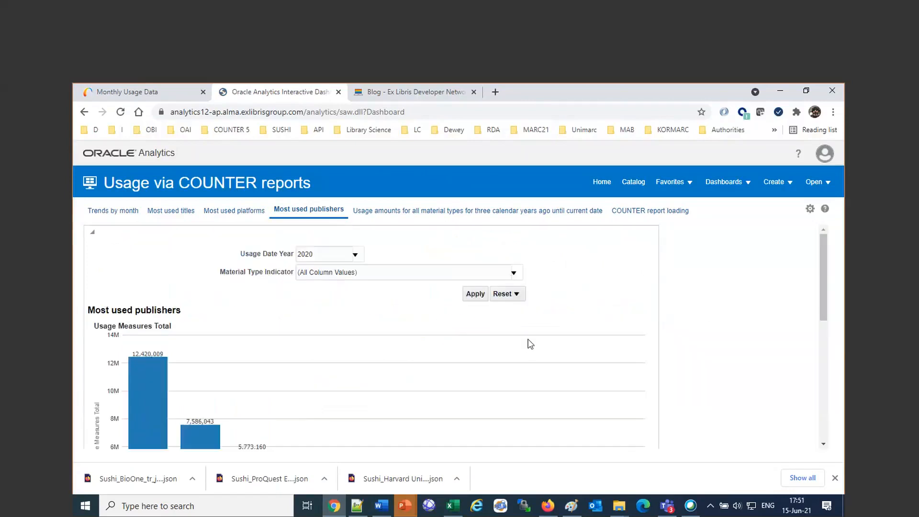
{"action": "left_click", "coordinate": [514, 272]}
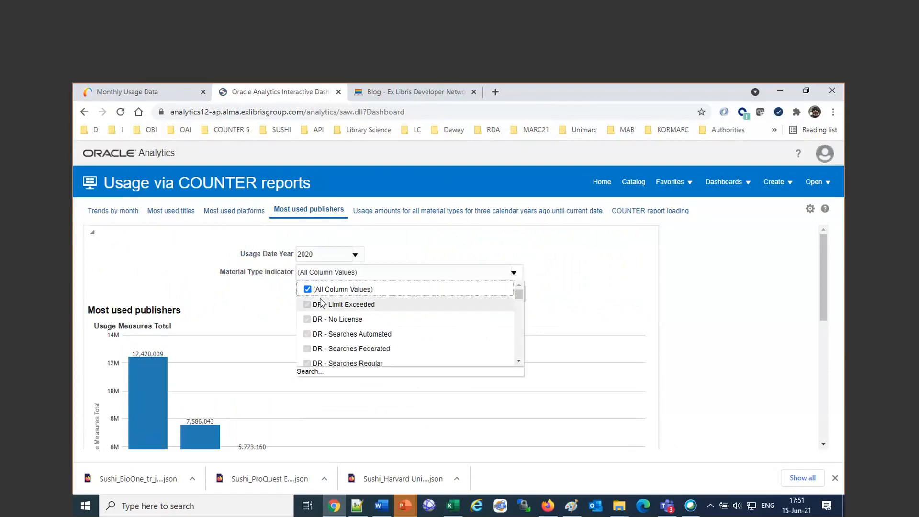
{"action": "scroll", "coordinate": [405, 322], "scroll_direction": "down", "scroll_amount": 10}
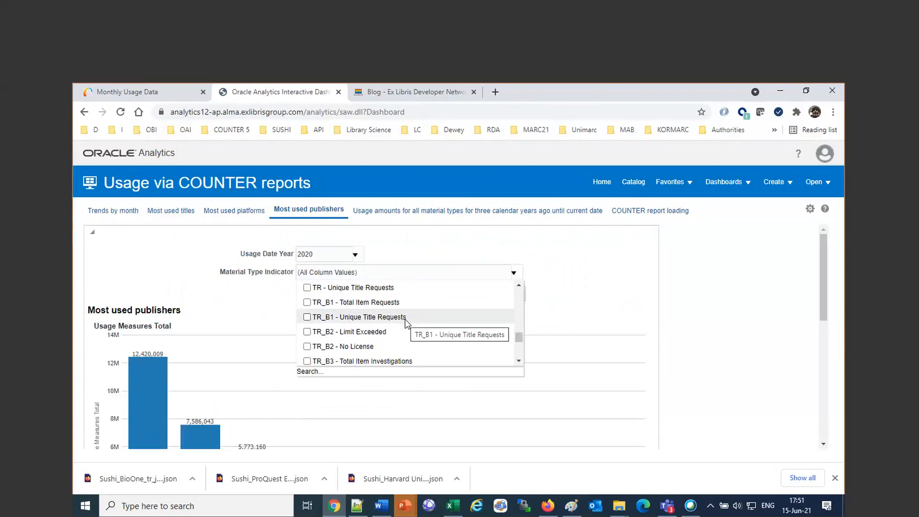
{"action": "left_click", "coordinate": [307, 302]}
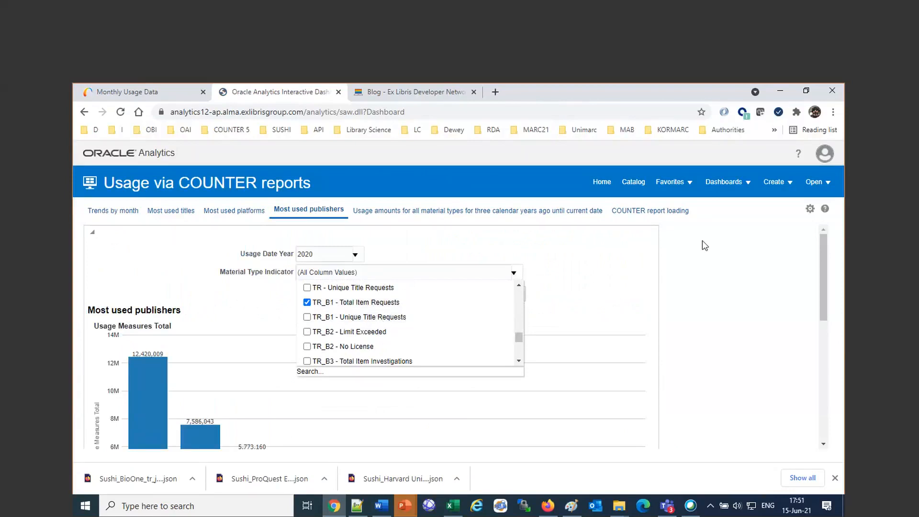
{"action": "left_click", "coordinate": [628, 261]}
{"action": "left_click", "coordinate": [474, 294]}
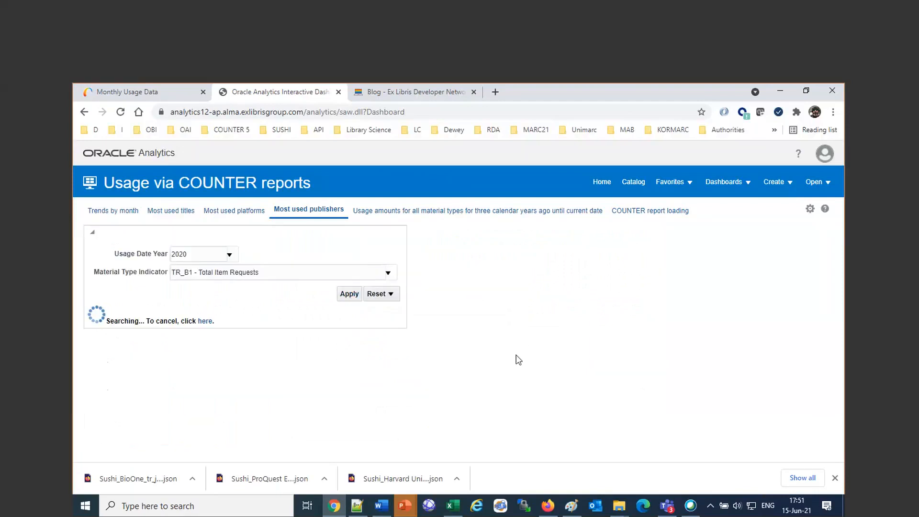
{"action": "scroll", "coordinate": [519, 360], "scroll_direction": "down", "scroll_amount": 5}
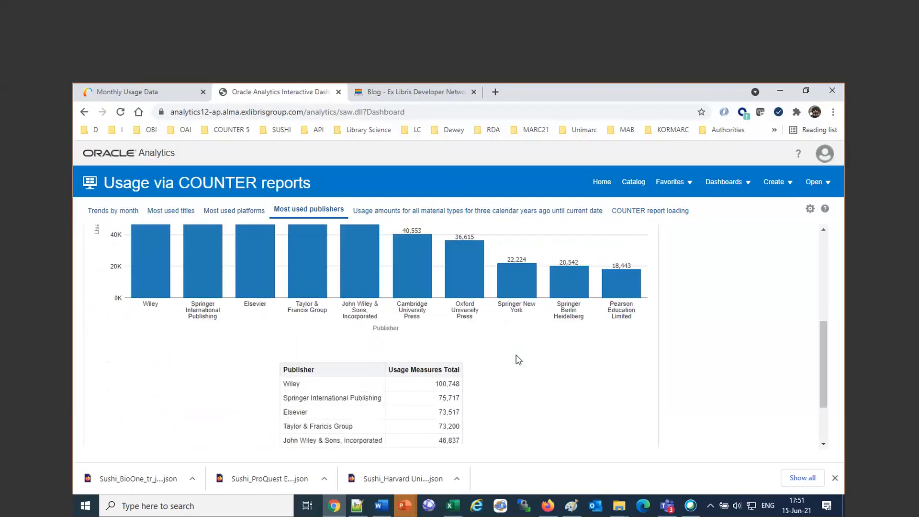
{"action": "scroll", "coordinate": [537, 389], "scroll_direction": "up", "scroll_amount": 5}
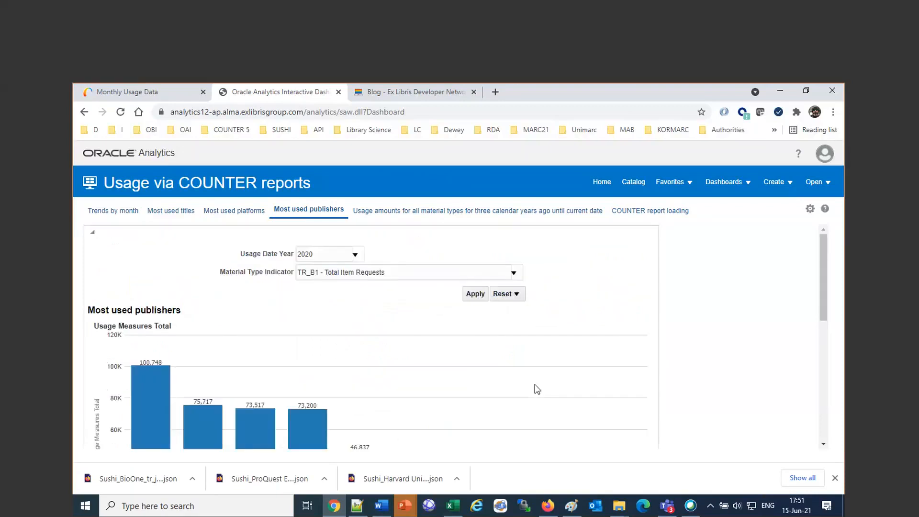
Step: Examine the usage amounts for all material types over three calendar years, and the COUNTER report loading analysis
{"action": "left_click", "coordinate": [459, 216]}
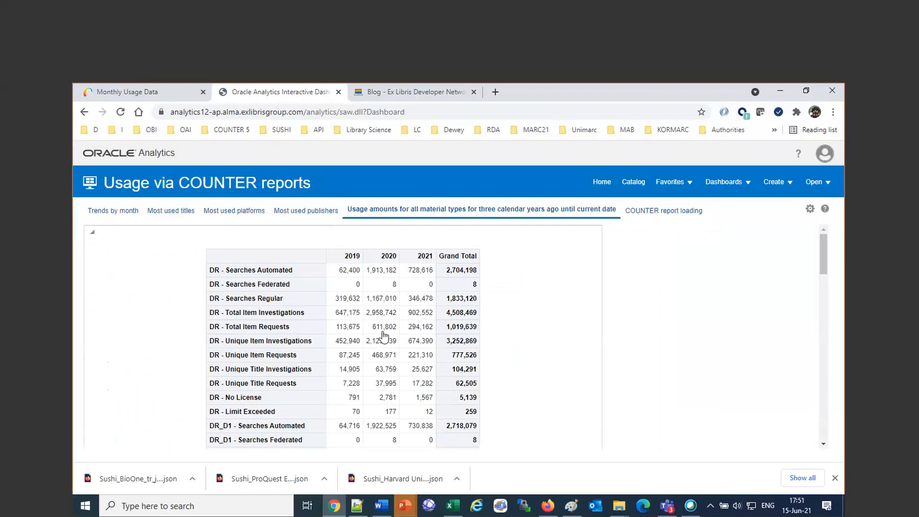
{"action": "left_click", "coordinate": [662, 212]}
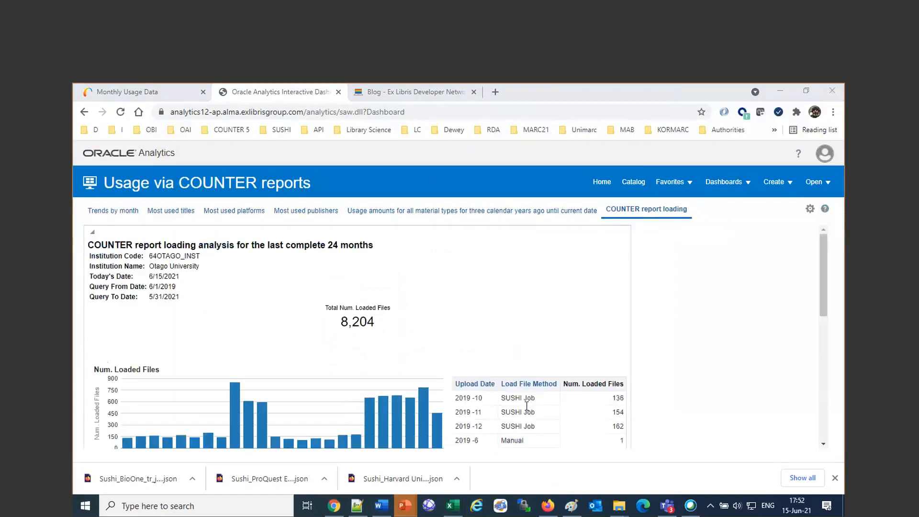
Step: In the Word document, replace the question about deleting older usage data and its answer with "will alma ever be able to deal with non-counter usage?"
{"action": "left_click", "coordinate": [382, 506]}
{"action": "left_click_drag", "start_coordinate": [281, 388], "coordinate": [289, 415]}
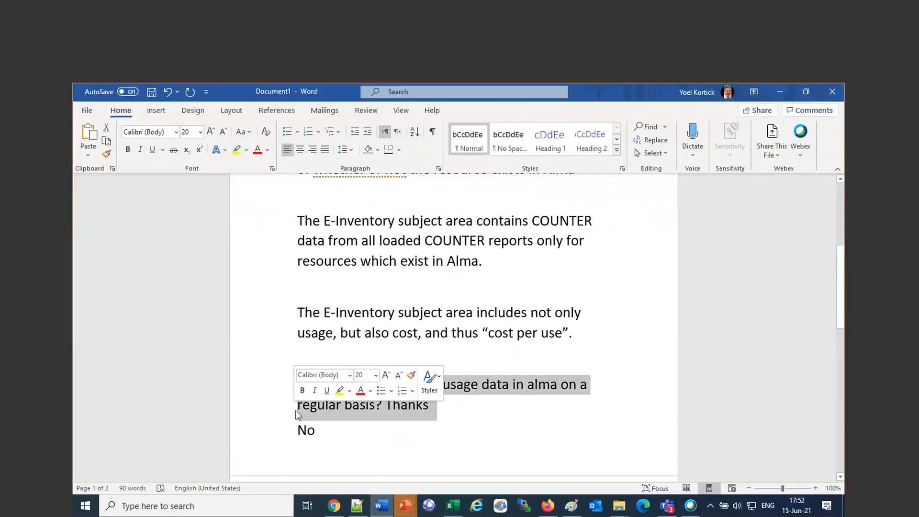
{"action": "type", "text": "will alma ever be able to deal with non-counter usage?"}
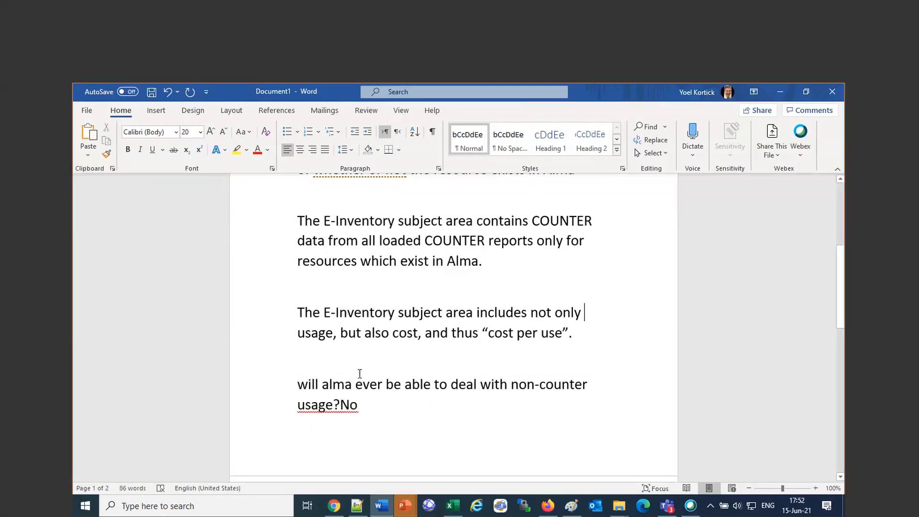
{"action": "key", "text": "BackSpace"}
{"action": "key", "text": "BackSpace"}
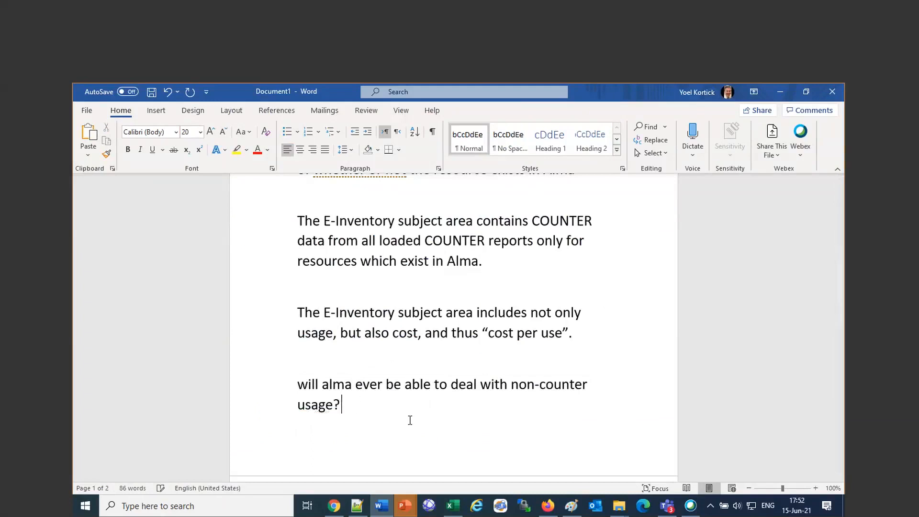
Step: Add the answer "If you have it in an excel sheet then now already today you can load that file to Data Visualization and make reports on it."
{"action": "key", "text": "Return"}
{"action": "type", "text": "If you have itg isdn"}
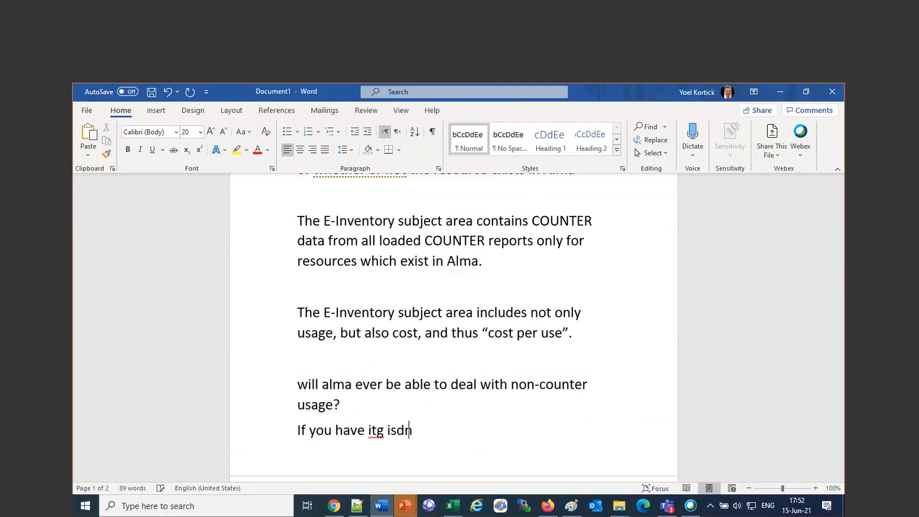
{"action": "type", "text": " an excel she"}
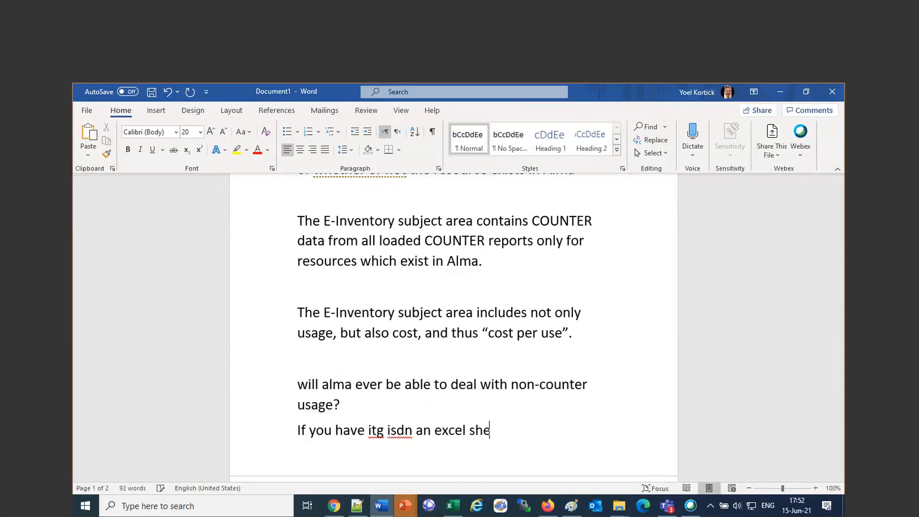
{"action": "type", "text": "et then now alrea"}
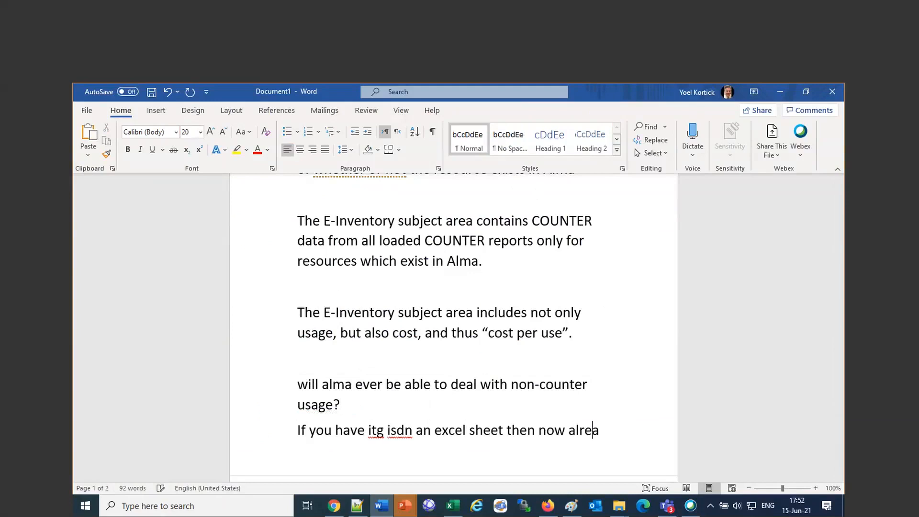
{"action": "type", "text": "dy today ypo"}
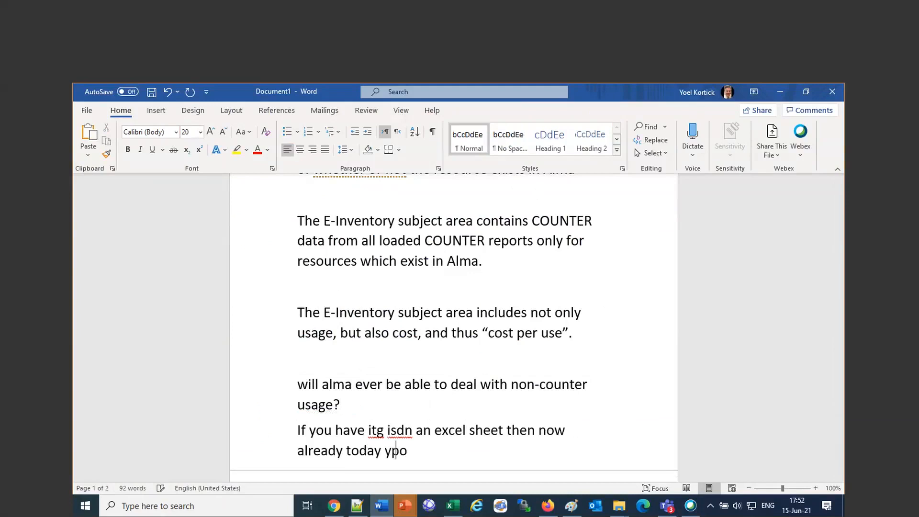
{"action": "key", "text": "BackSpace"}
{"action": "key", "text": "BackSpace"}
{"action": "type", "text": "ou can load that file to Data Visu"}
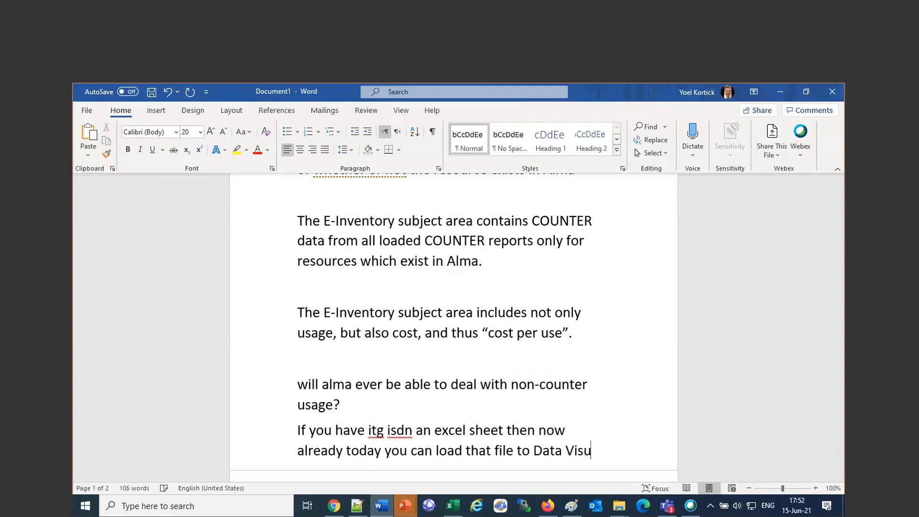
{"action": "type", "text": "alixation and ma"}
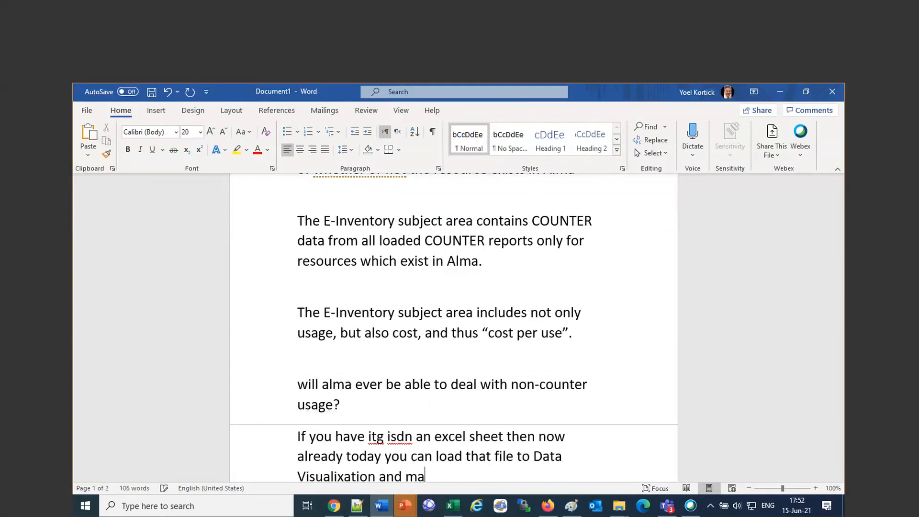
{"action": "type", "text": "ke reports on it."}
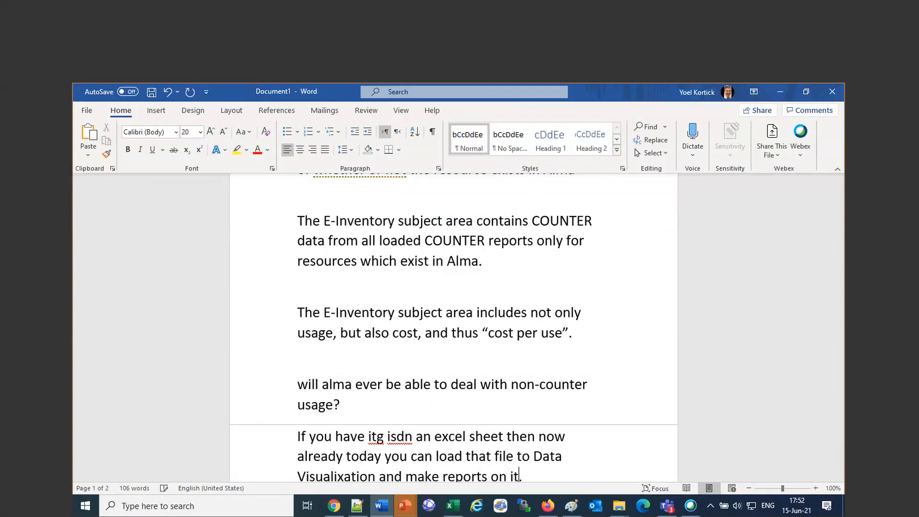
{"action": "scroll", "coordinate": [411, 421], "scroll_direction": "down", "scroll_amount": 1}
{"action": "key", "text": "Return"}
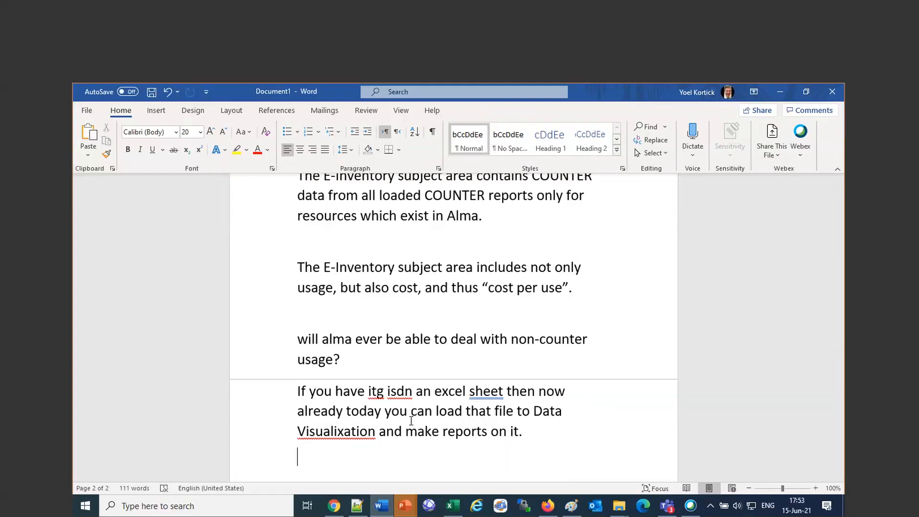
Step: Correct the misspelled words in the answer to read "it", "in" and "Visualization"
{"action": "left_click", "coordinate": [377, 391]}
{"action": "key", "text": "Delete"}
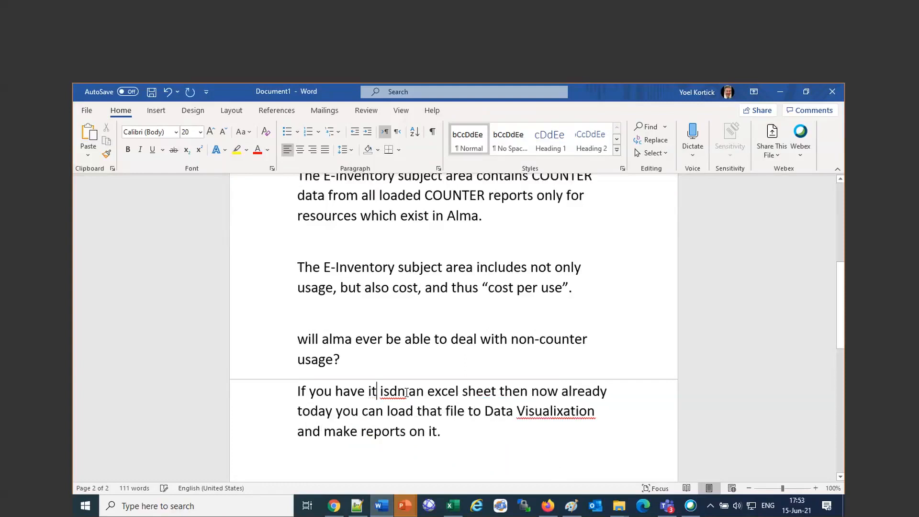
{"action": "left_click_drag", "start_coordinate": [380, 391], "coordinate": [404, 391]}
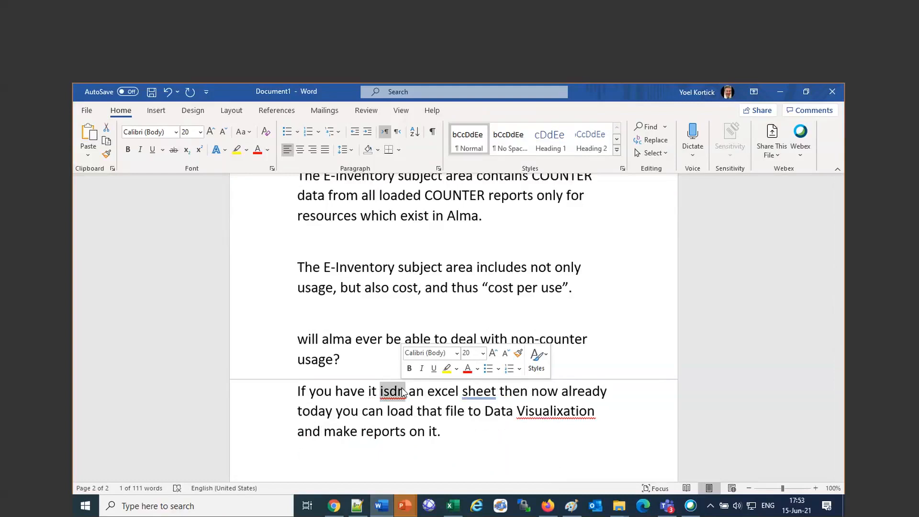
{"action": "left_click", "coordinate": [505, 372]}
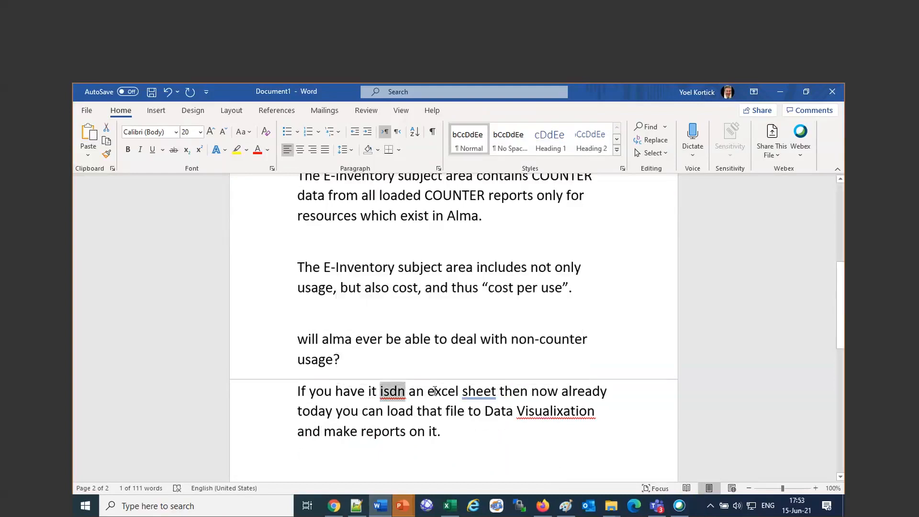
{"action": "type", "text": "in"}
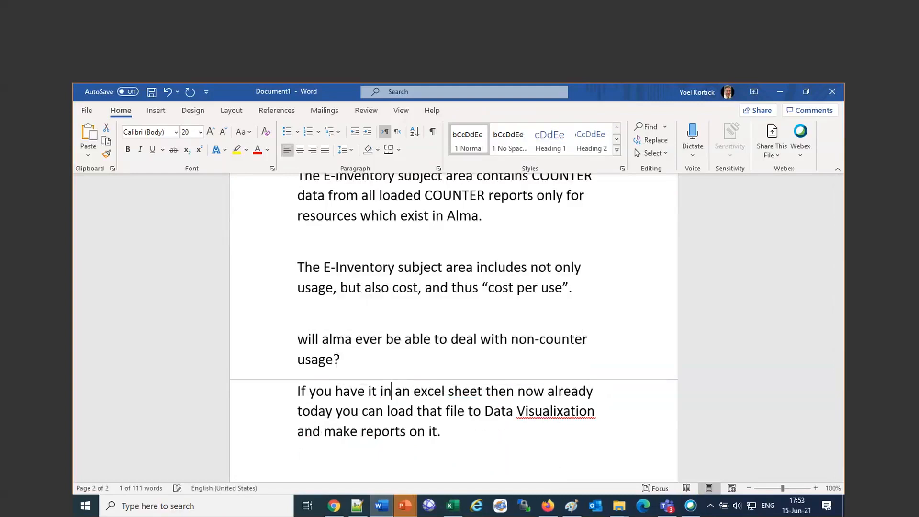
{"action": "right_click", "coordinate": [572, 416]}
{"action": "left_click", "coordinate": [628, 266]}
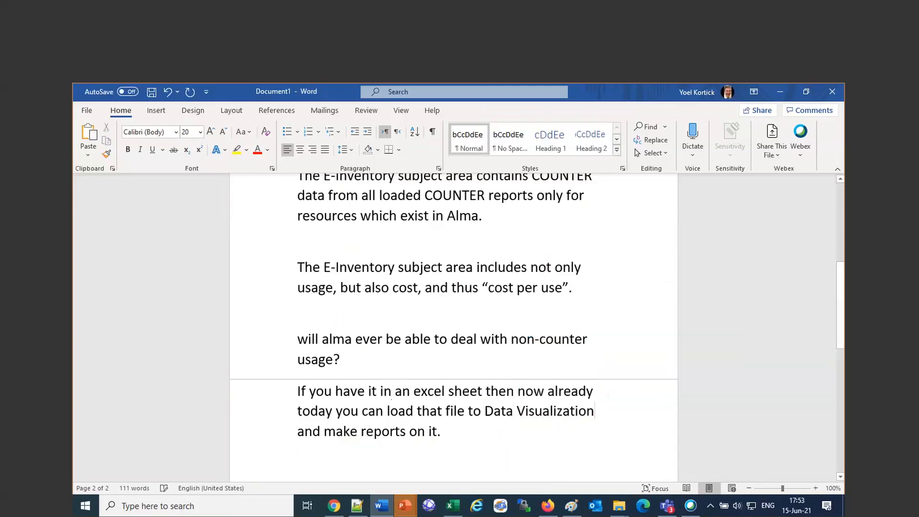
Step: Switch to Chrome and examine the numbers of loaded files by upload date and load method in the COUNTER report loading analysis
{"action": "left_click", "coordinate": [548, 505]}
{"action": "left_click", "coordinate": [335, 505]}
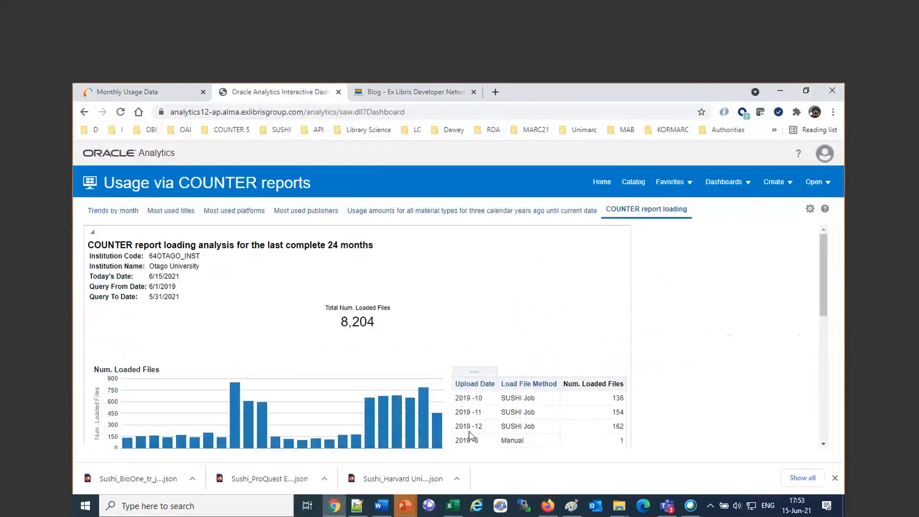
{"action": "scroll", "coordinate": [607, 411], "scroll_direction": "down", "scroll_amount": 5}
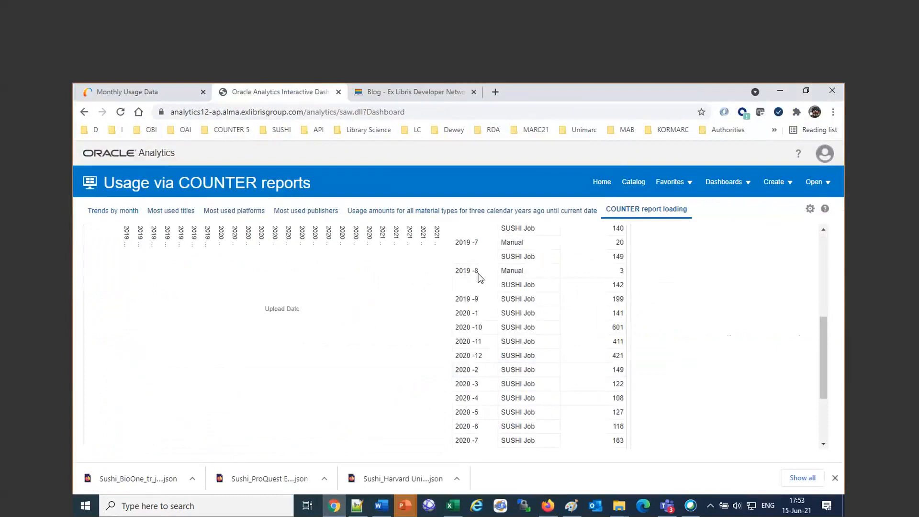
{"action": "left_click", "coordinate": [607, 285]}
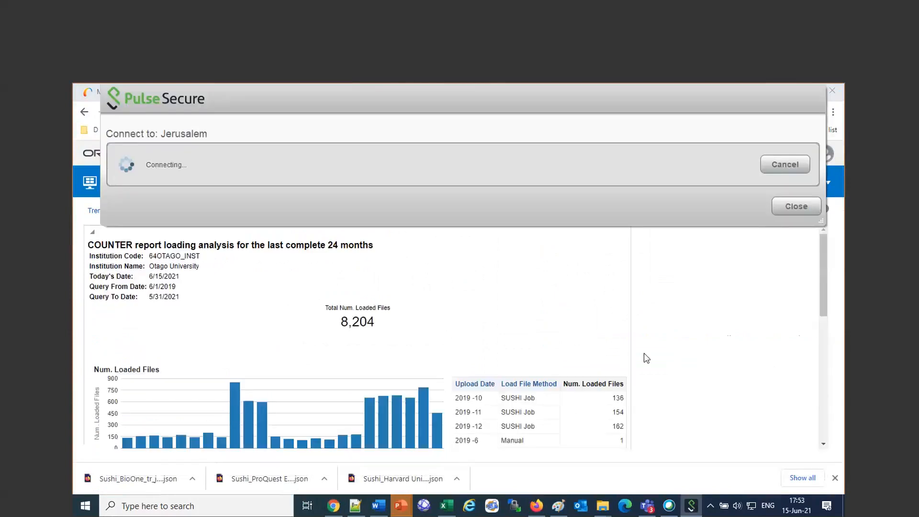
{"action": "left_click", "coordinate": [263, 318]}
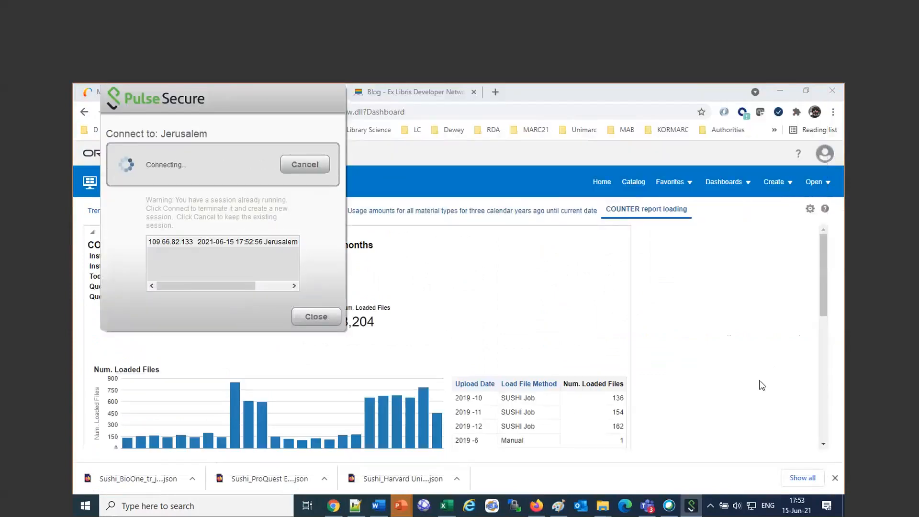
{"action": "scroll", "coordinate": [632, 378], "scroll_direction": "down", "scroll_amount": 5}
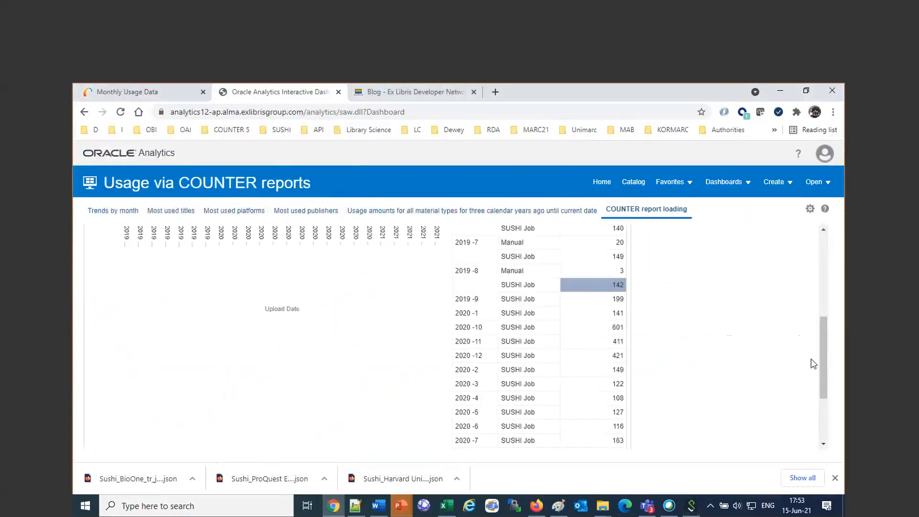
{"action": "left_click_drag", "start_coordinate": [821, 365], "coordinate": [823, 344]}
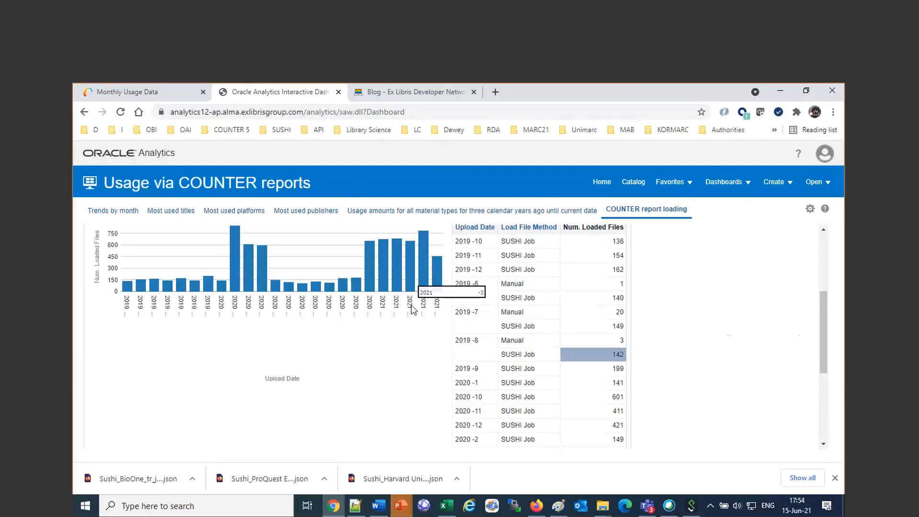
Step: Try to open the Analytics catalog, and close the Analytics page
{"action": "left_click", "coordinate": [634, 183]}
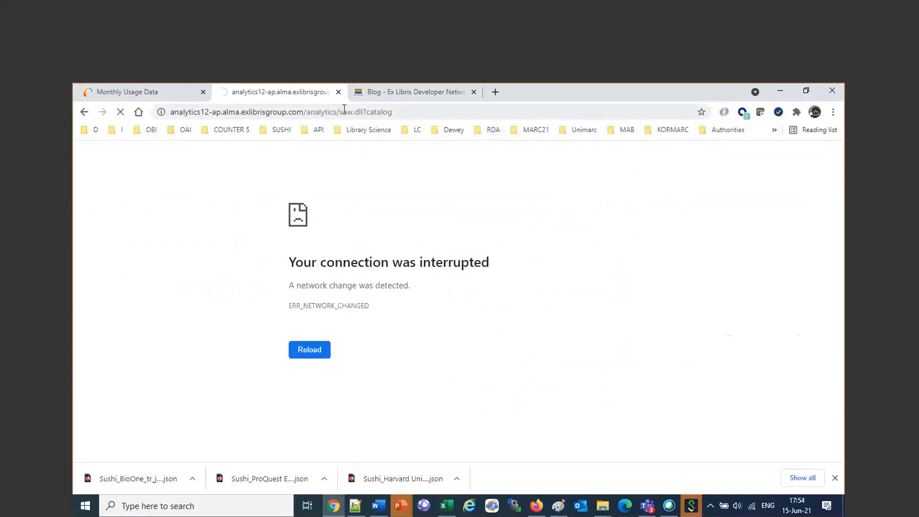
{"action": "left_click", "coordinate": [338, 92]}
{"action": "left_click", "coordinate": [338, 512]}
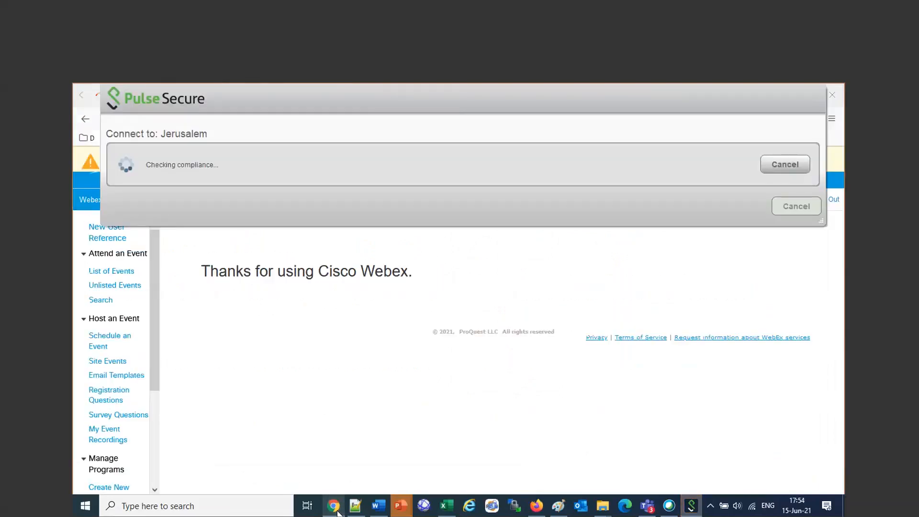
{"action": "left_click", "coordinate": [156, 95]}
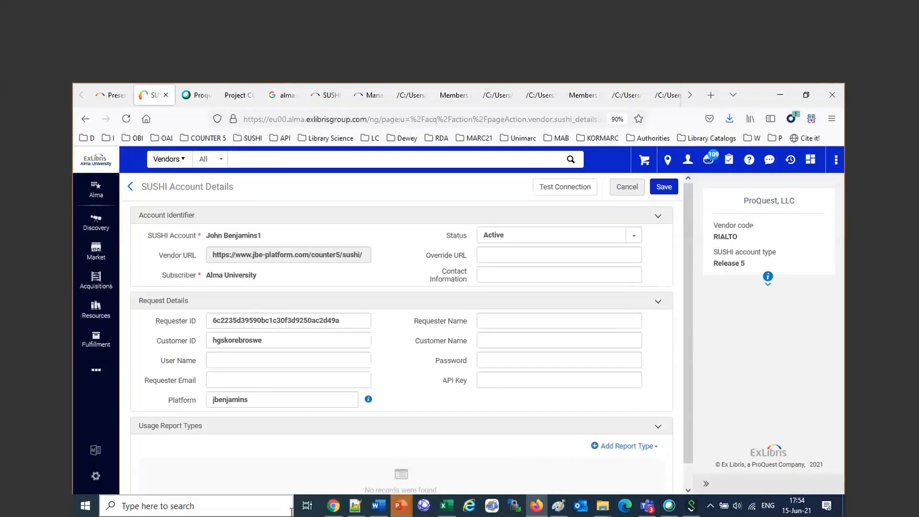
{"action": "left_click", "coordinate": [326, 511]}
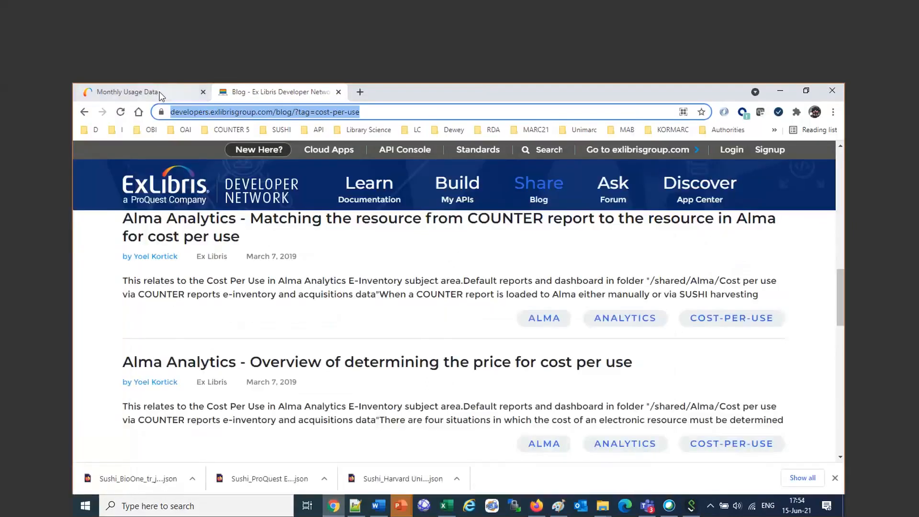
Step: Reopen the Usage via COUNTER reports dashboard in Analytics from Alma's Monthly Usage Data page
{"action": "left_click", "coordinate": [144, 92]}
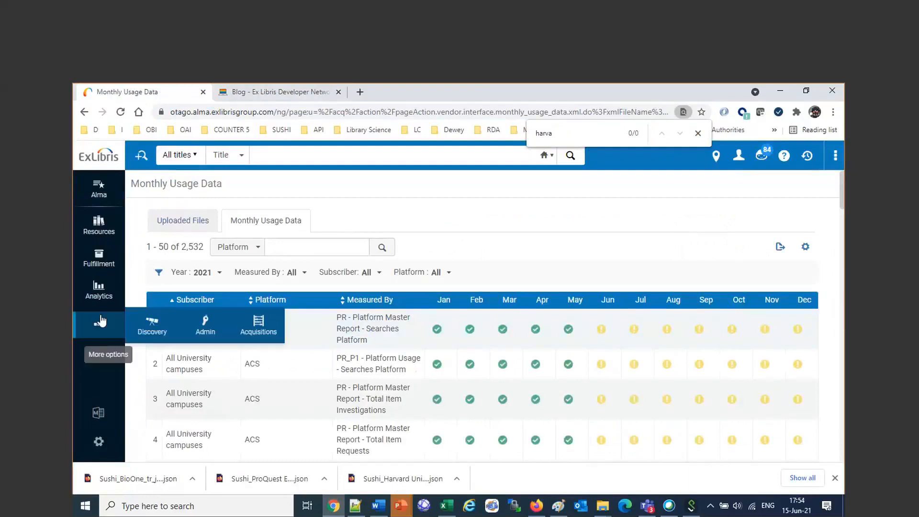
{"action": "left_click", "coordinate": [98, 288]}
{"action": "left_click", "coordinate": [174, 196]}
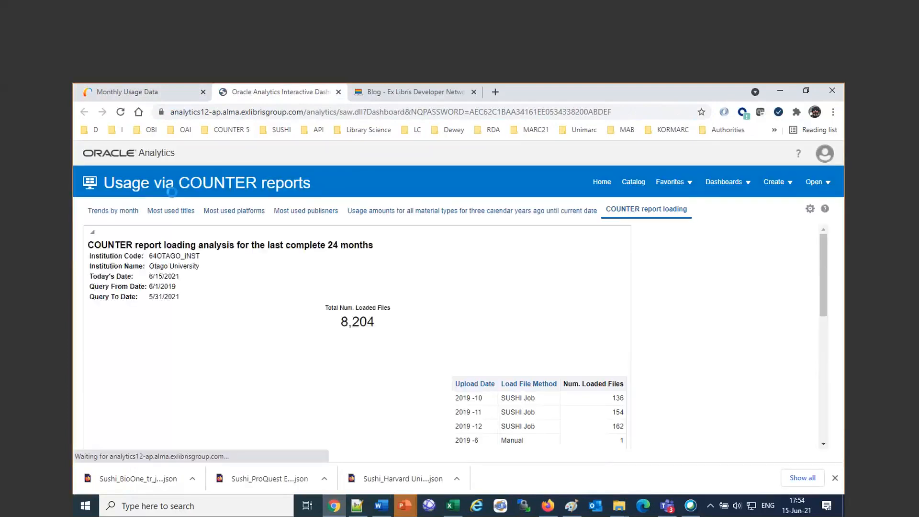
Step: Create a new analysis on the E-Inventory subject area and widen the list of its folders
{"action": "left_click", "coordinate": [768, 183]}
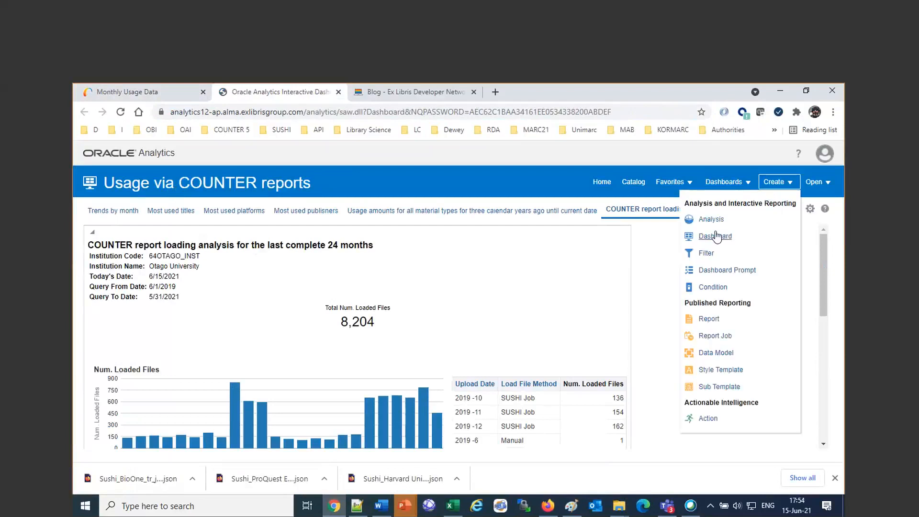
{"action": "left_click", "coordinate": [710, 220]}
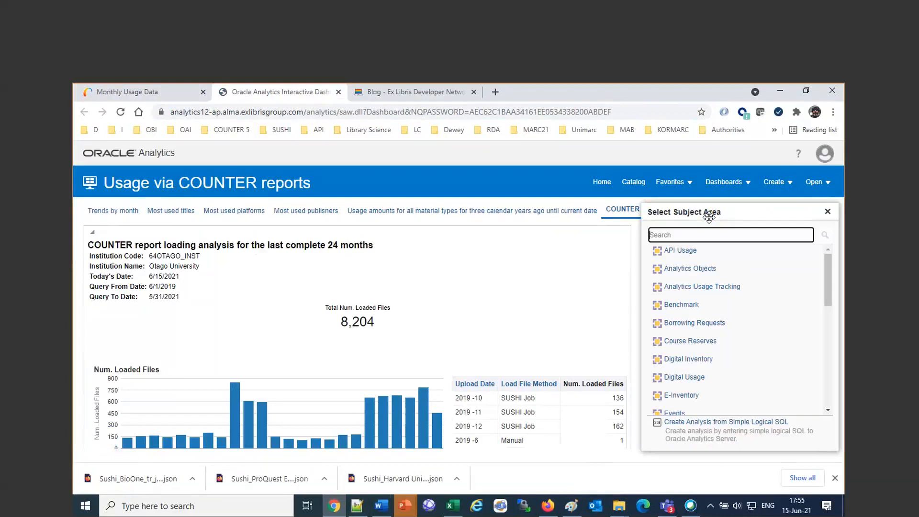
{"action": "left_click", "coordinate": [680, 395]}
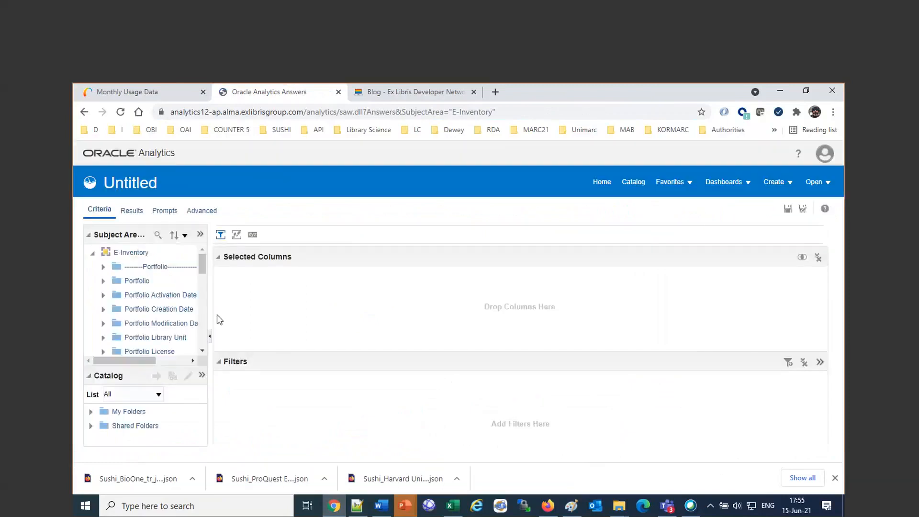
{"action": "left_click_drag", "start_coordinate": [211, 318], "coordinate": [248, 319]}
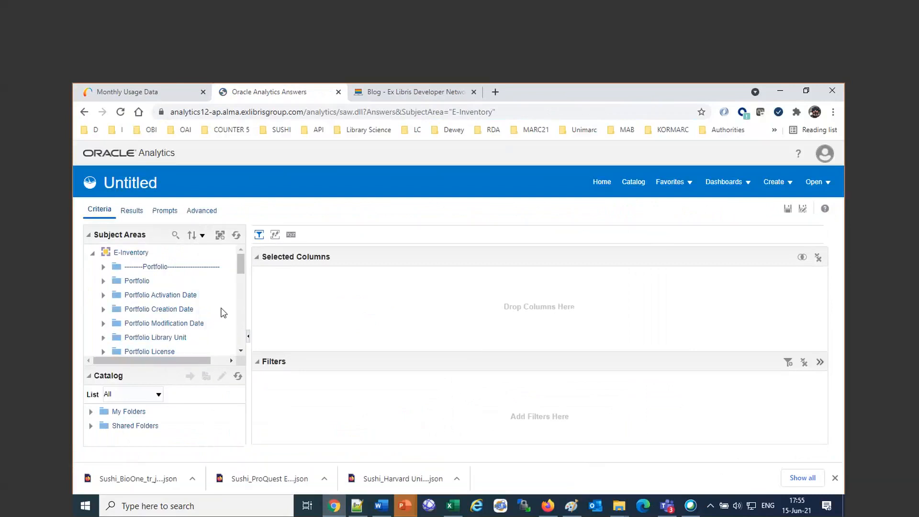
Step: Expand the Cost Usage folder of the E-Inventory subject area and examine its subfolders
{"action": "scroll", "coordinate": [206, 316], "scroll_direction": "down", "scroll_amount": 5}
{"action": "scroll", "coordinate": [209, 314], "scroll_direction": "down", "scroll_amount": 5}
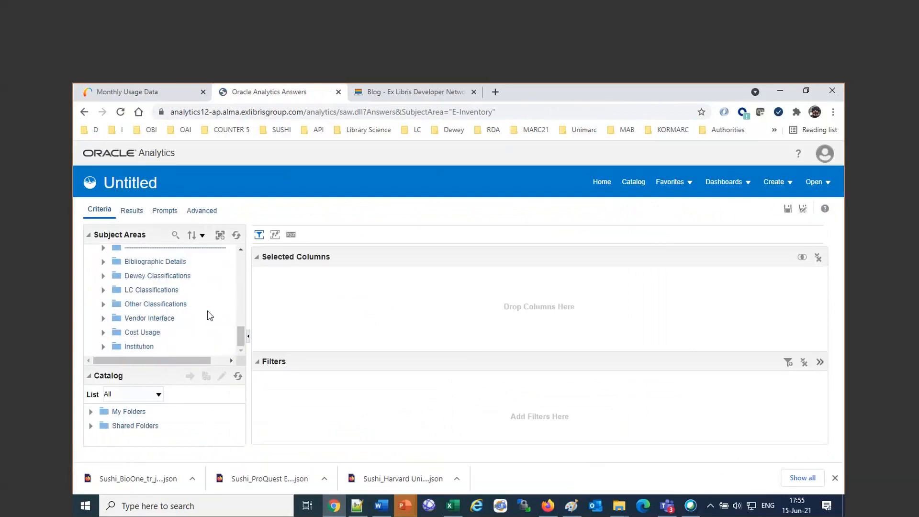
{"action": "left_click", "coordinate": [139, 333]}
{"action": "left_click_drag", "start_coordinate": [250, 298], "coordinate": [337, 304]}
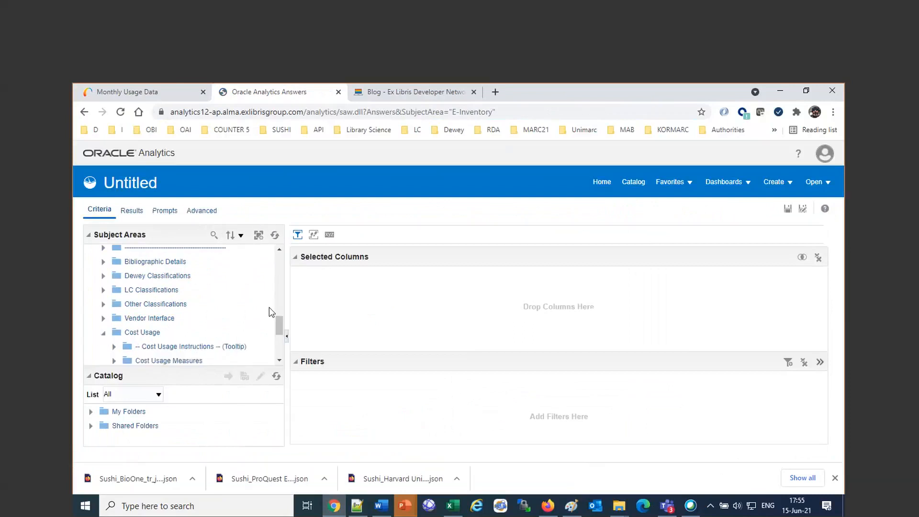
{"action": "left_click", "coordinate": [280, 359]}
{"action": "left_click", "coordinate": [280, 359]}
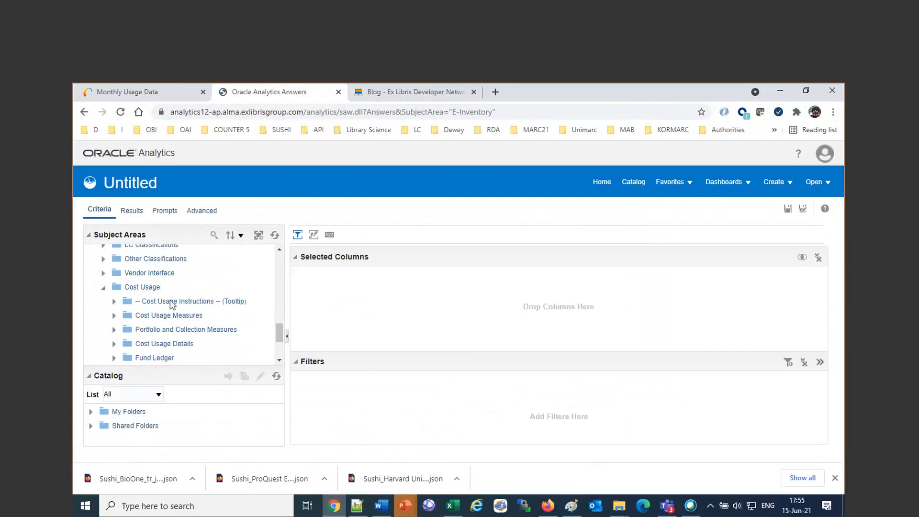
{"action": "mouse_move", "coordinate": [171, 305]}
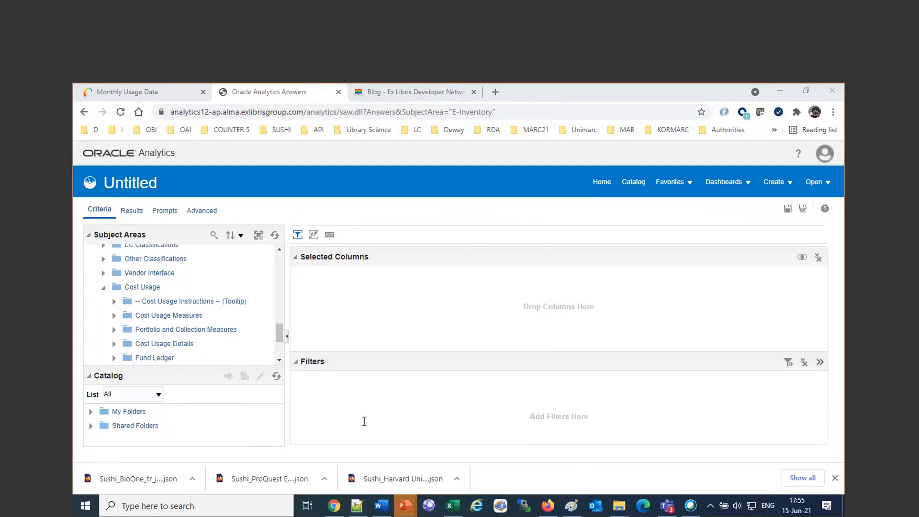
Step: Replace Word's last Q&A with "If we do not use the ACQ module then we won't be able to produce cost/use reports, right?" "Yes that is correct."
{"action": "left_click", "coordinate": [384, 512]}
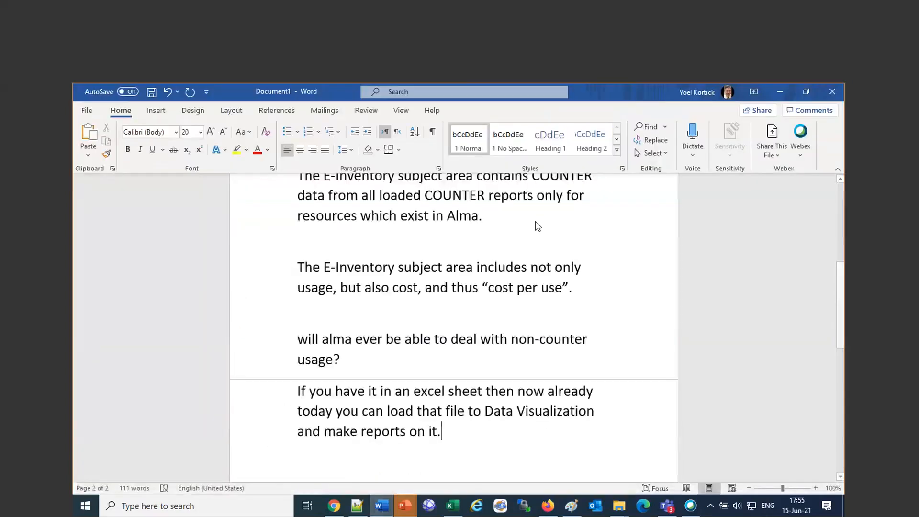
{"action": "left_click_drag", "start_coordinate": [489, 452], "coordinate": [241, 341]}
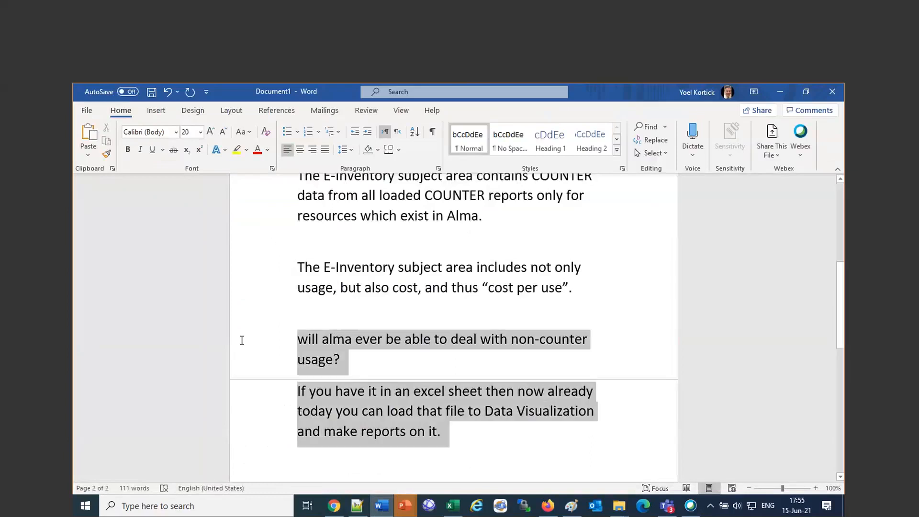
{"action": "type", "text": "If we do not use the ACQ module then we won't be able to produce cost/use reports, right?"}
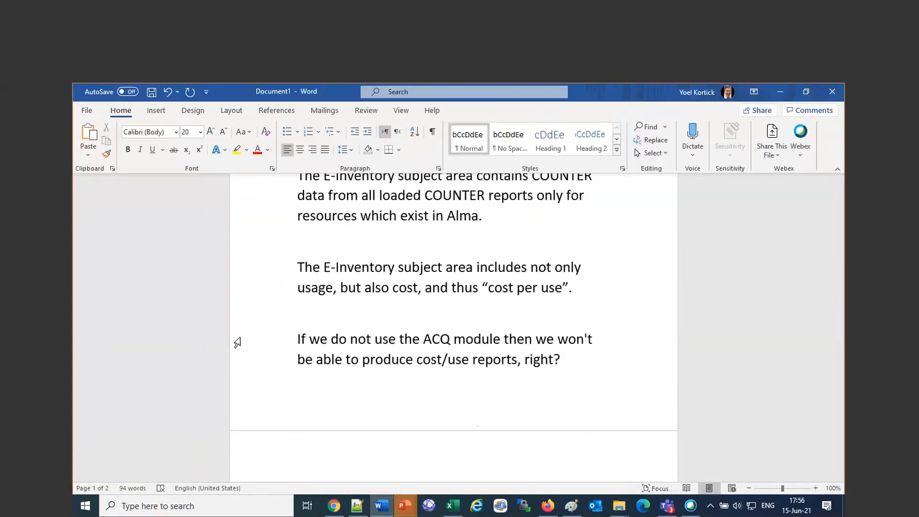
{"action": "key", "text": "Return"}
{"action": "type", "text": "Yes that is correct."}
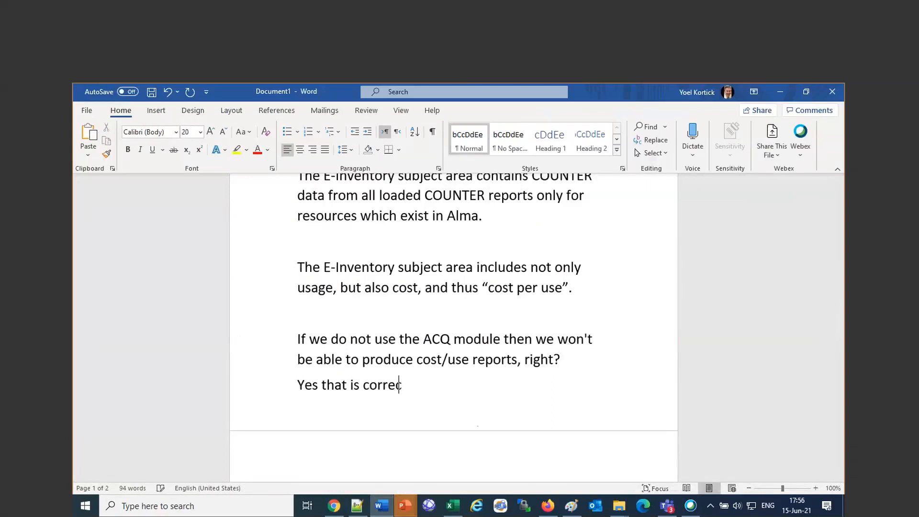
{"action": "key", "text": "Return"}
Step: Switch back to Analytics in Chrome, open its catalog, and enlarge the folder list in width and height
{"action": "left_click", "coordinate": [548, 509]}
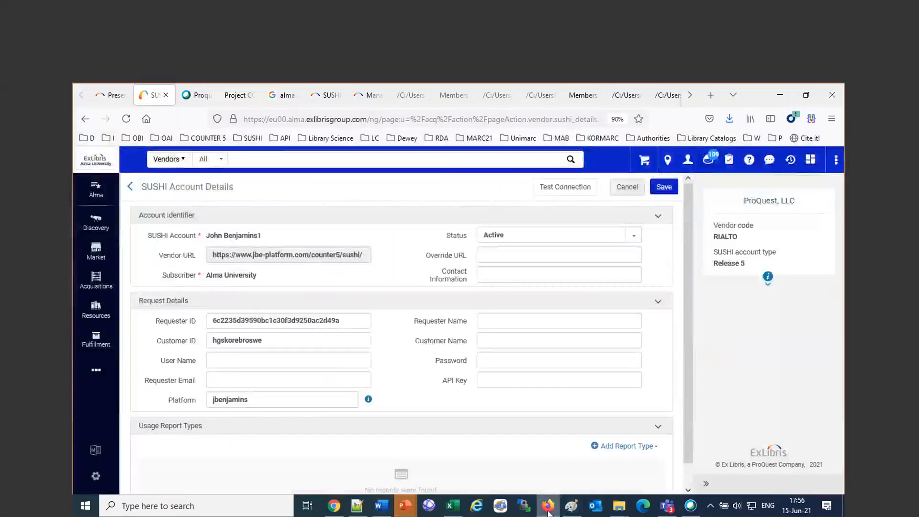
{"action": "left_click", "coordinate": [335, 506]}
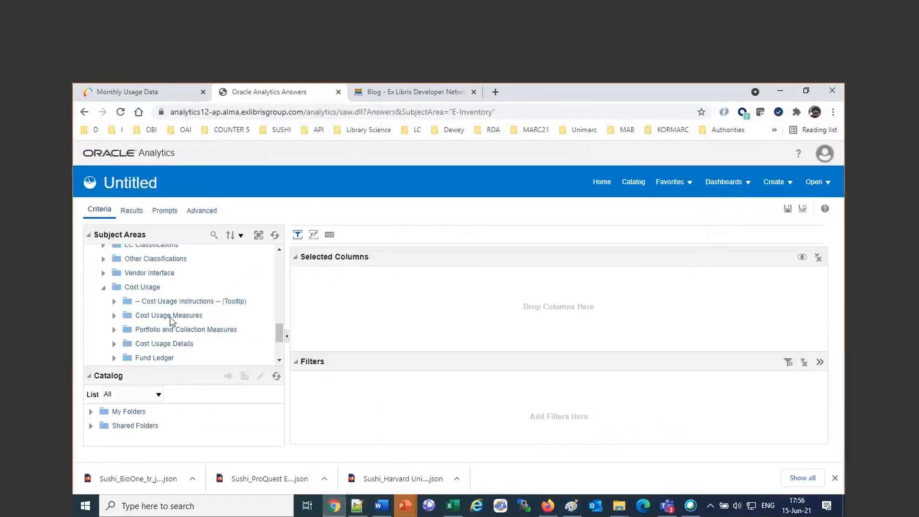
{"action": "left_click", "coordinate": [633, 184]}
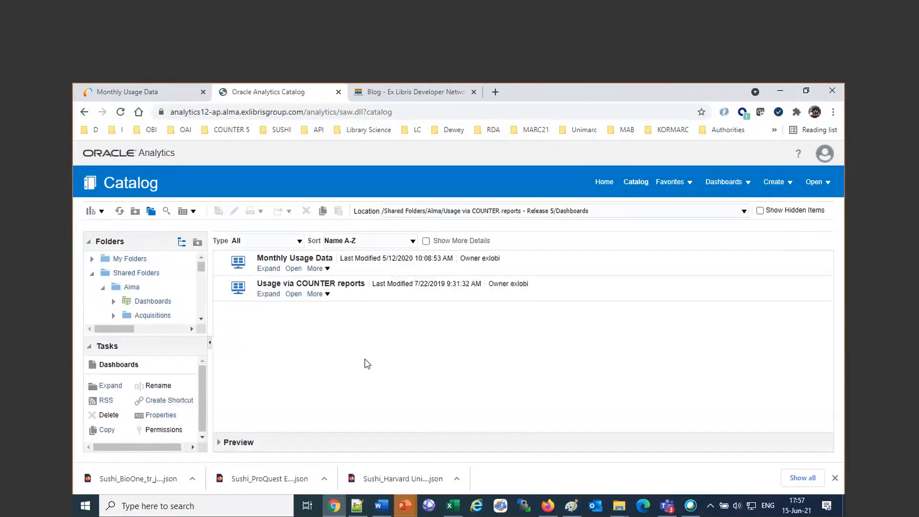
{"action": "scroll", "coordinate": [187, 270], "scroll_direction": "down", "scroll_amount": 3}
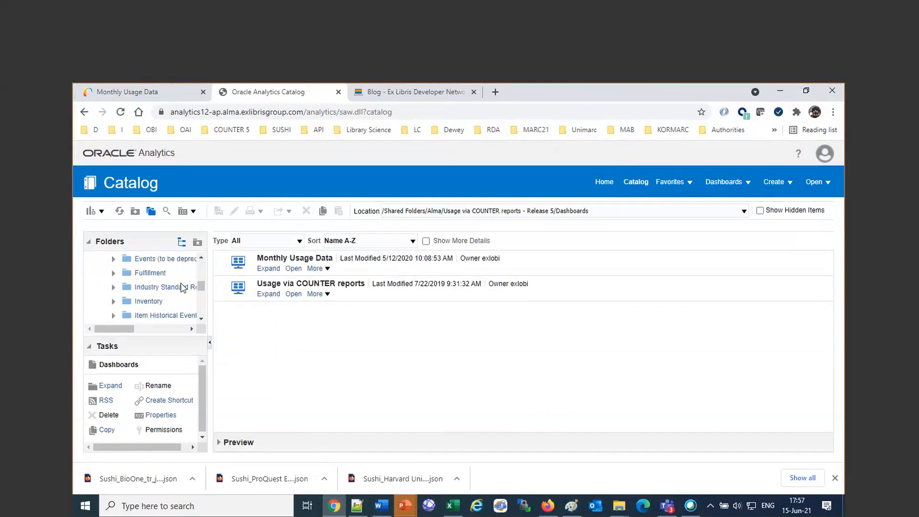
{"action": "left_click_drag", "start_coordinate": [208, 293], "coordinate": [334, 324]}
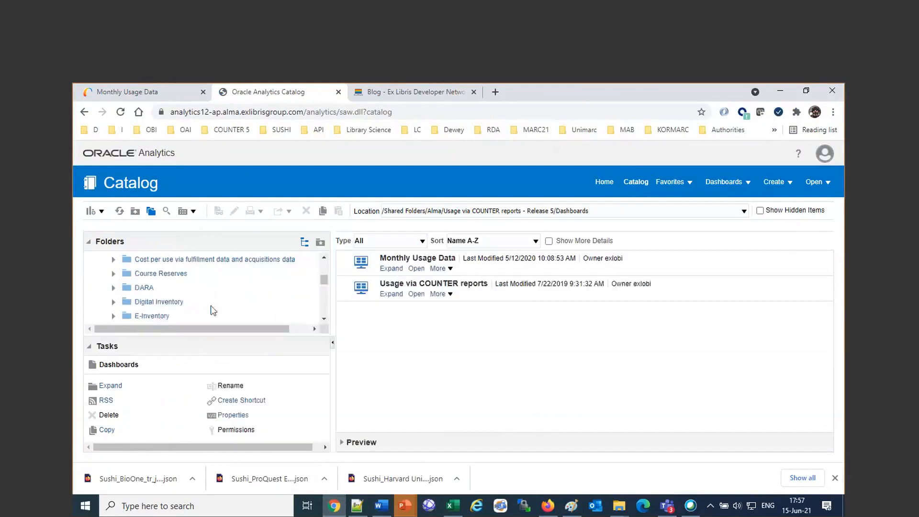
{"action": "scroll", "coordinate": [217, 309], "scroll_direction": "down", "scroll_amount": 3}
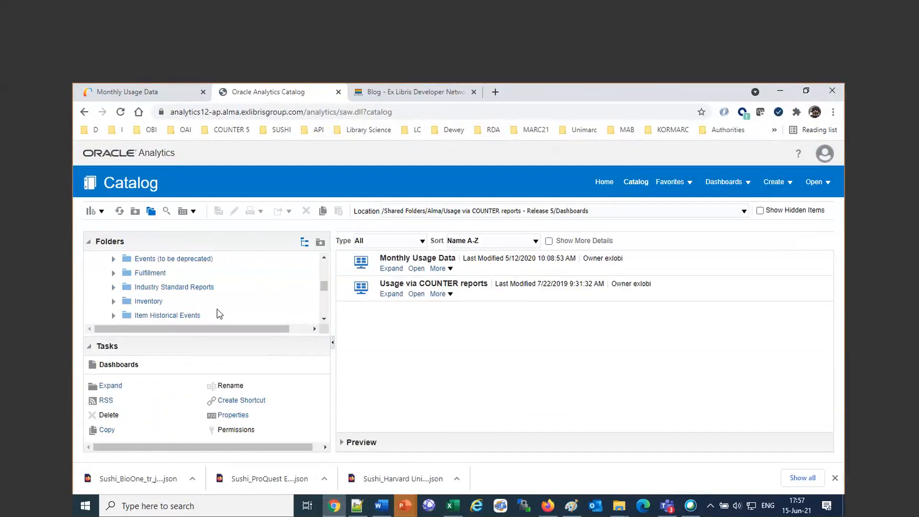
{"action": "scroll", "coordinate": [217, 309], "scroll_direction": "up", "scroll_amount": 3}
{"action": "scroll", "coordinate": [218, 314], "scroll_direction": "down", "scroll_amount": 6}
{"action": "scroll", "coordinate": [218, 314], "scroll_direction": "up", "scroll_amount": 3}
{"action": "left_click_drag", "start_coordinate": [333, 326], "coordinate": [406, 333]}
{"action": "left_click_drag", "start_coordinate": [297, 336], "coordinate": [298, 446]}
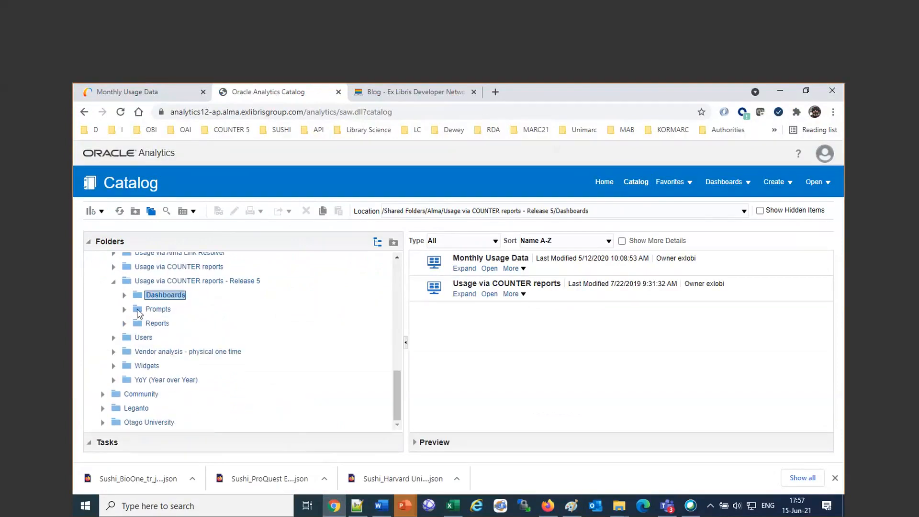
Step: Open the Electronic Cost Usage Dashboard from the Alma folder "Cost per use via COUNTER reports e-inventory and acquisitions data"
{"action": "left_click", "coordinate": [114, 281]}
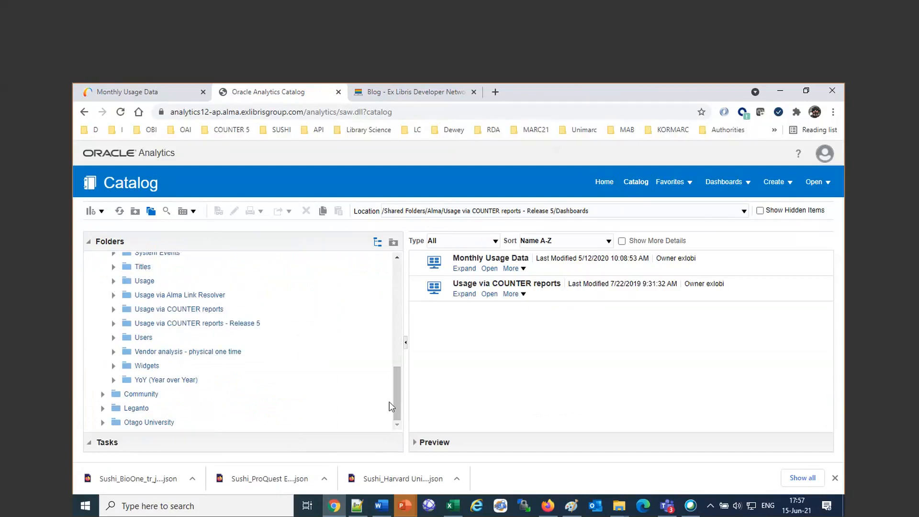
{"action": "left_click_drag", "start_coordinate": [397, 398], "coordinate": [397, 335]}
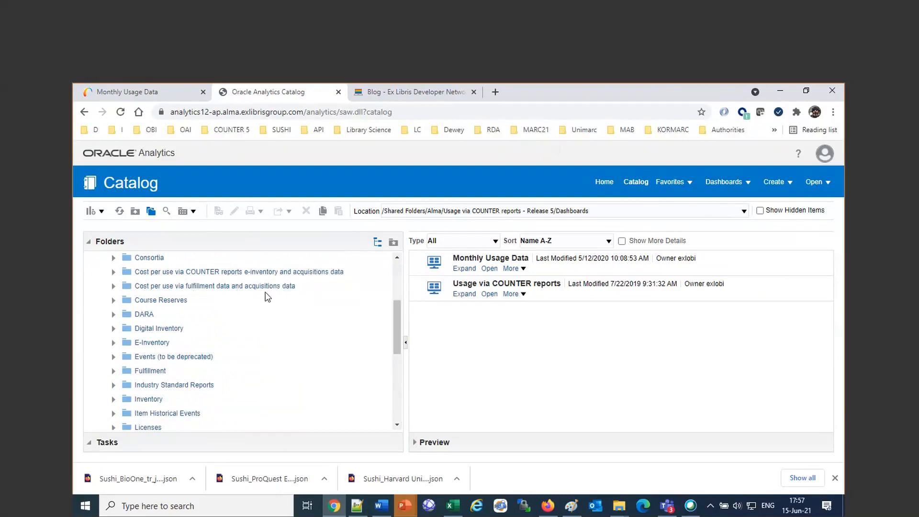
{"action": "left_click", "coordinate": [254, 272]}
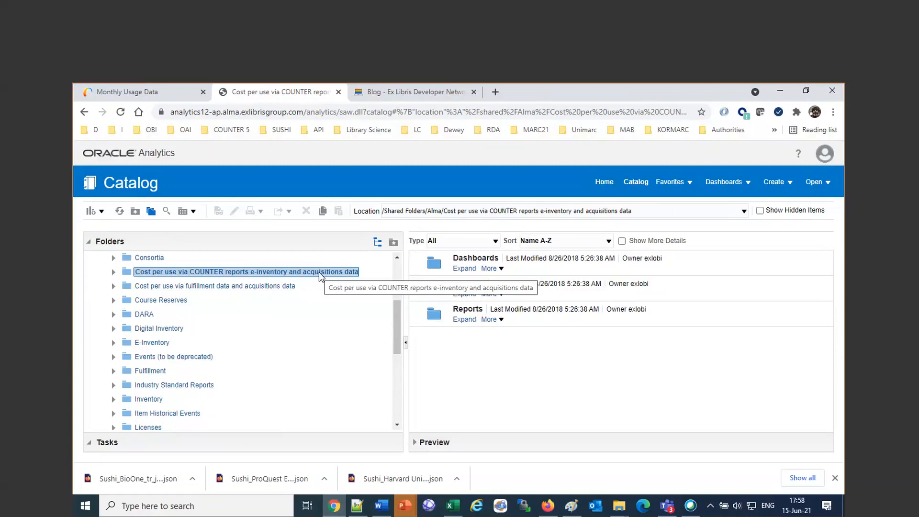
{"action": "left_click", "coordinate": [465, 268]}
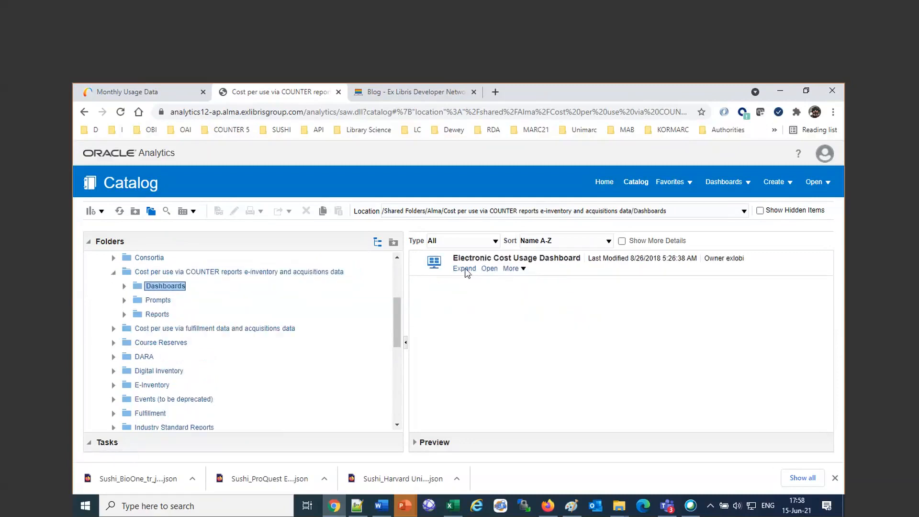
{"action": "left_click", "coordinate": [489, 269]}
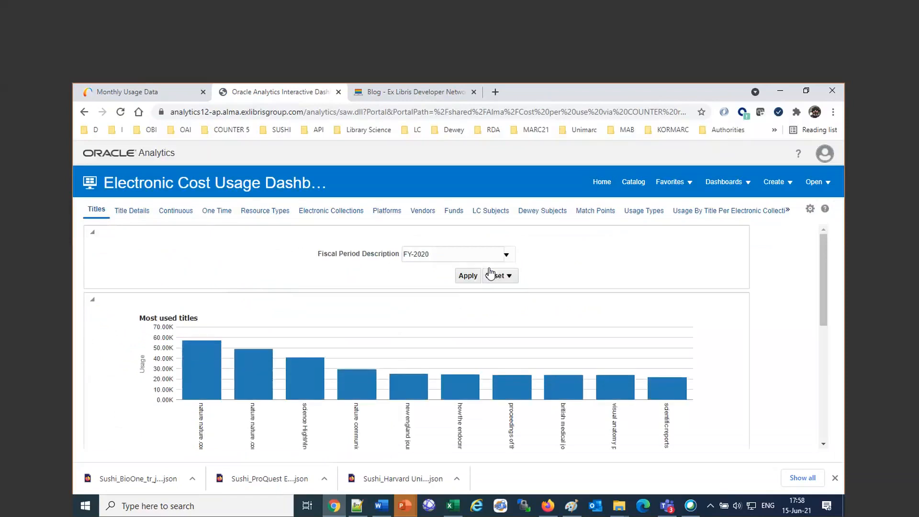
Step: Examine the charts and the cost, usage and cost per use table on the dashboard's Titles page
{"action": "left_click_drag", "start_coordinate": [823, 302], "coordinate": [803, 448]}
{"action": "scroll", "coordinate": [785, 427], "scroll_direction": "down", "scroll_amount": 4}
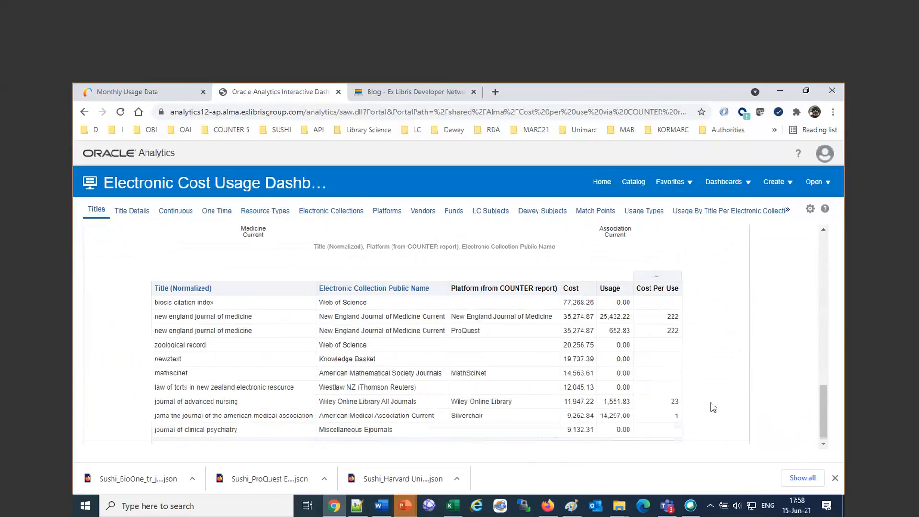
{"action": "scroll", "coordinate": [621, 341], "scroll_direction": "up", "scroll_amount": 10}
Step: Run the dashboard's Title Details report for titles containing "nursing"
{"action": "left_click", "coordinate": [129, 216]}
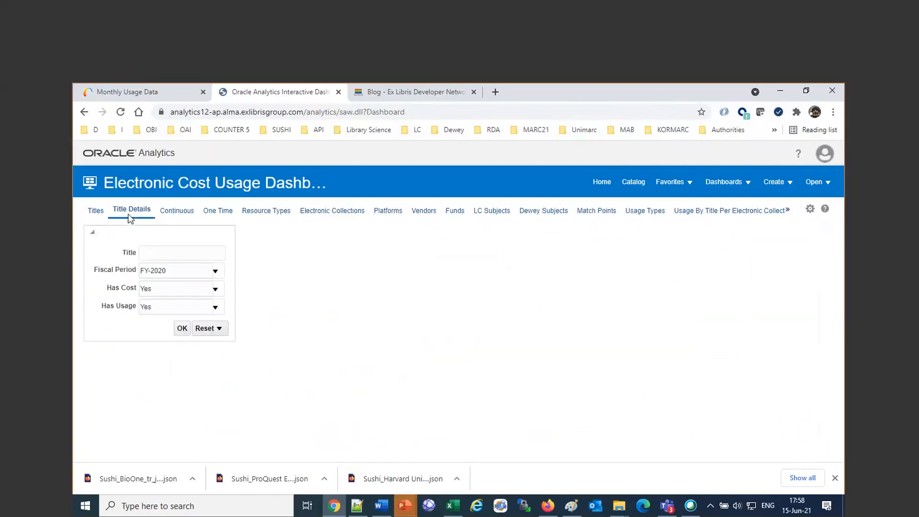
{"action": "left_click", "coordinate": [162, 249]}
{"action": "type", "text": "nursing"}
{"action": "left_click", "coordinate": [190, 329]}
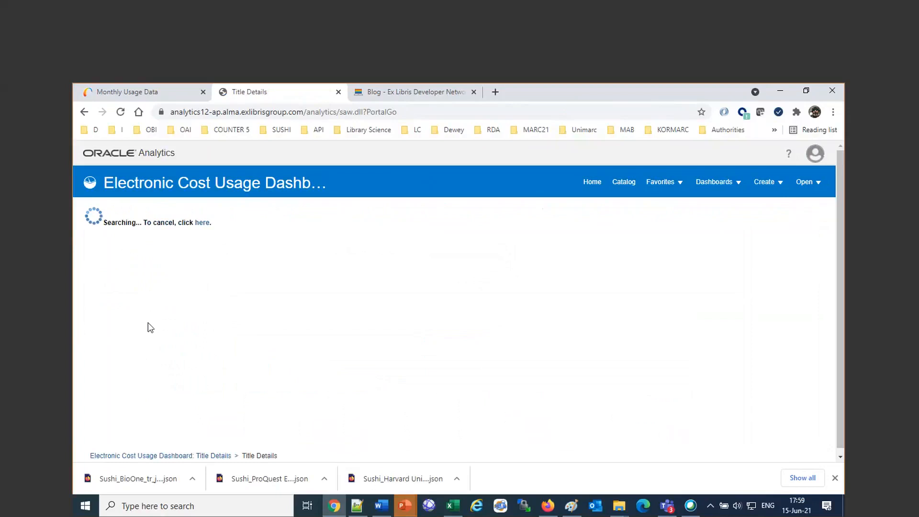
Step: Examine the cost, usage and cost per use of the nursing titles through the end of the table, and return to the dashboard
{"action": "left_click", "coordinate": [835, 479]}
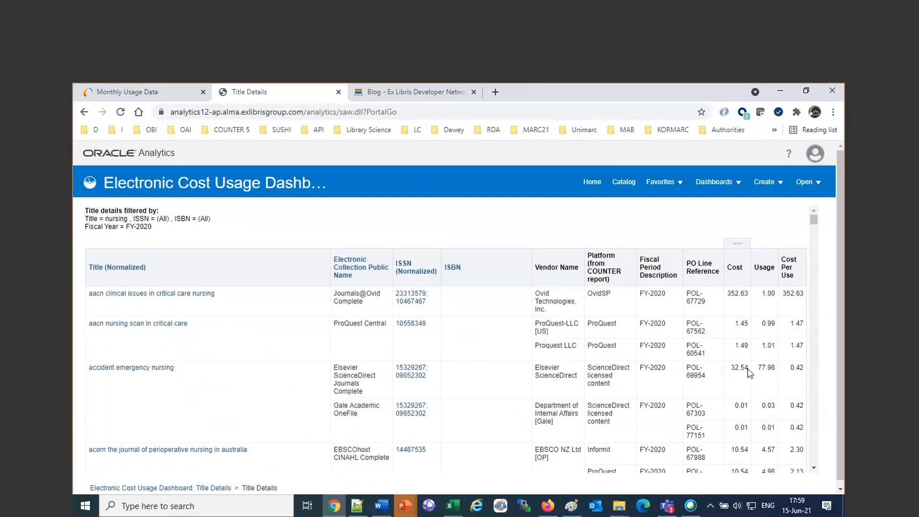
{"action": "left_click", "coordinate": [799, 372]}
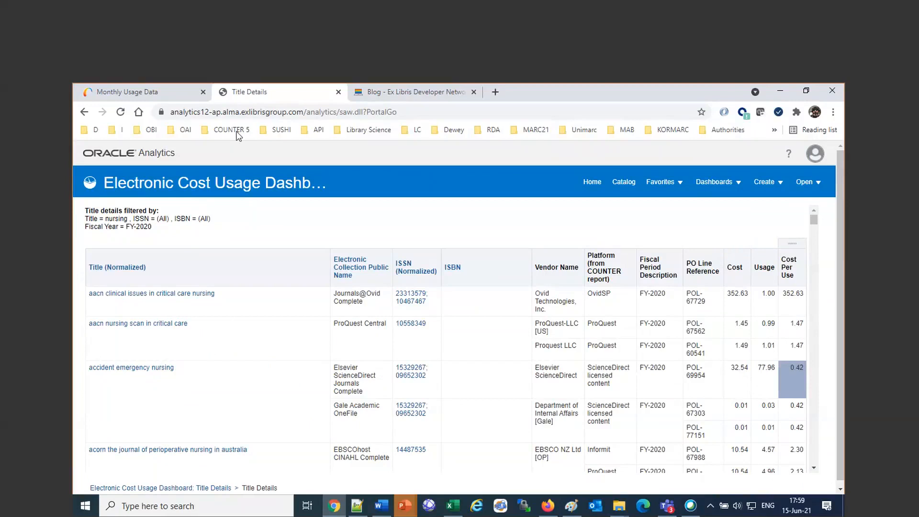
{"action": "scroll", "coordinate": [400, 270], "scroll_direction": "down", "scroll_amount": 10}
{"action": "scroll", "coordinate": [400, 270], "scroll_direction": "down", "scroll_amount": 5}
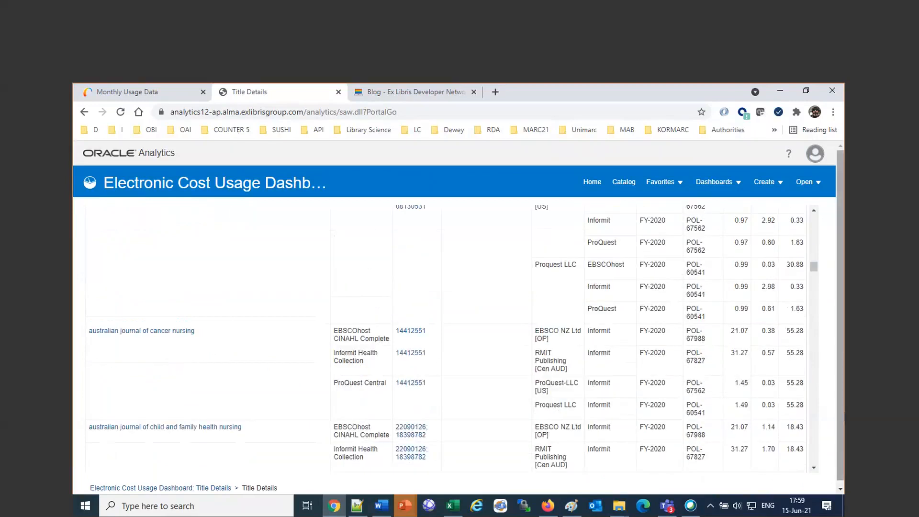
{"action": "left_click_drag", "start_coordinate": [816, 279], "coordinate": [815, 471]}
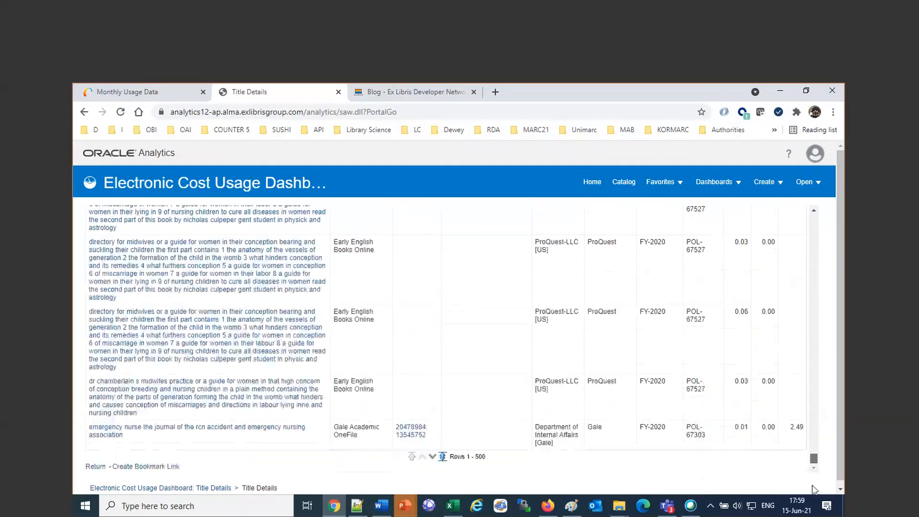
{"action": "left_click", "coordinate": [96, 467]}
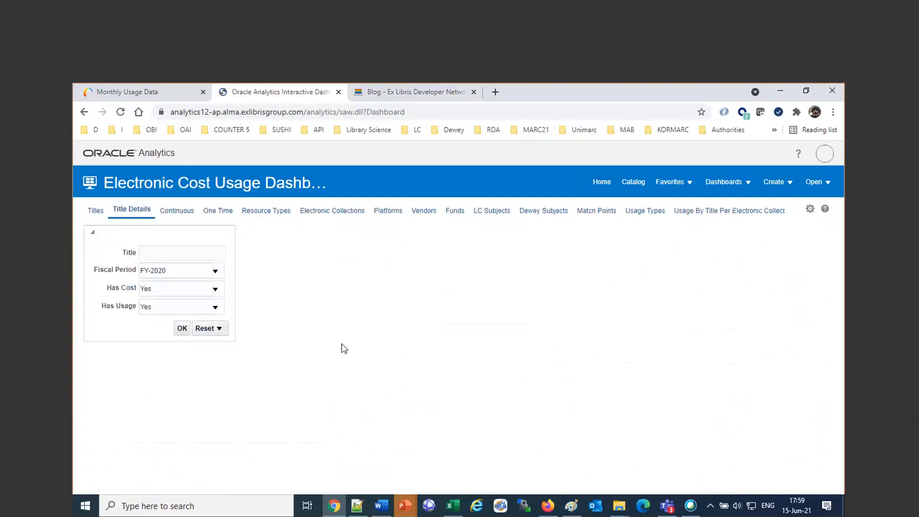
Step: Examine the cost per use tables on the dashboard's Continuous and One Time pages
{"action": "left_click", "coordinate": [178, 216]}
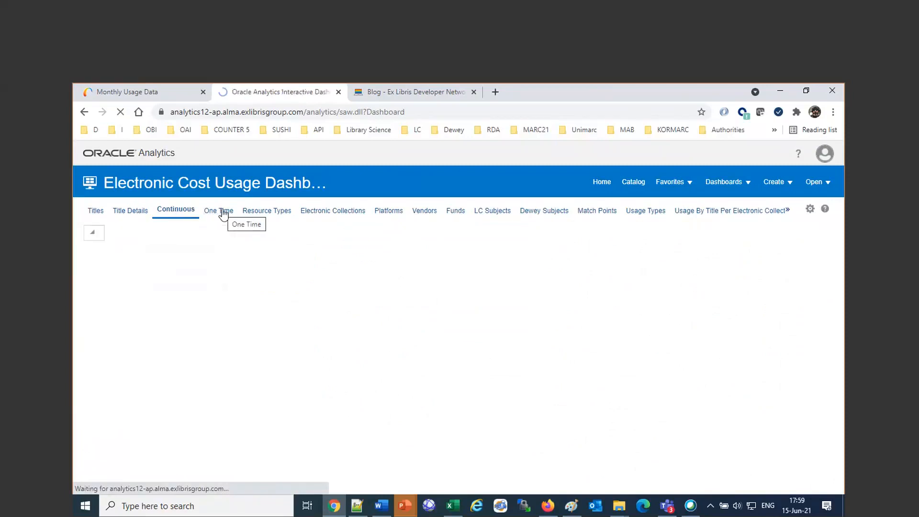
{"action": "left_click", "coordinate": [200, 345]}
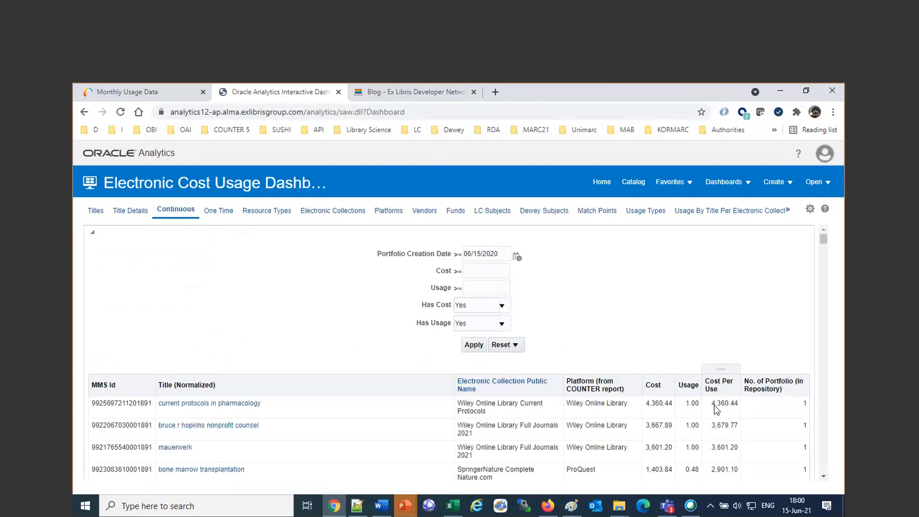
{"action": "left_click", "coordinate": [218, 215]}
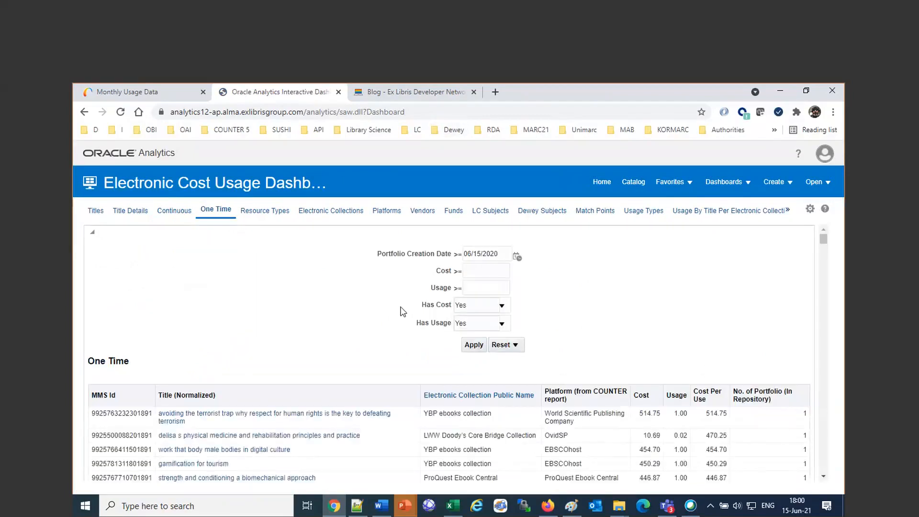
{"action": "scroll", "coordinate": [401, 311], "scroll_direction": "down", "scroll_amount": 10}
{"action": "scroll", "coordinate": [401, 314], "scroll_direction": "up", "scroll_amount": 10}
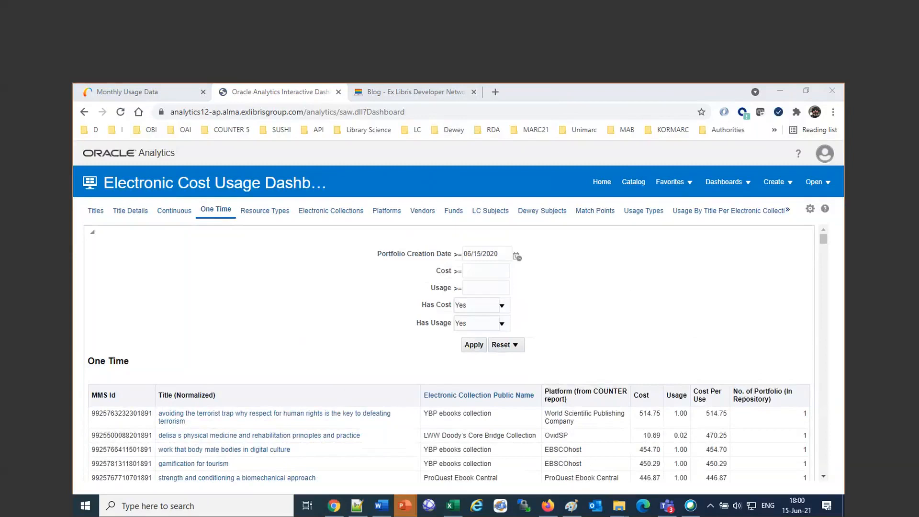
Step: In Word, replace the E-Inventory cost note and ACQ Q&A with Q14 on manually entering physical serials usage and, on its own line, "A14--Not without usage data."
{"action": "left_click", "coordinate": [380, 507]}
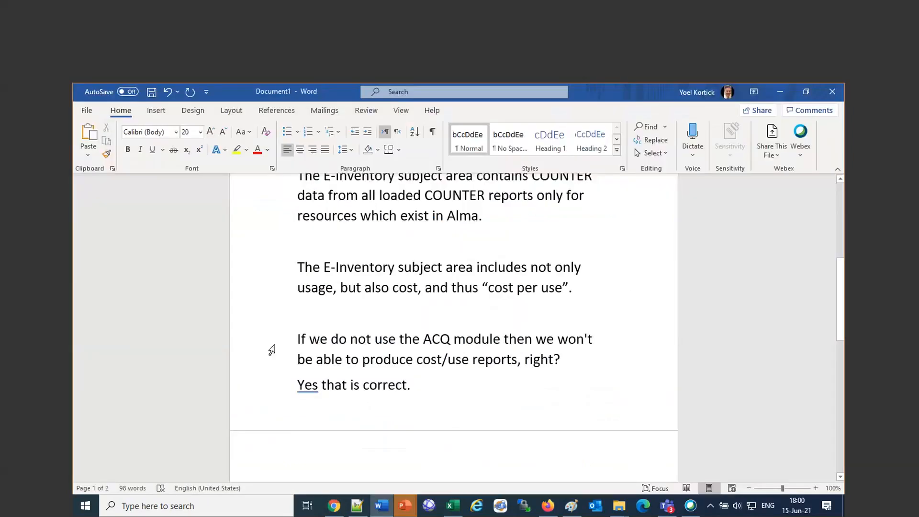
{"action": "left_click_drag", "start_coordinate": [500, 399], "coordinate": [224, 273]}
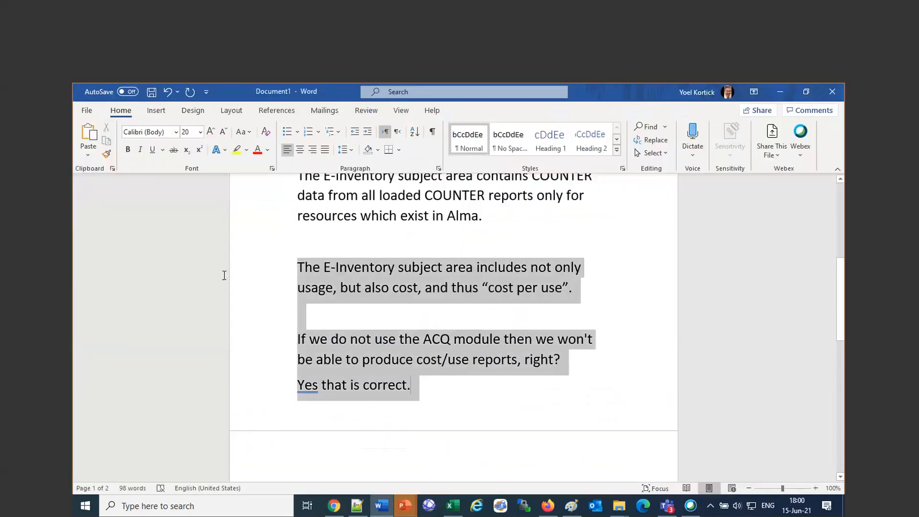
{"action": "type", "text": "Q14--Is there a way to manually enter usage statistics for physical serials (No barcodes, so no loan data available in ALMA) so that we could calculate cost-per use with our acquisitions data? A14--Not without usage data."}
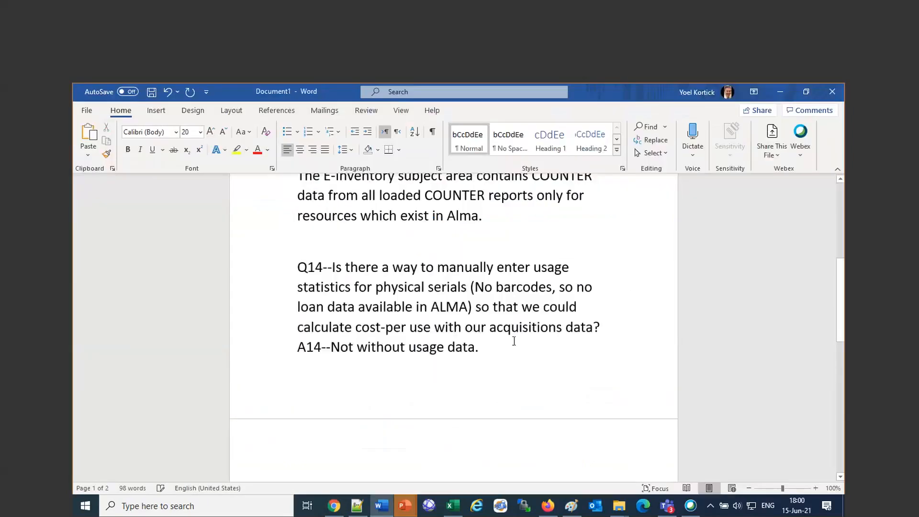
{"action": "left_click", "coordinate": [293, 348]}
{"action": "key", "text": "Return"}
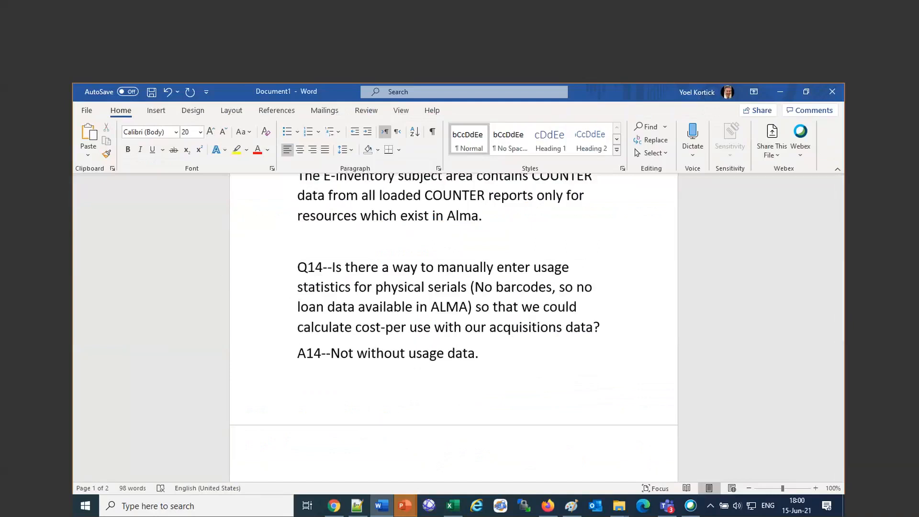